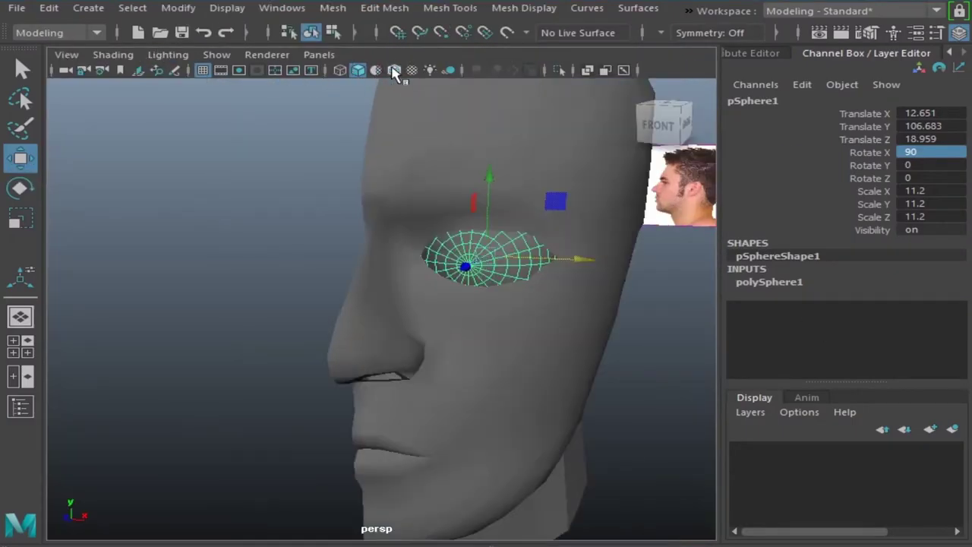
Step: Show wireframe on shaded surfaces and move the eyeball sphere sideways toward the eye socket
left_click(394, 70)
scroll(532, 273, "up", 5)
mouse_move(532, 273)
left_mouse_down("alt")
mouse_move(469, 264)
mouse_move(373, 296)
mouse_move(279, 289)
mouse_move(281, 332)
mouse_move(365, 438)
left_mouse_up("alt")
scroll(471, 267, "up", 2)
Step: In side view, shrink the eyeball sphere to about 8.35 and move it into the socket
key("space")
key("space")
key("r")
mouse_move(495, 369)
middle_mouse_down()
mouse_move(456, 384)
mouse_move(338, 480)
middle_mouse_up()
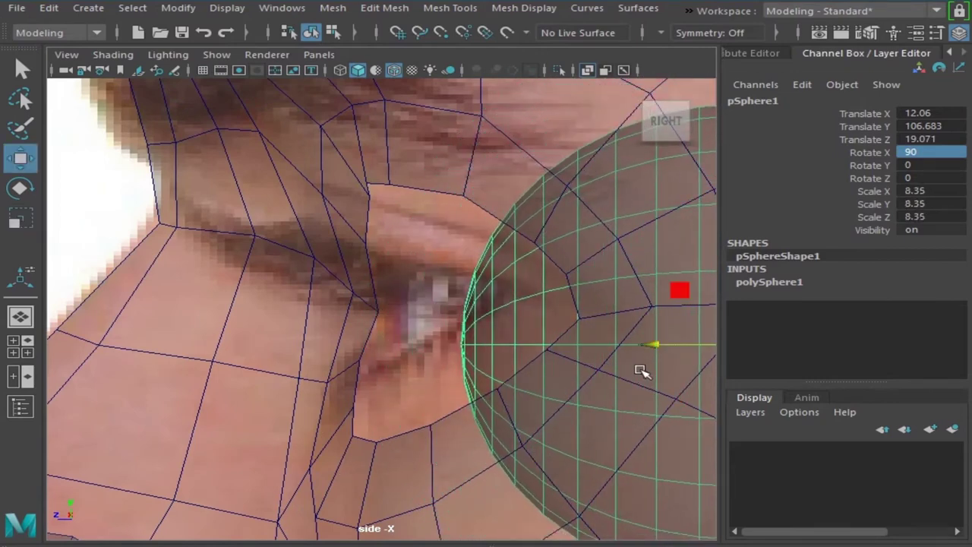
key("w")
middle_click_drag(640, 369, 521, 354, "alt")
mouse_move(532, 355)
left_mouse_down()
mouse_move(430, 334)
mouse_move(462, 332)
mouse_move(449, 332)
left_mouse_up()
scroll(217, 364, "down", 5)
Step: In the front view, slide the eyeball sideways to the centre of the eye
key("space")
scroll(408, 322, "up", 3)
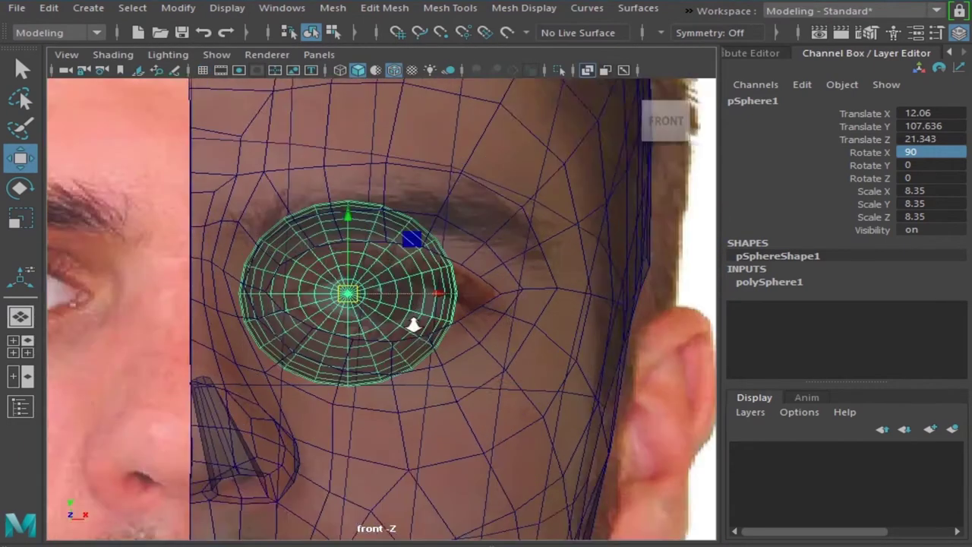
scroll(432, 282, "up", 3)
left_click_drag(432, 282, 473, 284)
Step: Orbit the perspective view to check the eyeball's fit in the socket
key("space")
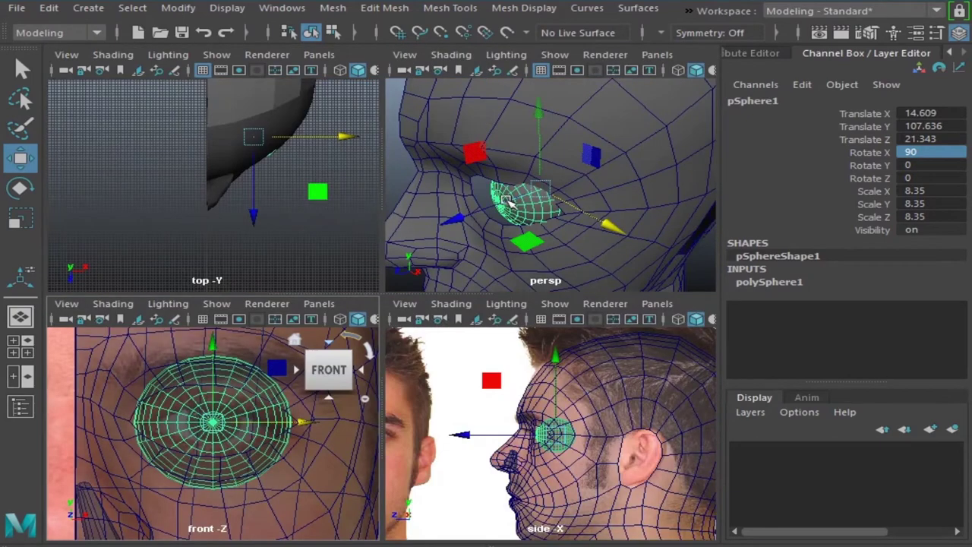
key("space")
scroll(462, 232, "down", 3)
mouse_move(462, 231)
left_mouse_down("alt")
mouse_move(517, 239)
mouse_move(404, 222)
mouse_move(312, 308)
left_mouse_up("alt")
scroll(517, 239, "up", 4)
key("space")
key("space")
Step: Put the eyeball into a new display layer, layer1, and hide that layer
left_click_drag(505, 405, 271, 311)
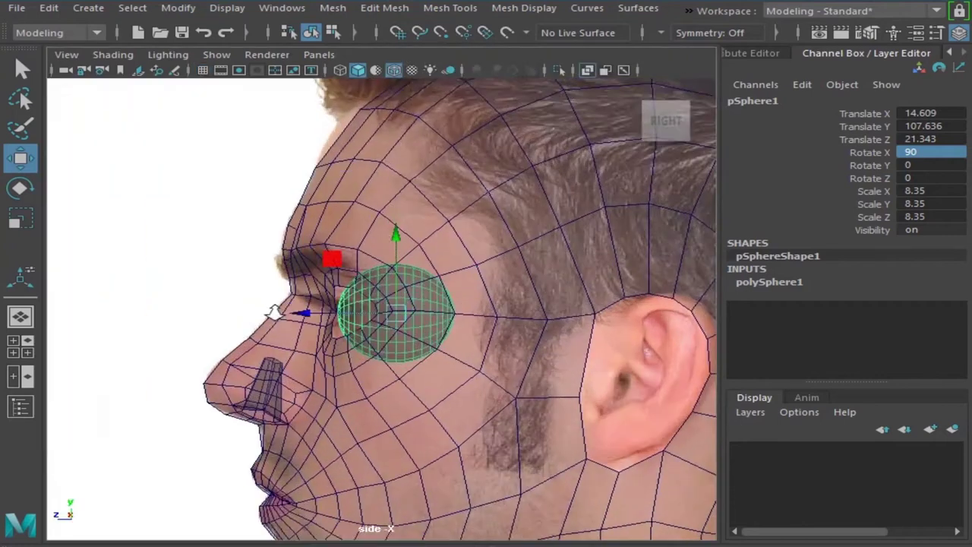
scroll(413, 369, "up", 3)
scroll(451, 347, "up", 3)
scroll(492, 370, "up", 3)
middle_click_drag(493, 371, 422, 378, "alt")
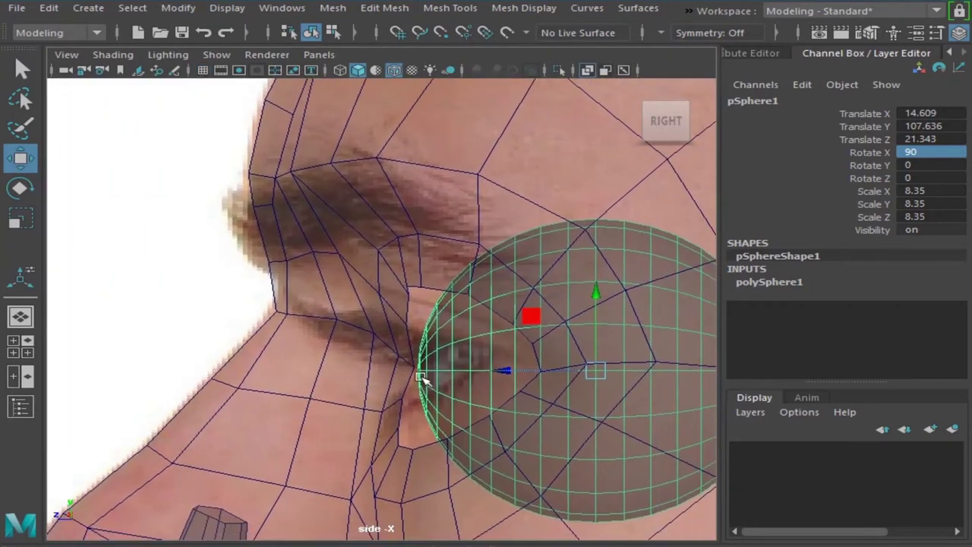
left_click(955, 437)
left_click(743, 450)
Step: With soft select on, pull the head's outer eye-corner vertex slightly down
left_click(566, 406)
right_click_drag(571, 402, 569, 370)
left_click(541, 370)
key("b")
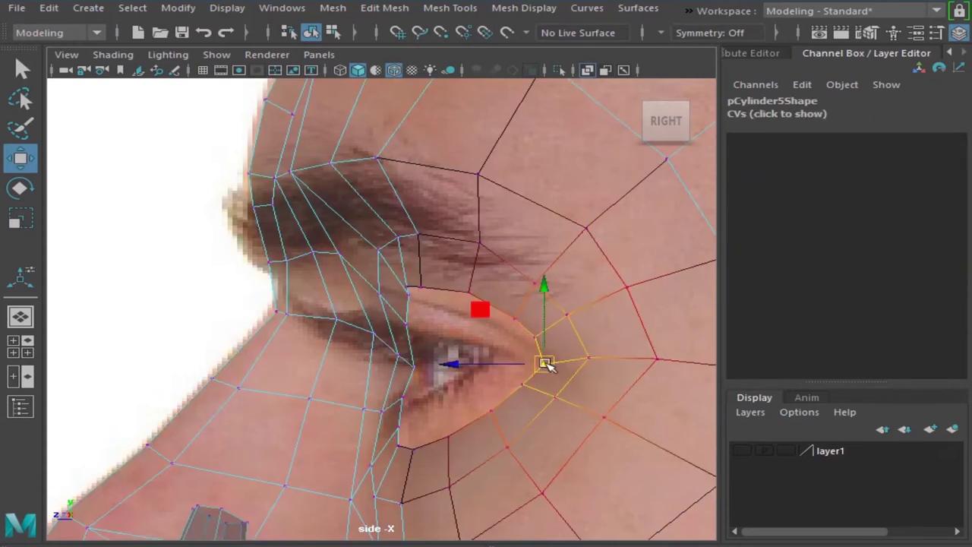
key("space")
key("space")
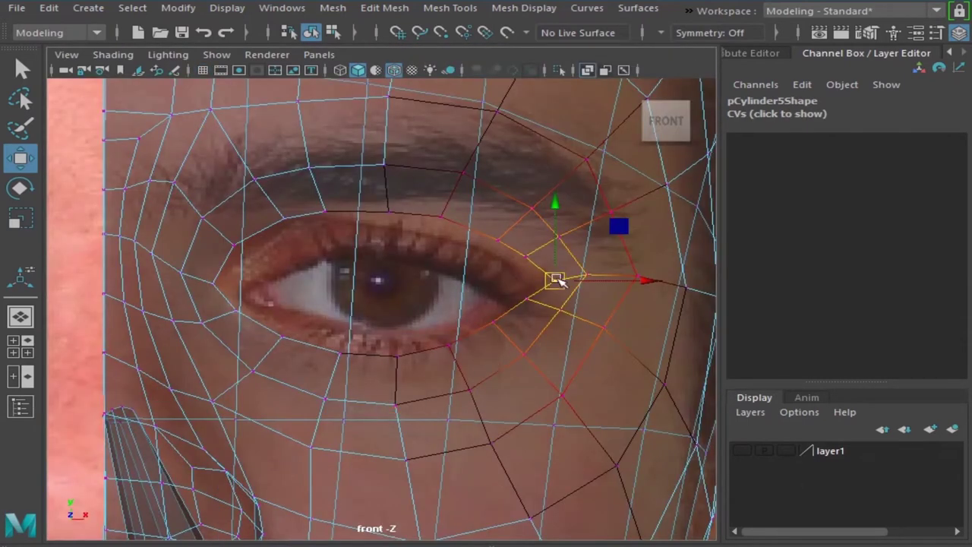
left_click_drag(557, 279, 559, 292)
Step: Return the head mesh to Object Mode and go back to the single side view
scroll(441, 282, "down", 1)
scroll(408, 296, "down", 1)
scroll(386, 375, "down", 5)
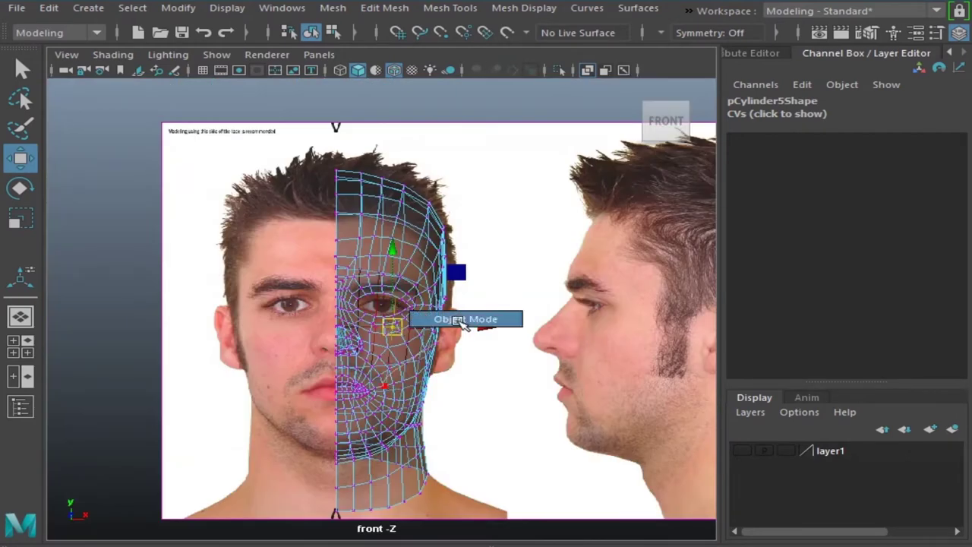
key("F8")
scroll(362, 279, "up", 2)
key("space")
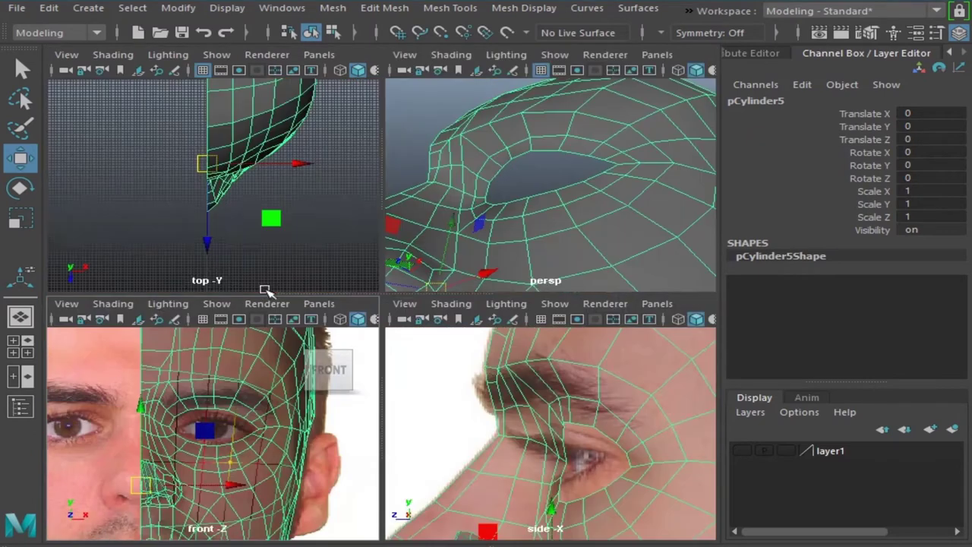
key("space")
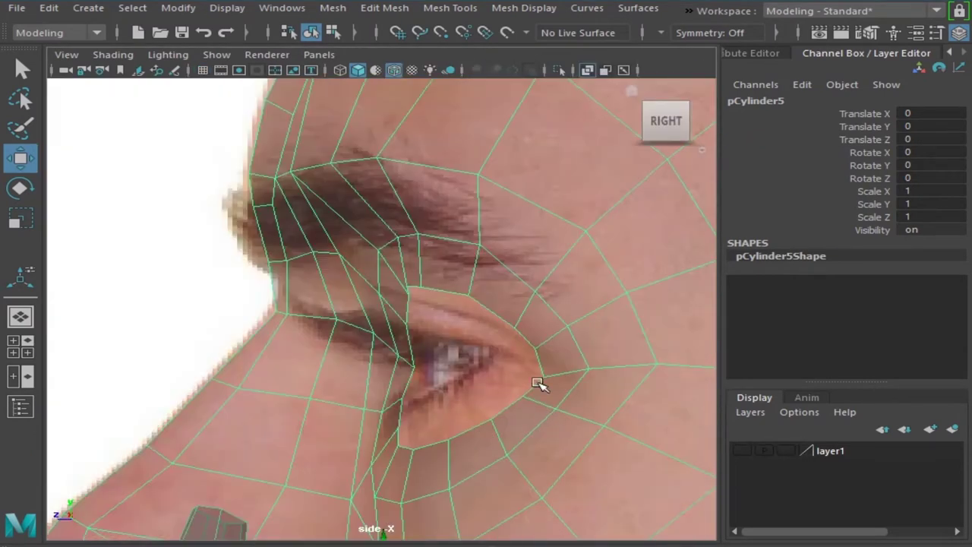
key("space")
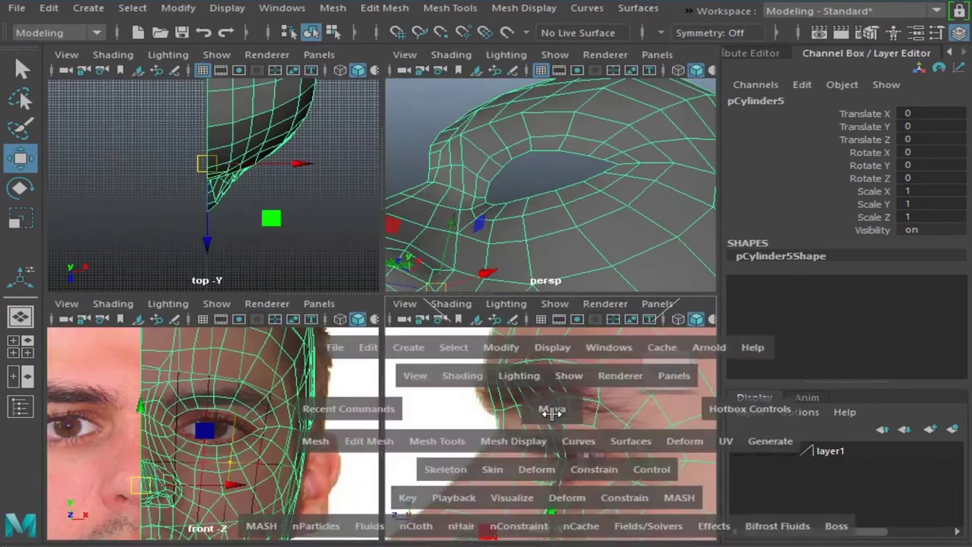
key("space")
Step: Show the Outliner beside the side view and select Face_01:imagePlane2
left_click(27, 376)
left_click(21, 408)
left_click(128, 169)
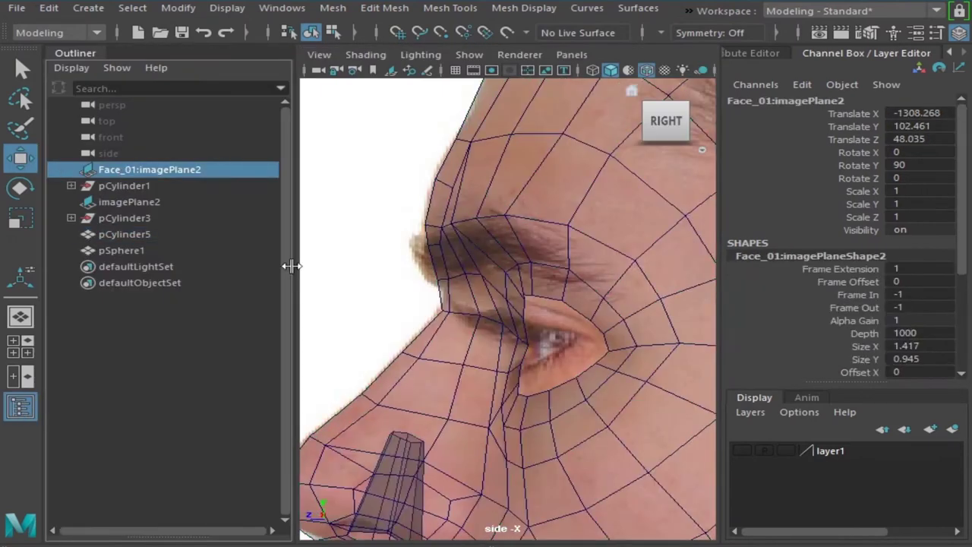
Step: Frame the side reference image and shift it slightly along Z, checking the front view
key("f")
scroll(538, 338, "up", 5)
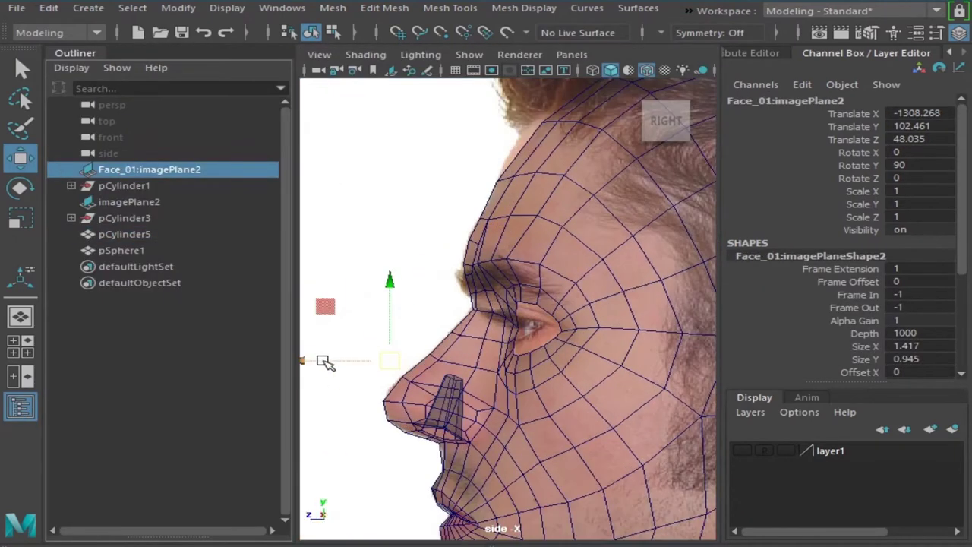
left_click_drag(324, 361, 329, 360)
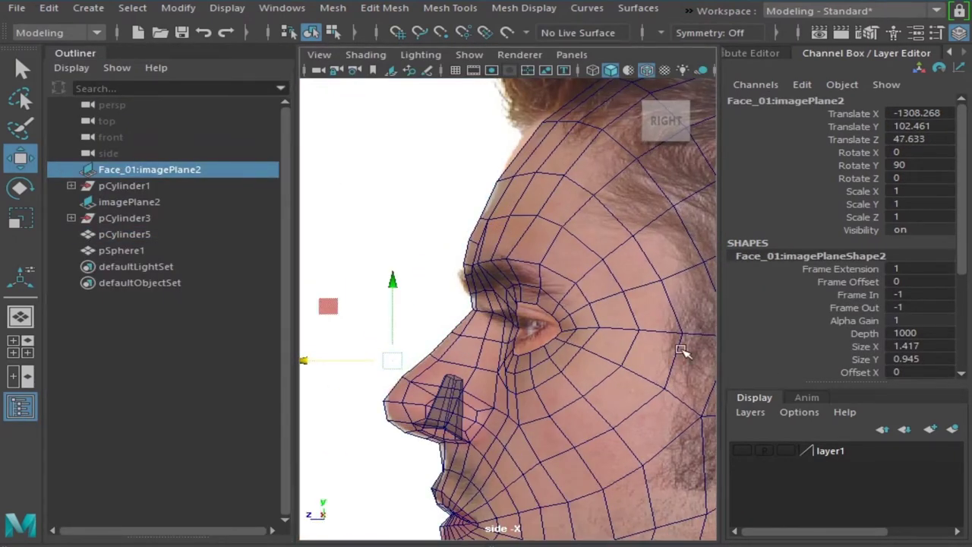
scroll(574, 312, "up", 5)
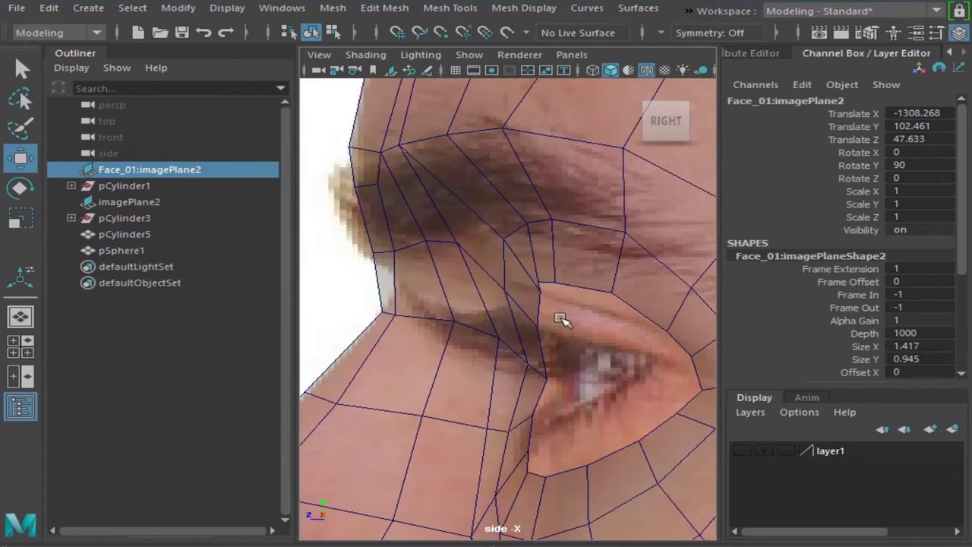
key("space")
key("space")
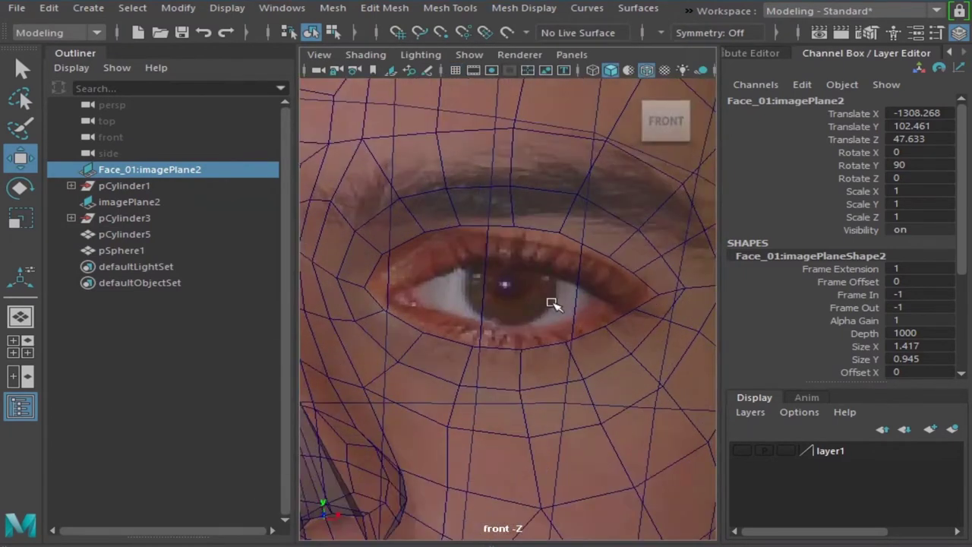
scroll(566, 330, "down", 5)
key("space")
key("space")
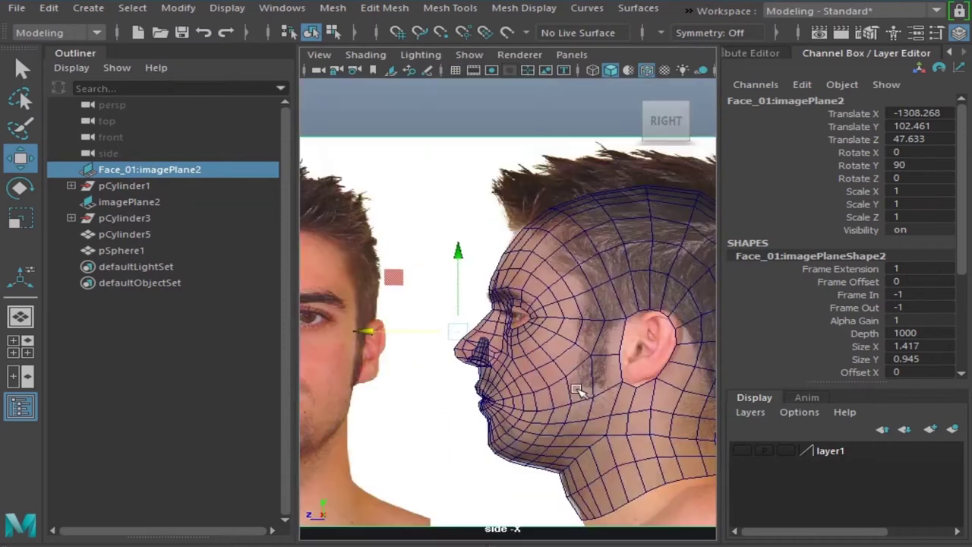
scroll(584, 372, "up", 2)
scroll(573, 360, "up", 2)
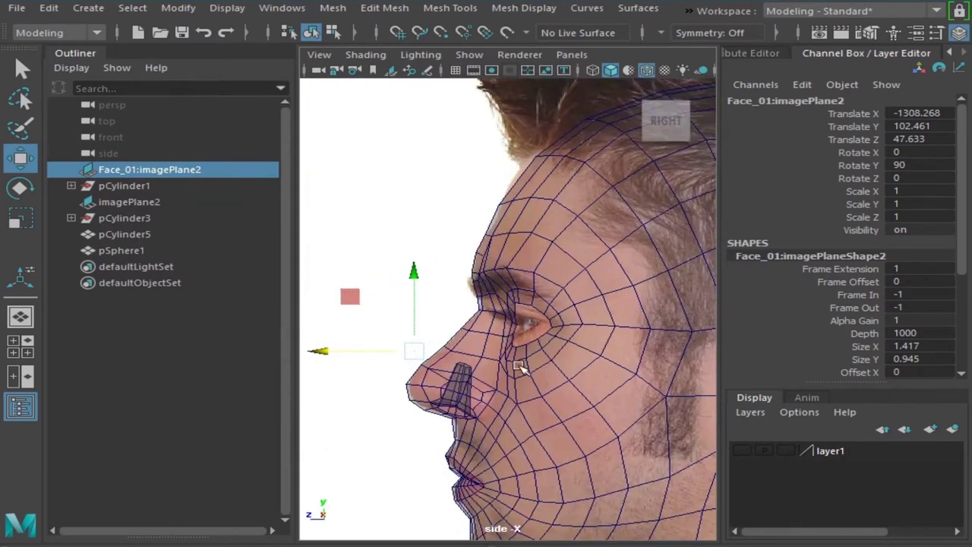
Step: Enlarge the side reference image slightly, then slide it along Z and lower it
key("r")
left_click_drag(414, 351, 437, 337)
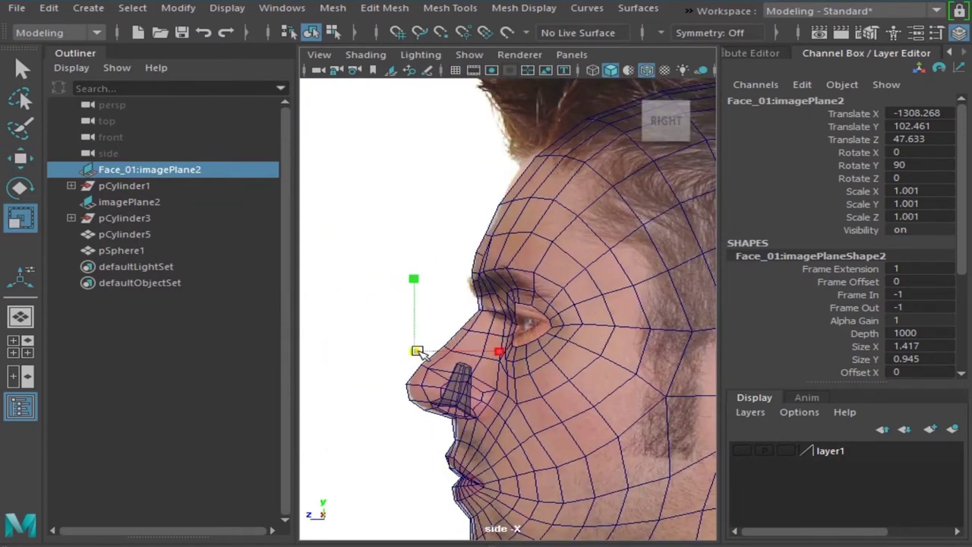
key("w")
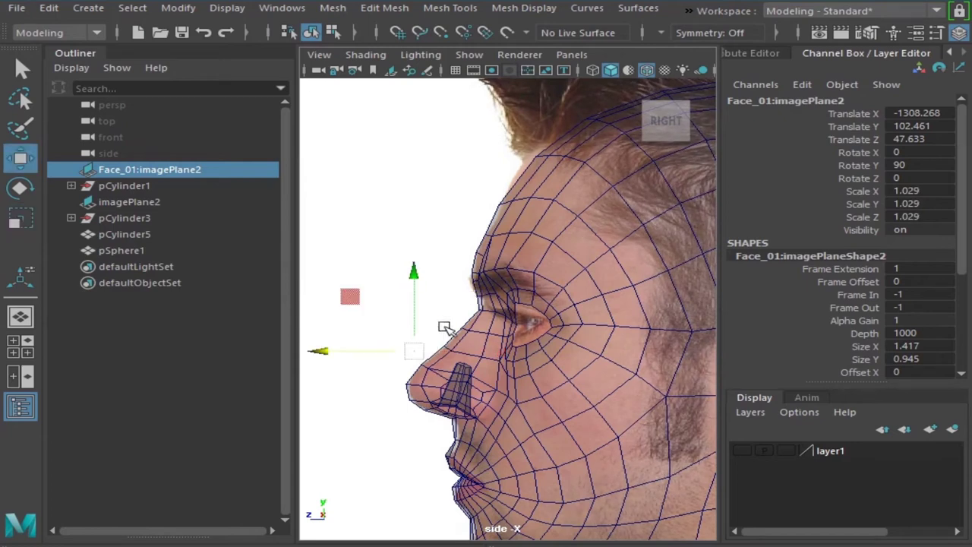
left_click_drag(344, 346, 340, 349)
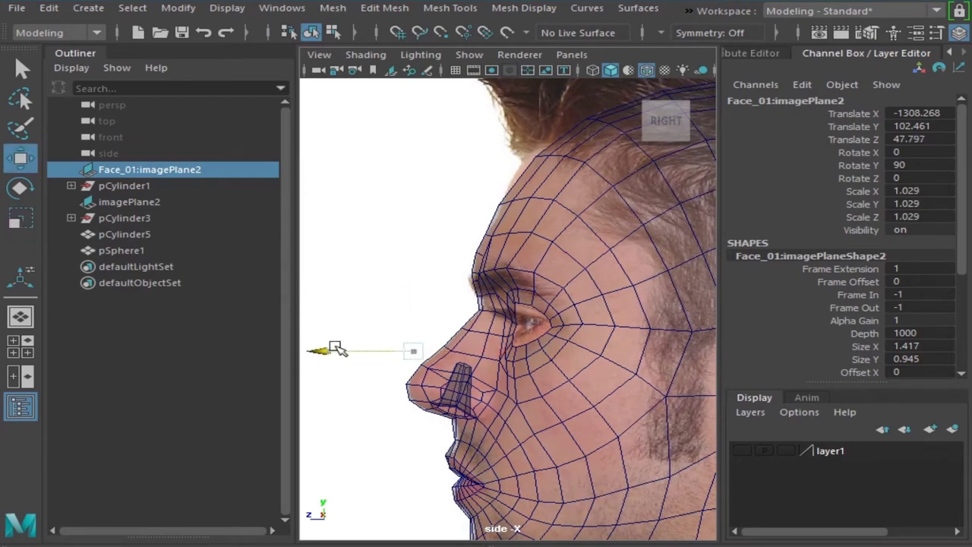
left_click_drag(410, 275, 410, 277)
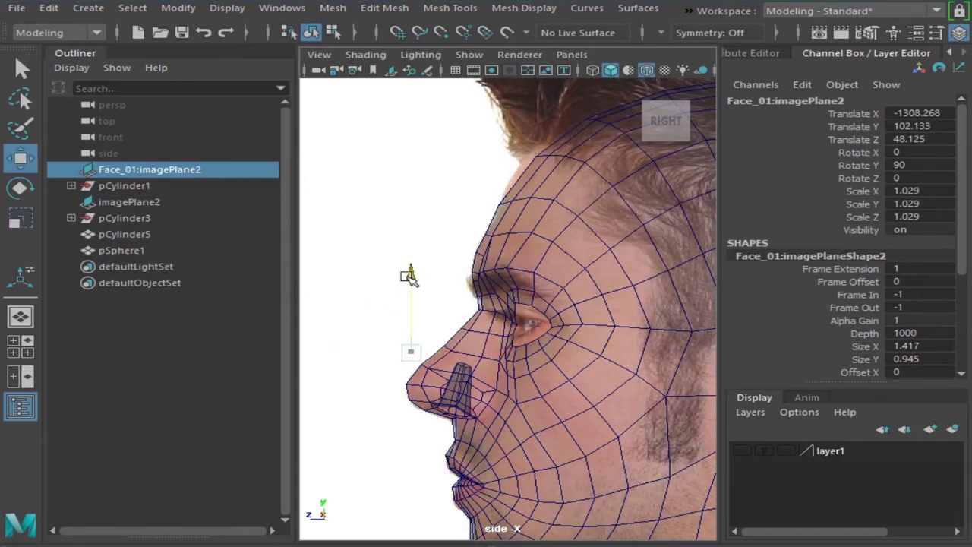
scroll(509, 292, "up", 5)
Step: Enlarge the side reference image a little more in the side view
key("r")
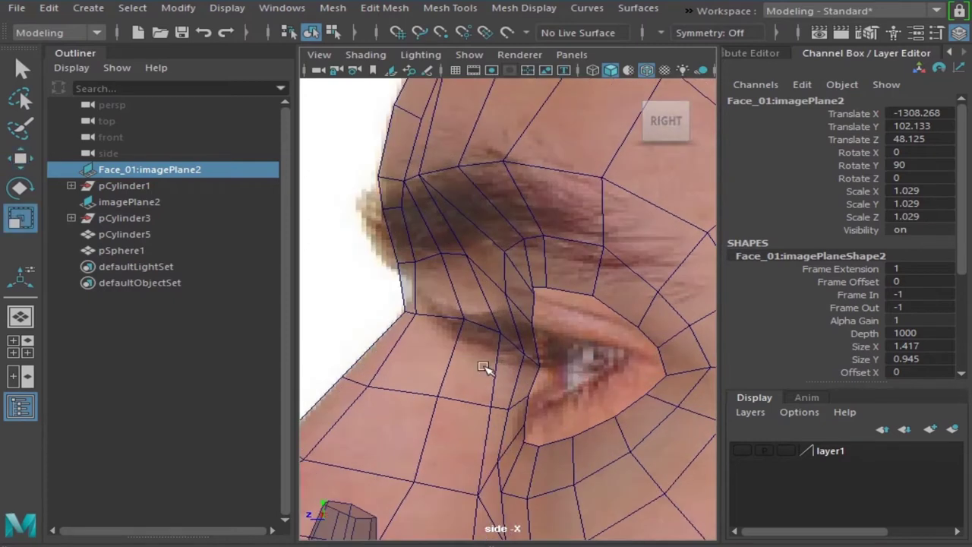
key("space")
key("space")
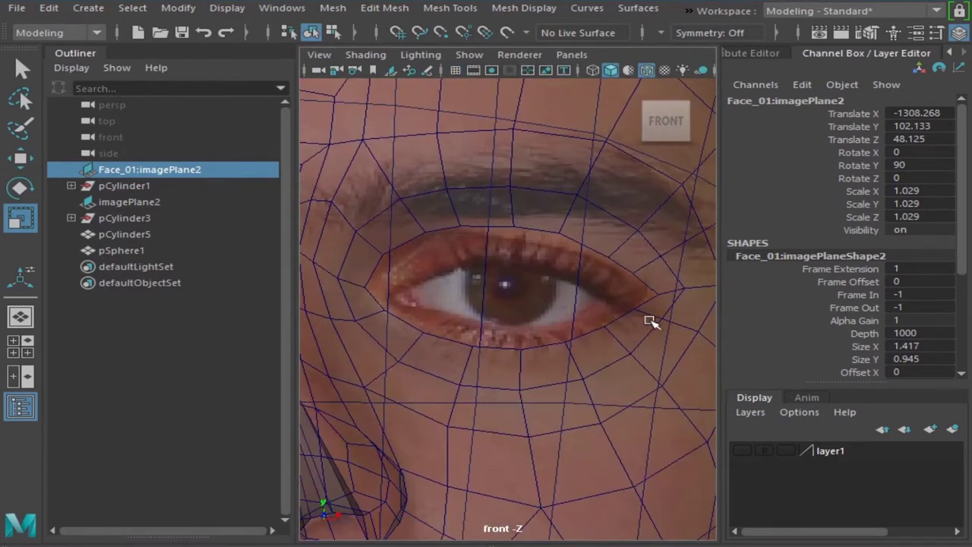
key("space")
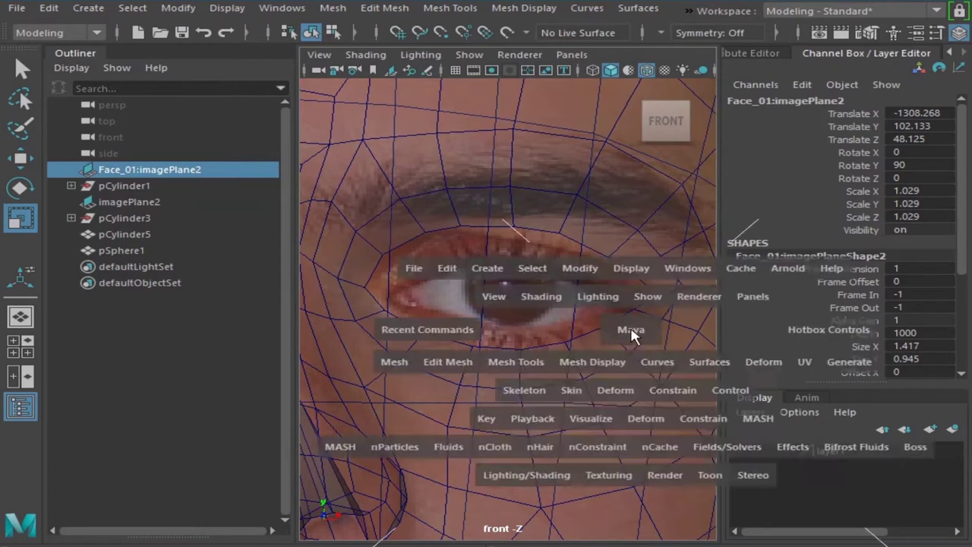
key("space")
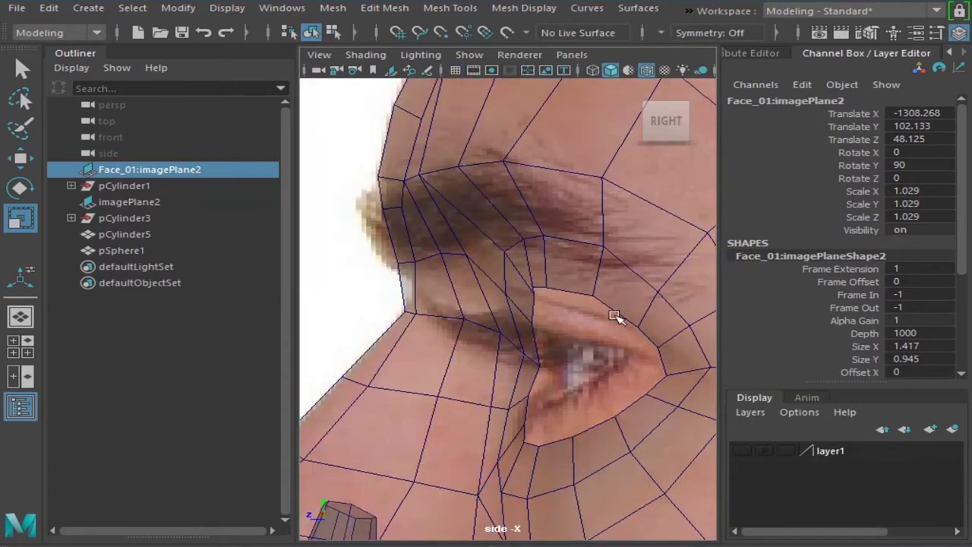
mouse_move(528, 304)
left_mouse_down()
mouse_move(549, 269)
mouse_move(610, 223)
left_mouse_up()
key("w")
scroll(528, 370, "down", 5)
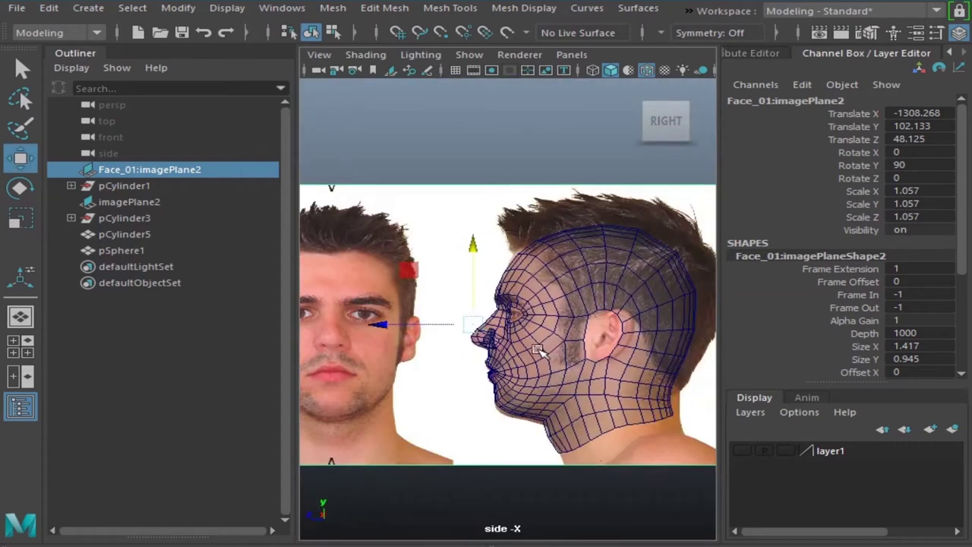
scroll(487, 360, "up", 4)
scroll(490, 372, "down", 4)
scroll(446, 382, "up", 3)
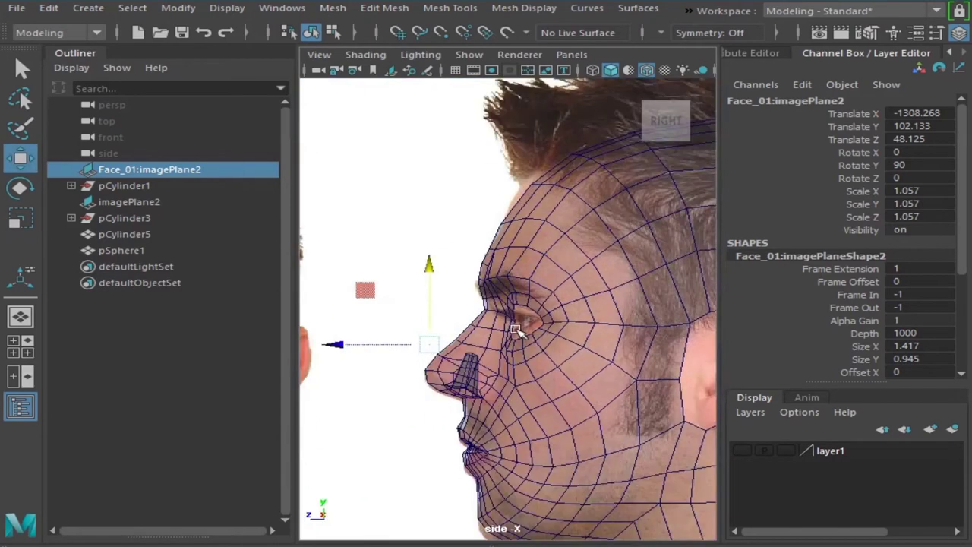
scroll(524, 365, "up", 1)
Step: Fine-tune the reference image to scale 1.066 so it lines up behind the head profile
key("r")
left_click_drag(549, 358, 562, 353)
key("w")
scroll(575, 347, "up", 5)
scroll(557, 303, "down", 5)
scroll(547, 308, "up", 3)
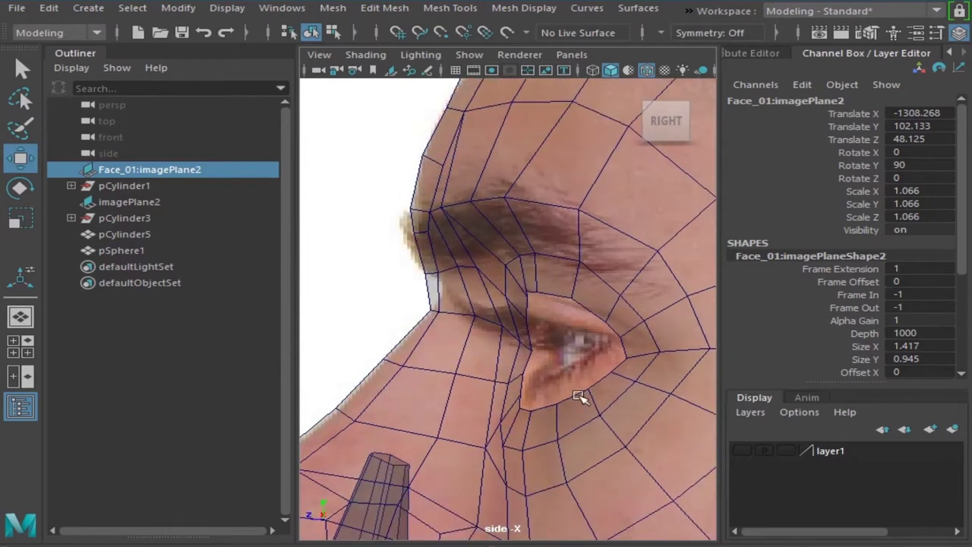
Step: Compare the eye area in the front view and reselect the head mesh
key("space")
key("space")
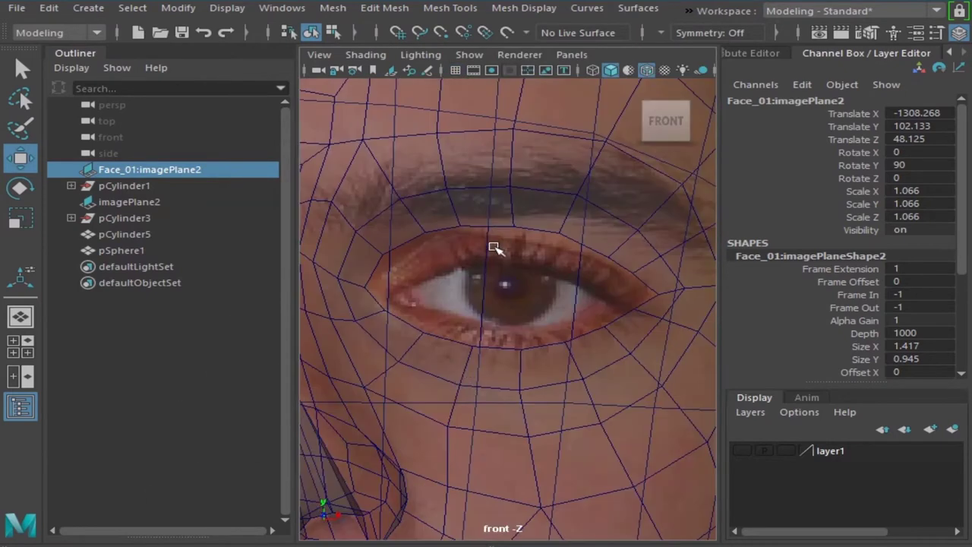
key("space")
key("space")
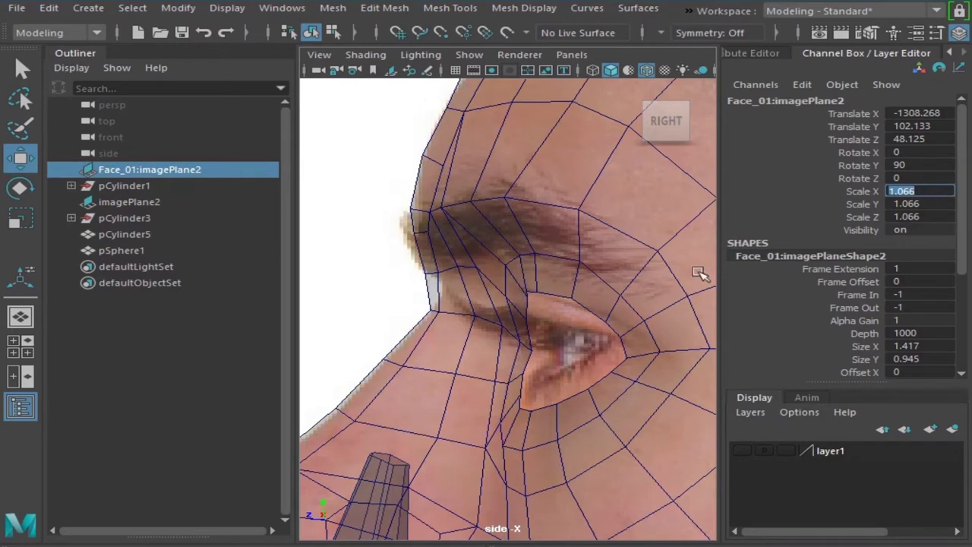
scroll(562, 316, "down", 5)
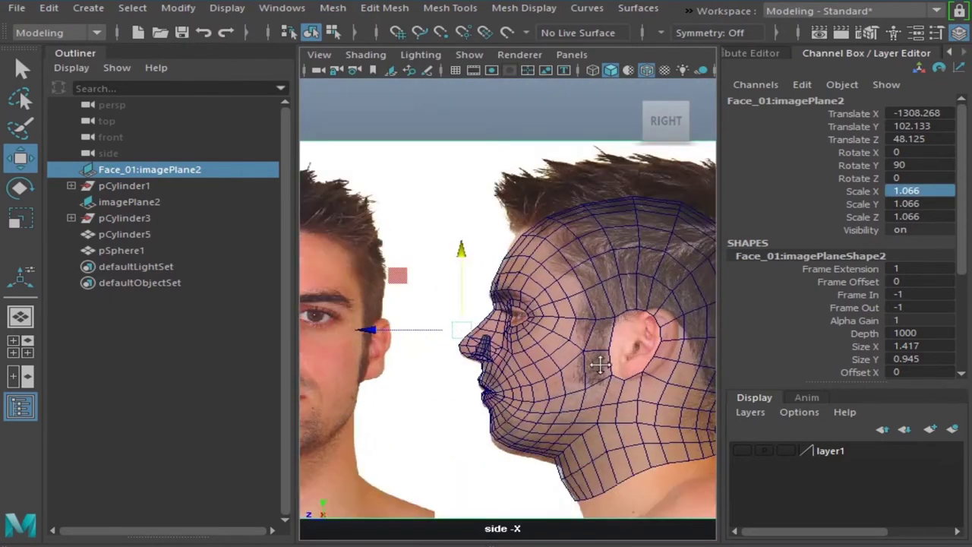
scroll(542, 397, "up", 2)
left_click(542, 398)
left_click(530, 133)
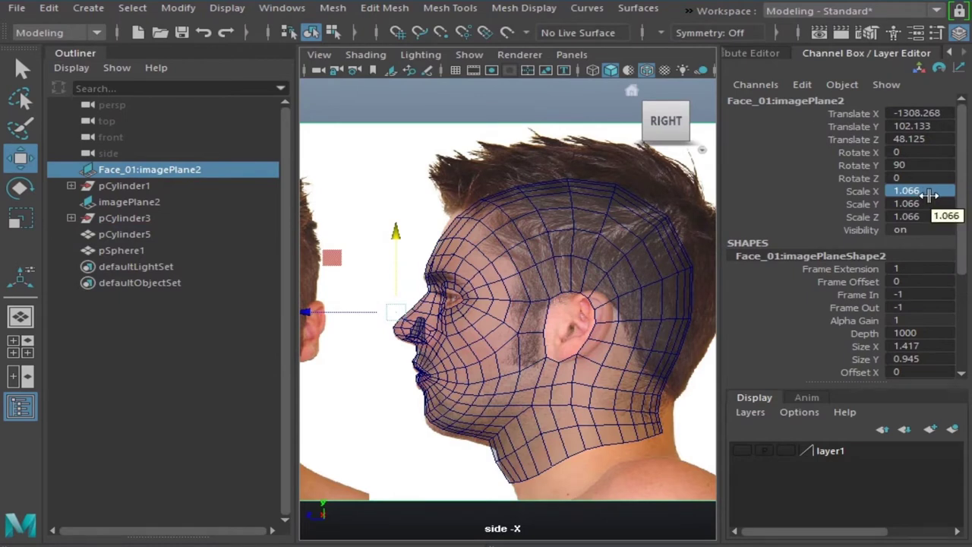
scroll(527, 348, "up", 2)
scroll(494, 387, "up", 2)
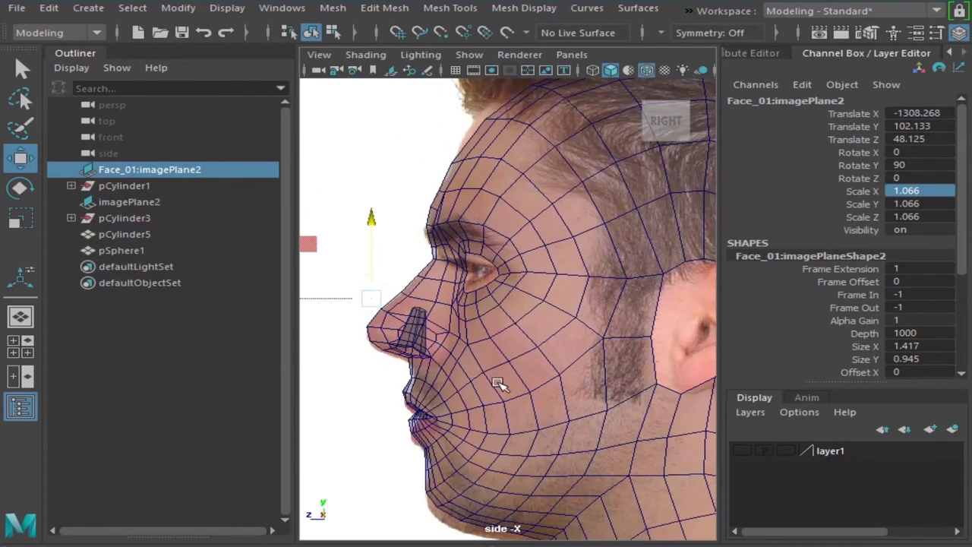
left_click(498, 395)
scroll(453, 404, "up", 2)
scroll(453, 405, "up", 1)
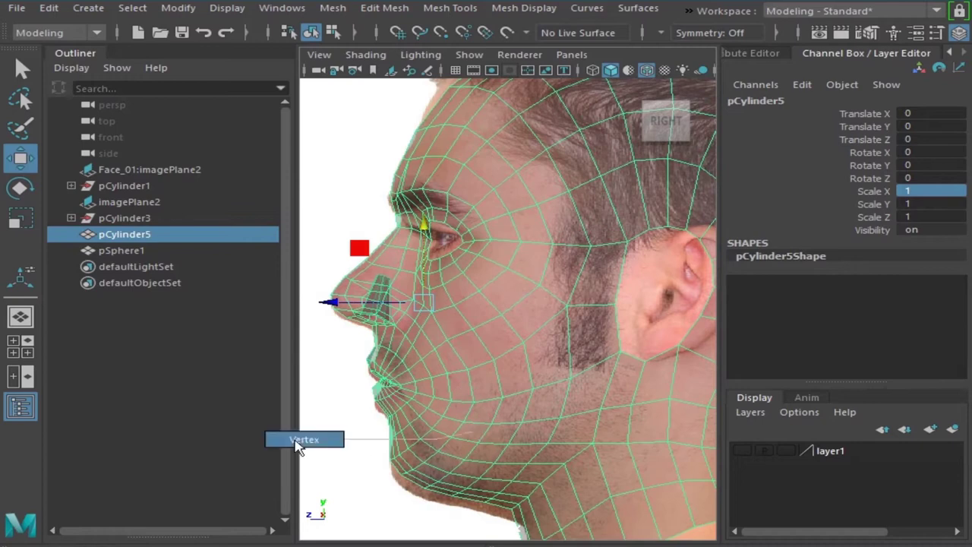
Step: In vertex mode, pull the chin vertices down to the photo's jawline with soft select
right_click_drag(384, 444, 298, 447)
scroll(433, 494, "up", 2)
left_click_drag(410, 488, 648, 360)
key("b")
left_click_drag(390, 481, 395, 495)
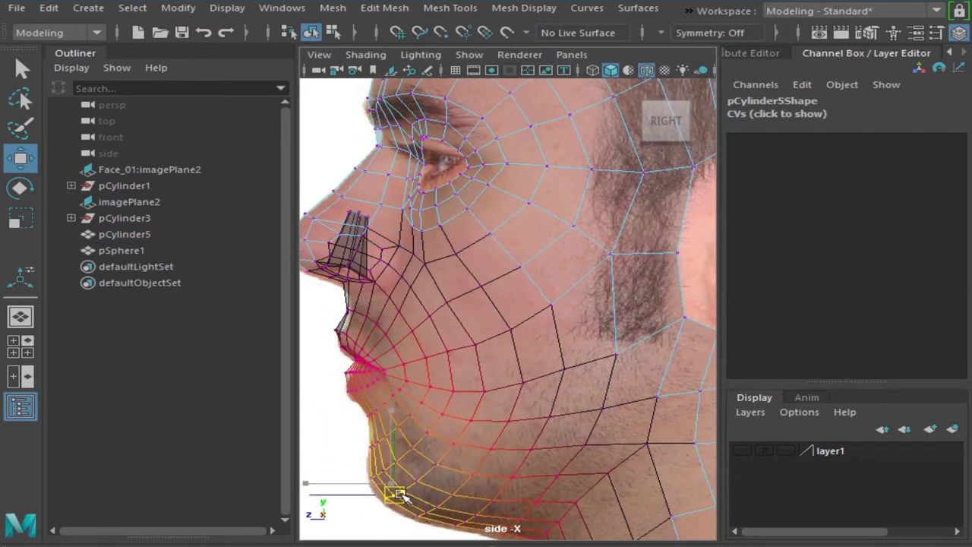
Step: Scale the whole head mesh up slightly to 1.012
left_click(344, 348)
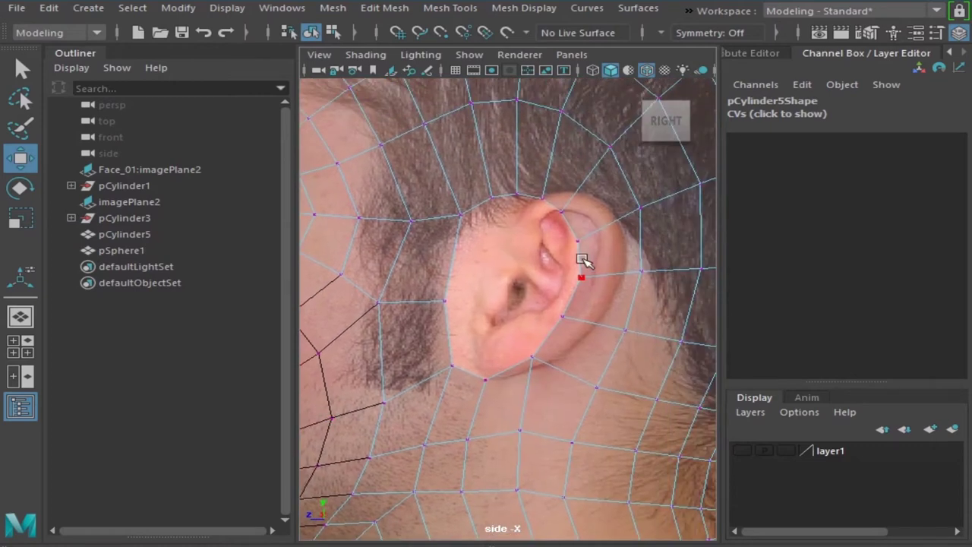
left_click(577, 242)
scroll(532, 282, "down", 3)
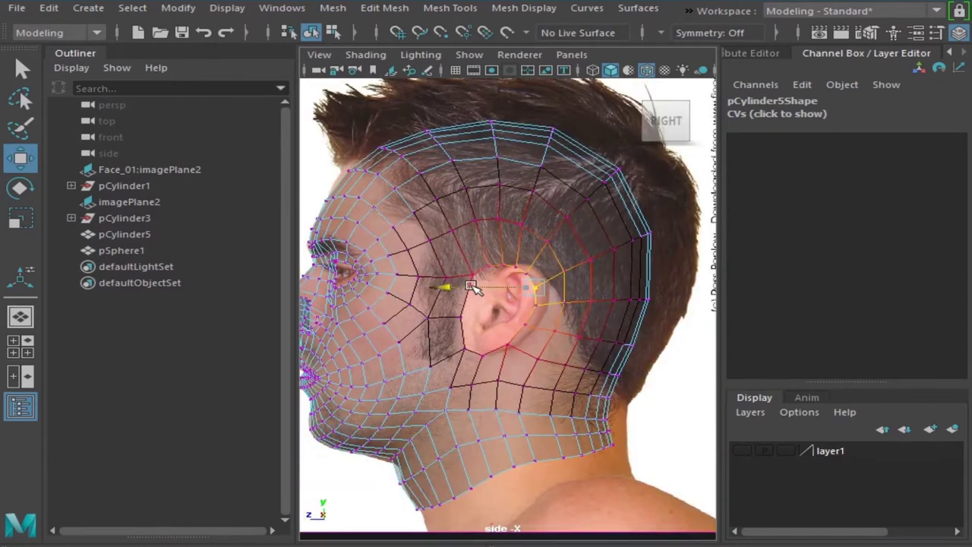
key("F8")
key("r")
middle_click_drag(493, 337, 404, 362)
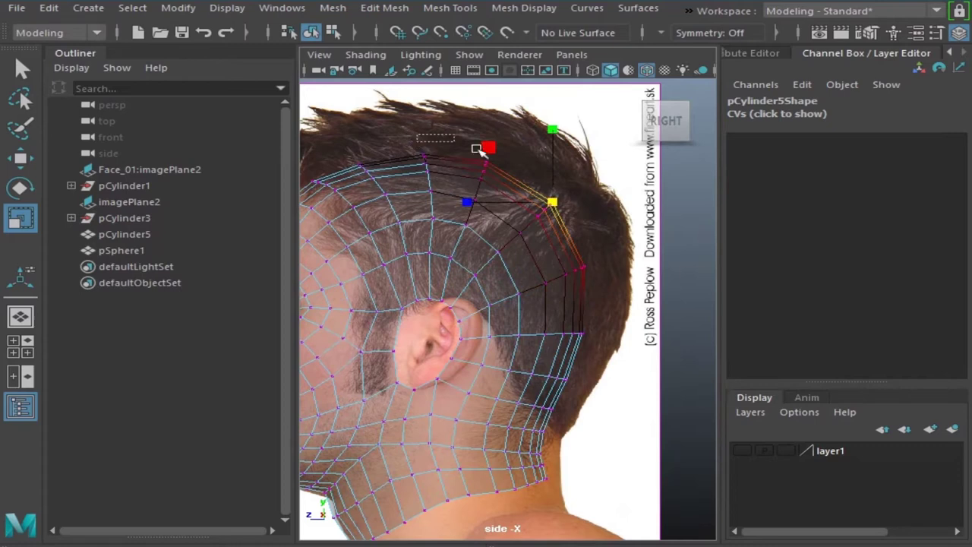
Step: Raise the crown vertices into the hair outline and push the back of the head out
left_click_drag(593, 227, 537, 230)
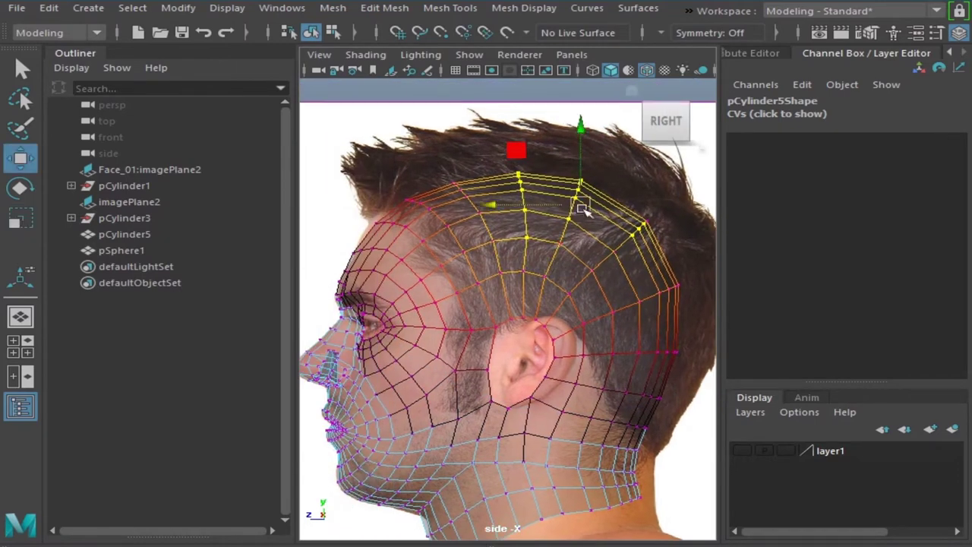
left_click_drag(583, 210, 582, 195)
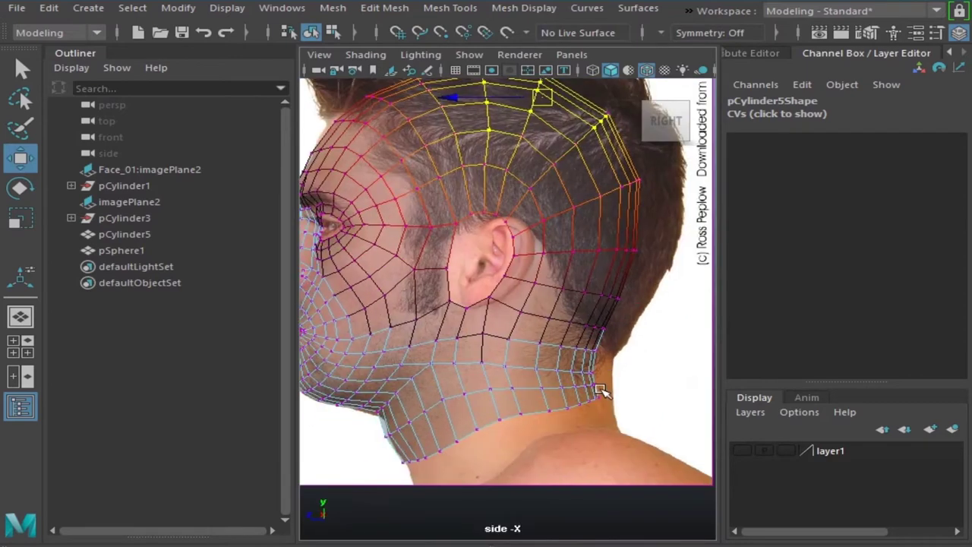
mouse_move(600, 391)
left_mouse_down()
mouse_move(625, 390)
mouse_move(624, 414)
left_mouse_up()
left_click(642, 184)
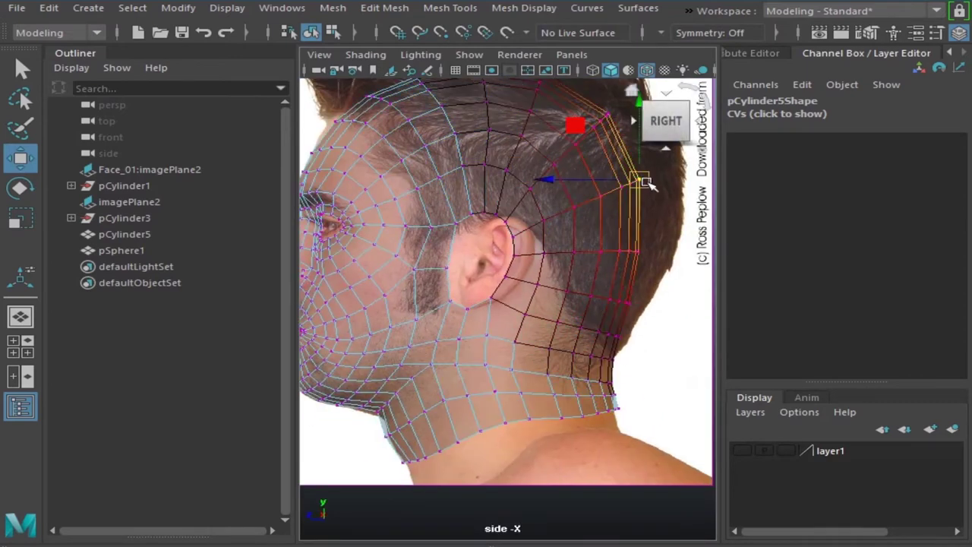
left_click(642, 251)
left_click(642, 251)
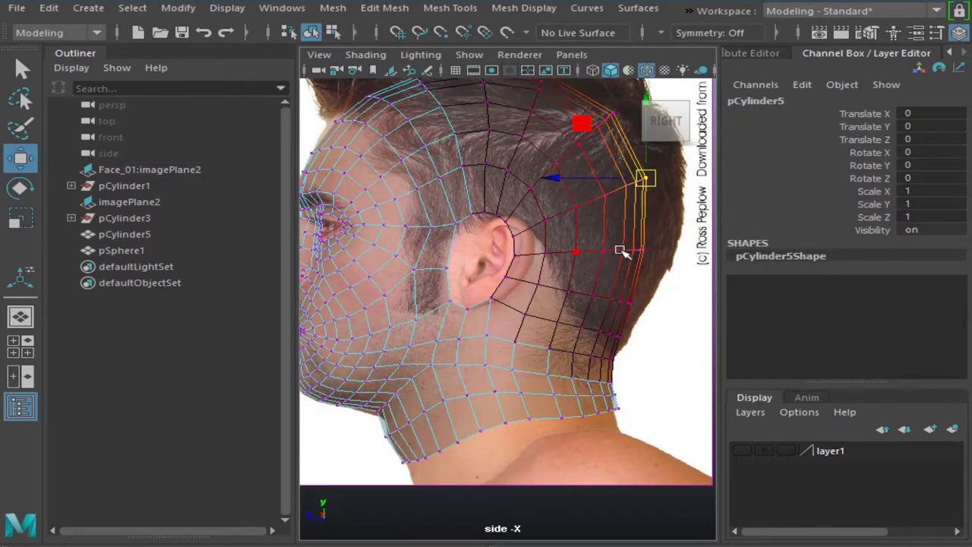
left_click(646, 250)
left_click_drag(658, 248, 663, 250)
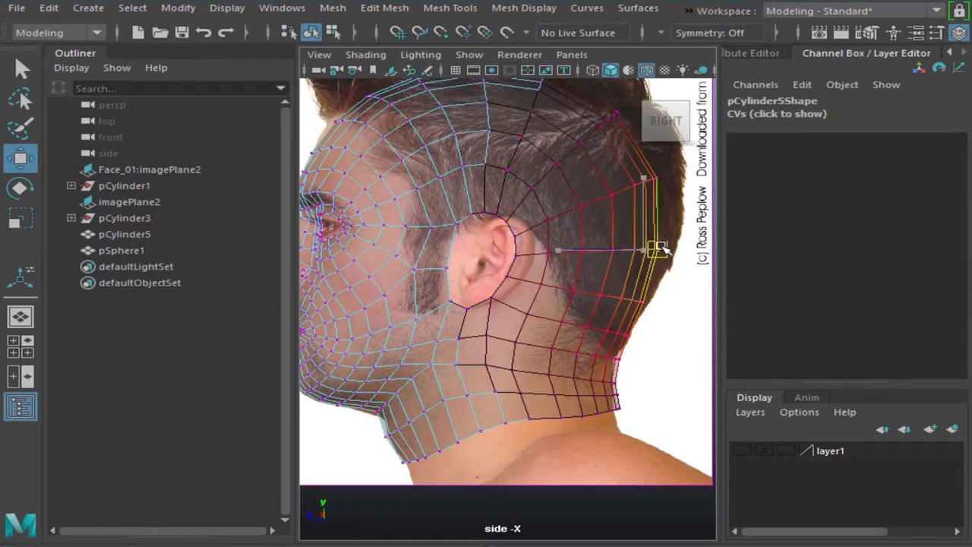
Step: Move the lower neck and throat vertices to match the photo
left_click(614, 359)
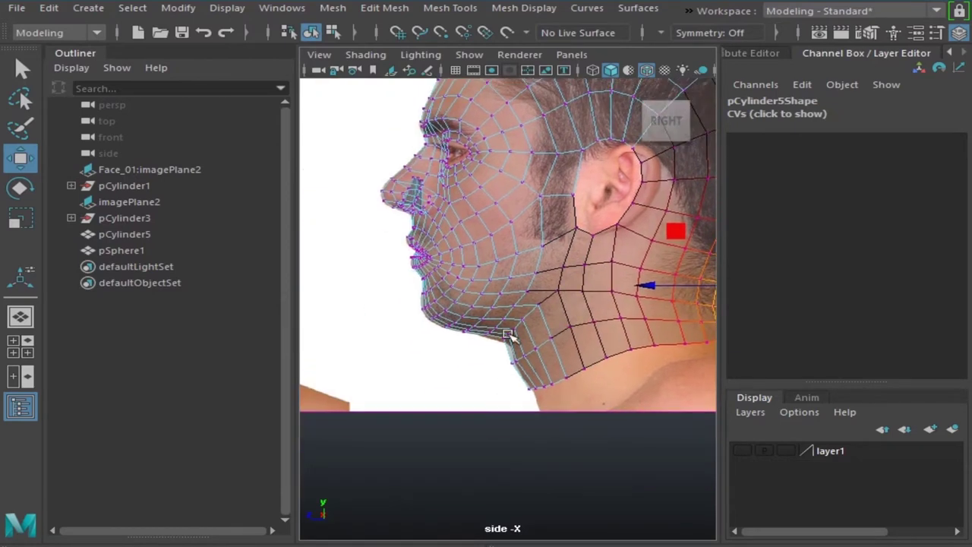
scroll(515, 456, "up", 5)
left_click(515, 451)
left_click_drag(519, 450, 536, 454)
Step: Nudge the chin vertices and raise those under the chin slightly
left_click(396, 372)
middle_click_drag(413, 395, 525, 398, "alt")
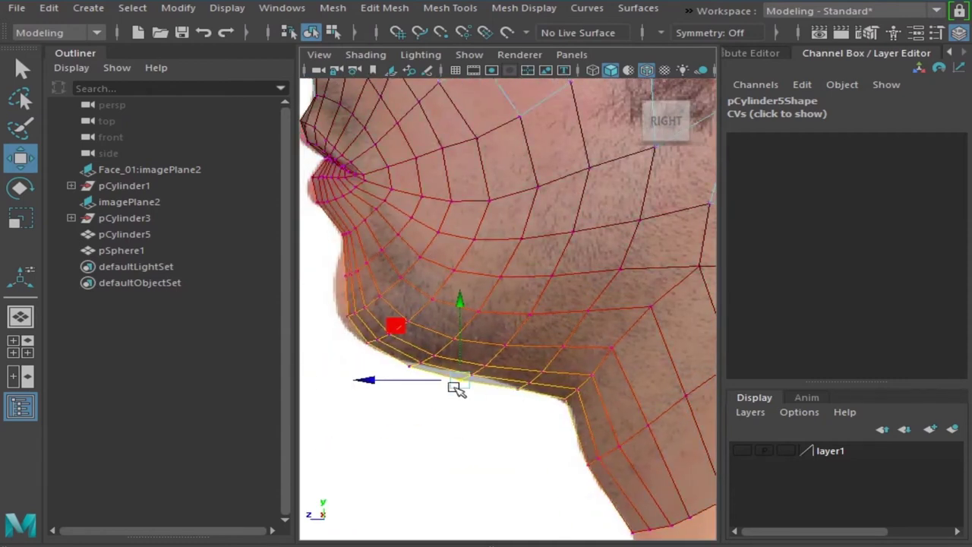
left_click_drag(455, 388, 463, 373)
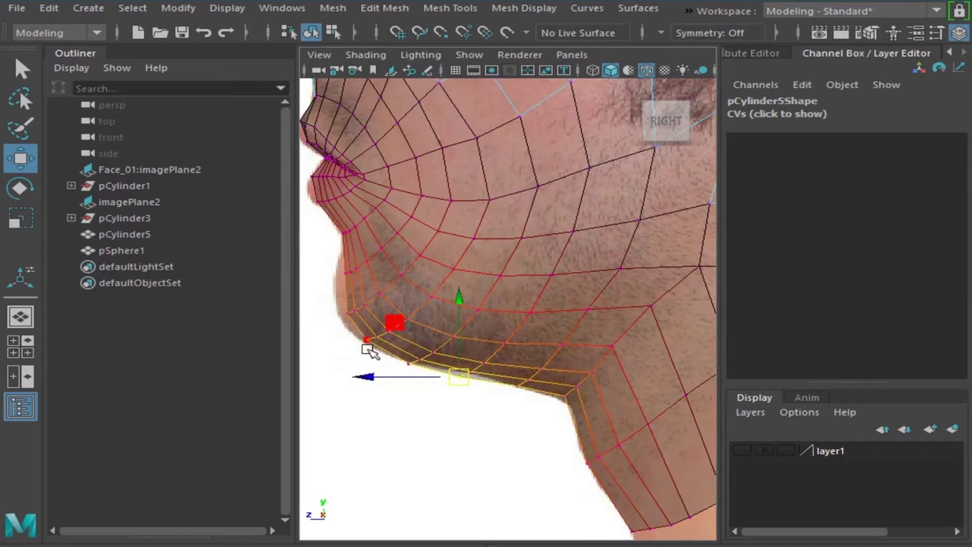
left_click(364, 343)
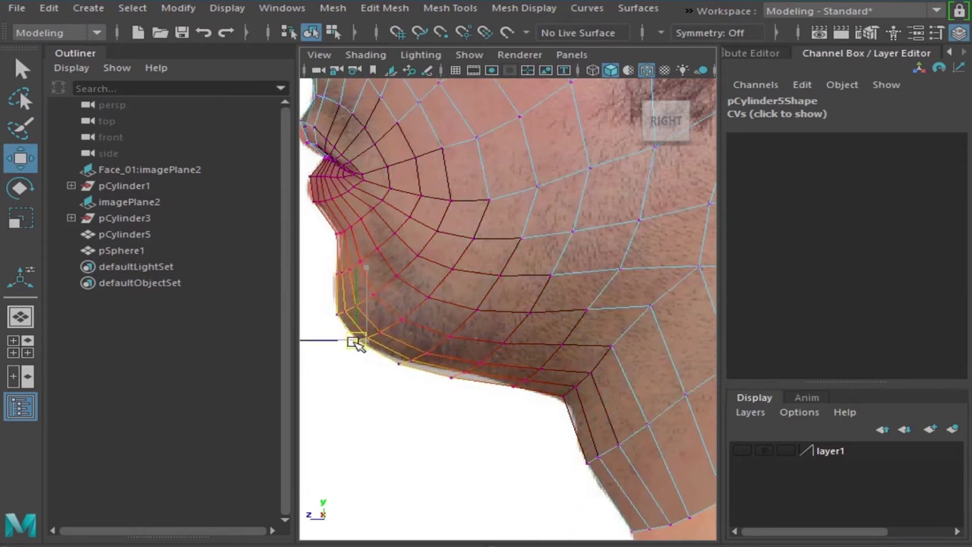
left_click(478, 383)
right_click_drag(460, 380, 401, 389)
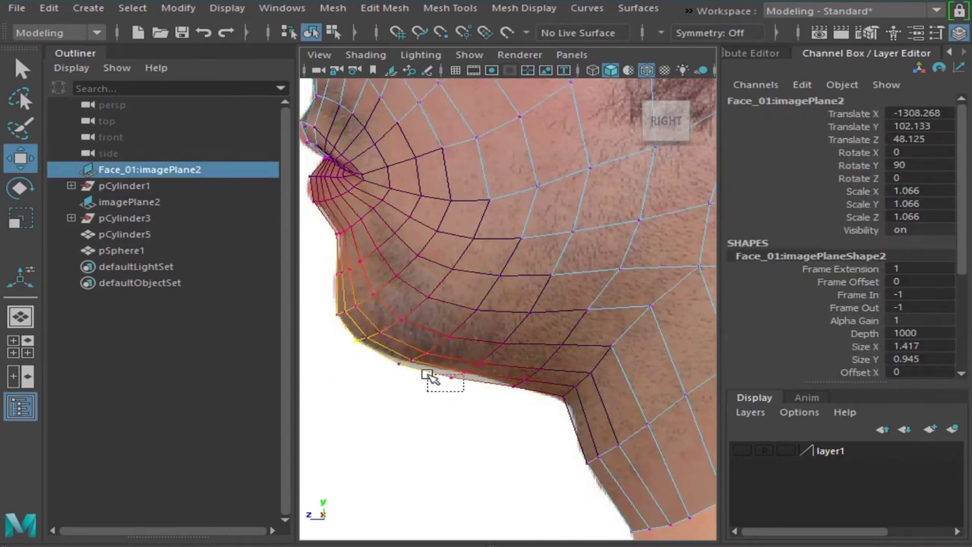
left_click(454, 376)
left_click_drag(456, 376, 457, 374)
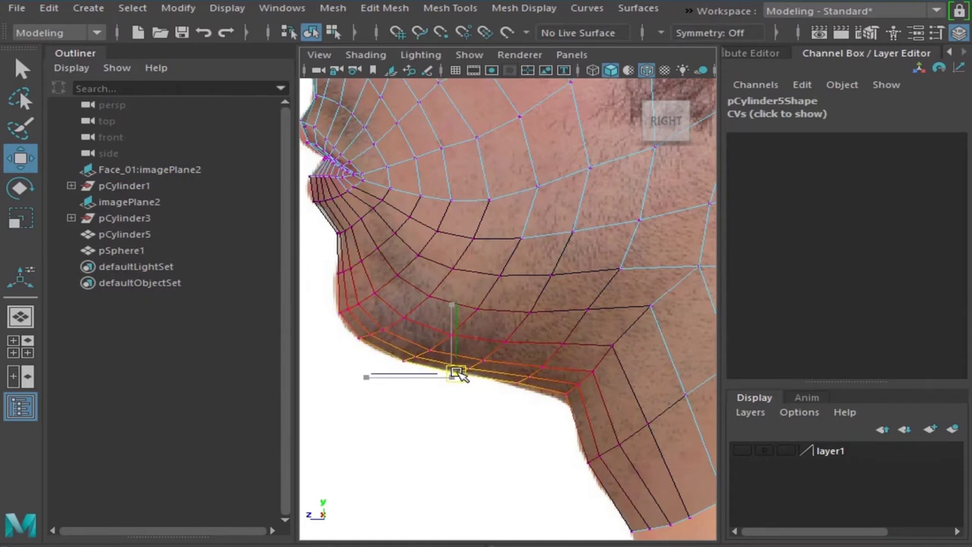
Step: Refine the jaw corner and front of the chin with a wider soft selection falloff
left_click(566, 396)
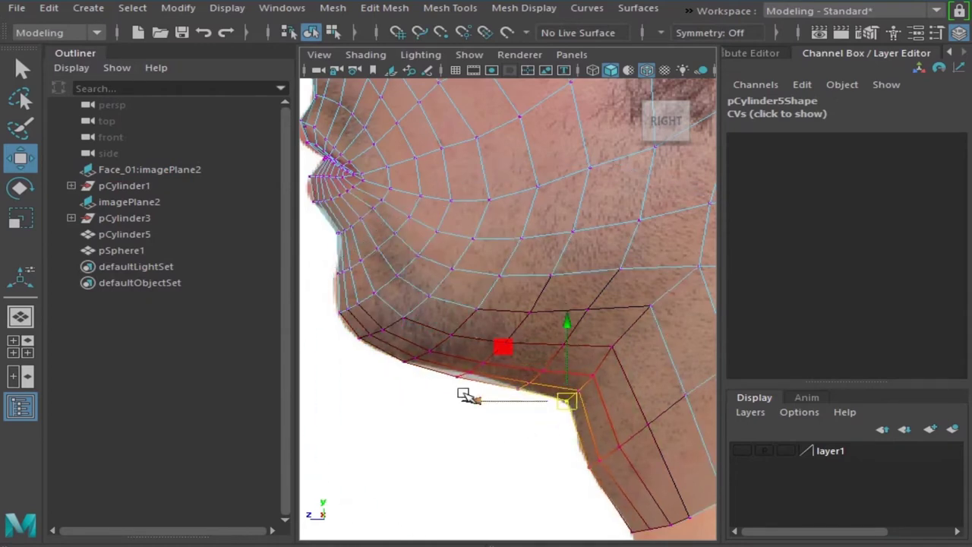
left_click(463, 371)
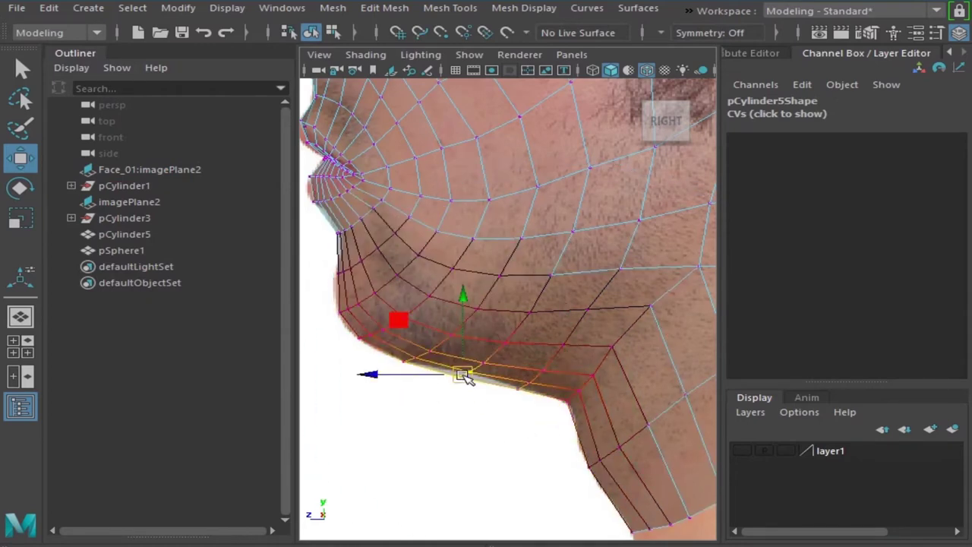
left_click(361, 338)
left_click_drag(419, 380, 377, 387)
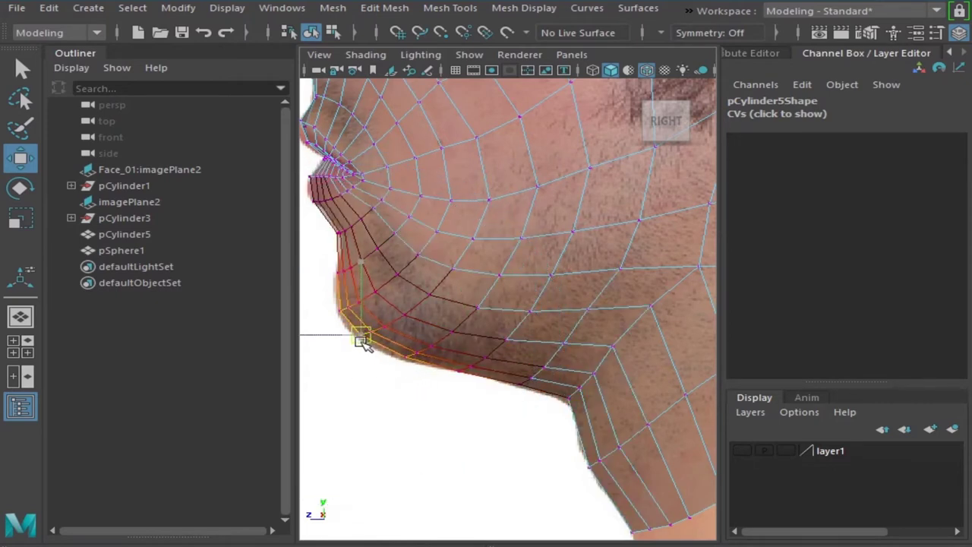
scroll(363, 343, "down", 5)
scroll(532, 213, "up", 8)
right_click_drag(543, 228, 569, 208)
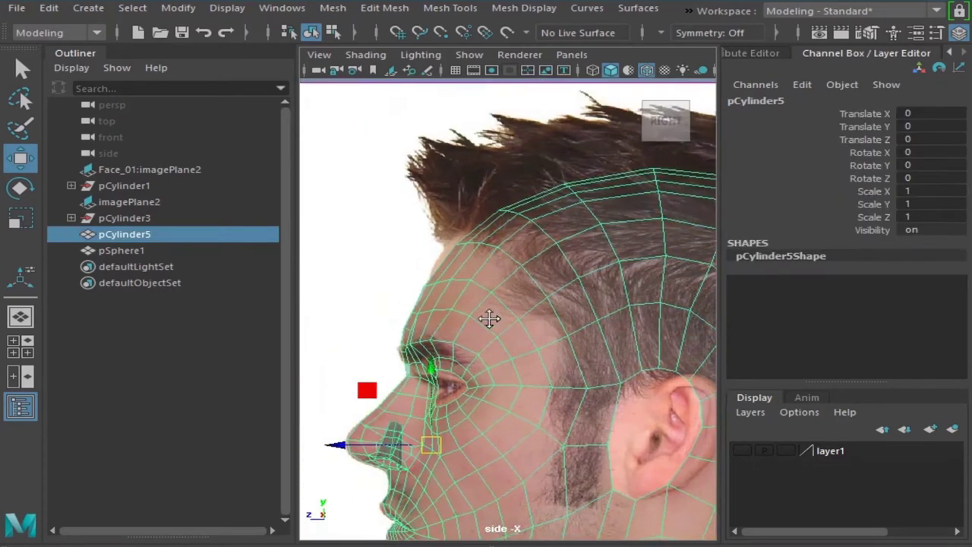
Step: In side view, push the forehead and brow vertices back along Z to match the reference profile
right_click_drag(491, 319, 492, 198)
left_click(419, 223)
middle_click_drag(421, 221, 443, 296, "alt")
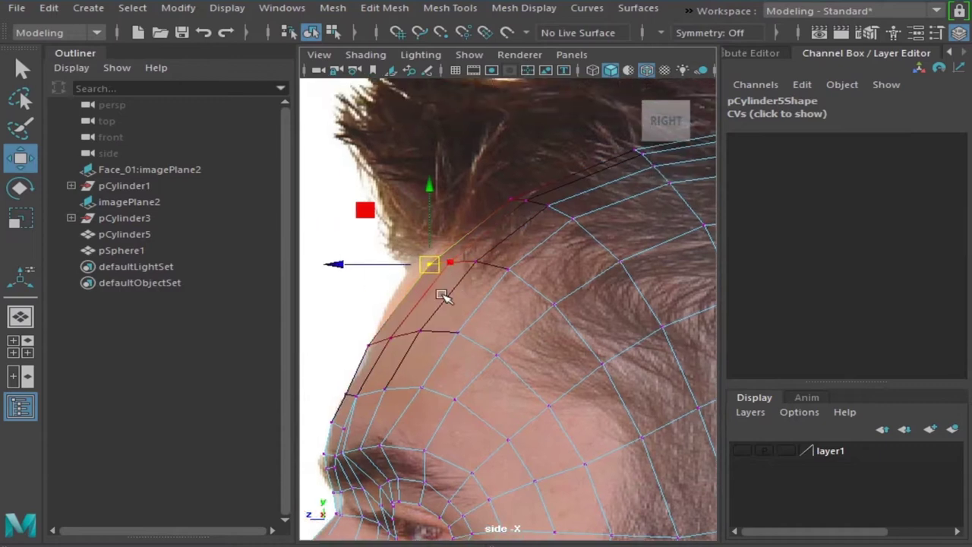
middle_click_drag(511, 215, 510, 196, "alt")
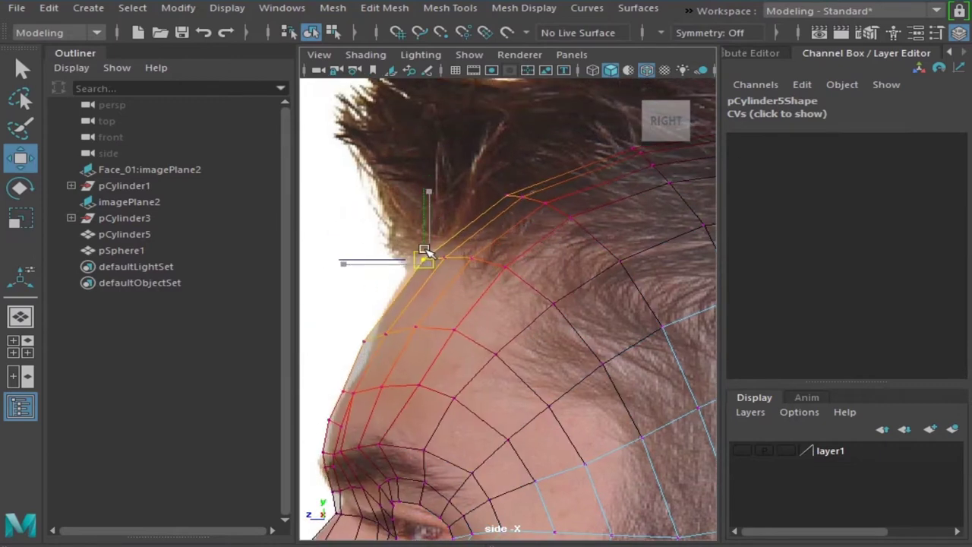
left_click(508, 194)
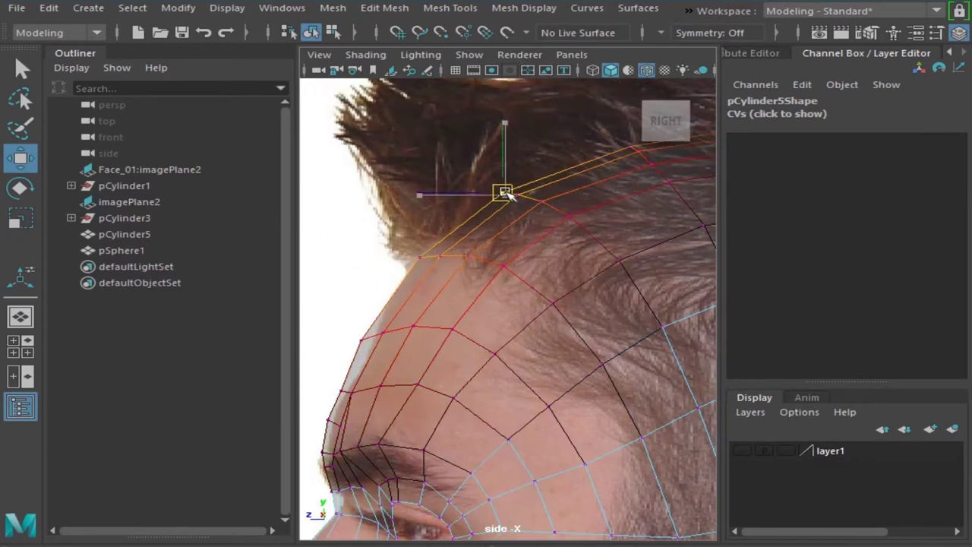
left_click(363, 341)
middle_click_drag(390, 343, 441, 346, "alt")
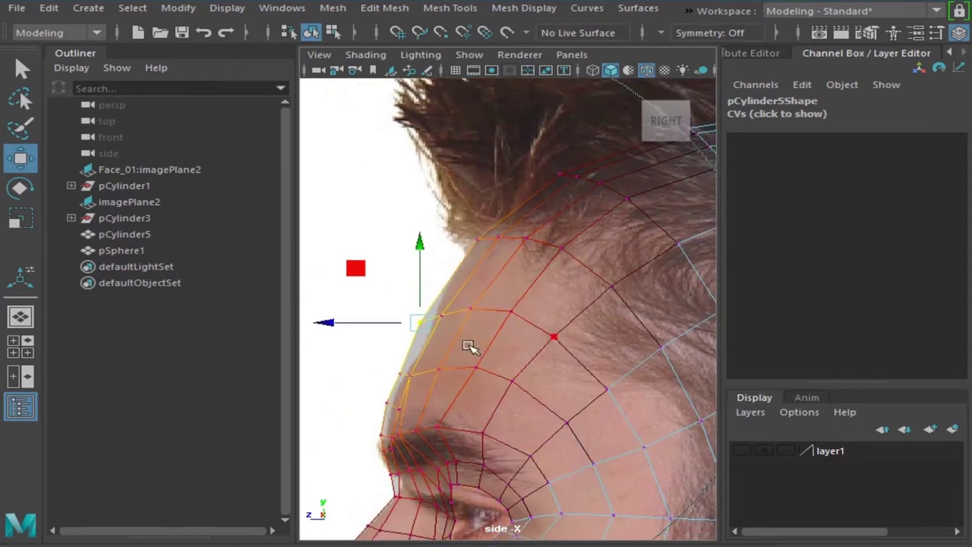
left_click_drag(340, 323, 349, 322)
scroll(507, 337, "down", 5)
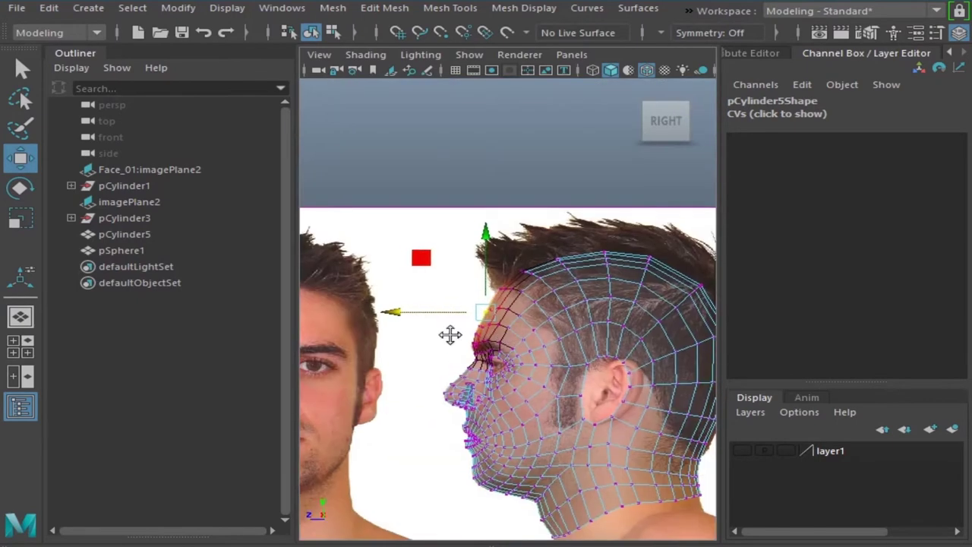
scroll(592, 250, "up", 2)
key("F8")
Step: Move the ear edge loop with soft selection to trace the ear, then make layer1 visible again
scroll(521, 348, "up", 3)
scroll(500, 404, "up", 3)
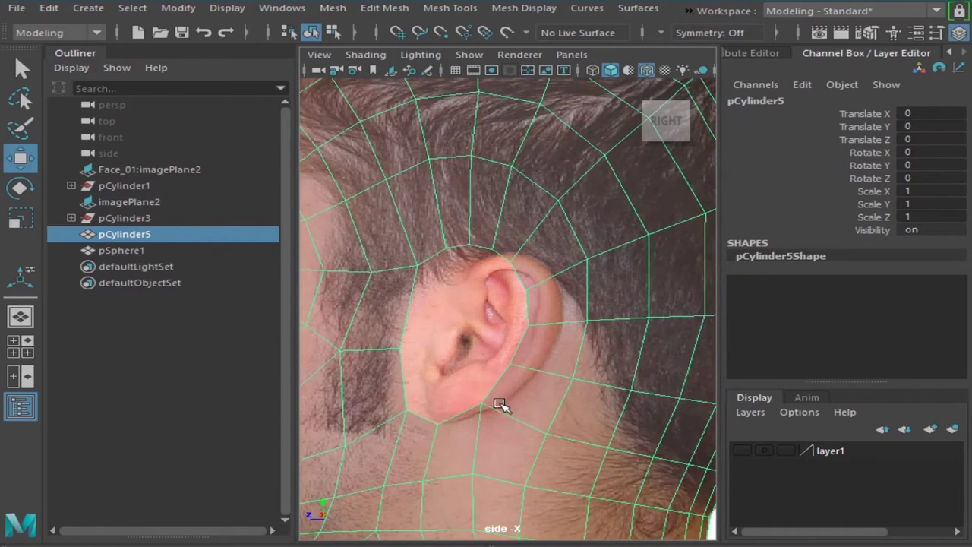
right_click_drag(500, 404, 504, 297)
double_click(529, 329)
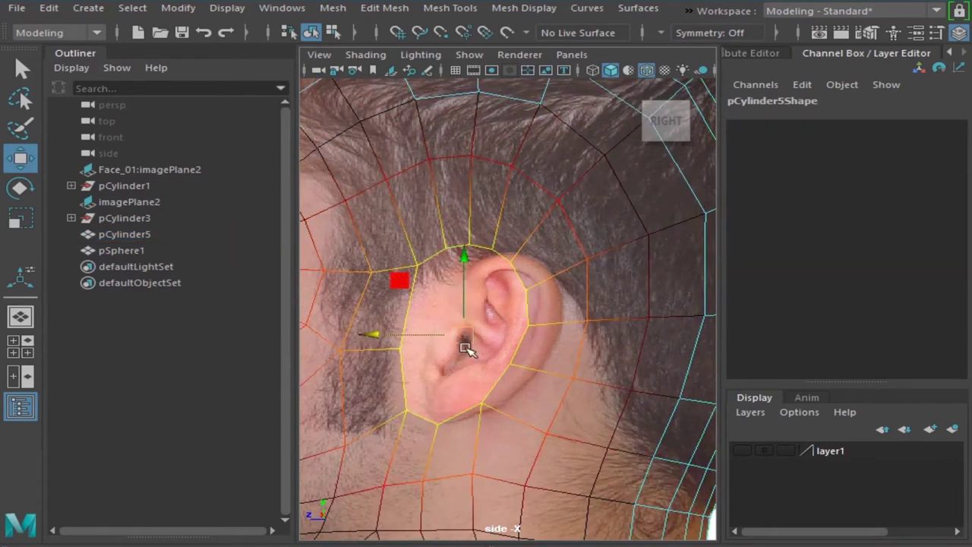
left_click_drag(669, 284, 642, 280)
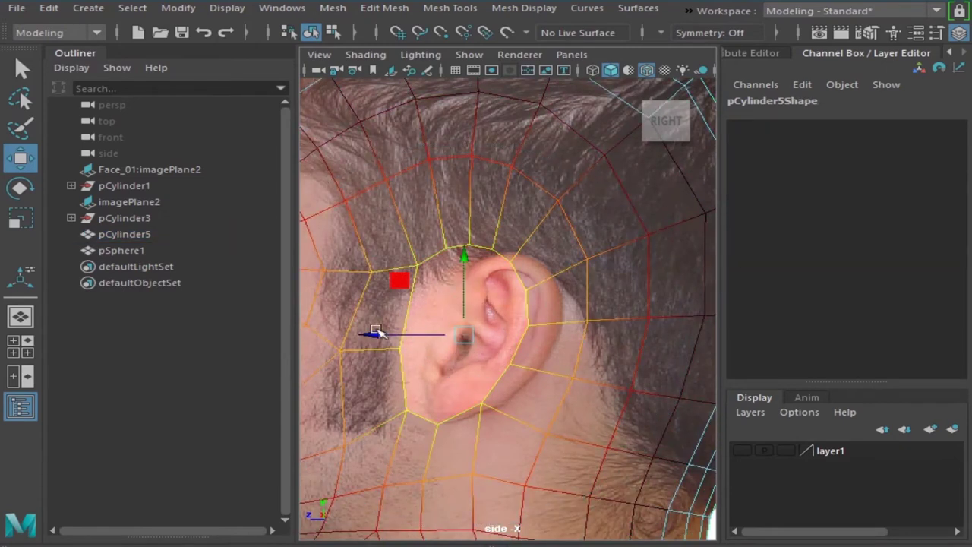
scroll(397, 332, "down", 6)
key("F8")
scroll(492, 304, "up", 5)
scroll(531, 304, "down", 3)
left_click(742, 451)
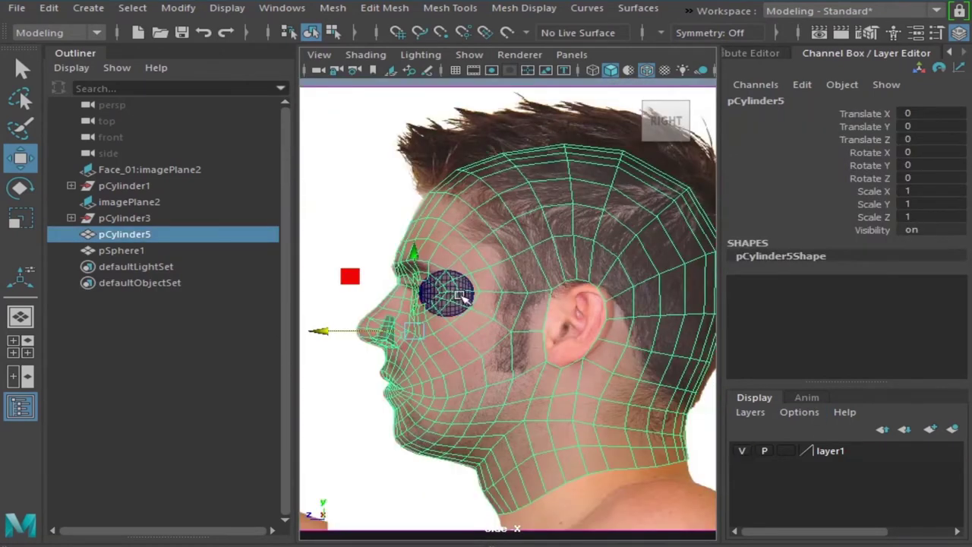
Step: Frame and test-scale the old eye sphere, then delete it
left_click(420, 287)
key("f")
key("space")
key("space")
key("space")
key("space")
key("f")
key("r")
scroll(502, 319, "up", 5)
left_click_drag(528, 387, 535, 357)
key("ctrl+z")
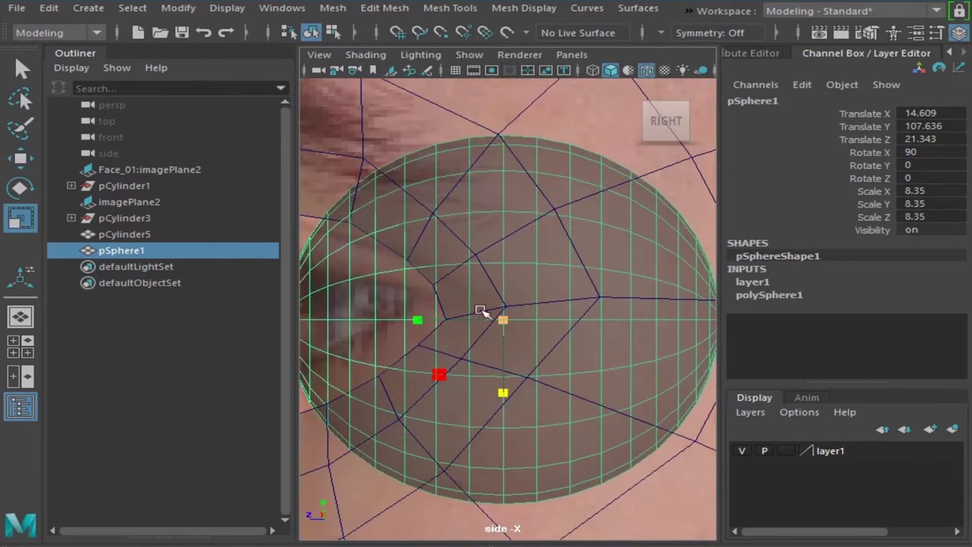
left_click_drag(504, 313, 532, 292)
key("Delete")
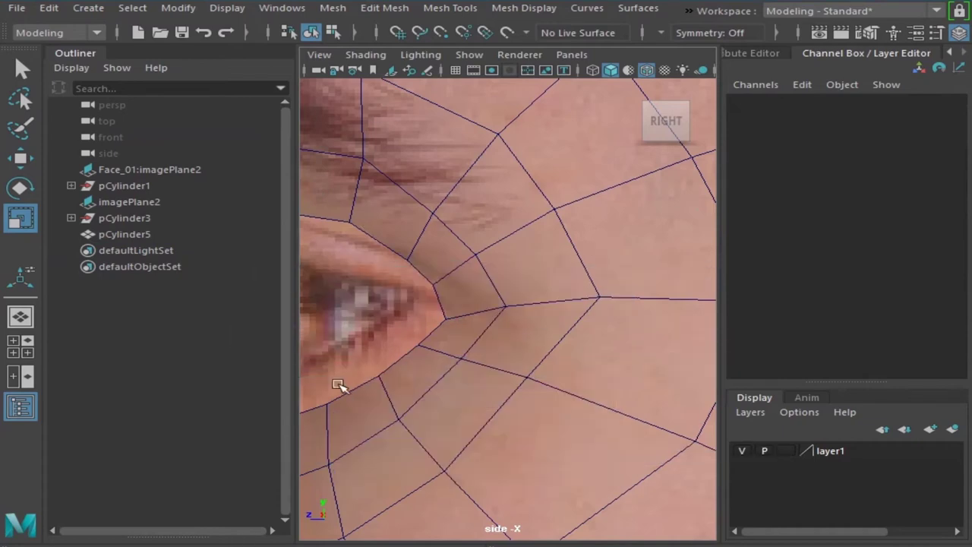
Step: Create a new polygon sphere and snap it to a point at the eye
key("space")
left_click(89, 11)
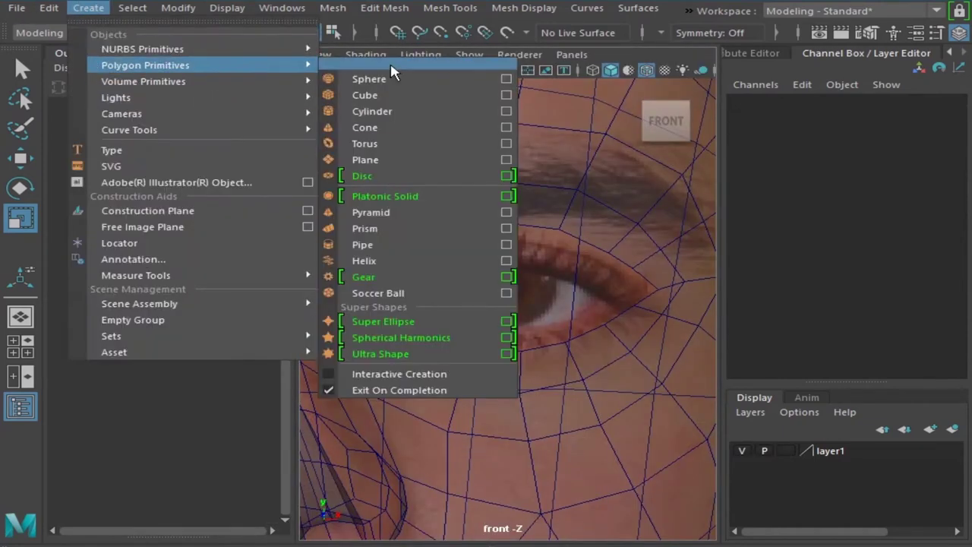
left_click(390, 63)
key("w")
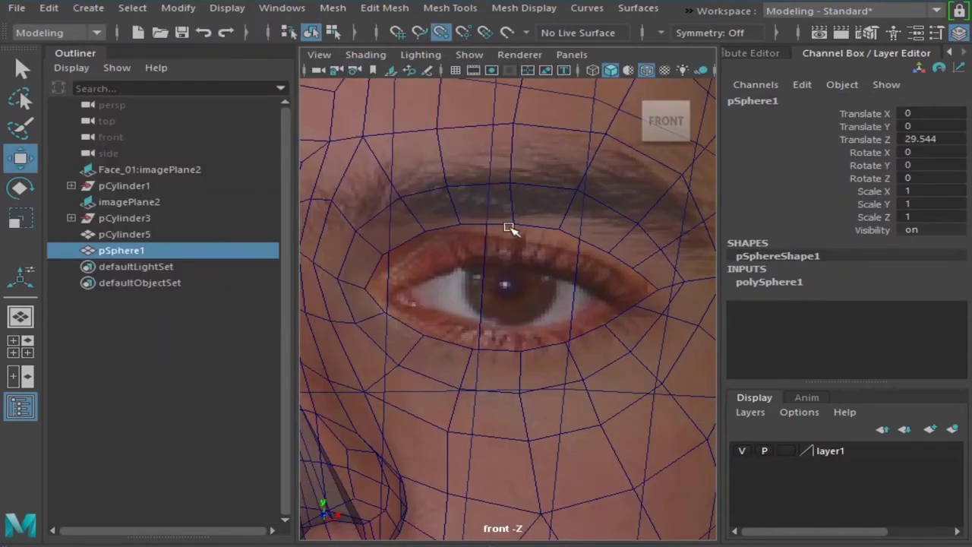
scroll(492, 327, "down", 5)
middle_click_drag(498, 436, 499, 278)
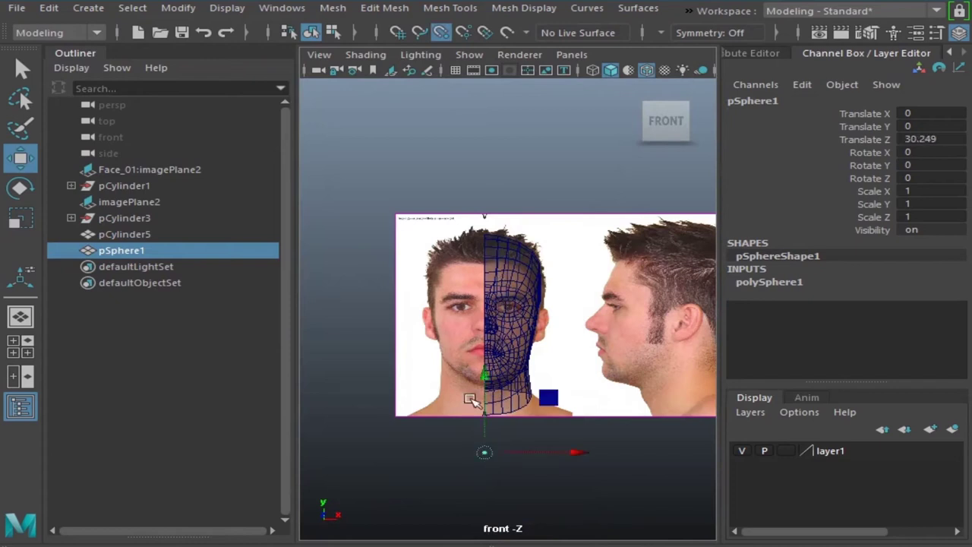
middle_click_drag(554, 401, 486, 317)
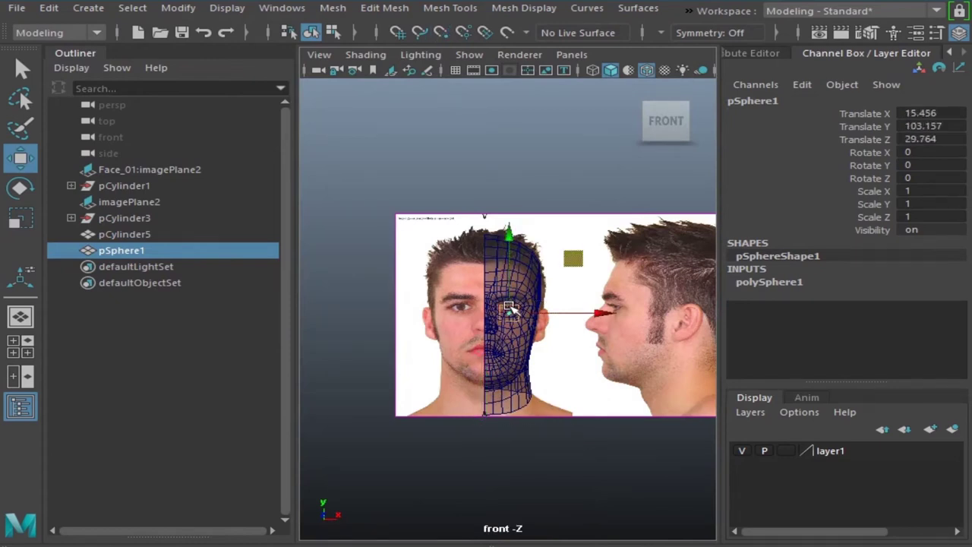
key("f")
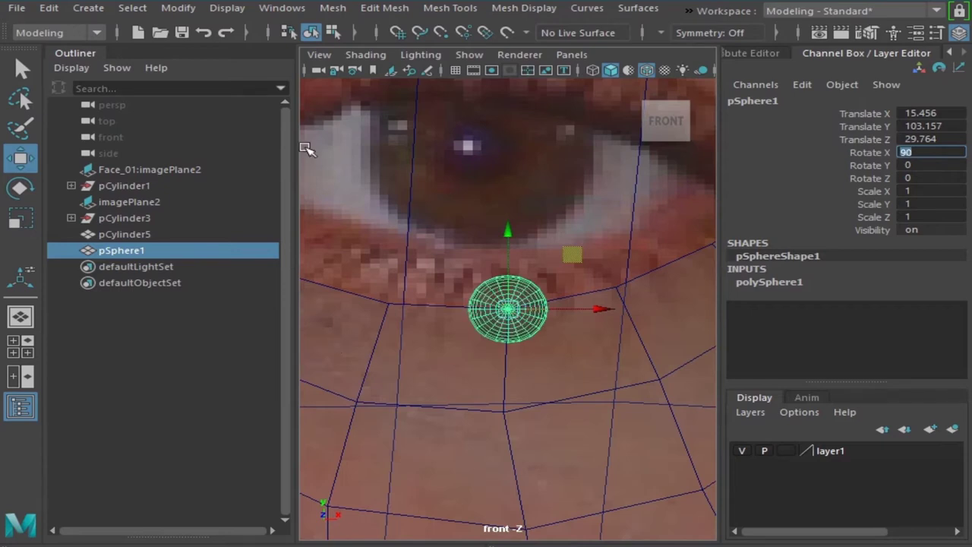
Step: Scale the sphere up to eye size and move it up over the eye
scroll(489, 395, "down", 5)
key("r")
scroll(488, 289, "up", 5)
left_click_drag(515, 321, 711, 156)
key("w")
left_click_drag(577, 265, 574, 209)
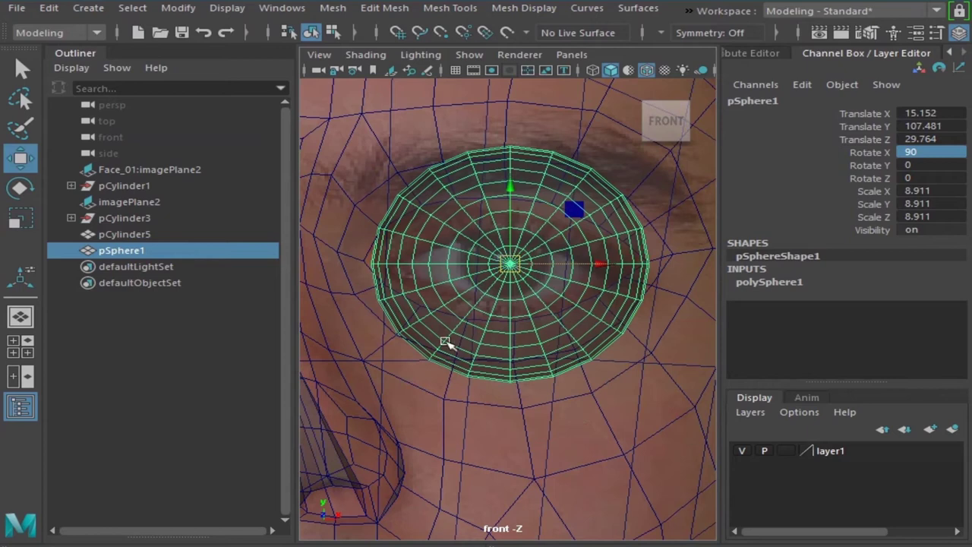
key("r")
mouse_move(397, 343)
middle_mouse_down()
mouse_move(464, 315)
mouse_move(441, 349)
middle_mouse_up()
key("w")
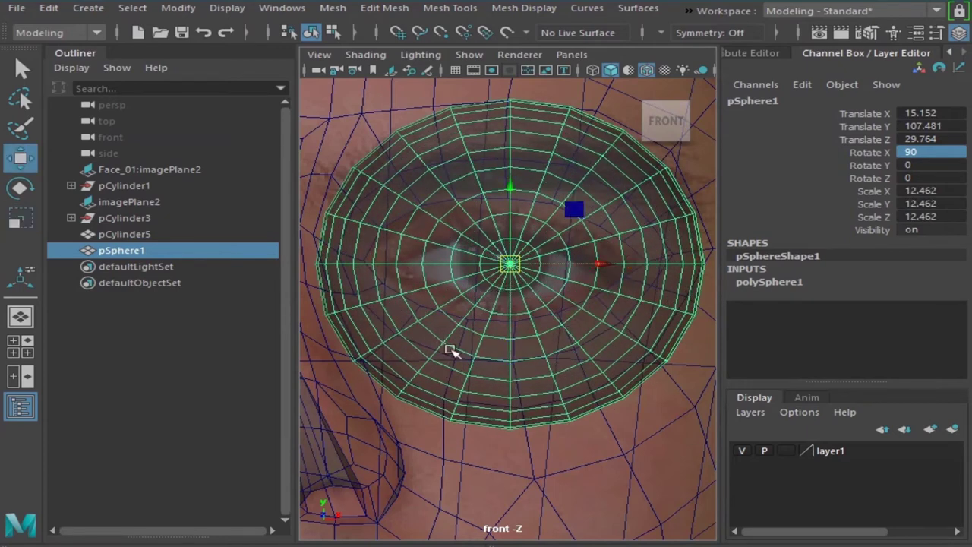
Step: Seat the sphere in the socket at Translate X 13.856, Z 17.94, scale 11.084
key("space")
key("space")
scroll(563, 388, "down", 3)
scroll(493, 365, "up", 3)
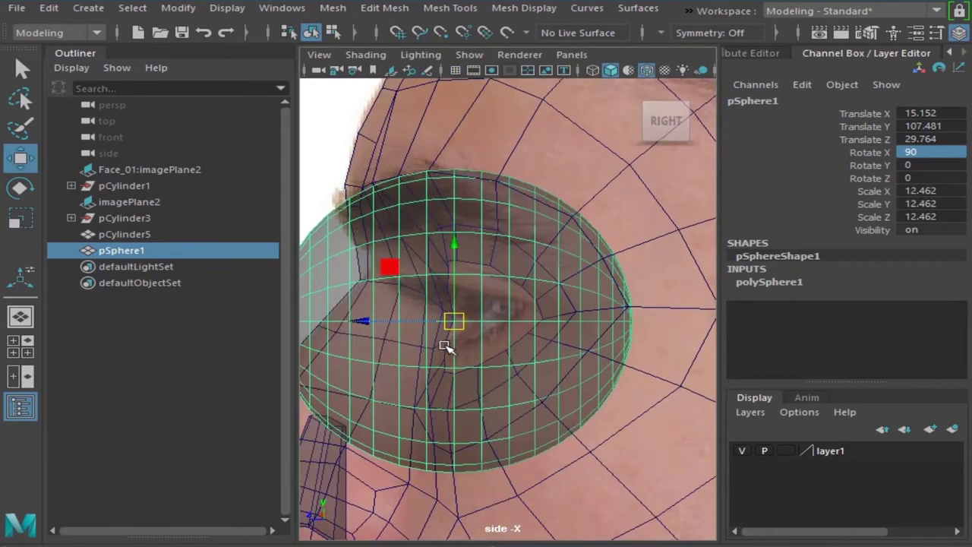
left_click_drag(357, 324, 521, 319)
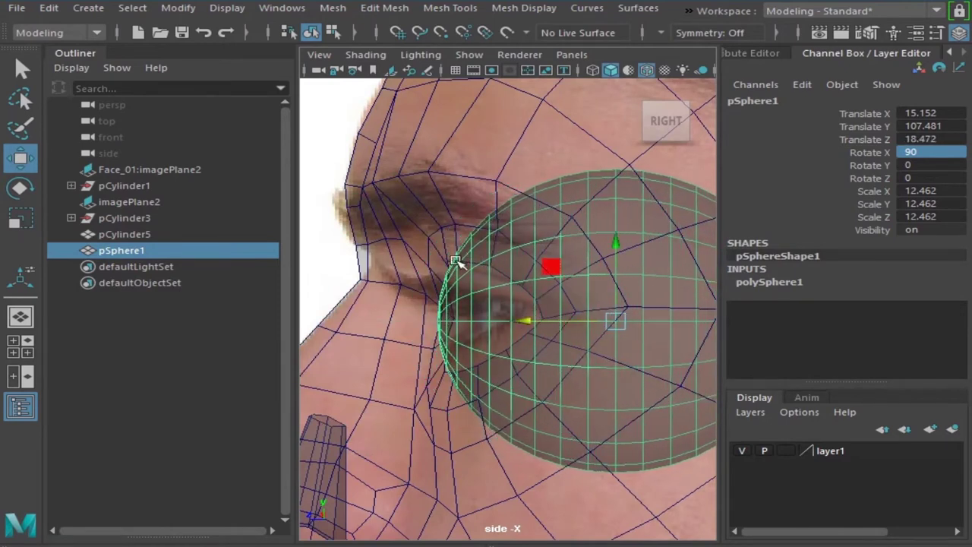
left_click_drag(528, 323, 536, 322)
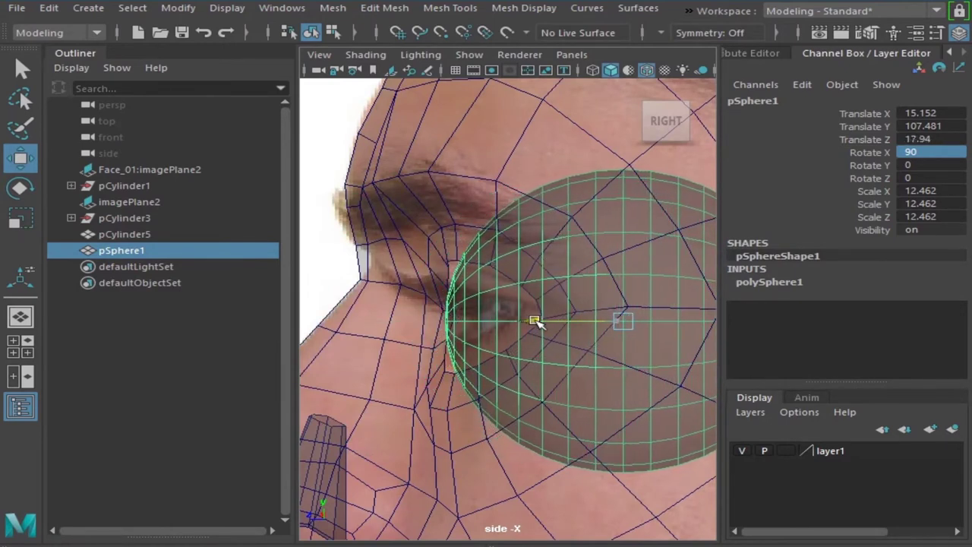
key("space")
key("space")
mouse_move(521, 370)
left_mouse_down("alt")
mouse_move(668, 341)
mouse_move(684, 380)
mouse_move(673, 380)
left_mouse_up("alt")
key("r")
mouse_move(509, 444)
middle_mouse_down()
mouse_move(499, 446)
mouse_move(519, 433)
middle_mouse_up()
key("w")
Step: Add the sphere to layer1, hide layer1, and select the eye-opening edge loop
right_click(767, 459)
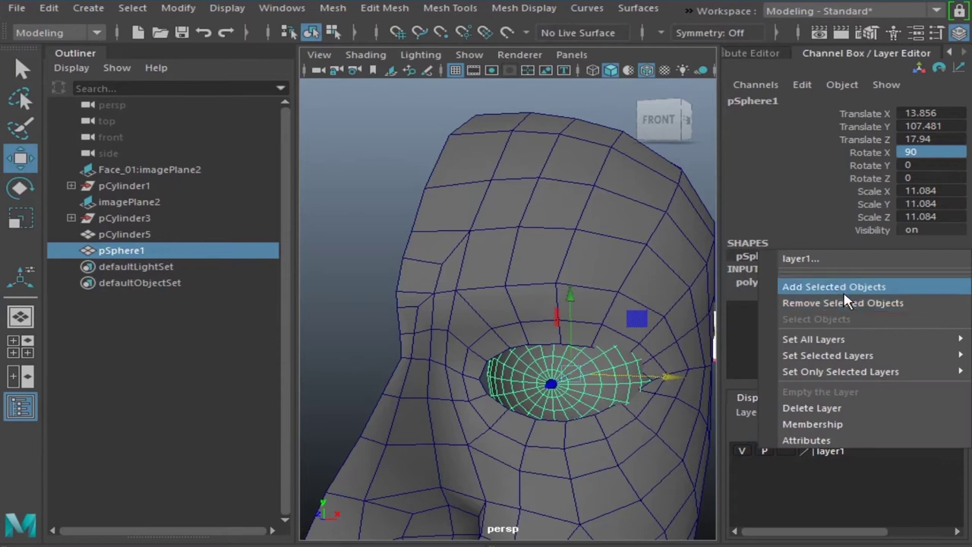
left_click(836, 286)
scroll(618, 405, "up", 5)
scroll(655, 415, "down", 2)
left_click(744, 452)
scroll(499, 413, "down", 3)
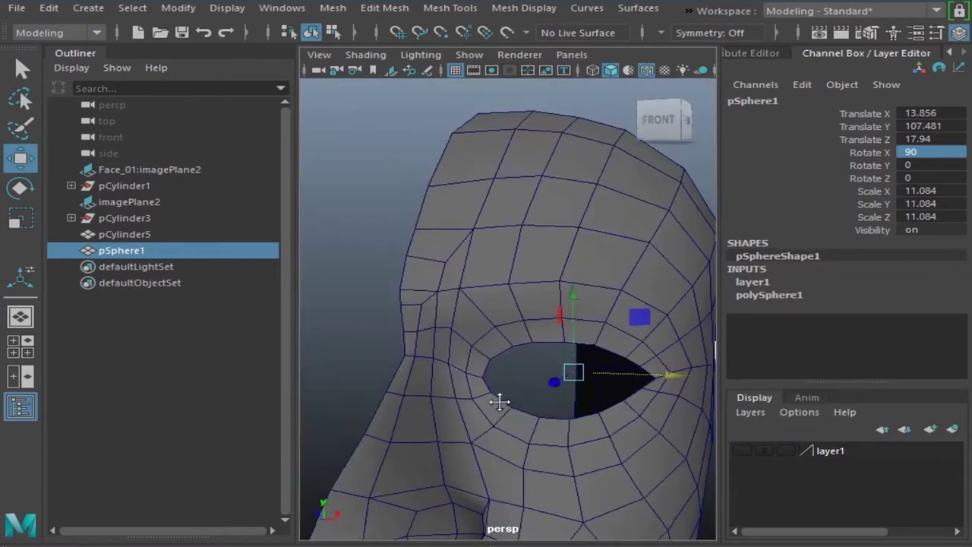
double_click(461, 360)
key("F8")
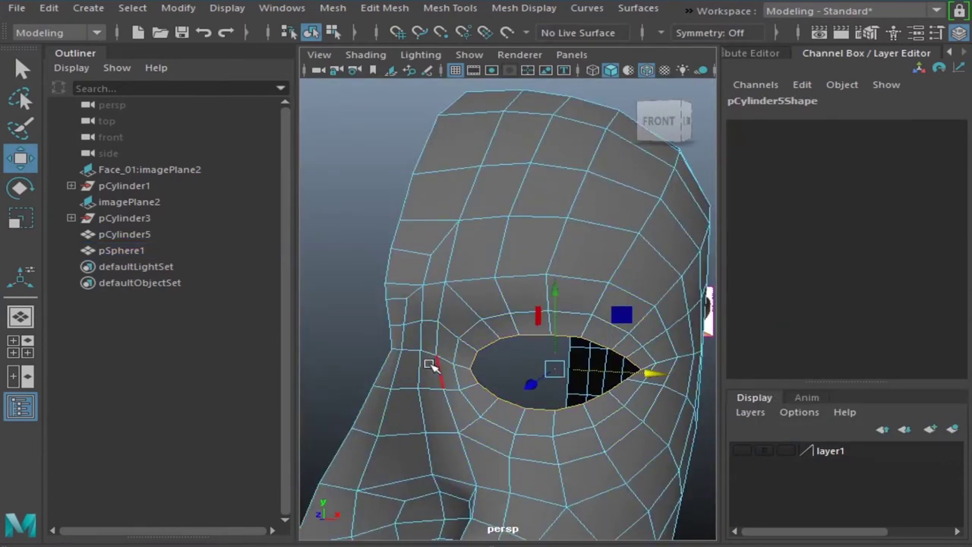
Step: Extrude the eye-opening edges of pCylinder5 in the front view
key("space")
key("space")
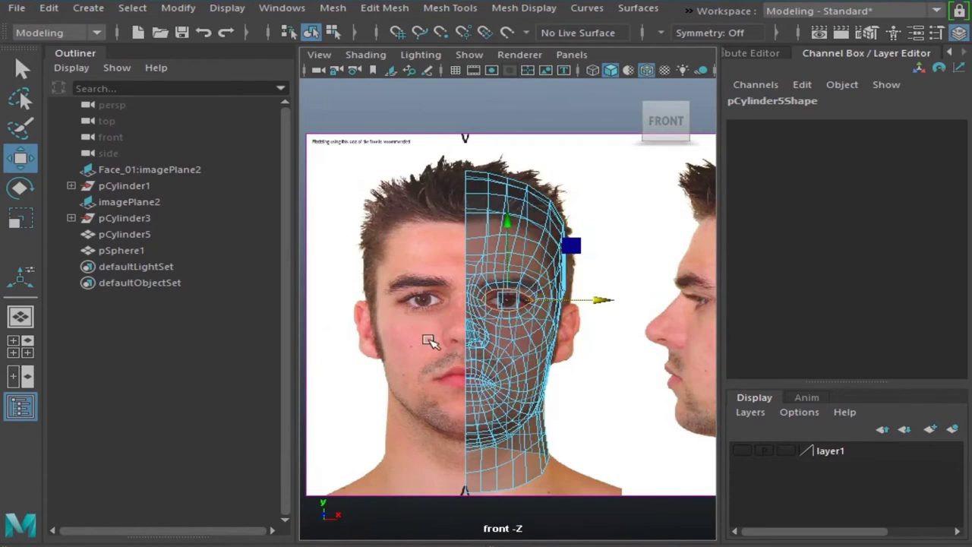
scroll(449, 334, "up", 2)
scroll(466, 275, "up", 3)
scroll(467, 277, "up", 2)
scroll(456, 221, "up", 2)
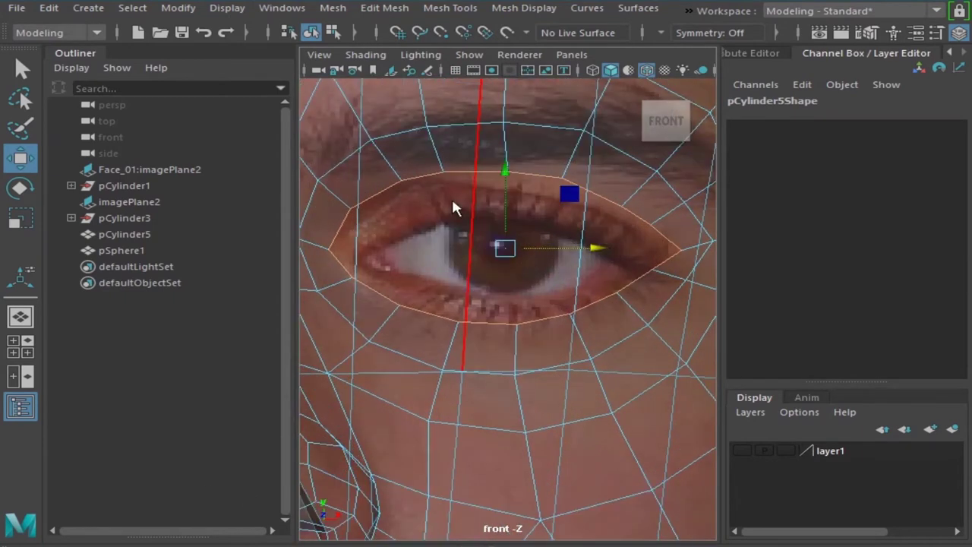
key("ctrl+e")
key("w")
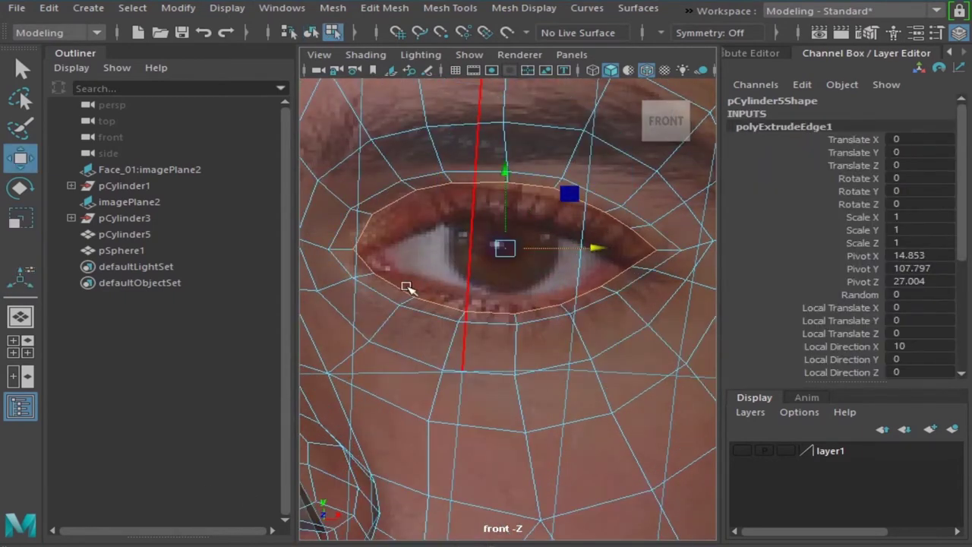
Step: Scale and move the extruded eye-rim edges inward in the perspective view
key("space")
key("space")
scroll(403, 270, "up", 3)
left_click_drag(403, 270, 486, 304, "alt")
scroll(486, 304, "down", 3)
scroll(534, 312, "up", 2)
scroll(534, 312, "up", 5)
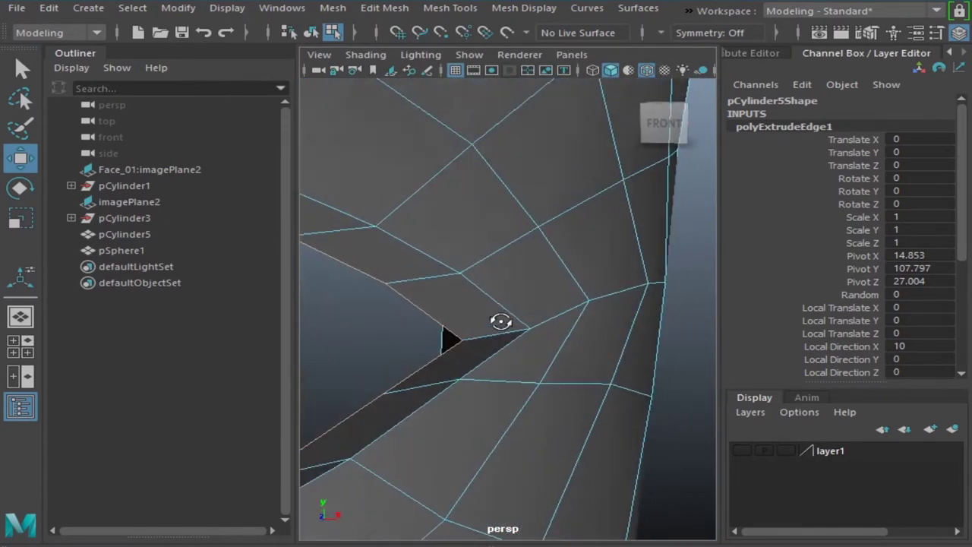
key("r")
scroll(489, 342, "up", 2)
key("w")
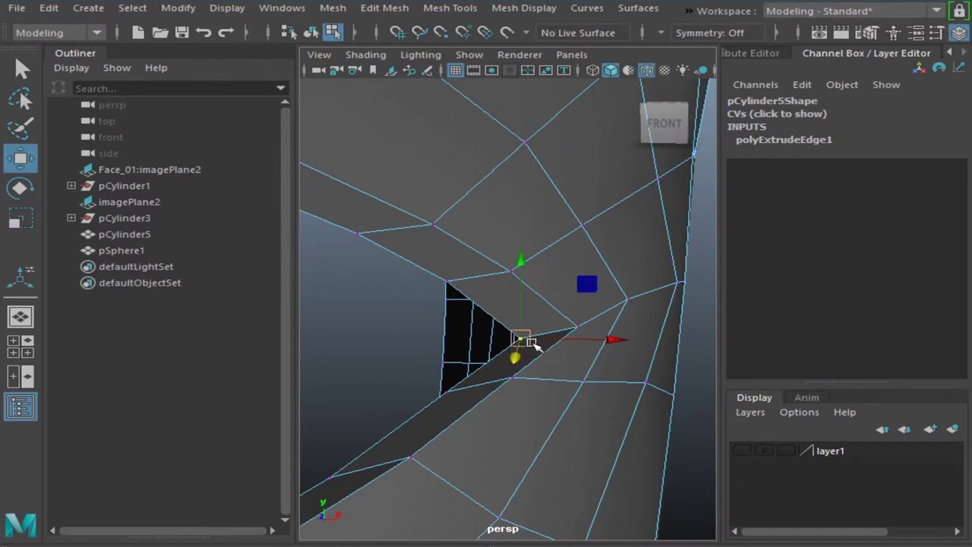
Step: Frame the eye opening and select vertices on the eye rim
mouse_move(573, 335)
left_mouse_down("alt")
mouse_move(363, 375)
mouse_move(398, 344)
mouse_move(495, 336)
mouse_move(434, 319)
mouse_move(478, 304)
left_mouse_up("alt")
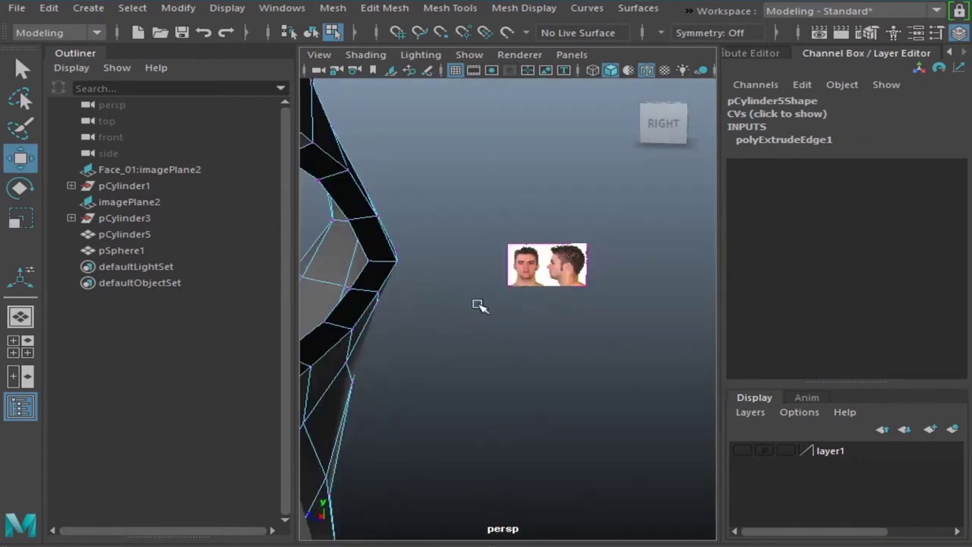
key("f")
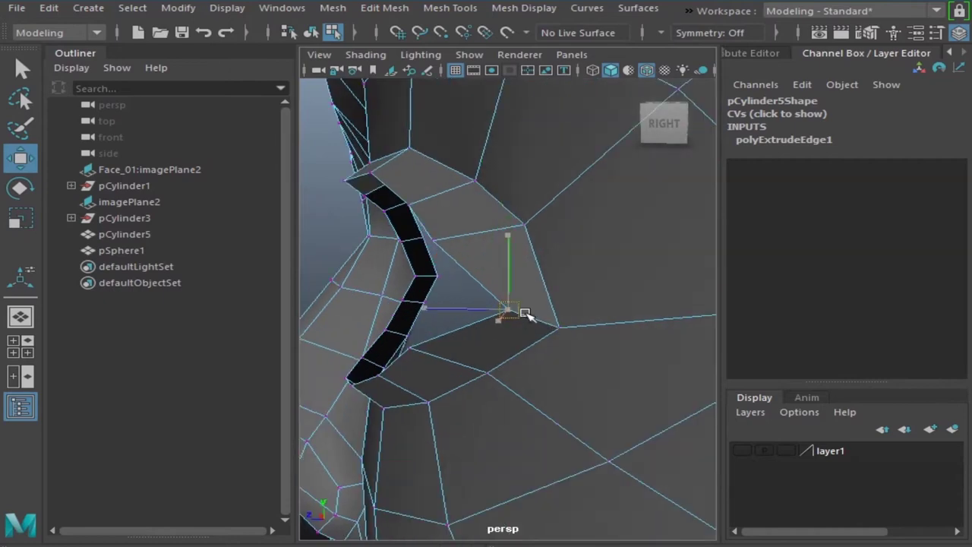
mouse_move(458, 317)
left_mouse_down("alt")
mouse_move(445, 336)
mouse_move(481, 326)
left_mouse_up("alt")
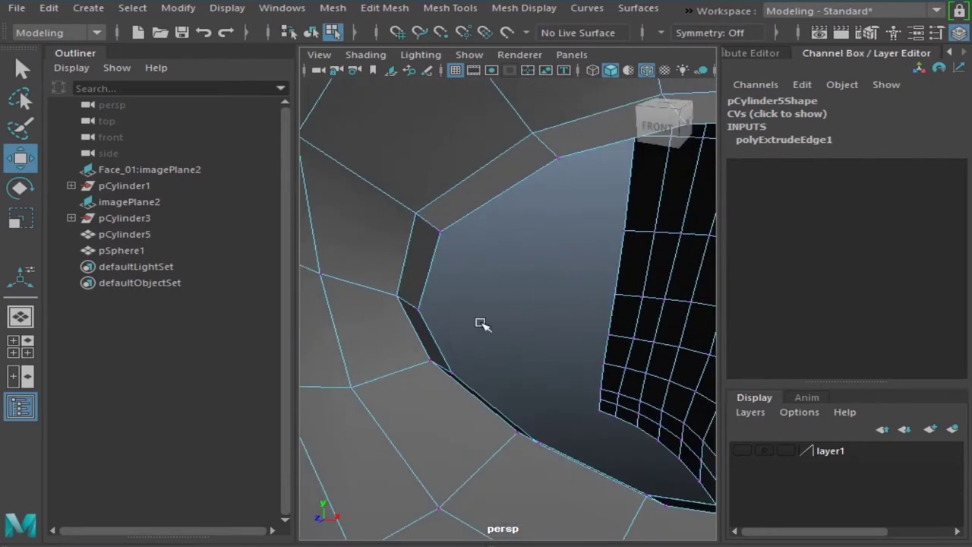
mouse_move(413, 310)
left_mouse_down("alt")
mouse_move(500, 328)
mouse_move(456, 347)
mouse_move(427, 309)
mouse_move(541, 320)
left_mouse_up("alt")
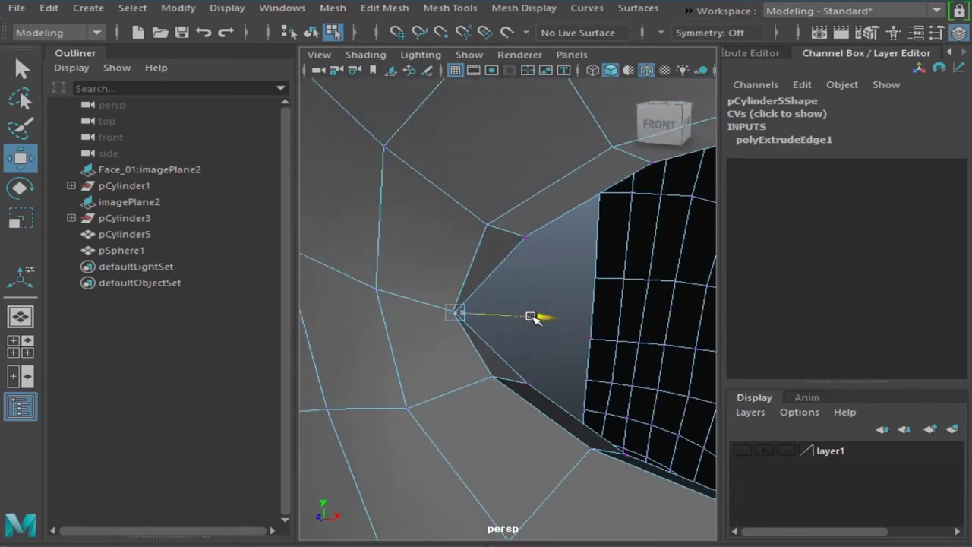
mouse_move(530, 226)
left_mouse_down("alt")
mouse_move(599, 260)
mouse_move(521, 297)
mouse_move(446, 265)
mouse_move(474, 290)
left_mouse_up("alt")
left_click(461, 287)
left_click(465, 283)
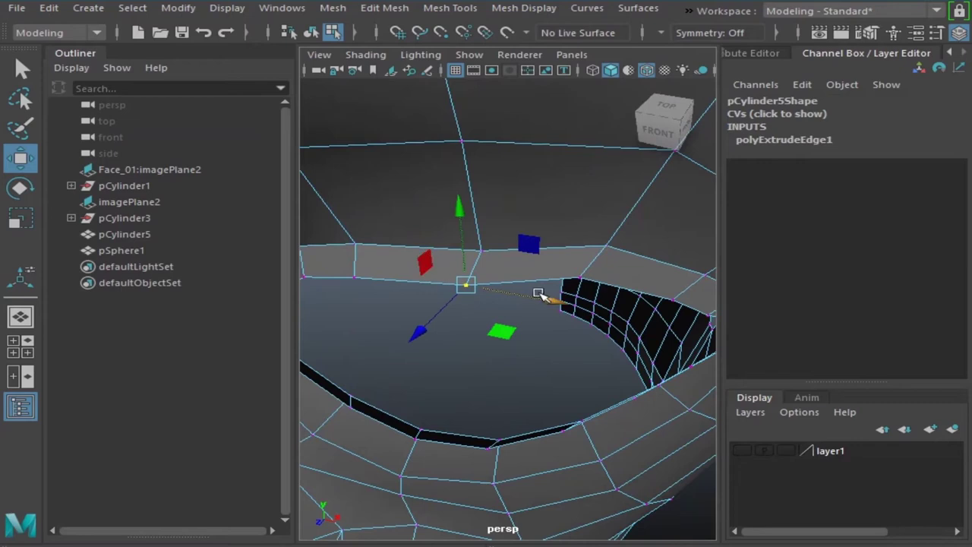
mouse_move(579, 279)
left_mouse_down("alt")
mouse_move(491, 321)
mouse_move(560, 312)
mouse_move(569, 254)
mouse_move(522, 373)
mouse_move(569, 273)
mouse_move(501, 302)
left_mouse_up("alt")
double_click(572, 294)
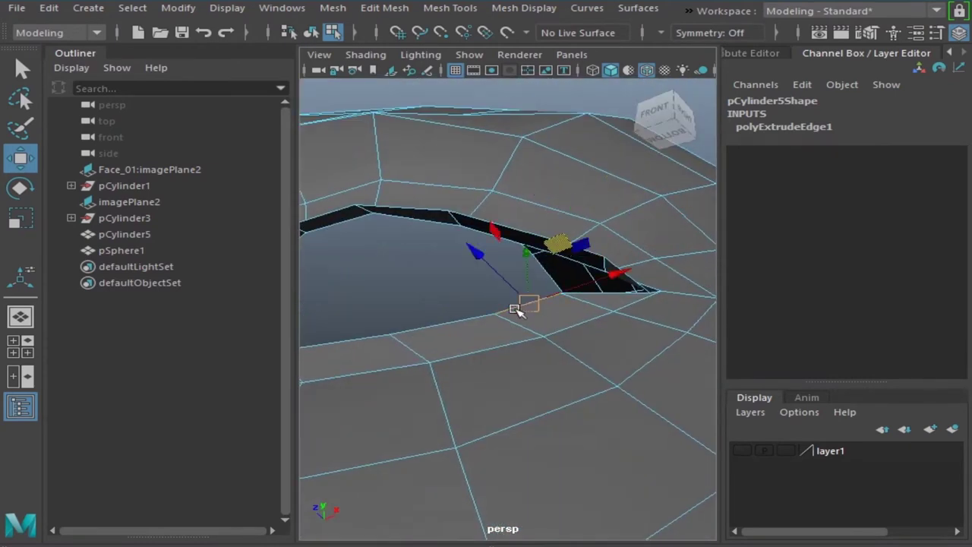
mouse_move(579, 297)
left_mouse_down("alt")
mouse_move(658, 289)
mouse_move(456, 311)
mouse_move(452, 284)
mouse_move(433, 304)
mouse_move(509, 337)
left_mouse_up("alt")
Step: Inspect the rim vertices up close in vertex mode, then return to object mode
right_click_drag(353, 323, 354, 323)
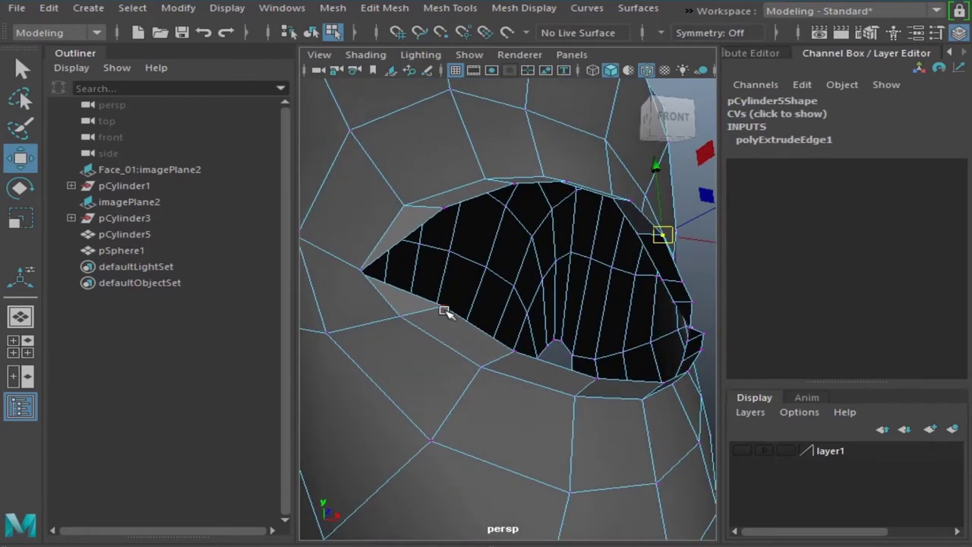
left_click_drag(441, 318, 490, 304, "alt")
mouse_move(477, 339)
left_mouse_down("alt")
mouse_move(347, 343)
mouse_move(430, 336)
mouse_move(354, 340)
mouse_move(390, 372)
mouse_move(517, 433)
left_mouse_up("alt")
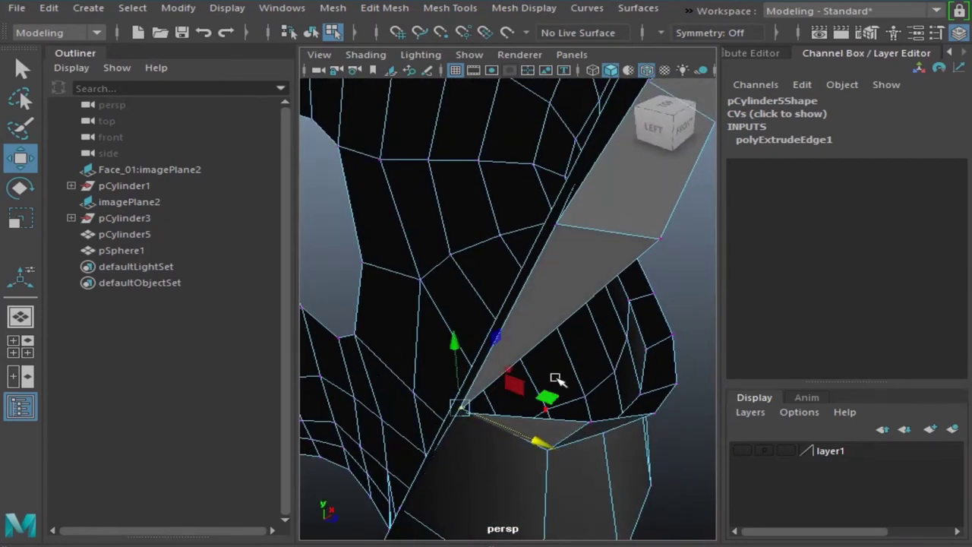
left_click_drag(557, 379, 380, 337, "alt")
right_click_drag(380, 337, 473, 347)
left_click_drag(474, 347, 461, 311, "alt")
scroll(462, 312, "up", 3)
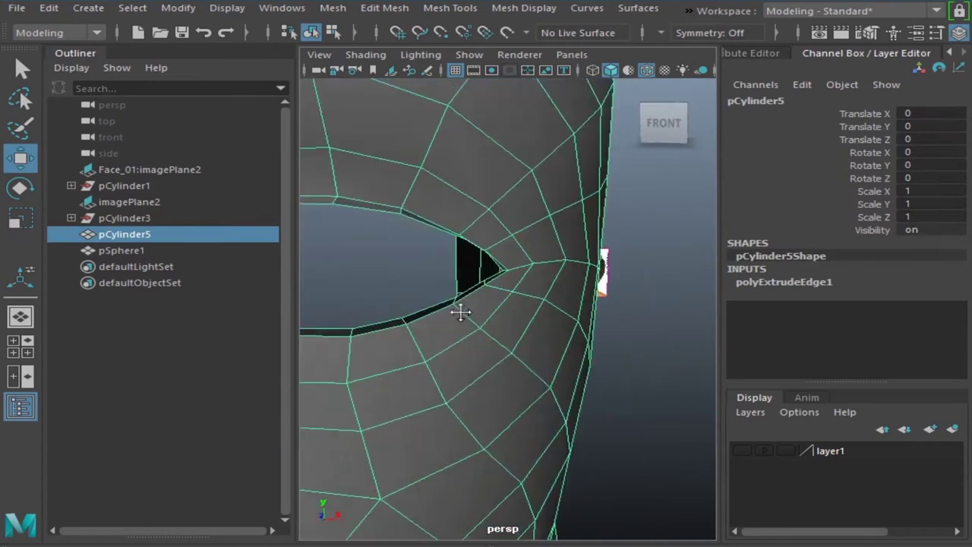
Step: Show layer1, select the eyeball pSphere1, and put pCylinder5 into vertex mode
left_click(743, 451)
mouse_move(601, 428)
left_mouse_down("alt")
mouse_move(507, 343)
mouse_move(503, 304)
mouse_move(627, 255)
left_mouse_up("alt")
left_click(515, 269)
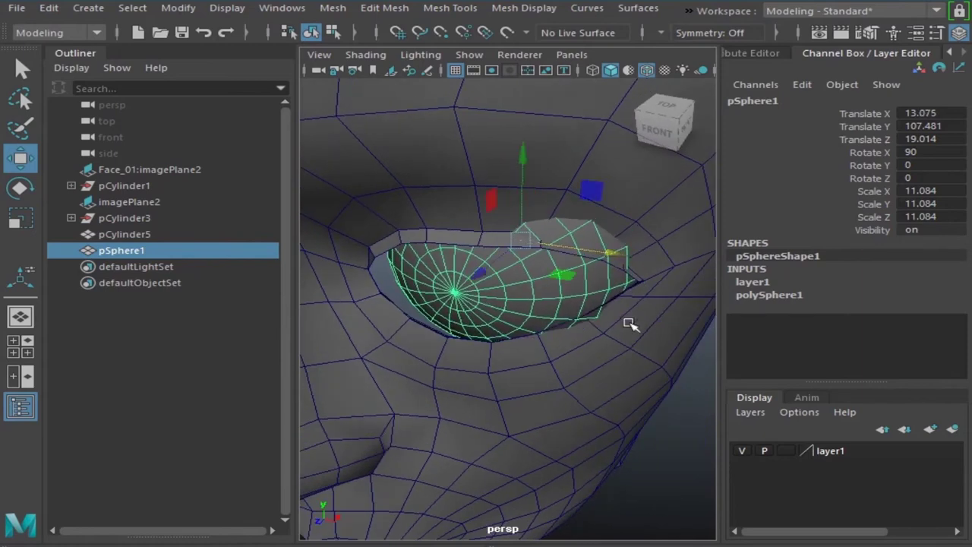
left_click_drag(469, 323, 397, 361, "alt")
right_click_drag(397, 360, 346, 342)
mouse_move(440, 330)
left_mouse_down("alt")
mouse_move(488, 358)
mouse_move(471, 375)
left_mouse_up("alt")
Step: With Soft Select on, pick the eye-corner vertices and enlarge the viewport to full window
key("b")
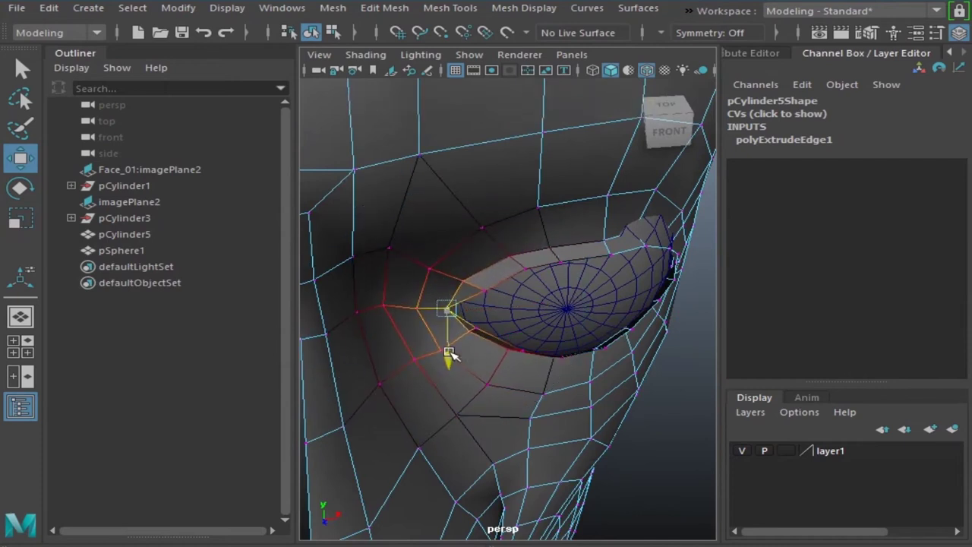
scroll(495, 327, "up", 5)
mouse_move(464, 286)
left_mouse_down("alt")
mouse_move(391, 239)
mouse_move(346, 272)
mouse_move(542, 254)
mouse_move(478, 250)
mouse_move(365, 220)
mouse_move(462, 293)
mouse_move(374, 289)
mouse_move(444, 259)
mouse_move(410, 263)
mouse_move(478, 297)
mouse_move(601, 319)
mouse_move(644, 315)
left_mouse_up("alt")
left_click_drag(586, 329, 600, 352, "alt")
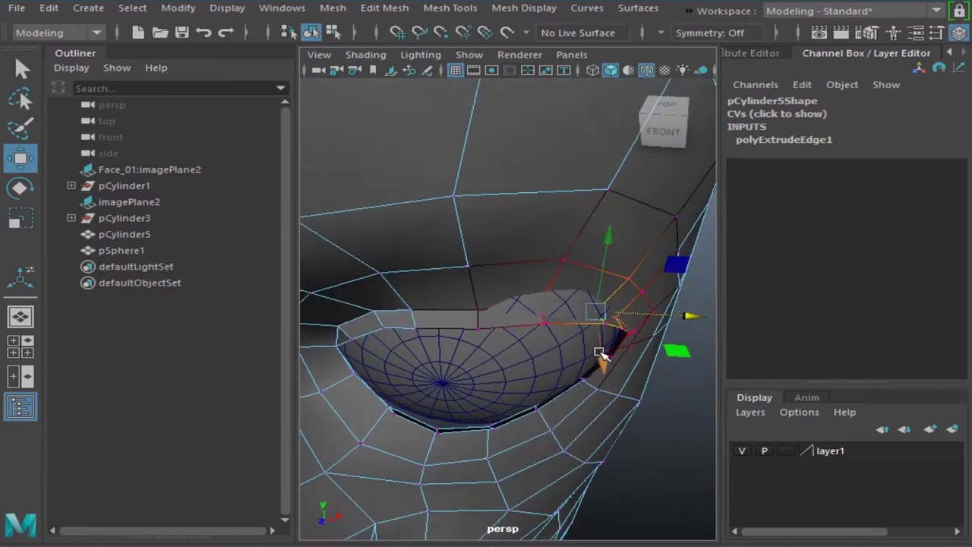
left_click(538, 324)
left_click(607, 333)
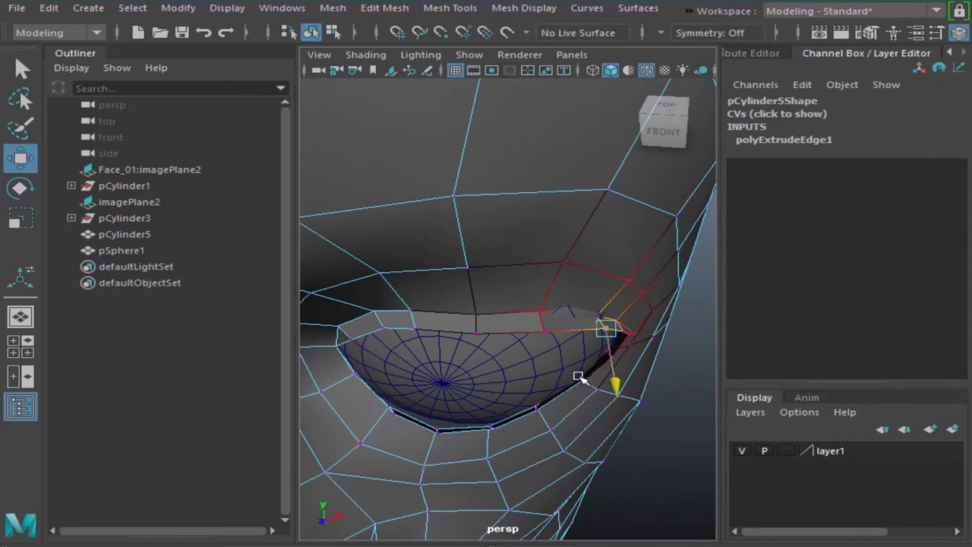
mouse_move(574, 391)
left_mouse_down("alt")
mouse_move(552, 334)
mouse_move(435, 333)
mouse_move(564, 364)
left_mouse_up("alt")
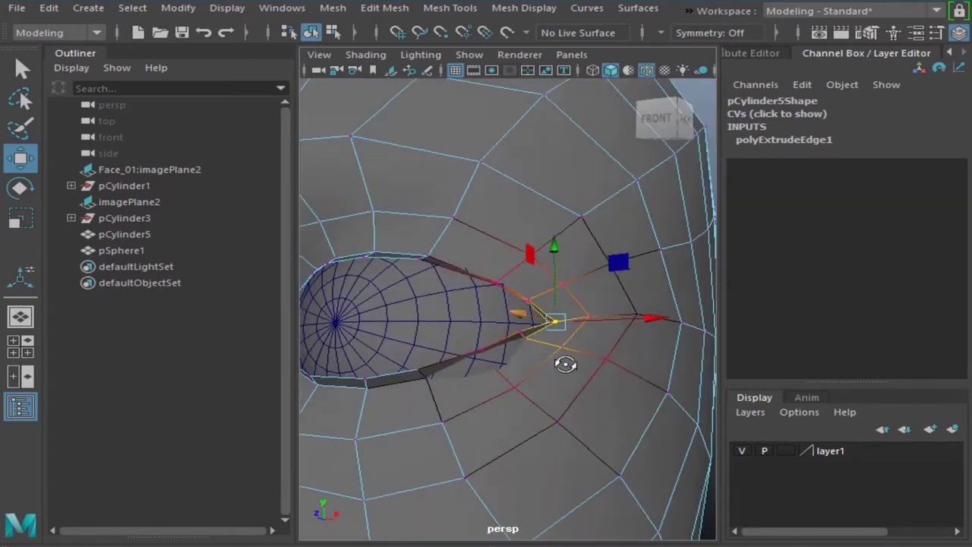
mouse_move(489, 362)
left_mouse_down("alt")
mouse_move(463, 388)
mouse_move(557, 416)
mouse_move(463, 413)
mouse_move(449, 373)
mouse_move(469, 389)
left_mouse_up("alt")
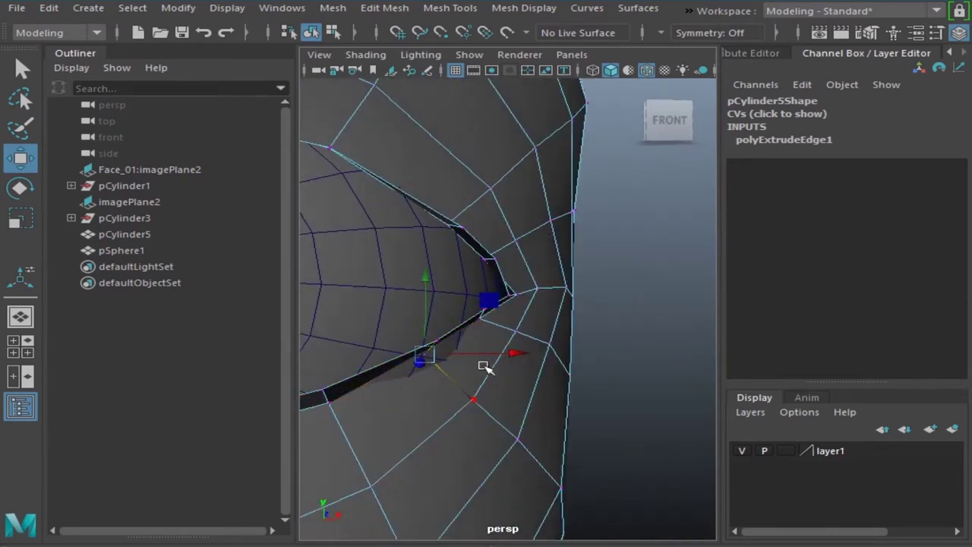
mouse_move(557, 356)
left_mouse_down("alt")
mouse_move(469, 393)
mouse_move(444, 307)
mouse_move(460, 395)
mouse_move(261, 408)
mouse_move(326, 417)
left_mouse_up("alt")
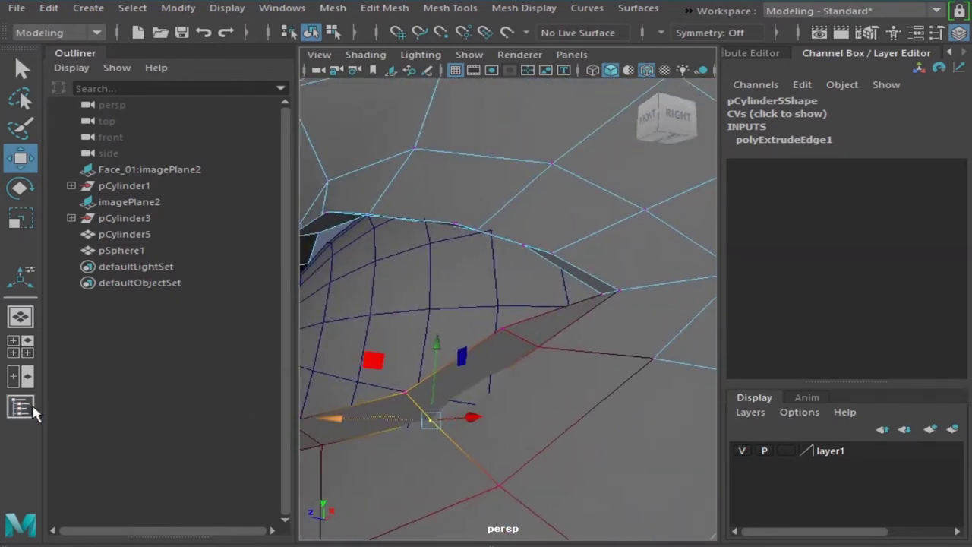
left_click(21, 406)
key("ctrl+space")
Step: Pull the lower-lid rim vertices up toward the eyeball and lower the outer-corner vertex slightly
mouse_move(524, 408)
left_mouse_down("alt")
mouse_move(495, 433)
mouse_move(634, 400)
mouse_move(197, 390)
mouse_move(190, 313)
left_mouse_up("alt")
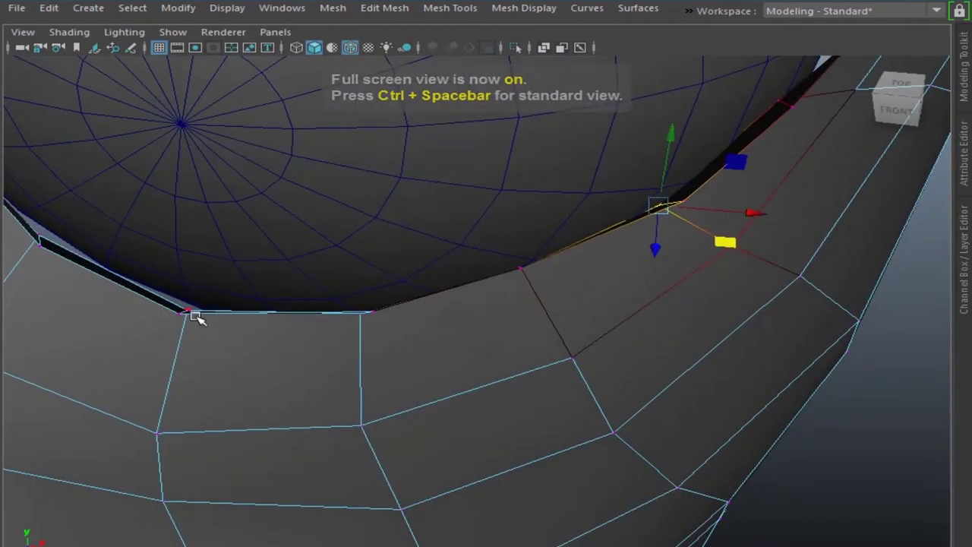
left_click(190, 312)
mouse_move(256, 382)
left_mouse_down("alt")
mouse_move(487, 398)
mouse_move(506, 412)
mouse_move(454, 413)
left_mouse_up("alt")
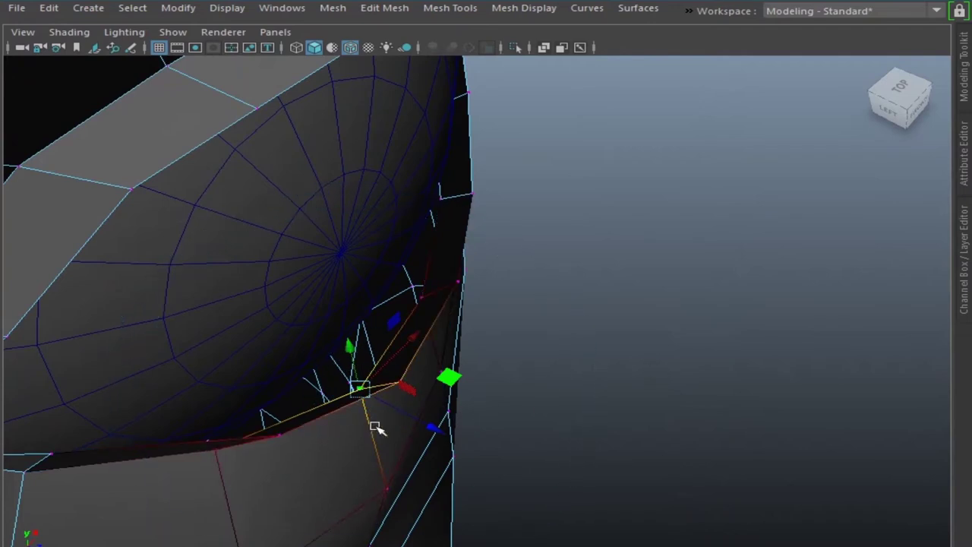
left_click_drag(375, 423, 387, 404)
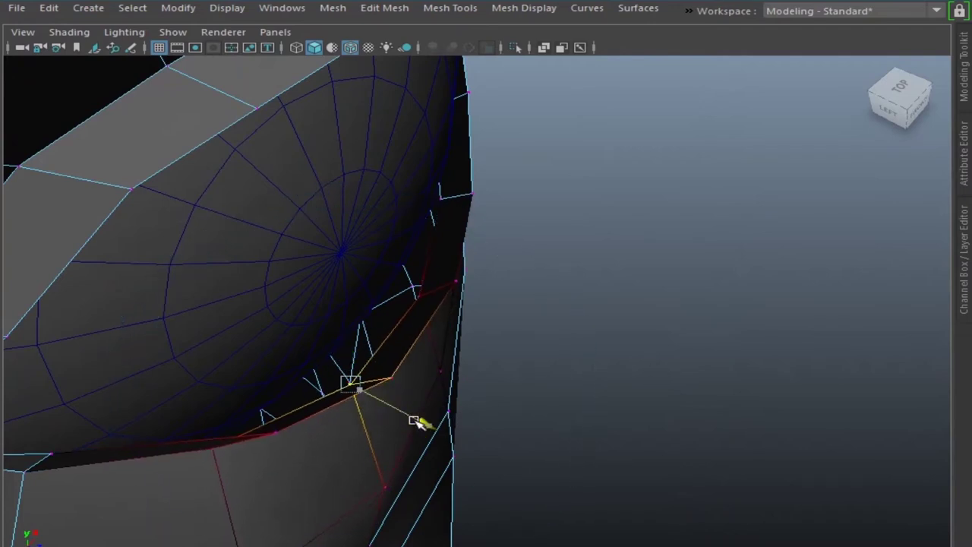
left_click(418, 297)
mouse_move(560, 254)
left_mouse_down("alt")
mouse_move(428, 276)
mouse_move(483, 256)
left_mouse_up("alt")
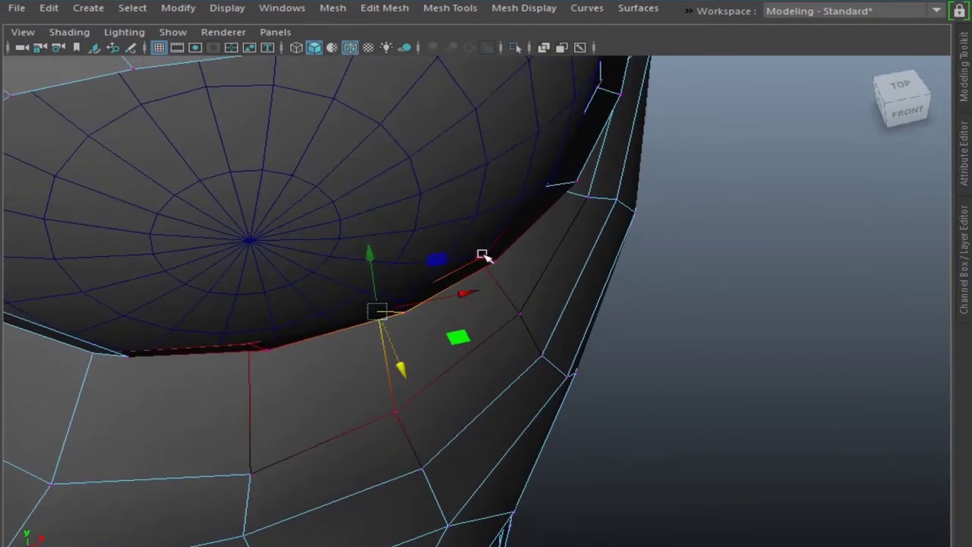
mouse_move(447, 355)
left_mouse_down("alt")
mouse_move(449, 365)
mouse_move(532, 370)
mouse_move(469, 341)
mouse_move(470, 363)
mouse_move(539, 364)
mouse_move(530, 268)
left_mouse_up("alt")
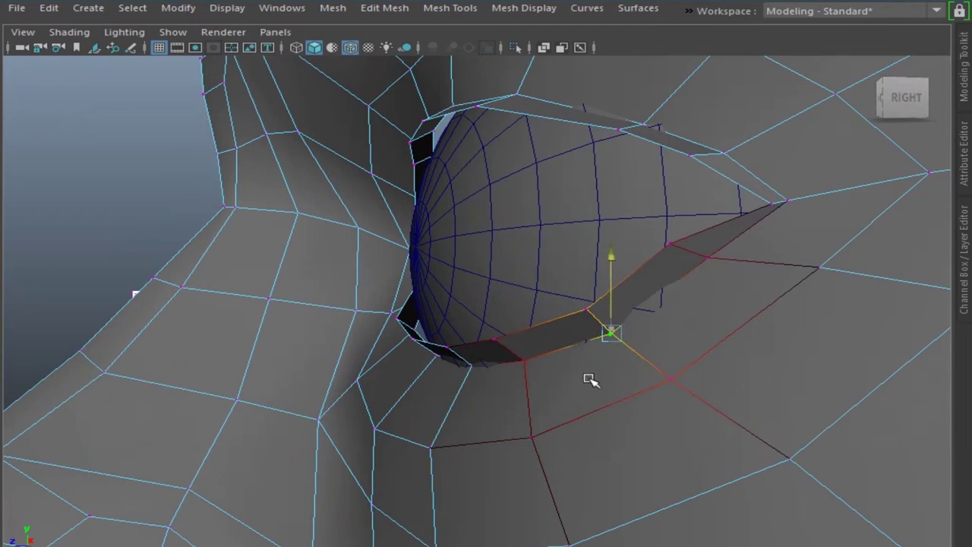
left_click(718, 260)
middle_click_drag(680, 314, 684, 326)
Step: Preview the face mesh smoothed (3) to check how the eye corner wraps the eyeball
mouse_move(679, 328)
left_mouse_down("alt")
mouse_move(648, 347)
mouse_move(527, 364)
mouse_move(423, 343)
mouse_move(433, 377)
mouse_move(384, 375)
mouse_move(517, 347)
mouse_move(528, 352)
mouse_move(482, 354)
mouse_move(767, 441)
mouse_move(519, 428)
mouse_move(638, 436)
mouse_move(553, 326)
mouse_move(630, 310)
mouse_move(498, 349)
mouse_move(488, 319)
mouse_move(559, 319)
mouse_move(564, 358)
left_mouse_up("alt")
left_click(496, 332)
scroll(496, 332, "down", 5)
left_click(498, 349)
scroll(525, 317, "up", 3)
key("3")
right_click_drag(545, 338, 795, 360, "alt")
left_click(795, 360)
mouse_move(795, 360)
left_mouse_down("alt")
mouse_move(753, 419)
mouse_move(646, 438)
mouse_move(519, 359)
left_mouse_up("alt")
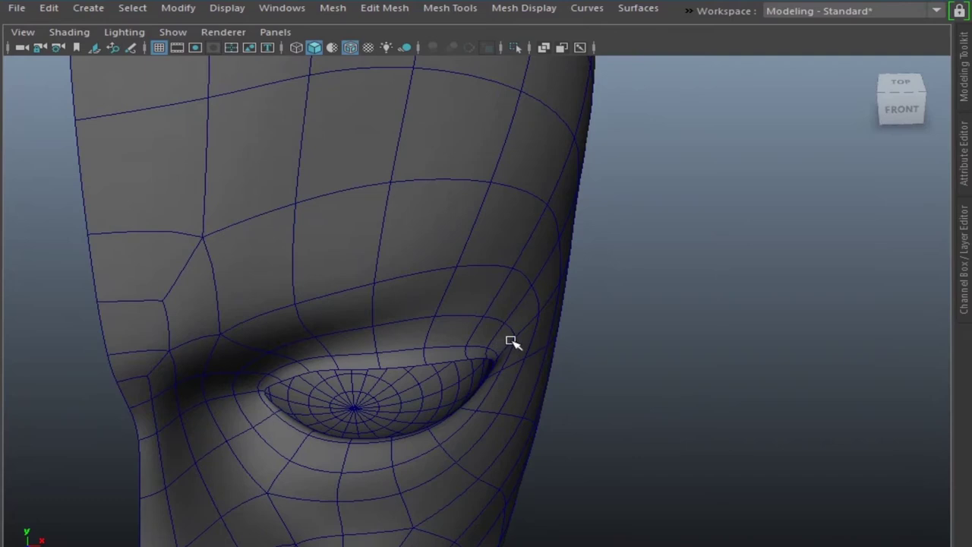
right_click_drag(530, 349, 575, 373, "alt")
mouse_move(575, 374)
left_mouse_down("alt")
mouse_move(512, 387)
mouse_move(483, 407)
left_mouse_up("alt")
Step: Return to the unsmoothed cage (1) and slide the eye-corner vertex sideways to reshape the corner
left_click(486, 404)
key("F10")
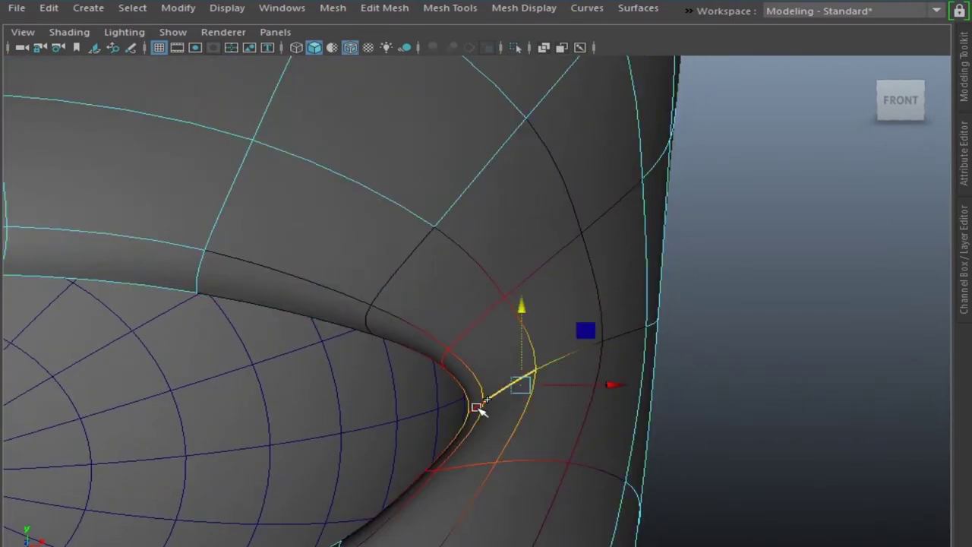
key("1")
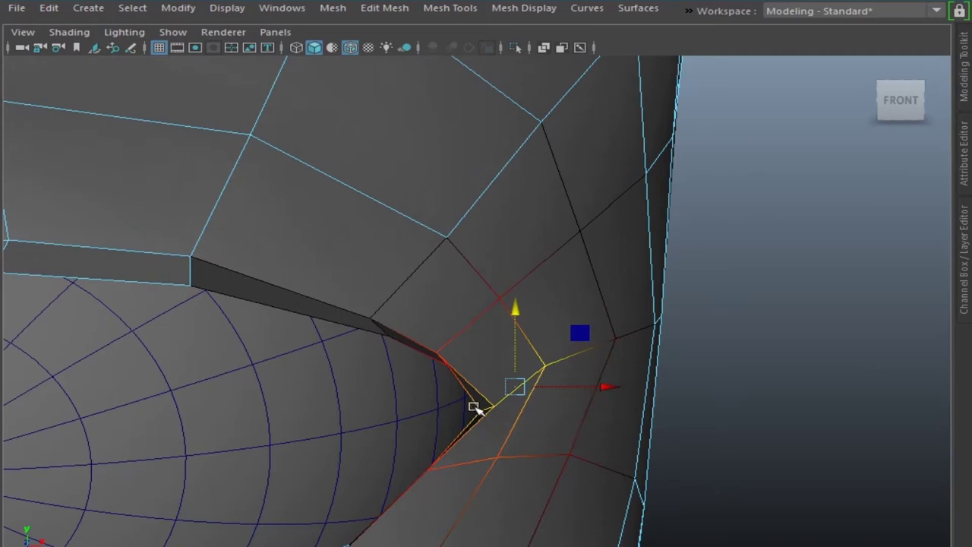
left_click(490, 408)
left_click_drag(573, 407, 524, 407)
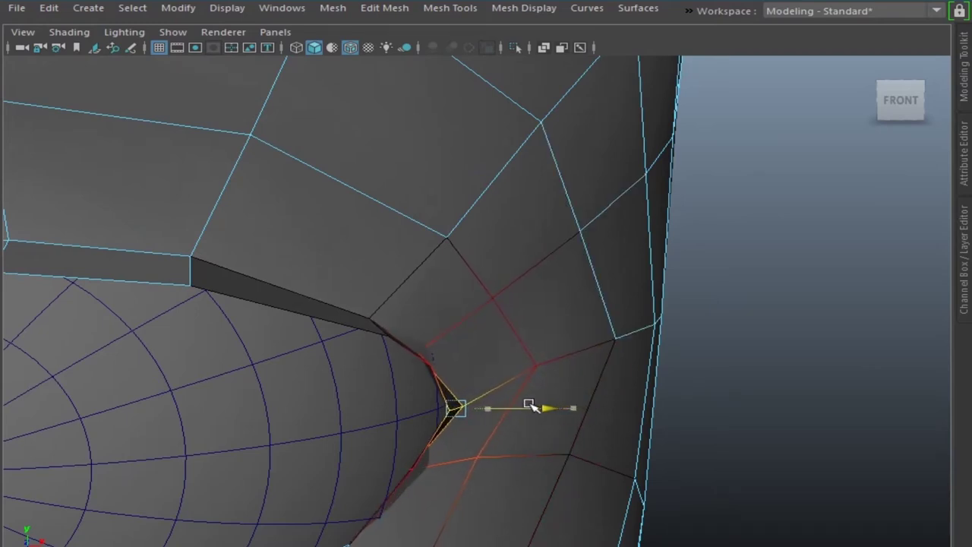
Step: Turn off Soft Select and shift the upper eye-corner vertices along the lid to tidy the corner
key("b")
left_click(387, 337)
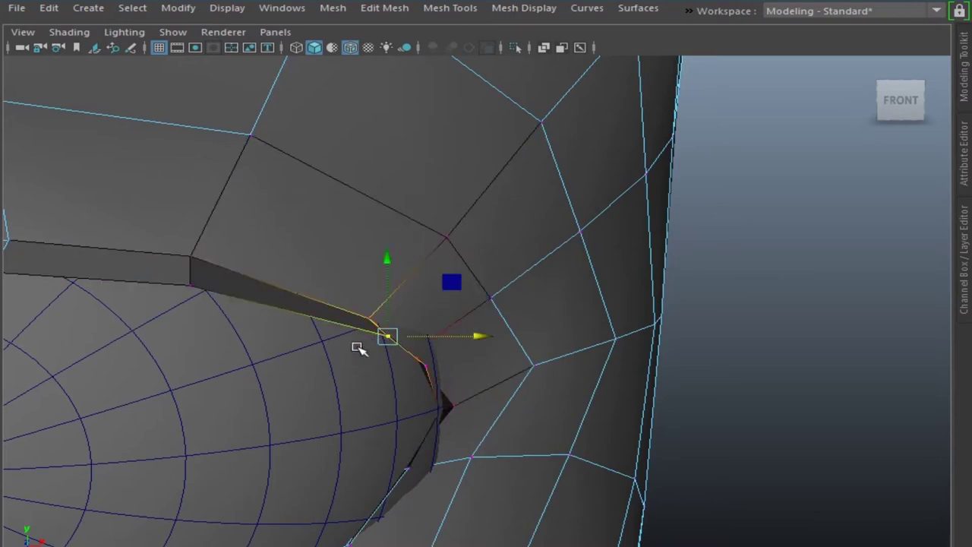
mouse_move(469, 338)
left_mouse_down()
mouse_move(441, 337)
mouse_move(423, 408)
left_mouse_up()
middle_click_drag(423, 408, 393, 415)
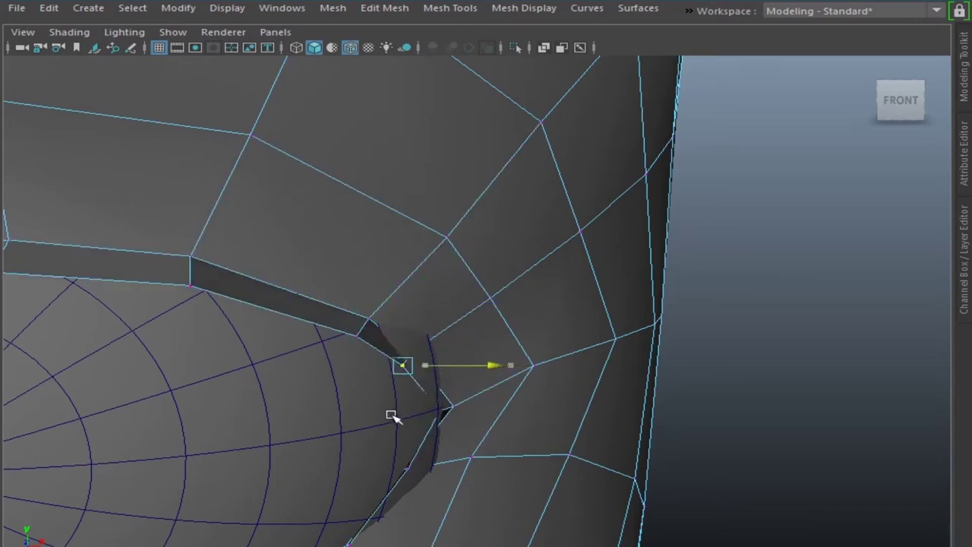
left_click(446, 407)
left_click(403, 358)
left_click_drag(486, 358, 502, 361)
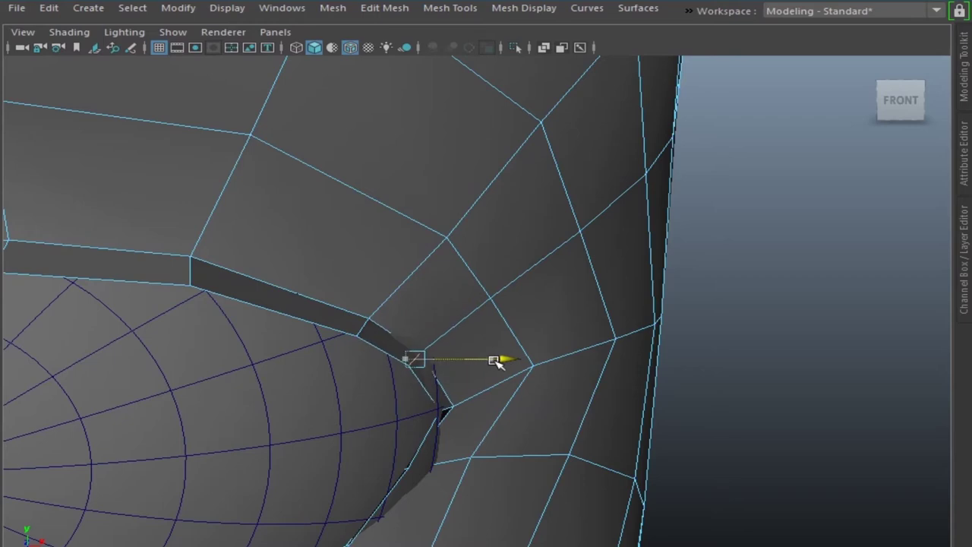
Step: Nudge the eye-corner vertex right, then inspect the corner in wireframe from the side
mouse_move(461, 478)
left_mouse_down("alt")
mouse_move(462, 395)
mouse_move(278, 373)
mouse_move(279, 392)
mouse_move(373, 422)
mouse_move(582, 434)
left_mouse_up("alt")
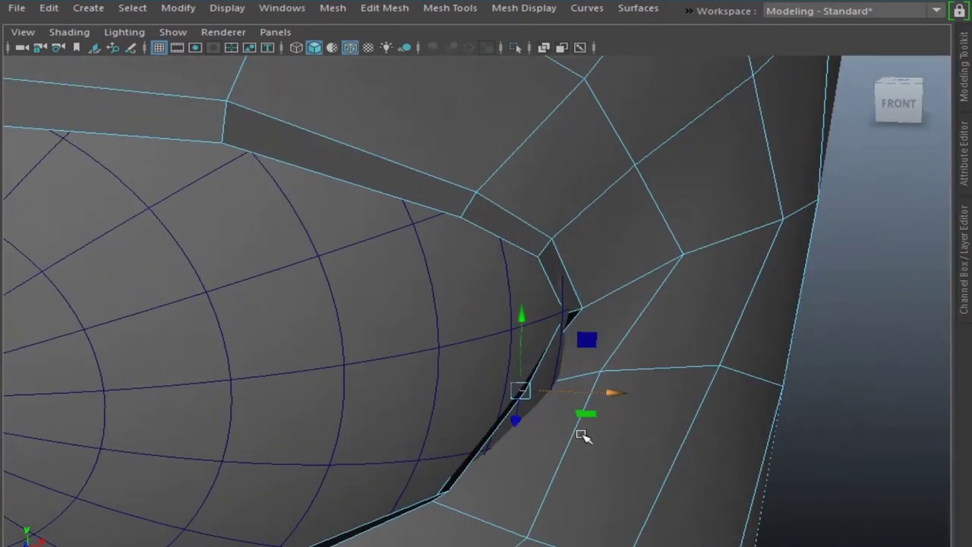
left_click_drag(612, 393, 633, 394)
key("Up")
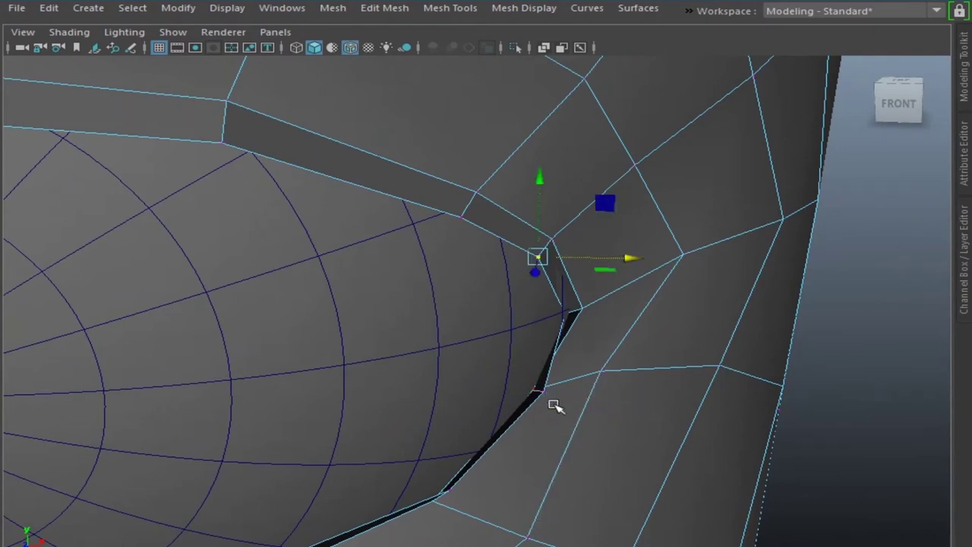
key("Down")
mouse_move(510, 402)
left_mouse_down("alt")
mouse_move(247, 379)
mouse_move(304, 408)
mouse_move(608, 408)
mouse_move(650, 429)
mouse_move(636, 428)
mouse_move(591, 297)
mouse_move(392, 320)
left_mouse_up("alt")
scroll(608, 408, "up", 3)
key("F8")
key("4")
left_click(342, 290)
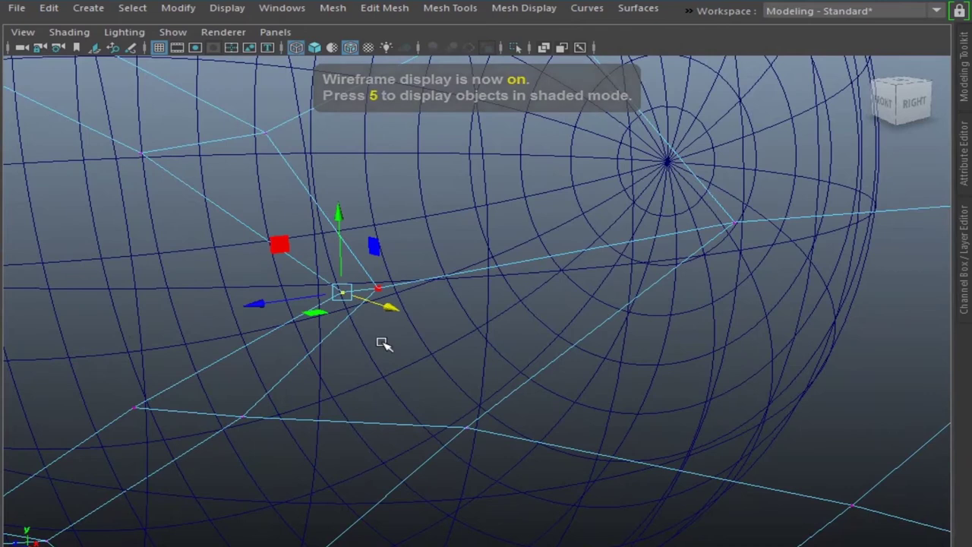
Step: Back in shaded display, slide the crease vertex up and right beside the eyeball
key("5")
left_click_drag(337, 351, 487, 327, "alt")
left_click_drag(679, 294, 690, 293)
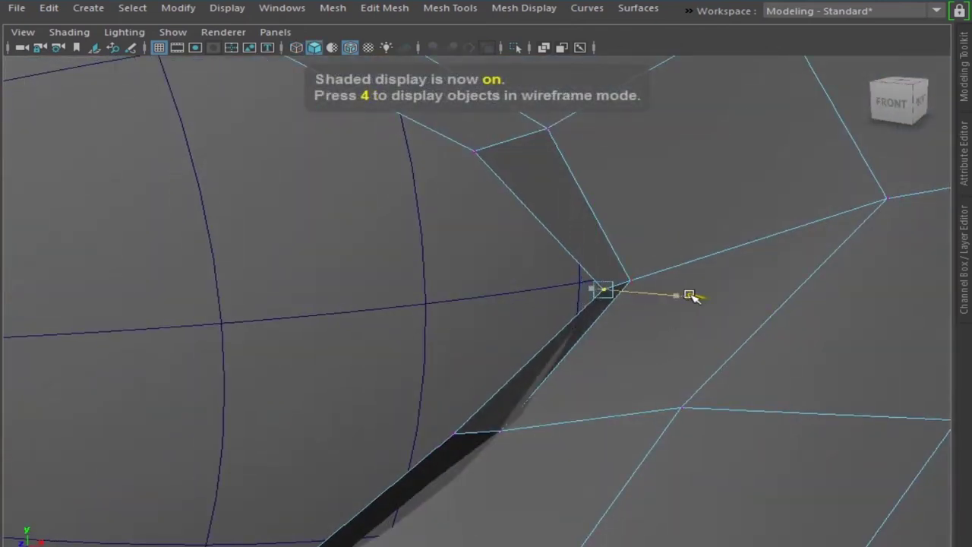
mouse_move(534, 384)
left_mouse_down("alt")
mouse_move(542, 342)
mouse_move(619, 362)
mouse_move(519, 347)
left_mouse_up("alt")
left_click_drag(513, 300, 547, 281)
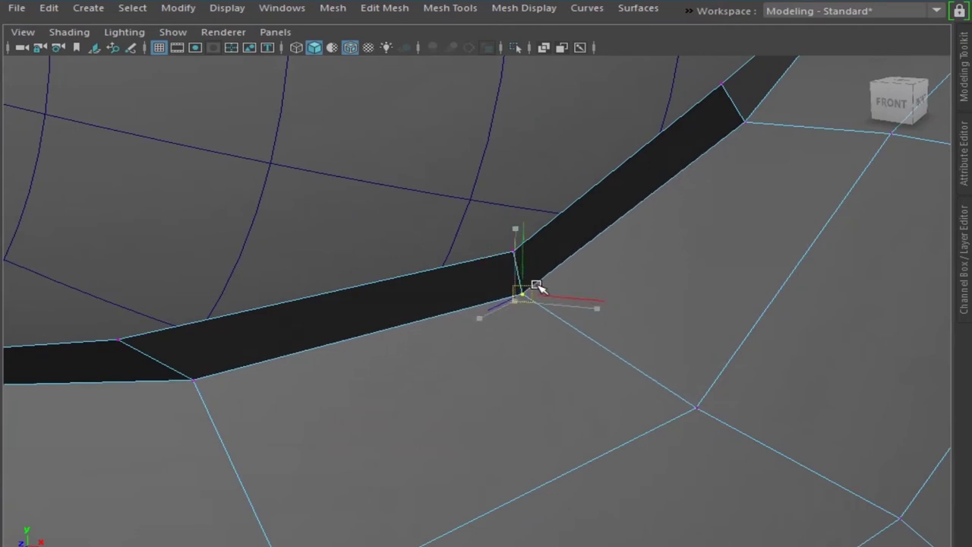
Step: Tumble and zoom around the eye socket to inspect the crease from above, side and front
scroll(322, 351, "down", 5)
mouse_move(461, 341)
left_mouse_down("alt")
mouse_move(445, 352)
mouse_move(304, 365)
mouse_move(278, 341)
mouse_move(408, 339)
mouse_move(408, 375)
mouse_move(456, 403)
left_mouse_up("alt")
scroll(538, 325, "up", 5)
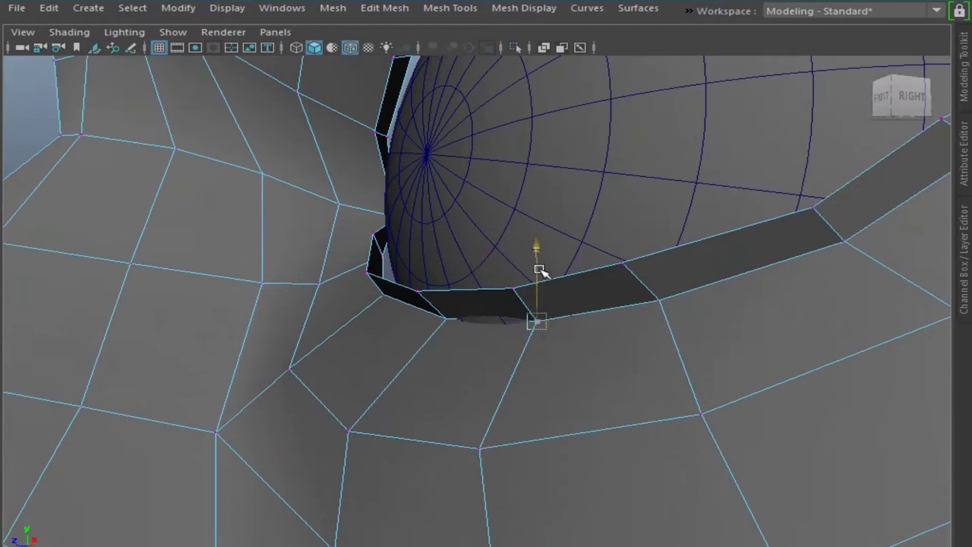
mouse_move(439, 329)
left_mouse_down("alt")
mouse_move(443, 390)
mouse_move(585, 441)
mouse_move(342, 337)
left_mouse_up("alt")
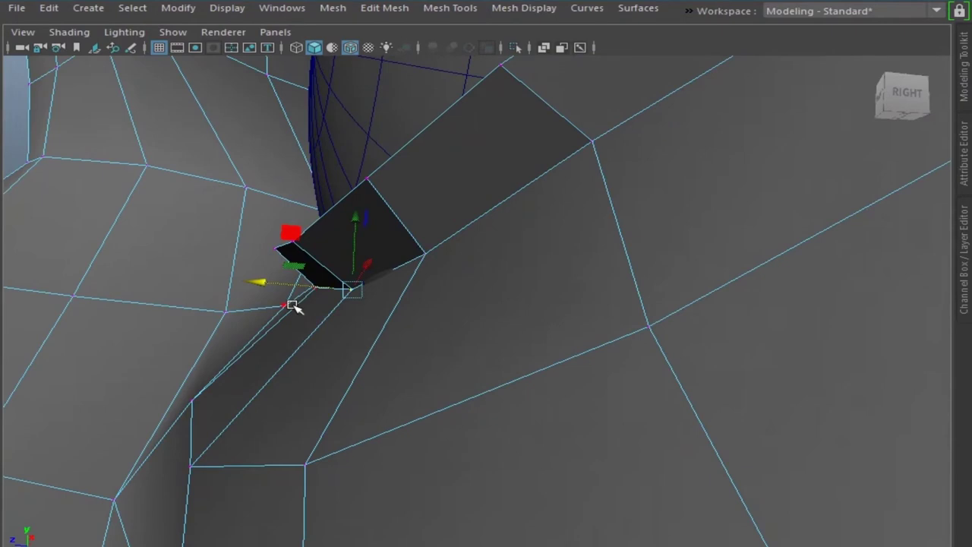
scroll(299, 319, "down", 5)
mouse_move(413, 332)
left_mouse_down("alt")
mouse_move(491, 419)
mouse_move(738, 295)
left_mouse_up("alt")
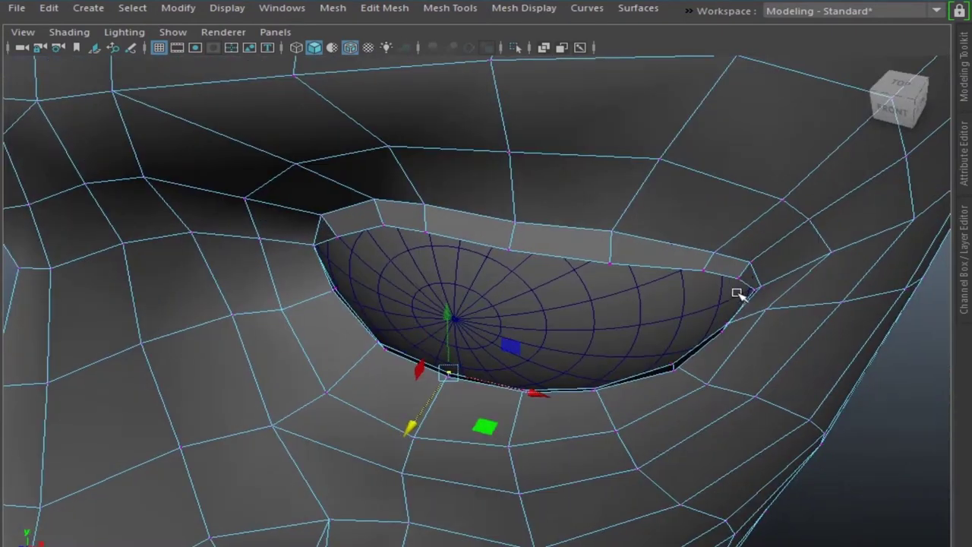
left_click_drag(376, 382, 271, 304, "alt")
scroll(373, 330, "up", 3)
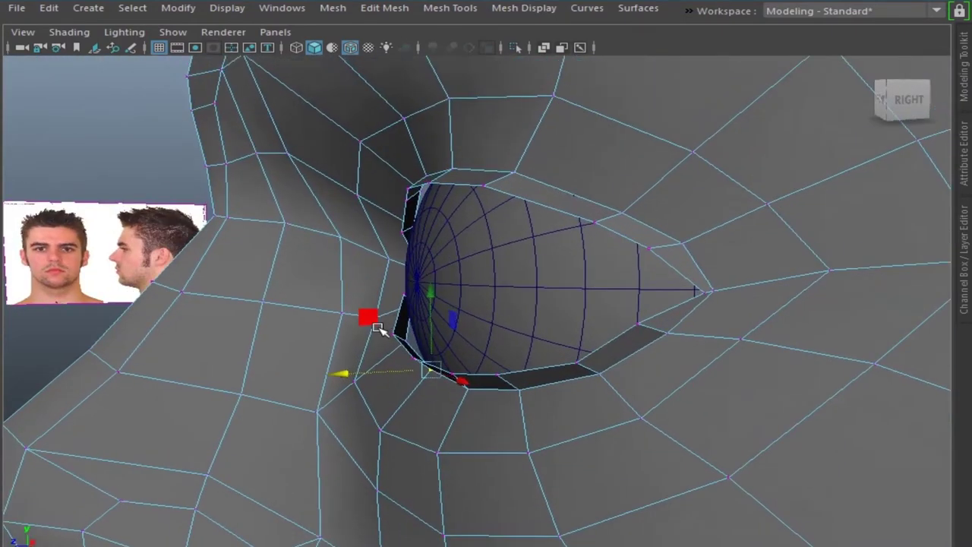
scroll(408, 330, "up", 3)
mouse_move(408, 330)
left_mouse_down("alt")
mouse_move(469, 357)
mouse_move(575, 357)
left_mouse_up("alt")
scroll(486, 369, "up", 3)
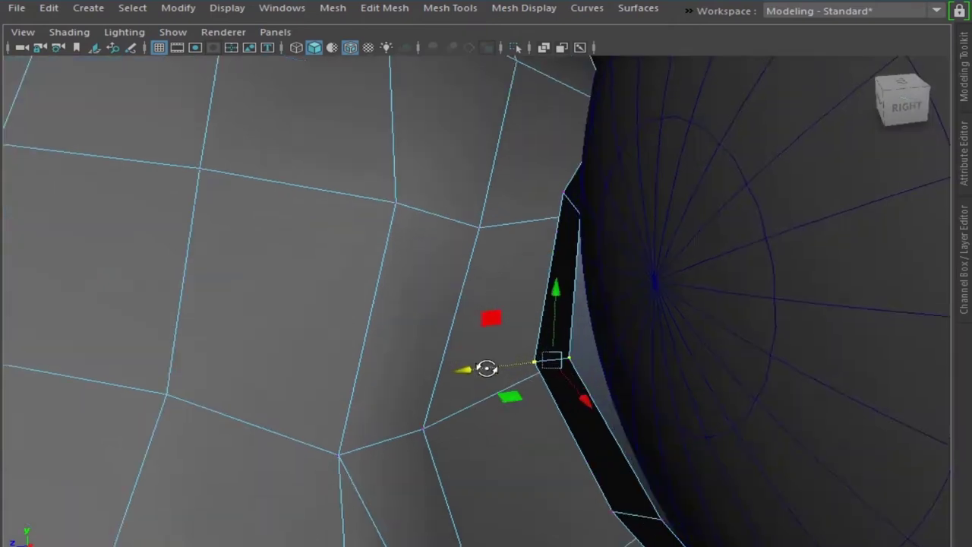
left_click_drag(486, 369, 471, 356, "alt")
scroll(471, 356, "up", 2)
scroll(575, 520, "down", 3)
mouse_move(576, 520)
left_mouse_down("alt")
mouse_move(565, 425)
mouse_move(811, 281)
left_mouse_up("alt")
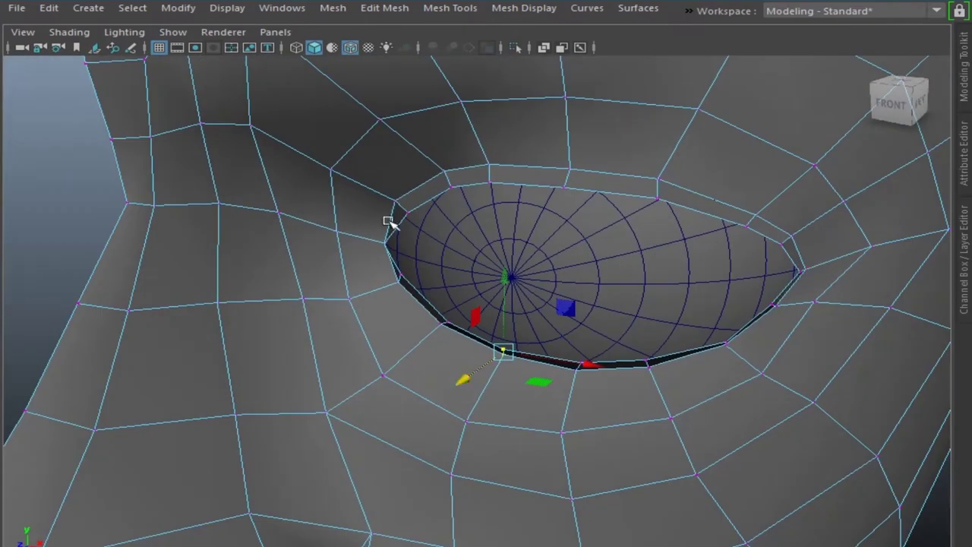
scroll(656, 338, "down", 3)
left_click_drag(657, 339, 471, 303, "alt")
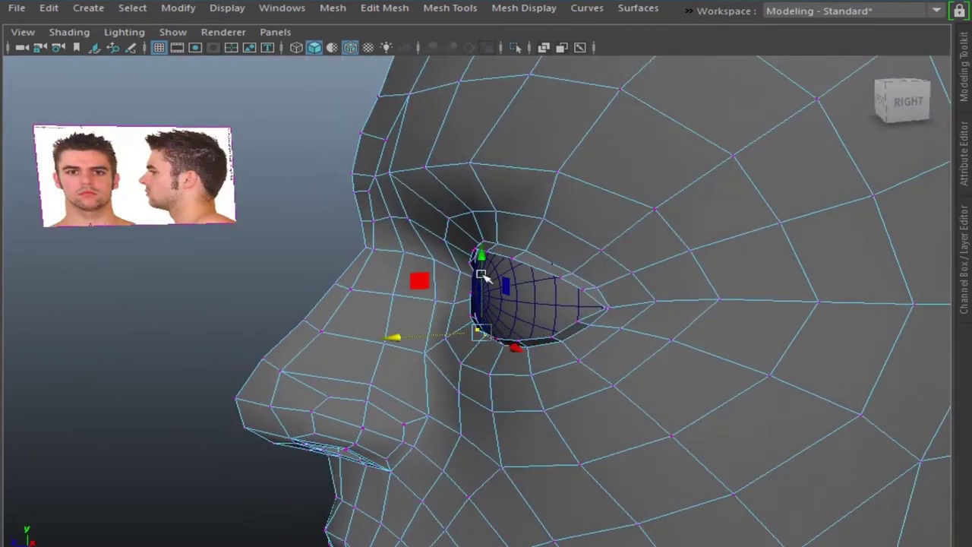
Step: Compare the eye against the reference photos in enlarged views with shaded display on
key("space")
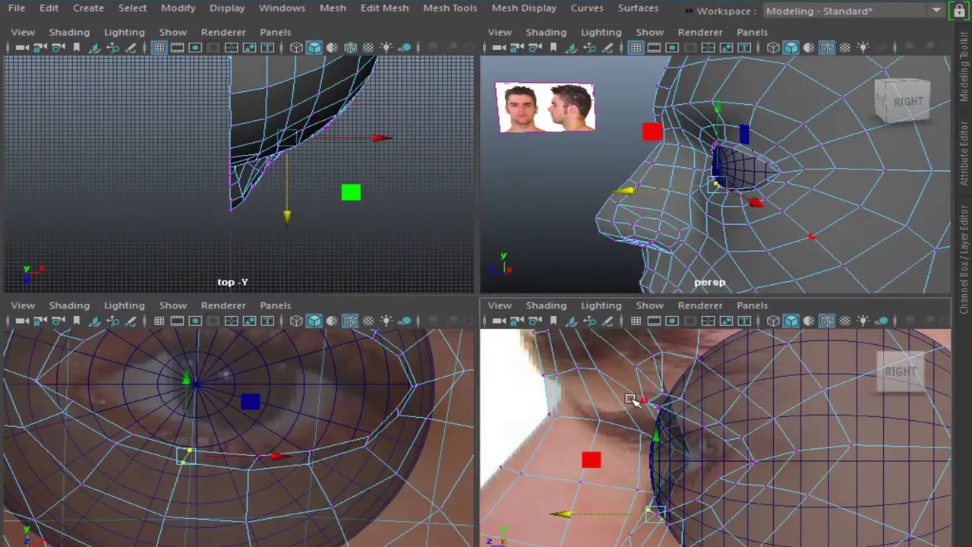
key("space")
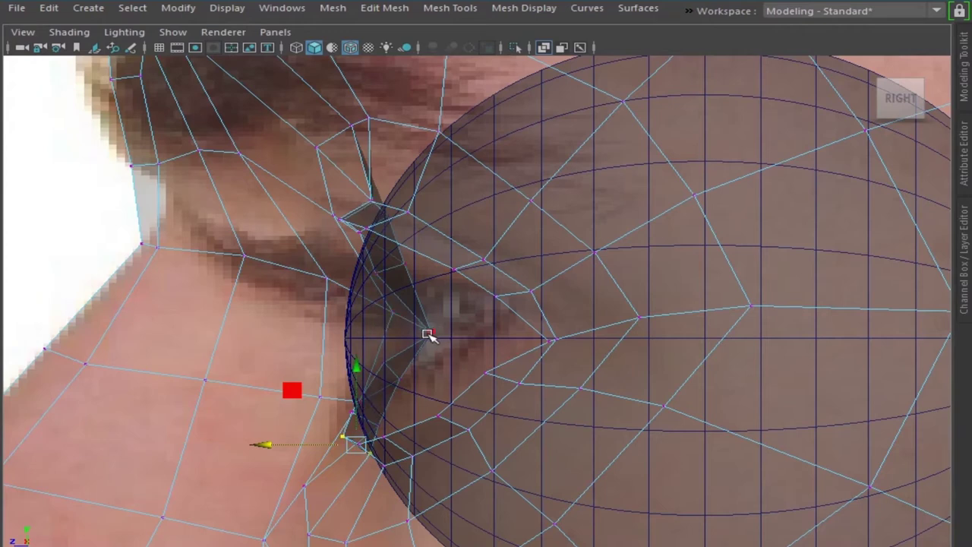
key("5")
scroll(521, 352, "down", 5)
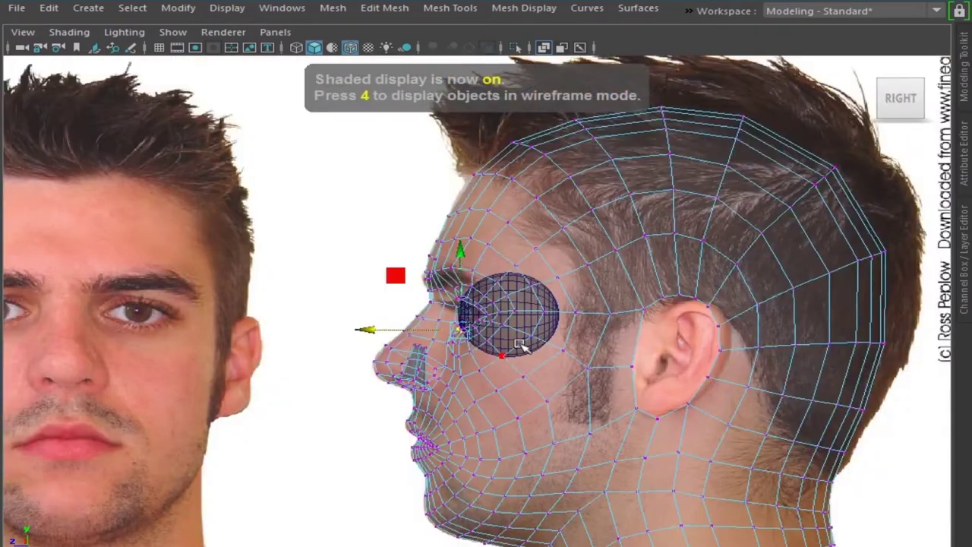
scroll(499, 325, "up", 3)
scroll(413, 293, "up", 2)
key("space")
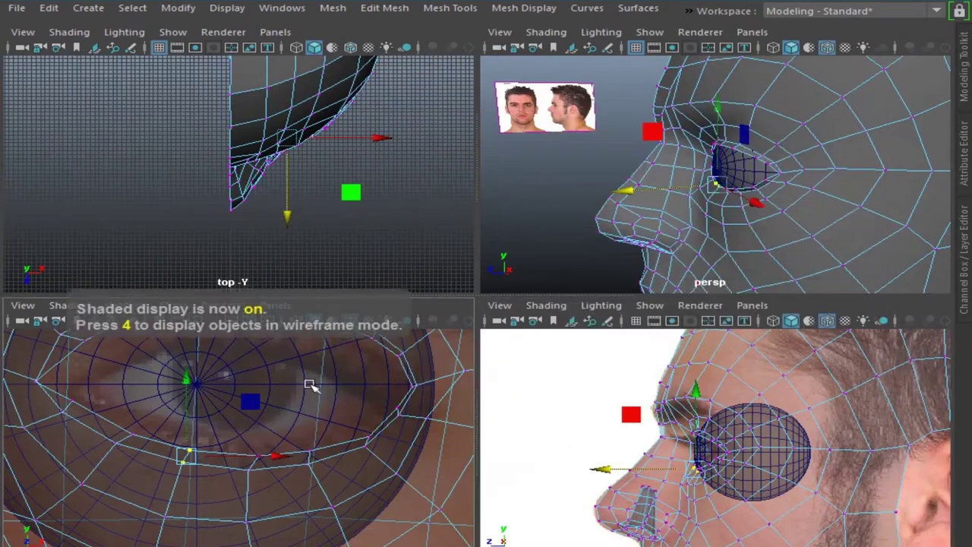
key("space")
scroll(433, 254, "down", 5)
Step: Uncheck In-view Messages under Display > Heads Up Display
left_click(227, 7)
mouse_move(260, 215)
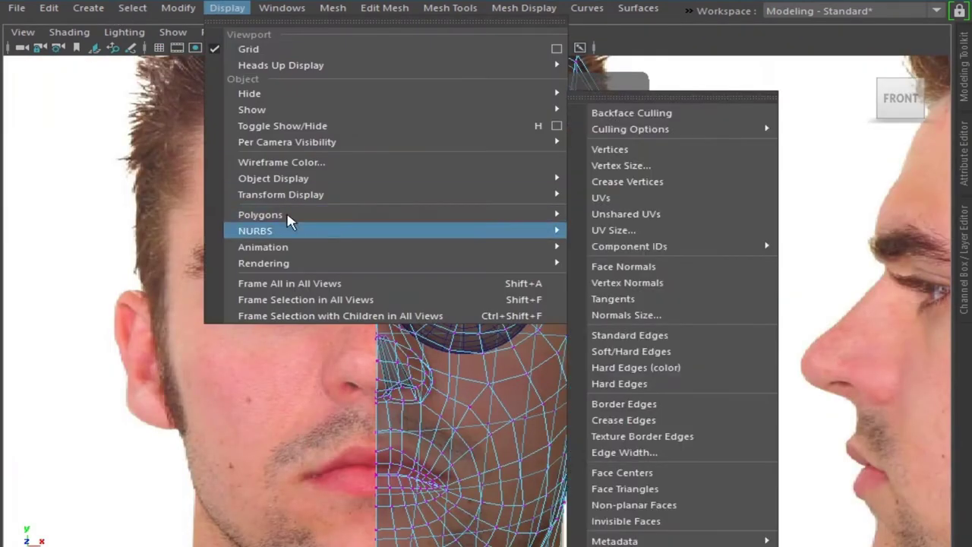
left_click(695, 410)
scroll(462, 365, "down", 3)
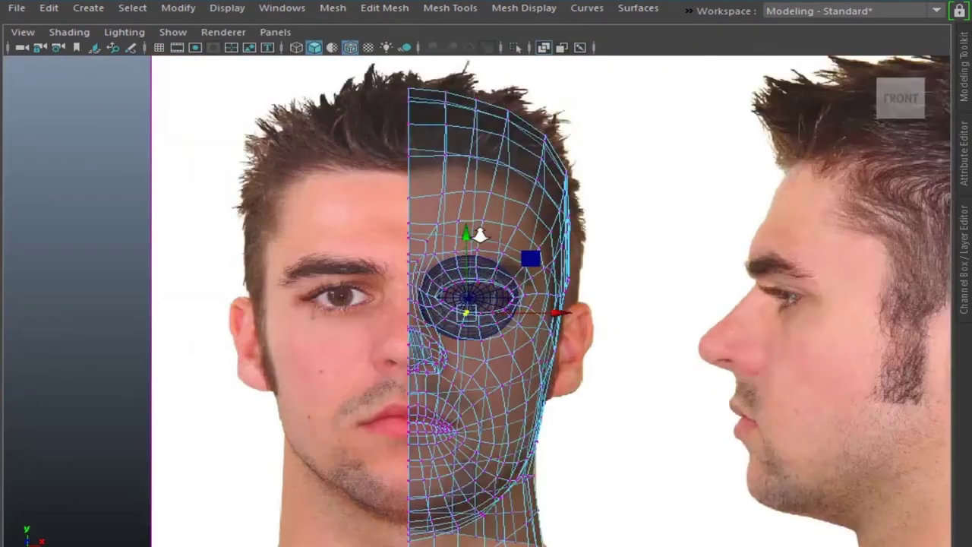
Step: Return to four views and zoom the perspective view in on the eye's inner corner
key("space")
key("space")
mouse_move(599, 183)
left_mouse_down("alt")
mouse_move(586, 304)
mouse_move(573, 319)
left_mouse_up("alt")
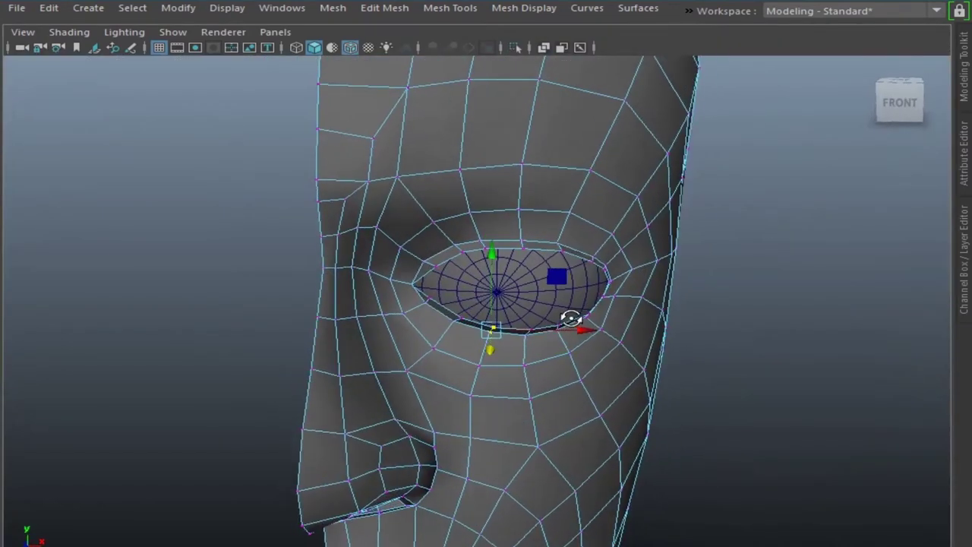
scroll(545, 396, "up", 3)
scroll(426, 326, "up", 2)
scroll(425, 343, "up", 2)
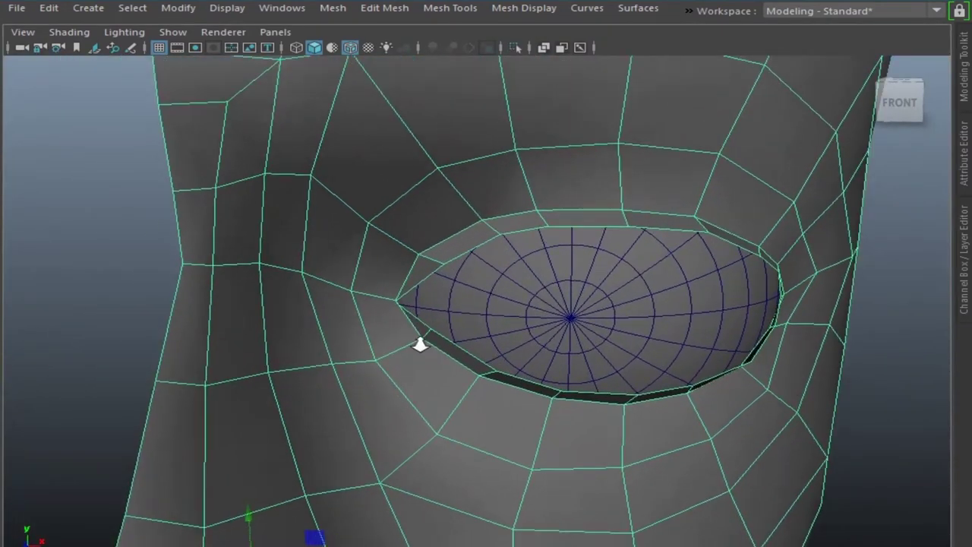
scroll(436, 313, "up", 3)
mouse_move(436, 312)
left_mouse_down("alt")
mouse_move(396, 306)
mouse_move(330, 399)
left_mouse_up("alt")
scroll(396, 305, "up", 2)
scroll(410, 304, "up", 3)
Step: Slide the inner-corner vertex slightly along X toward the eyeball
scroll(443, 354, "up", 2)
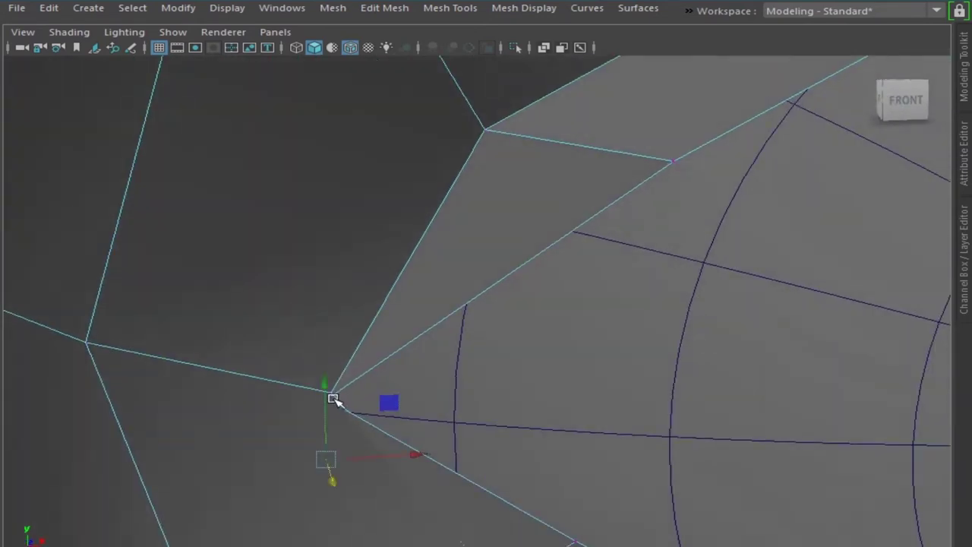
mouse_move(322, 456)
left_mouse_down("alt")
mouse_move(434, 406)
mouse_move(406, 391)
mouse_move(207, 421)
mouse_move(380, 434)
mouse_move(380, 423)
mouse_move(321, 445)
left_mouse_up("alt")
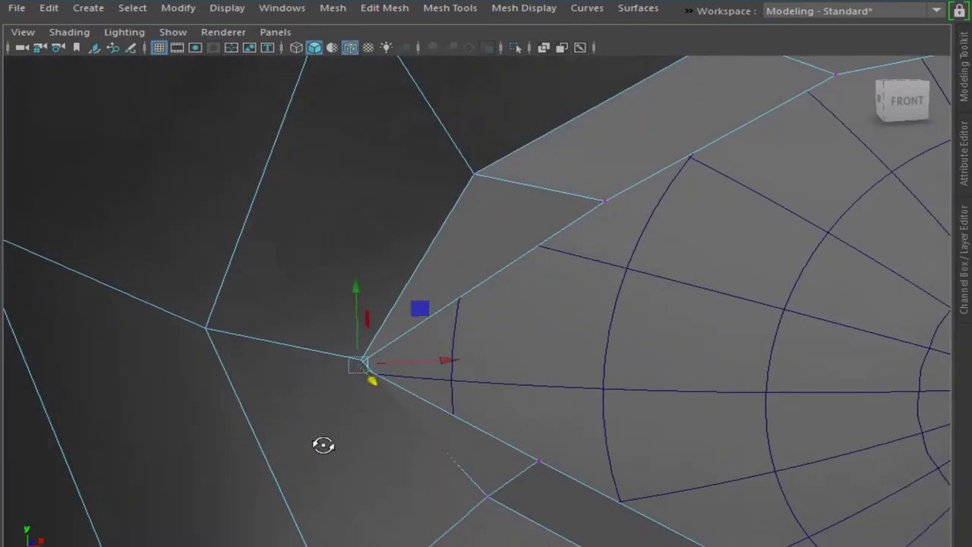
left_click_drag(433, 360, 448, 357)
middle_click_drag(729, 393, 654, 376, "alt")
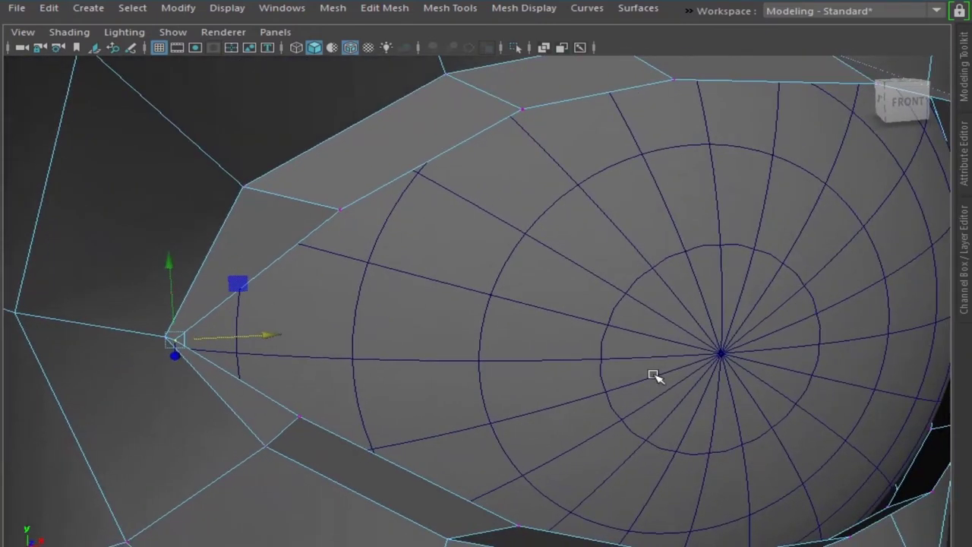
middle_click_drag(239, 328, 250, 342, "alt")
scroll(228, 357, "up", 3)
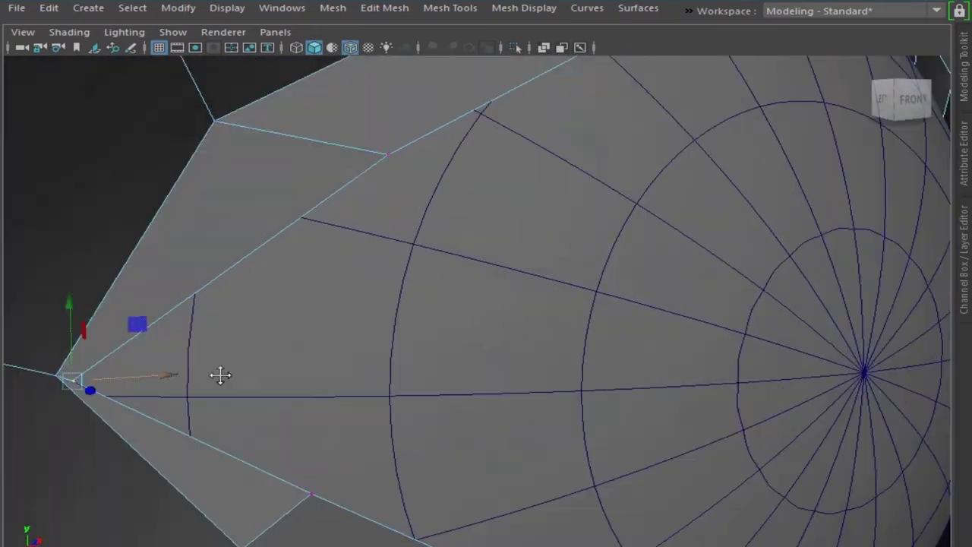
middle_click_drag(217, 376, 291, 319, "alt")
Step: Check the mesh in wireframe, then shaded, and bring up the Heads Up Display options
key("4")
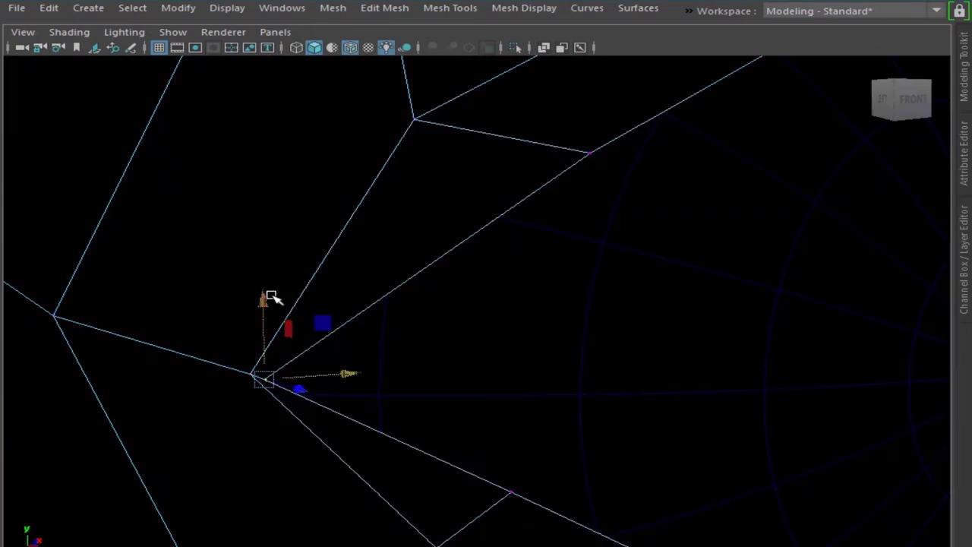
key("5")
right_click_drag(348, 216, 147, 67, "alt")
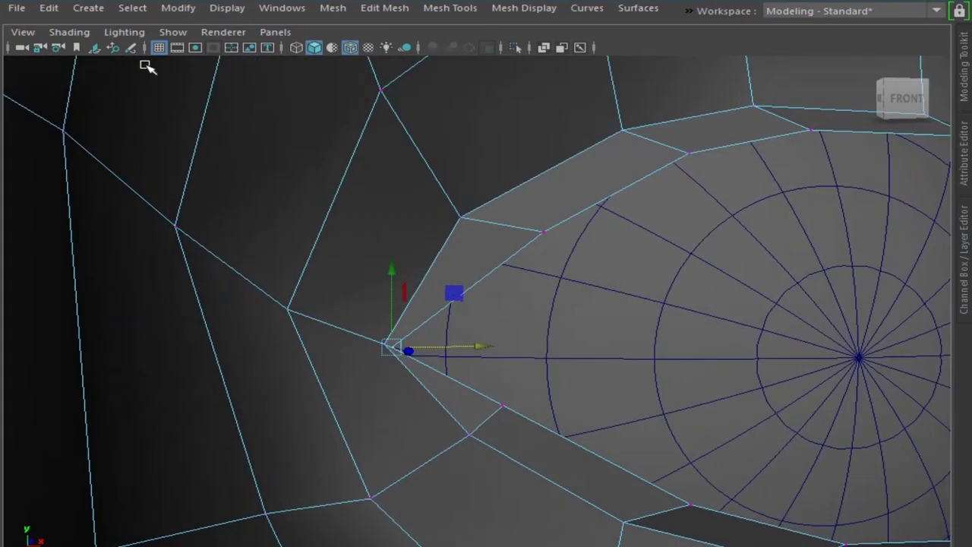
left_click(228, 9)
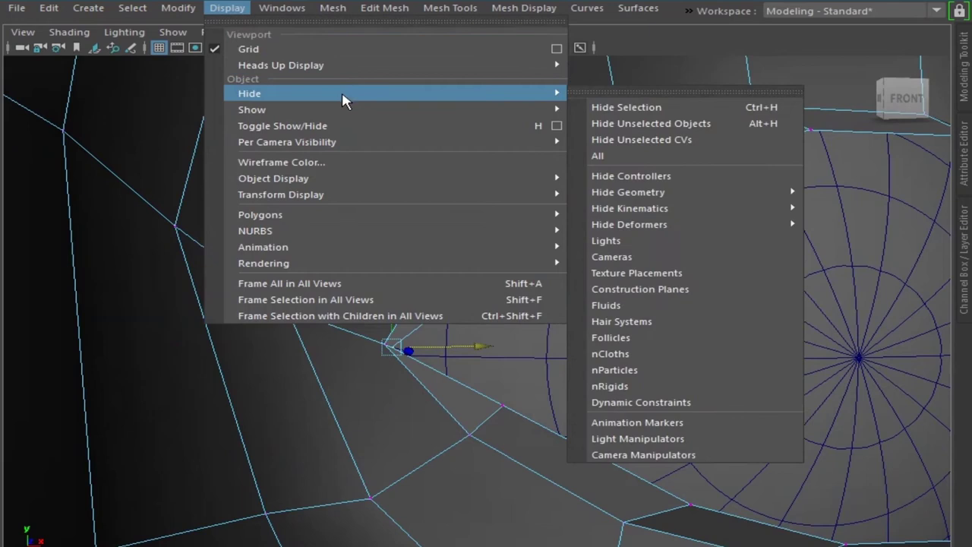
mouse_move(281, 65)
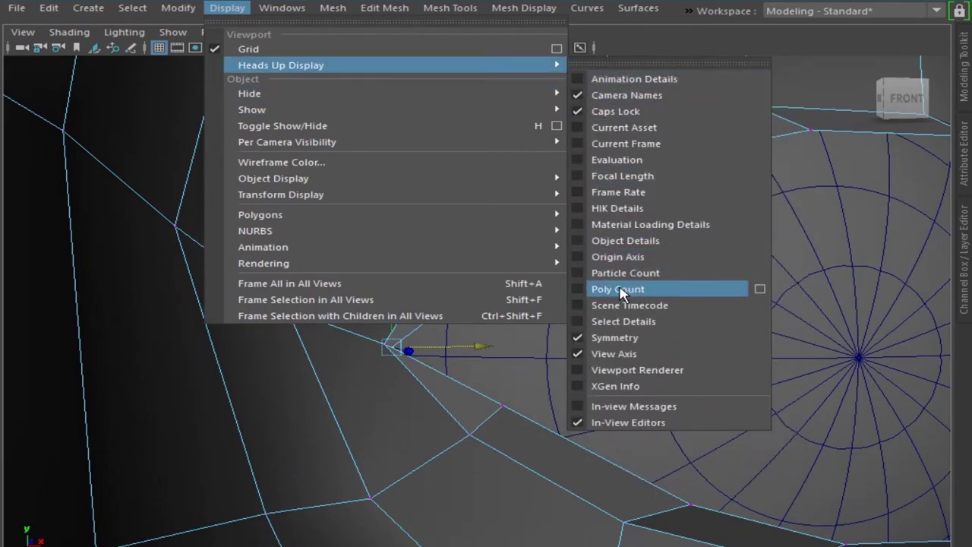
Step: Turn on Poly Count and read the head mesh's counts, then restore the deleted eye disc
left_click(622, 289)
mouse_move(324, 243)
left_mouse_down("alt")
mouse_move(315, 265)
mouse_move(278, 271)
mouse_move(69, 112)
left_mouse_up("alt")
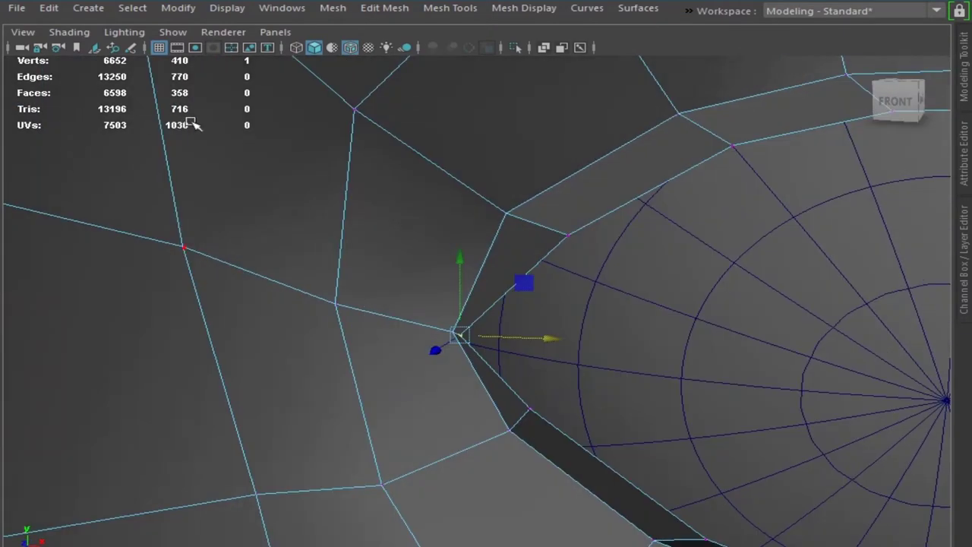
left_click(737, 352)
key("Delete")
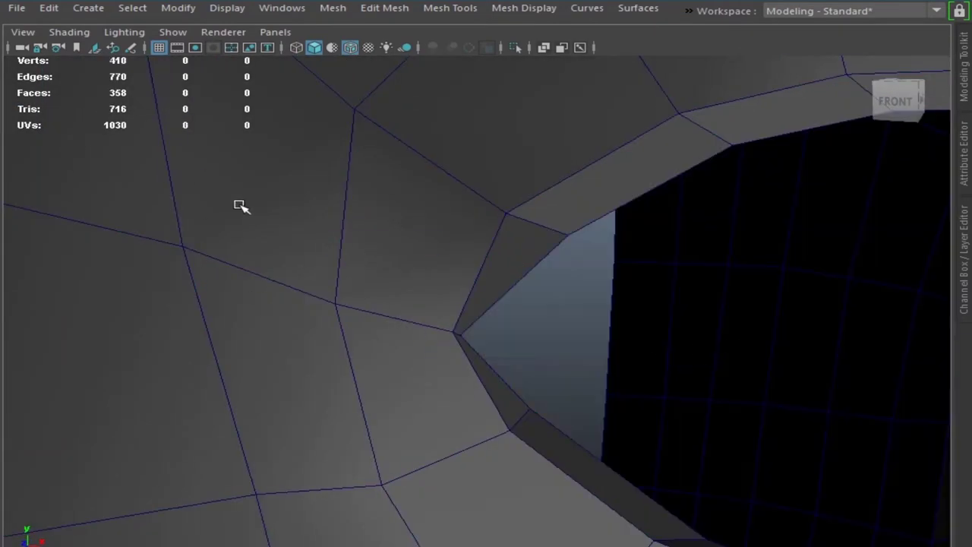
scroll(225, 281, "down", 2)
scroll(314, 282, "down", 2)
left_click(311, 281)
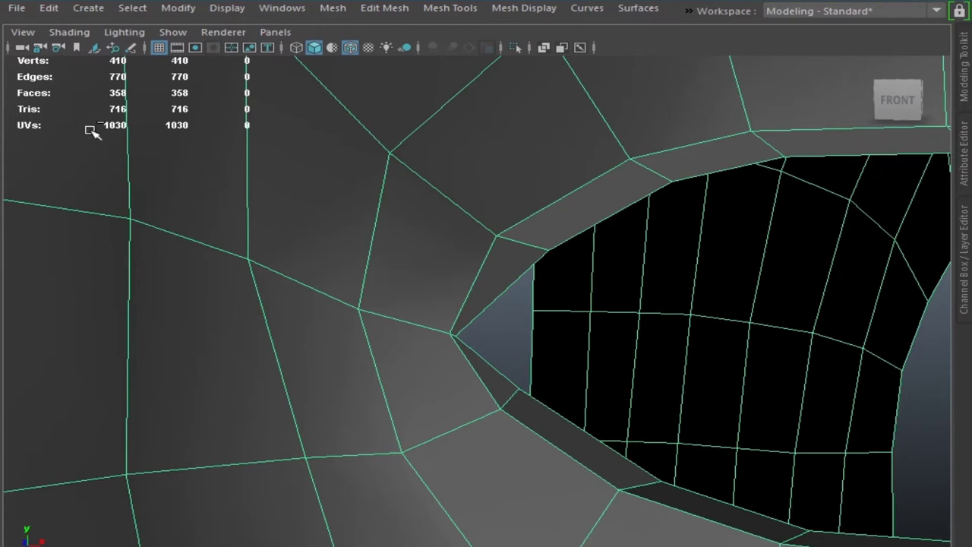
key("ctrl+z")
key("ctrl+z")
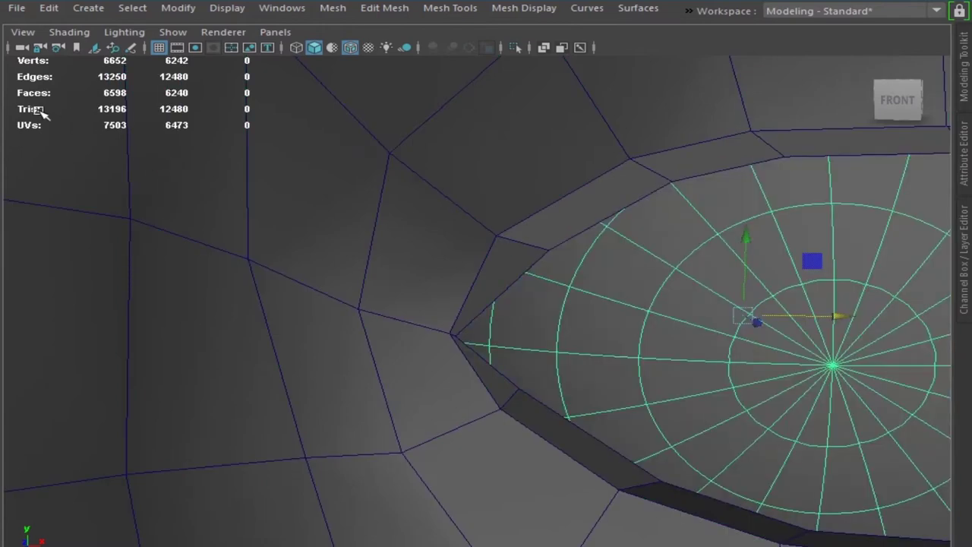
Step: Select the head with the disc and hide the Poly Count display again
scroll(315, 289, "down", 3)
mouse_move(315, 289)
left_mouse_down("alt")
mouse_move(412, 282)
mouse_move(434, 322)
mouse_move(456, 310)
left_mouse_up("alt")
scroll(449, 329, "up", 3)
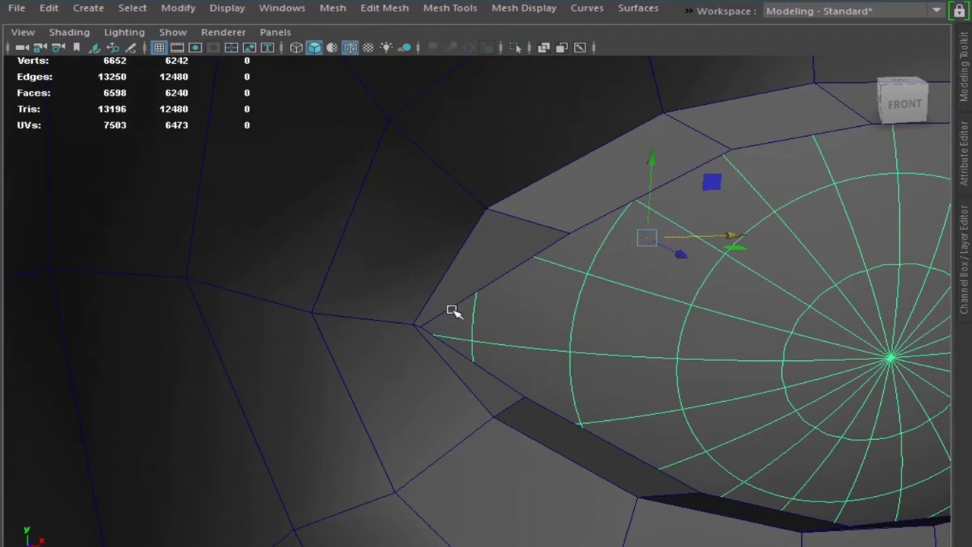
left_click(295, 307, "shift")
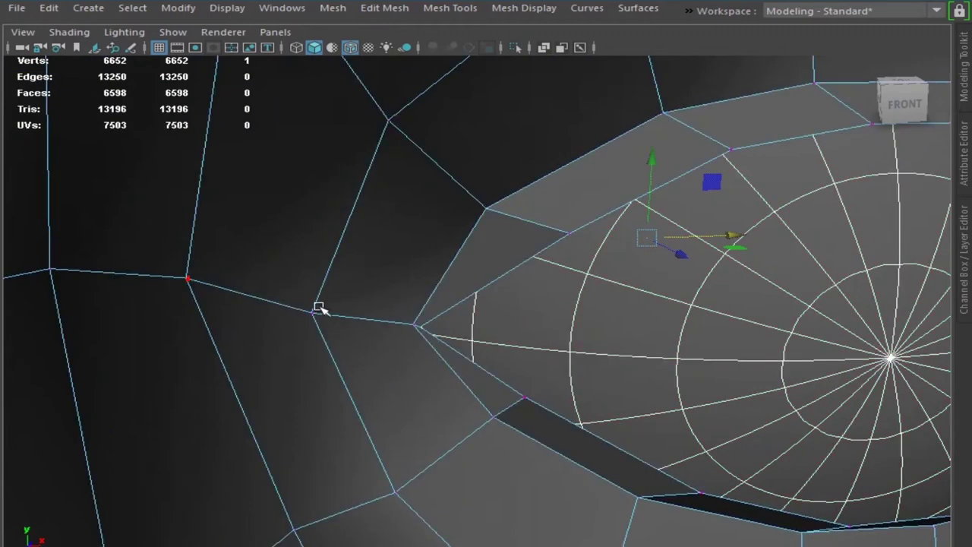
left_click(211, 8)
mouse_move(281, 66)
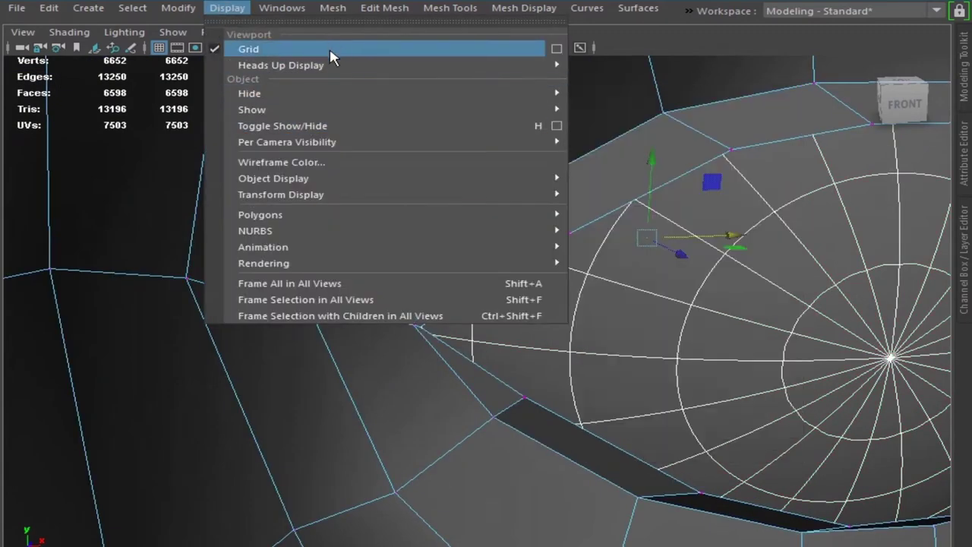
left_click(733, 289)
Step: Zoom in on the eye socket and select the vertex at the rim's corner
mouse_move(428, 289)
left_mouse_down("alt")
mouse_move(445, 347)
mouse_move(390, 342)
left_mouse_up("alt")
scroll(487, 289, "up", 5)
scroll(443, 310, "up", 2)
left_click(424, 338)
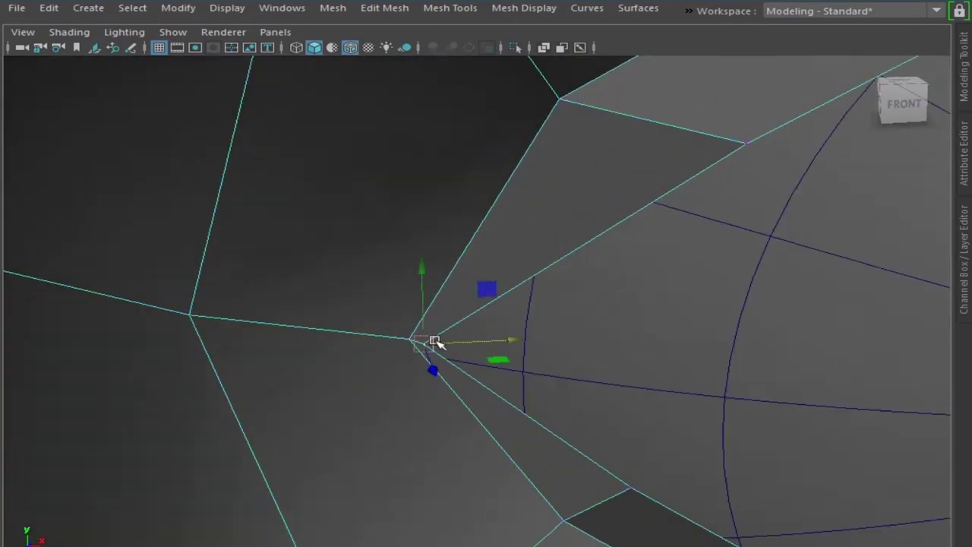
scroll(410, 349, "up", 2)
mouse_move(392, 357)
left_mouse_down("alt")
mouse_move(347, 375)
mouse_move(354, 362)
mouse_move(354, 402)
mouse_move(625, 330)
mouse_move(661, 405)
mouse_move(514, 364)
mouse_move(664, 408)
left_mouse_up("alt")
scroll(547, 320, "up", 3)
left_click(514, 290)
scroll(549, 295, "up", 2)
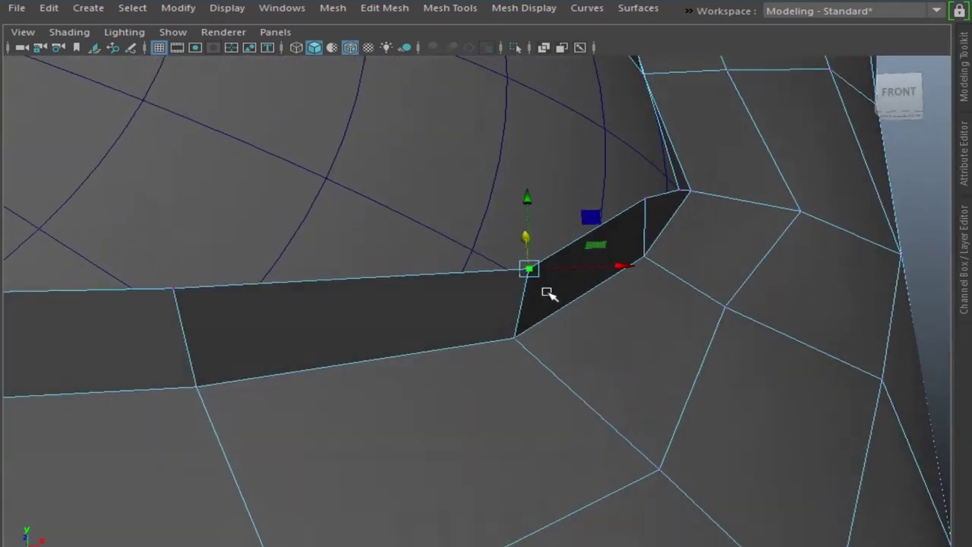
Step: Drag the upper rim edge right over the eyeball's top, check it from front, then deselect
scroll(623, 282, "down", 3)
scroll(636, 280, "down", 3)
scroll(397, 332, "down", 5)
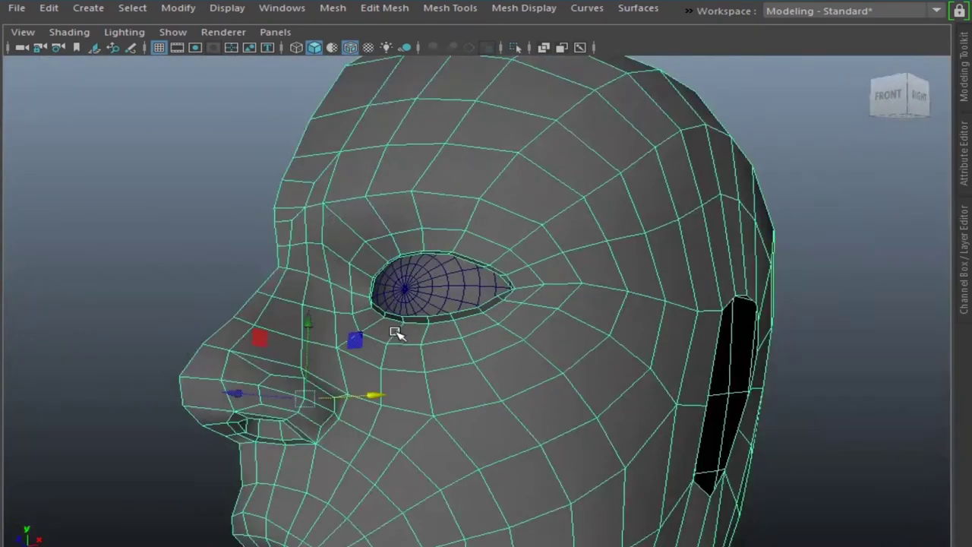
left_click_drag(398, 332, 423, 325, "alt")
scroll(390, 213, "up", 3)
scroll(441, 278, "up", 3)
scroll(601, 311, "up", 3)
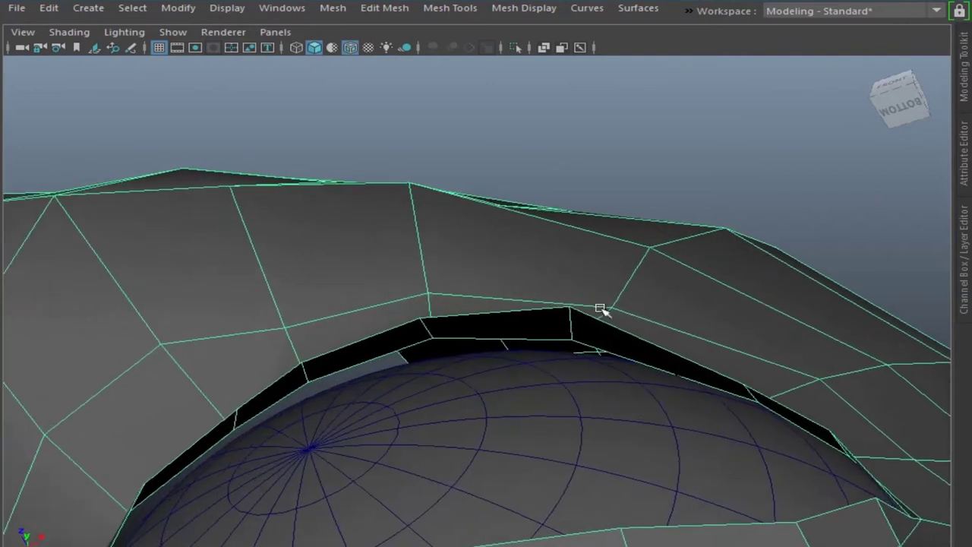
scroll(454, 275, "up", 1)
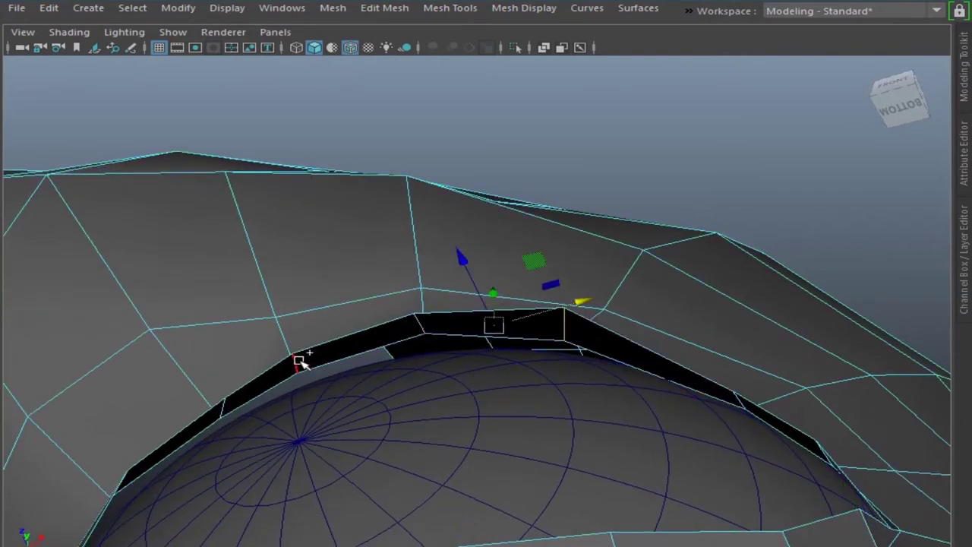
mouse_move(230, 401)
left_mouse_down("alt")
mouse_move(397, 348)
mouse_move(421, 261)
mouse_move(221, 393)
mouse_move(378, 352)
mouse_move(373, 419)
left_mouse_up("alt")
mouse_move(361, 230)
left_mouse_down()
mouse_move(382, 222)
mouse_move(383, 233)
mouse_move(595, 248)
mouse_move(521, 263)
left_mouse_up()
mouse_move(721, 397)
left_mouse_down("alt")
mouse_move(652, 312)
mouse_move(478, 206)
mouse_move(486, 220)
left_mouse_up("alt")
mouse_move(471, 285)
left_mouse_down("alt")
mouse_move(465, 243)
mouse_move(467, 284)
mouse_move(491, 291)
mouse_move(427, 187)
mouse_move(496, 284)
mouse_move(436, 282)
mouse_move(441, 265)
mouse_move(342, 322)
mouse_move(347, 433)
mouse_move(351, 299)
mouse_move(326, 327)
mouse_move(345, 339)
mouse_move(443, 350)
mouse_move(412, 306)
mouse_move(442, 258)
mouse_move(494, 282)
mouse_move(458, 382)
left_mouse_up("alt")
left_click(338, 336)
Step: Slide the rim vertex left along its edge and compare the socket in smooth and faceted preview
key("q")
left_click_drag(552, 302, 547, 296)
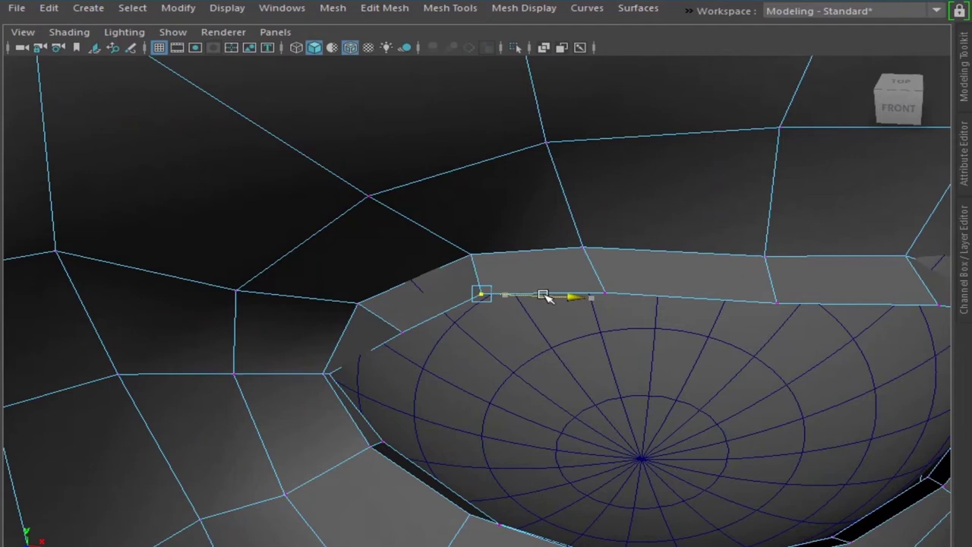
key("3")
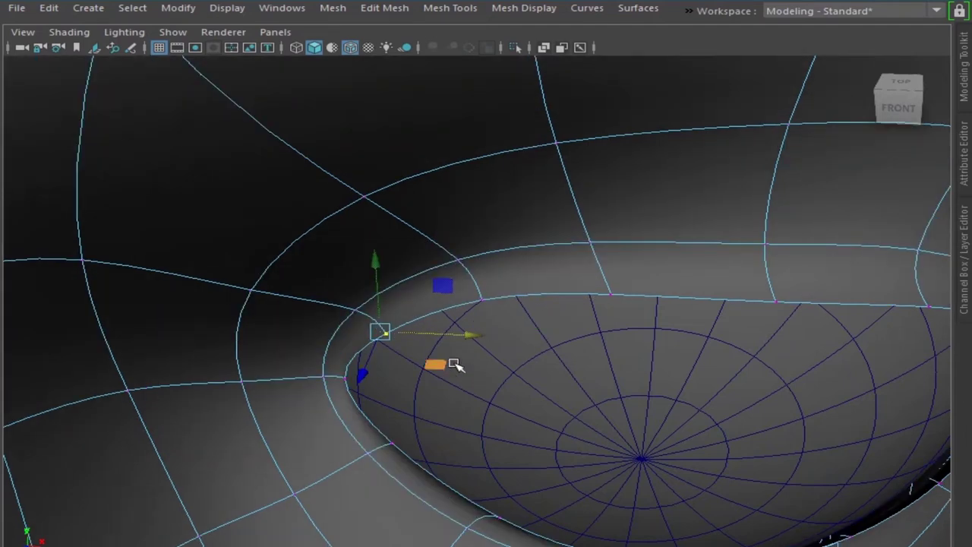
left_click_drag(465, 322, 429, 302, "alt")
key("1")
scroll(546, 245, "down", 5)
middle_click_drag(549, 321, 527, 332, "alt")
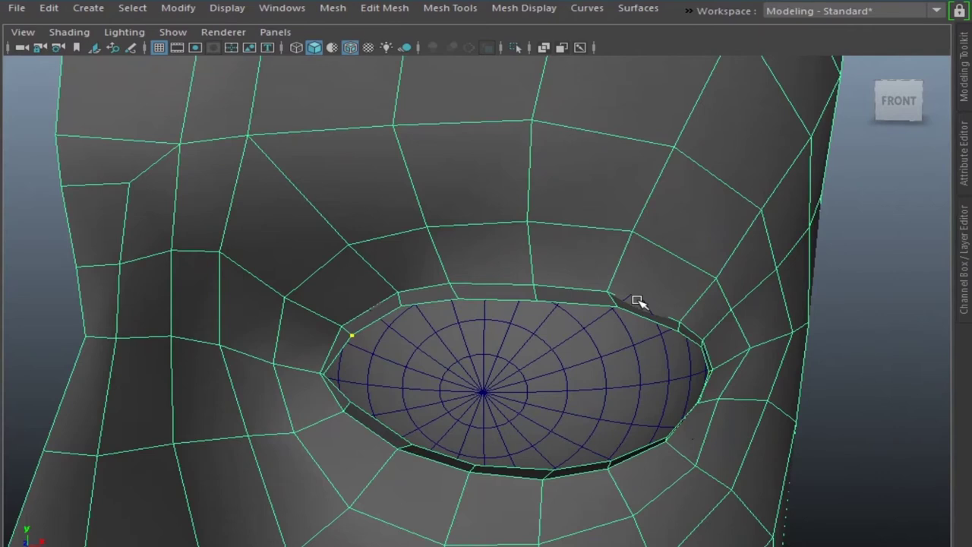
key("3")
Step: Select the eyeball, then the face mesh and rim edge, inspecting the eye from the side
left_click(616, 362)
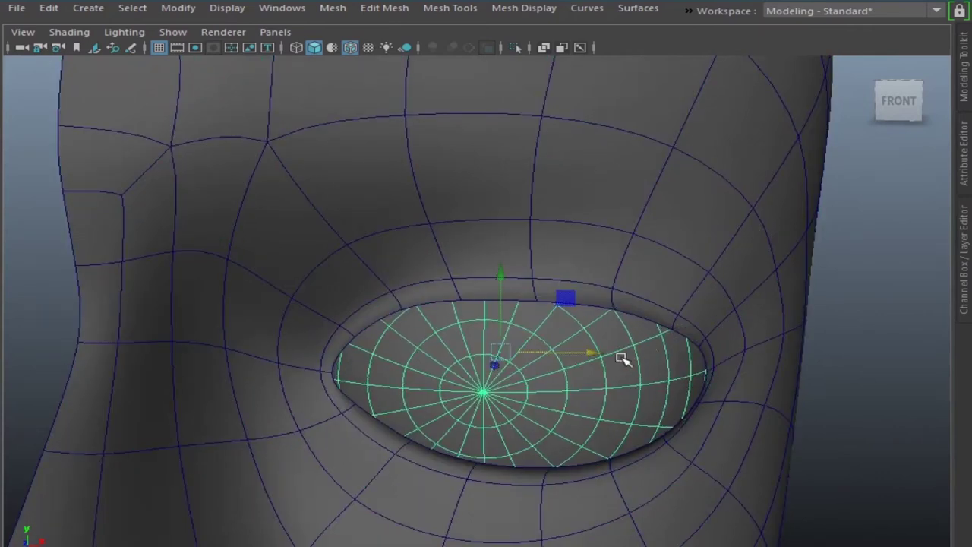
left_click(670, 272)
key("1")
mouse_move(649, 284)
left_mouse_down("alt")
mouse_move(519, 266)
mouse_move(565, 221)
left_mouse_up("alt")
left_click(557, 260)
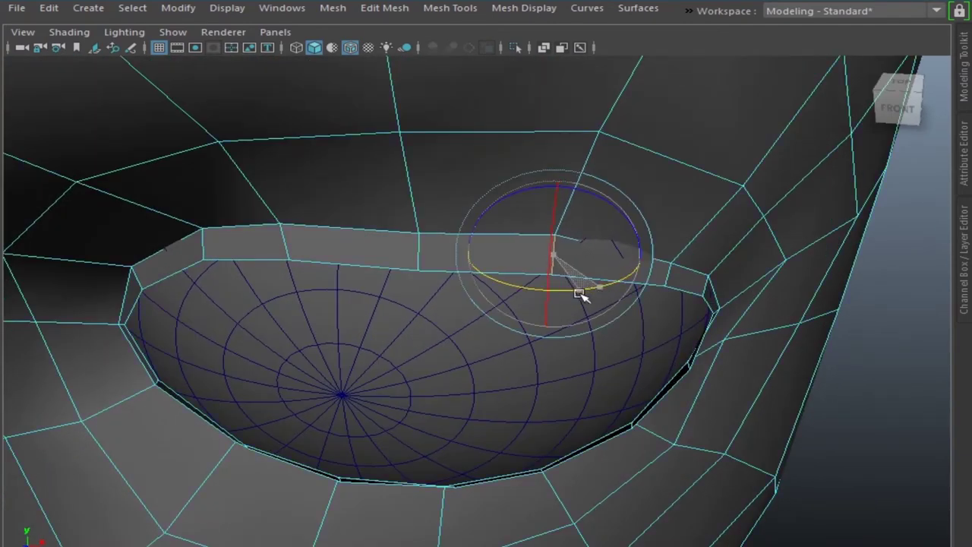
mouse_move(679, 274)
left_mouse_down("alt")
mouse_move(646, 341)
mouse_move(699, 289)
mouse_move(465, 311)
mouse_move(600, 334)
mouse_move(710, 278)
mouse_move(816, 311)
mouse_move(699, 342)
mouse_move(622, 346)
left_mouse_up("alt")
scroll(622, 345, "down", 3)
mouse_move(582, 271)
left_mouse_down("alt")
mouse_move(575, 393)
mouse_move(675, 391)
mouse_move(731, 417)
left_mouse_up("alt")
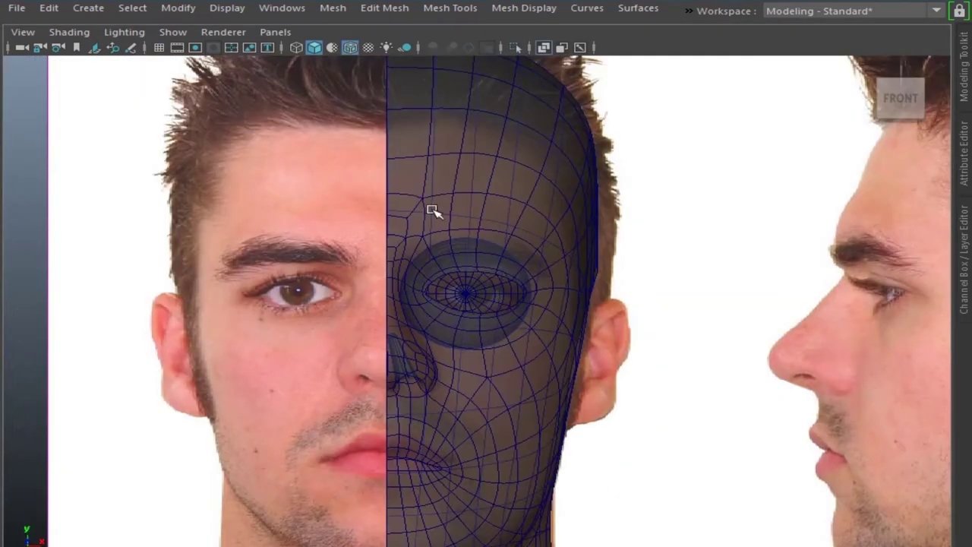
Step: Mirror the half head with Duplicate Special at Scale X -1.0000 to complete the face
left_click(47, 9)
mouse_move(110, 214)
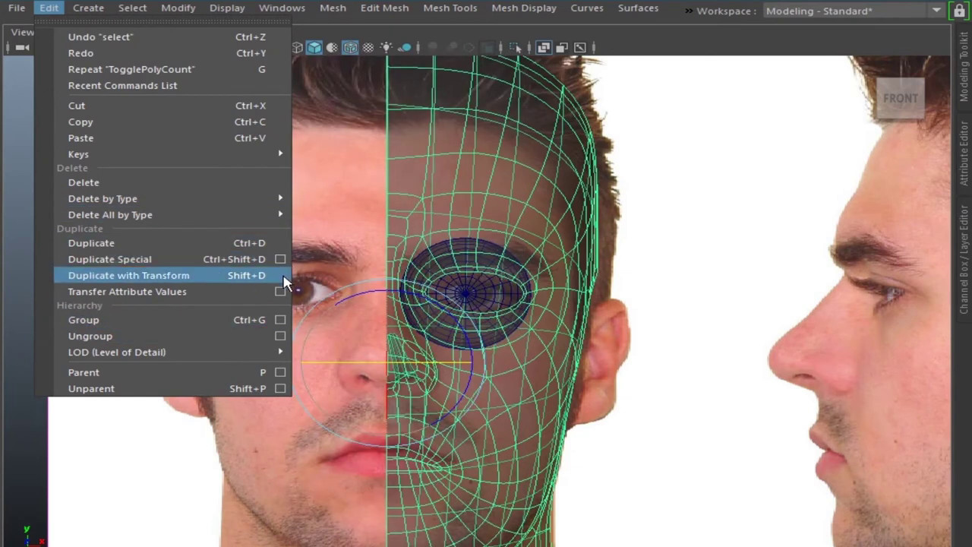
left_click(445, 304)
middle_click_drag(627, 375, 676, 369, "alt")
left_click(49, 8)
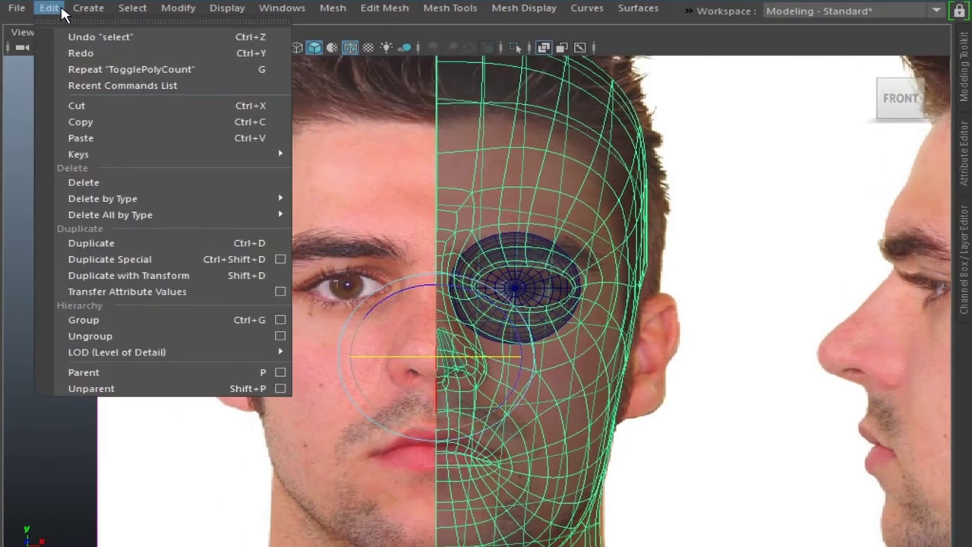
left_click(280, 259)
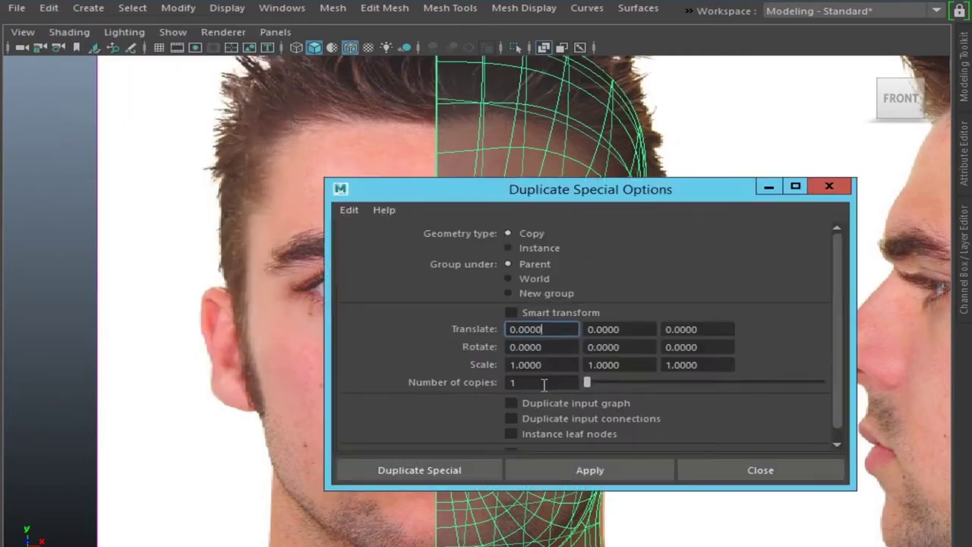
left_click(566, 469)
left_click(730, 470)
Step: Save the scene as the new version Face_2018.28_03..ma
left_click(16, 8)
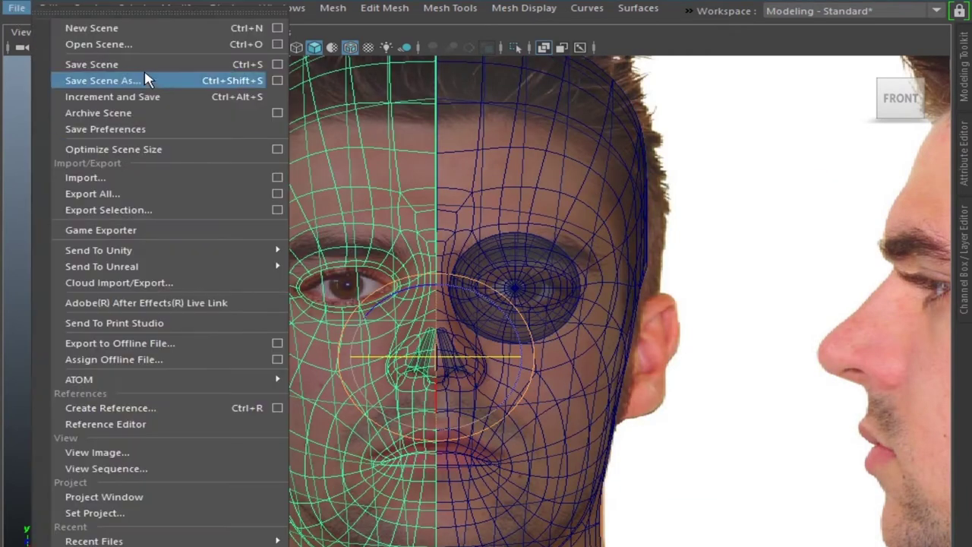
left_click(139, 80)
left_click(221, 126)
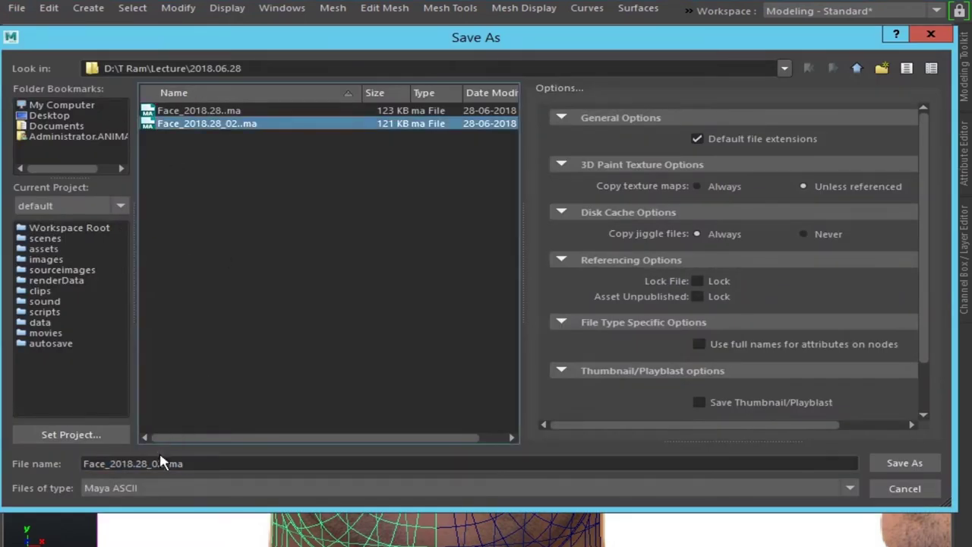
left_click(165, 460)
key("BackSpace")
type("3")
key("Return")
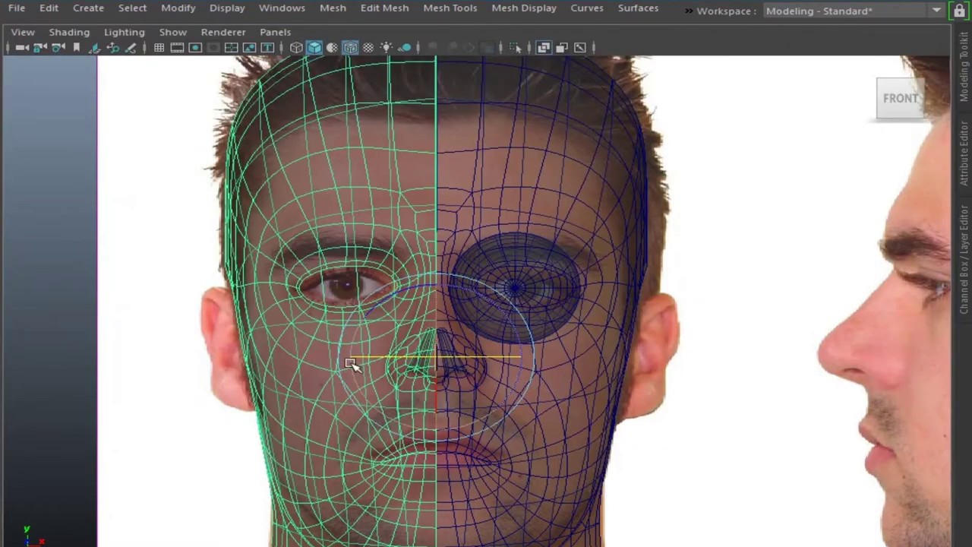
scroll(456, 384, "up", 2)
key("space")
key("space")
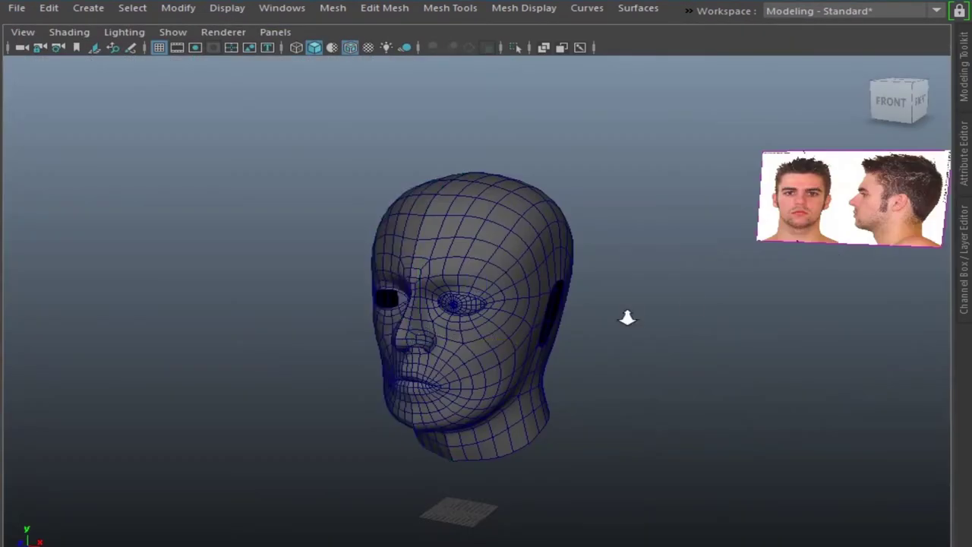
Step: Zoom into the front view and select the mirrored right half of the face, which crashes Maya
scroll(490, 363, "up", 3)
scroll(445, 327, "up", 1)
scroll(436, 413, "up", 1)
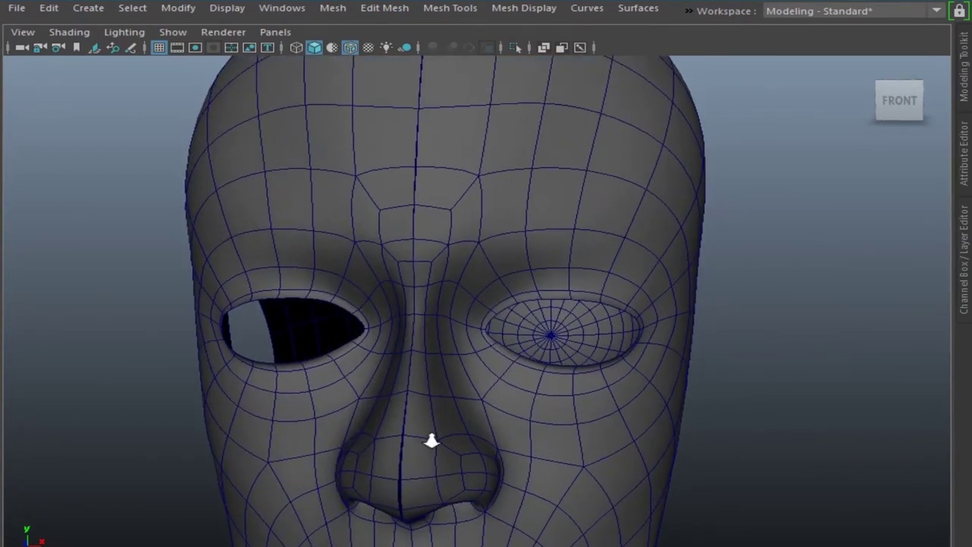
scroll(455, 445, "up", 3)
scroll(604, 327, "down", 3)
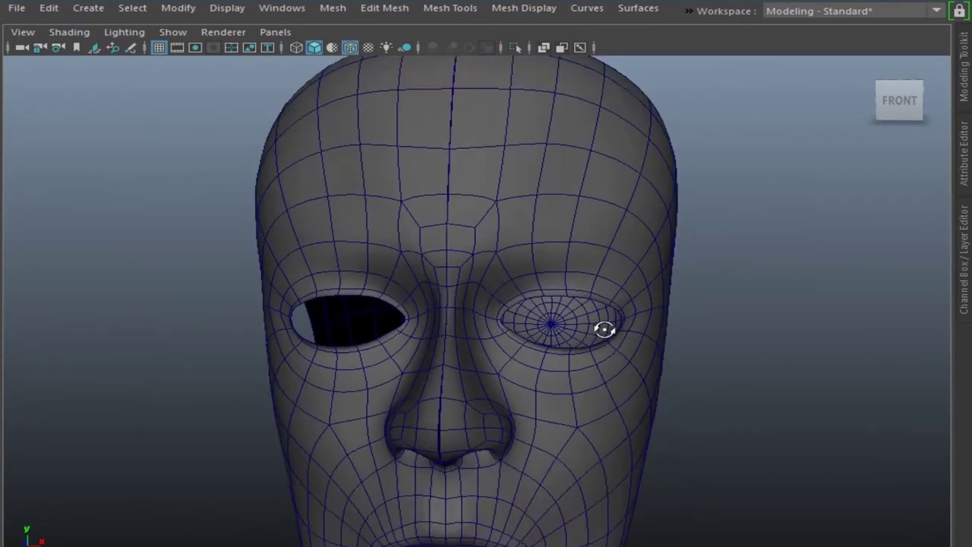
key("space")
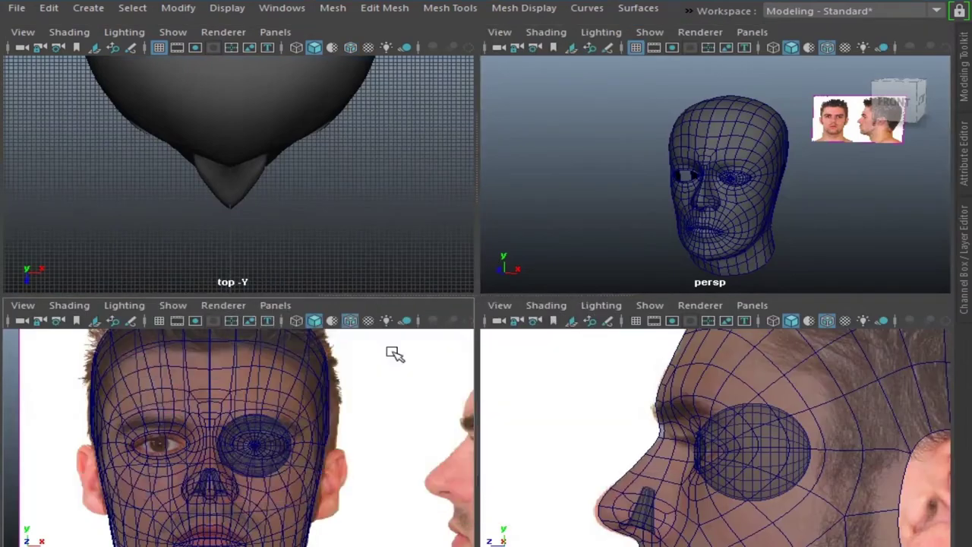
key("space")
scroll(395, 288, "up", 3)
scroll(437, 293, "up", 2)
left_click(439, 300)
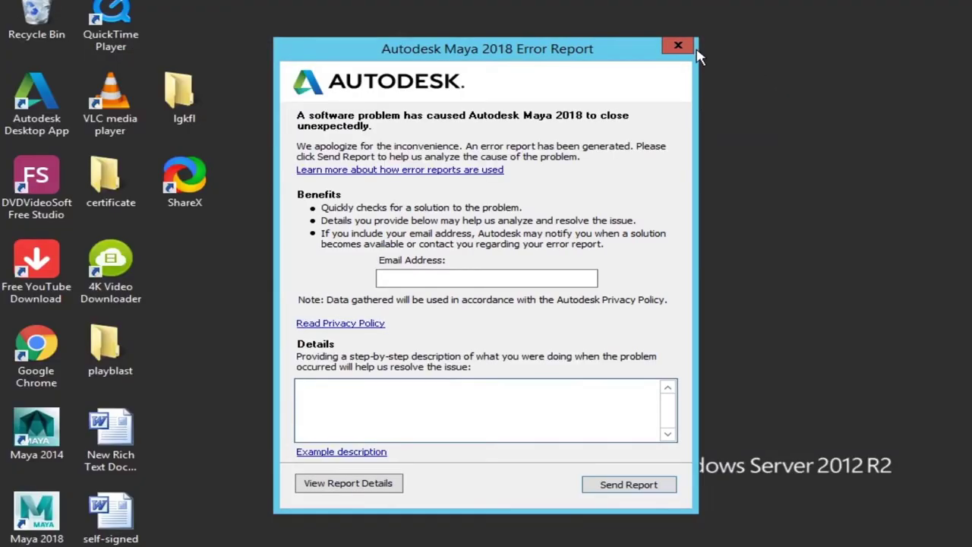
Step: Cancel the crash Error Report, acknowledge the message, and relaunch Maya 2018 from the desktop shortcut
left_click(678, 46)
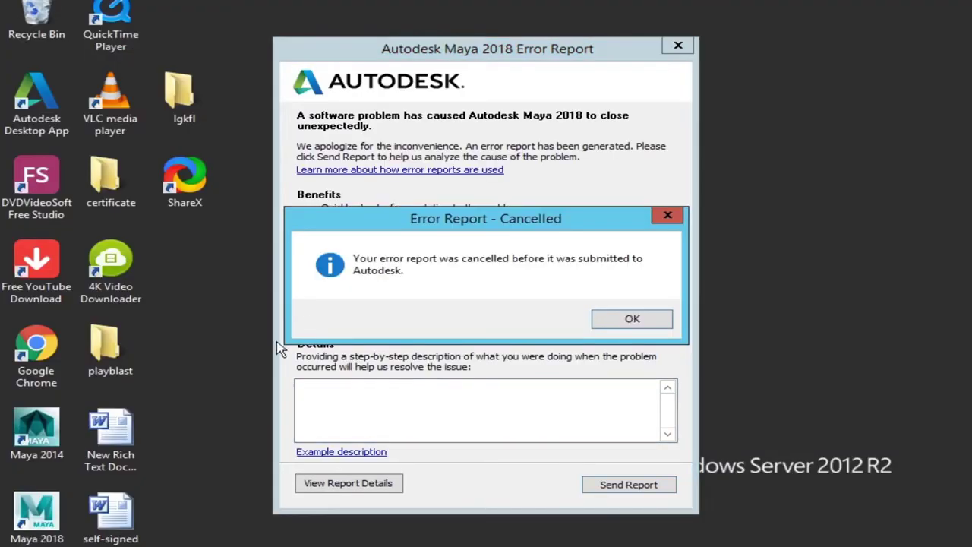
left_click(623, 328)
double_click(37, 513)
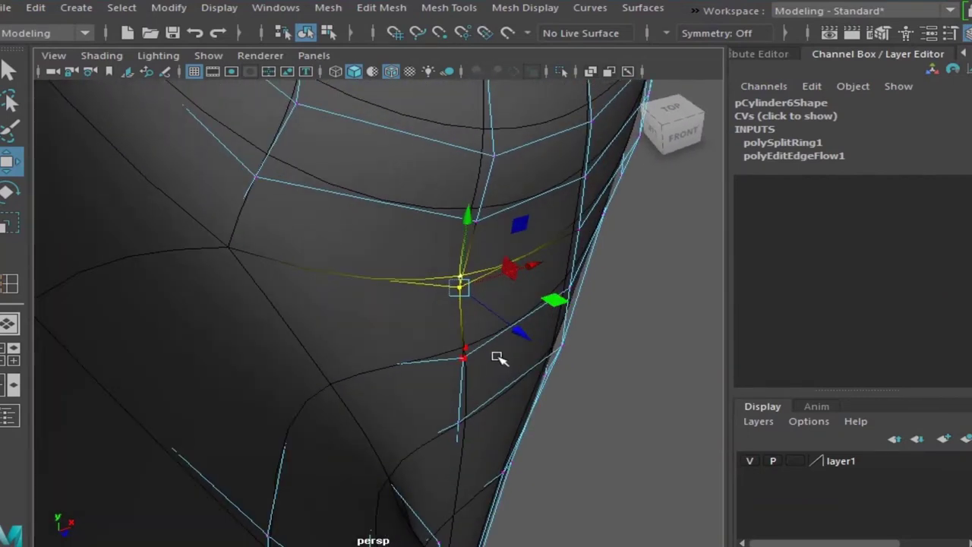
Step: Turn off smooth preview and shift two eye-corner vertices right and down, plus a nearby vertex
key("1")
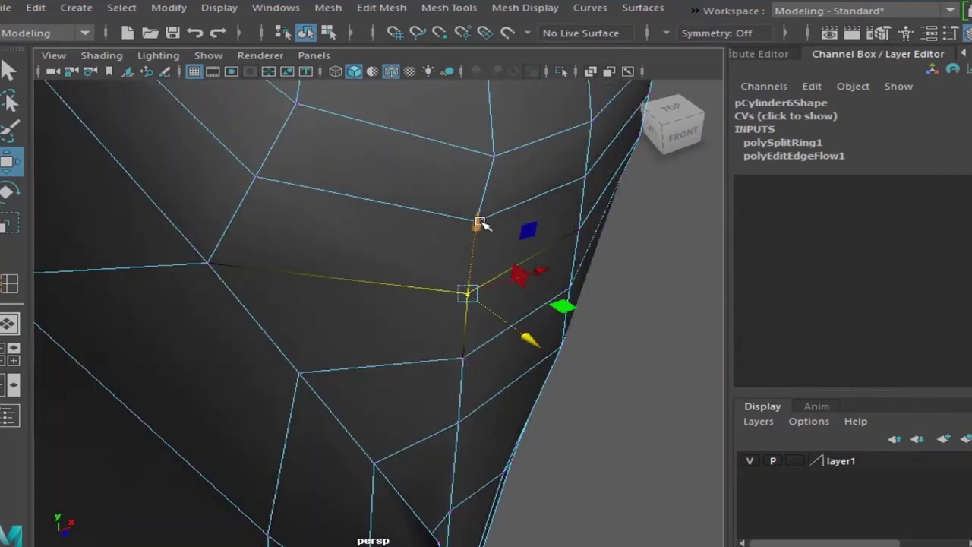
left_click(492, 213, "shift")
middle_click_drag(532, 300, 536, 303)
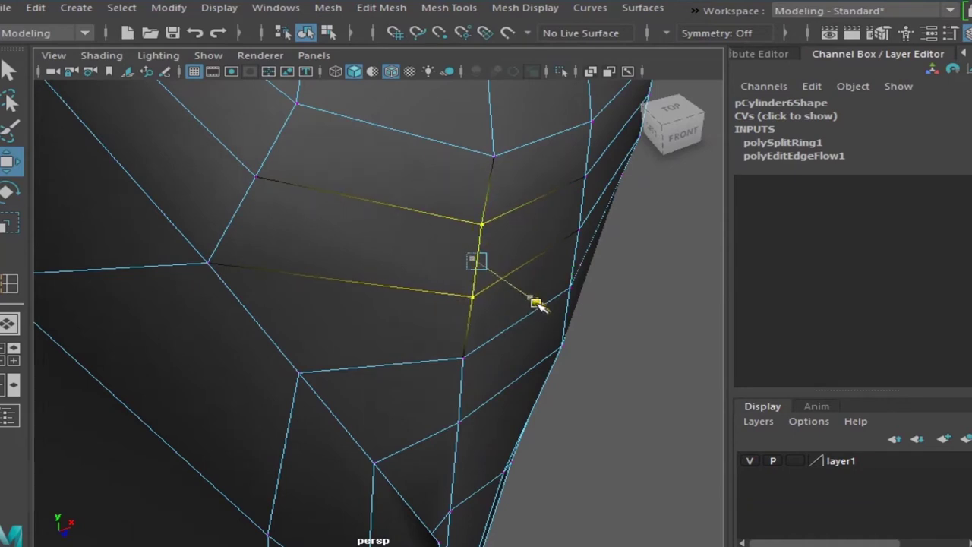
mouse_move(541, 194)
left_mouse_down("alt")
mouse_move(477, 282)
mouse_move(473, 342)
mouse_move(207, 299)
mouse_move(258, 252)
mouse_move(307, 232)
left_mouse_up("alt")
left_click(430, 295)
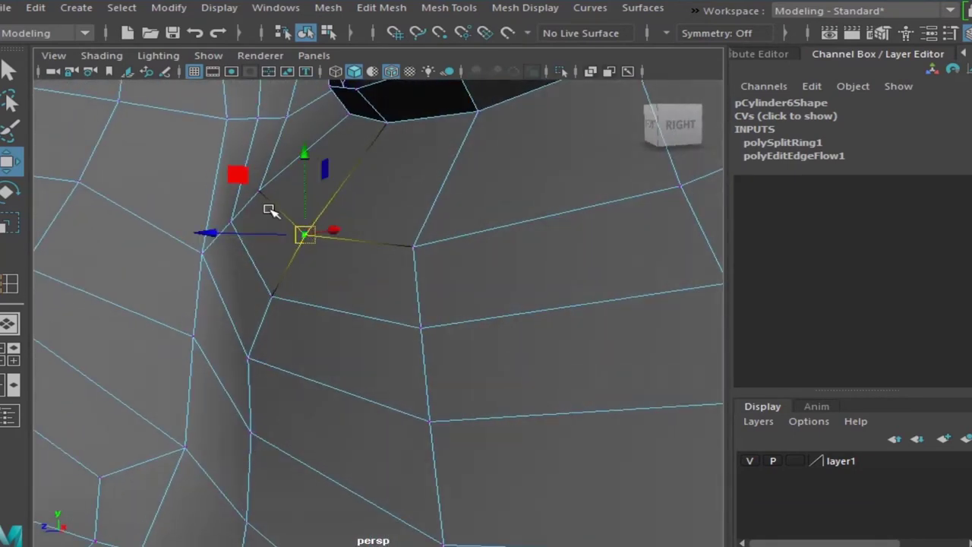
left_click_drag(264, 193, 273, 208)
scroll(282, 206, "down", 5)
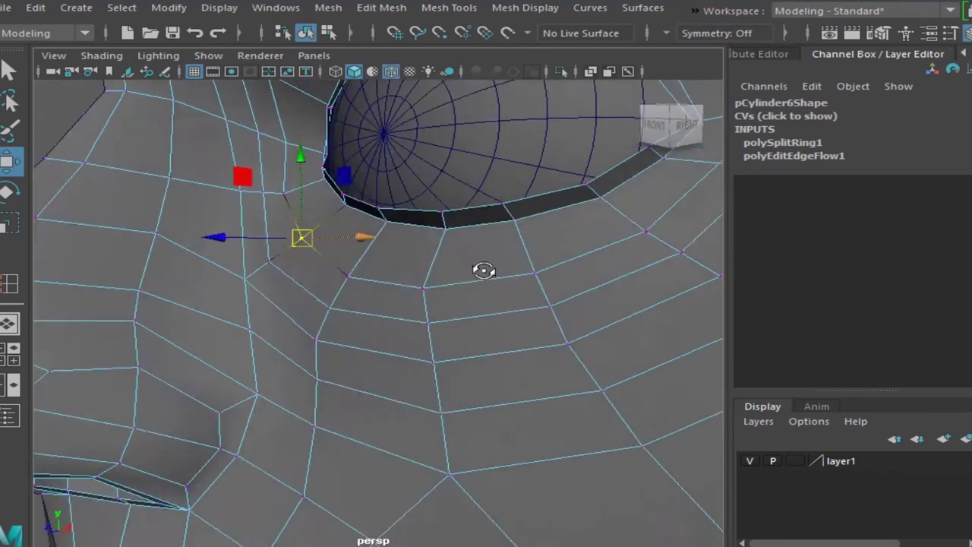
left_click_drag(456, 276, 495, 269, "alt")
right_click_drag(501, 297, 553, 282)
scroll(226, 341, "up", 5)
scroll(467, 332, "down", 3)
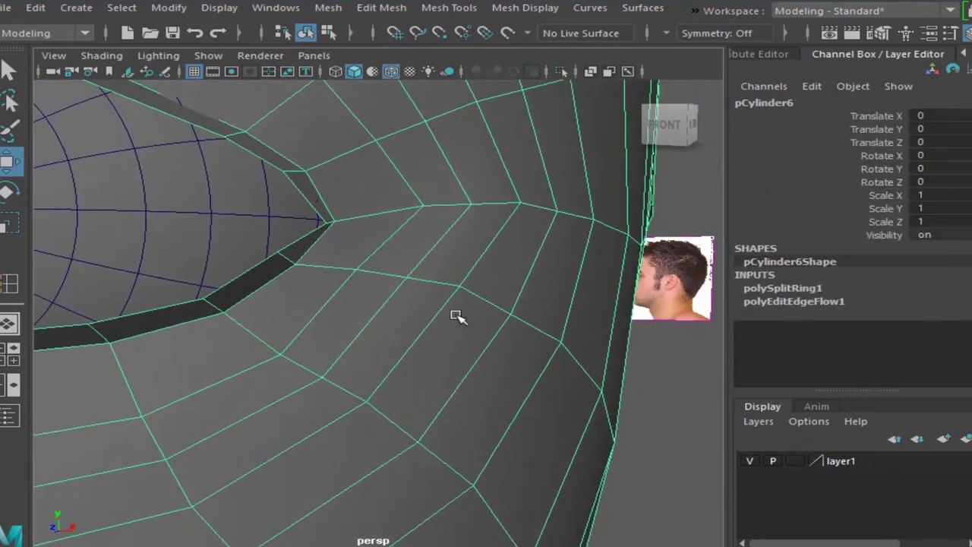
scroll(271, 408, "down", 3)
Step: In the front view, pull vertices beside the eye corner and below the eye into place
key("space")
key("space")
scroll(215, 297, "up", 5)
middle_click_drag(215, 297, 445, 358, "alt")
scroll(372, 375, "up", 2)
scroll(421, 376, "down", 1)
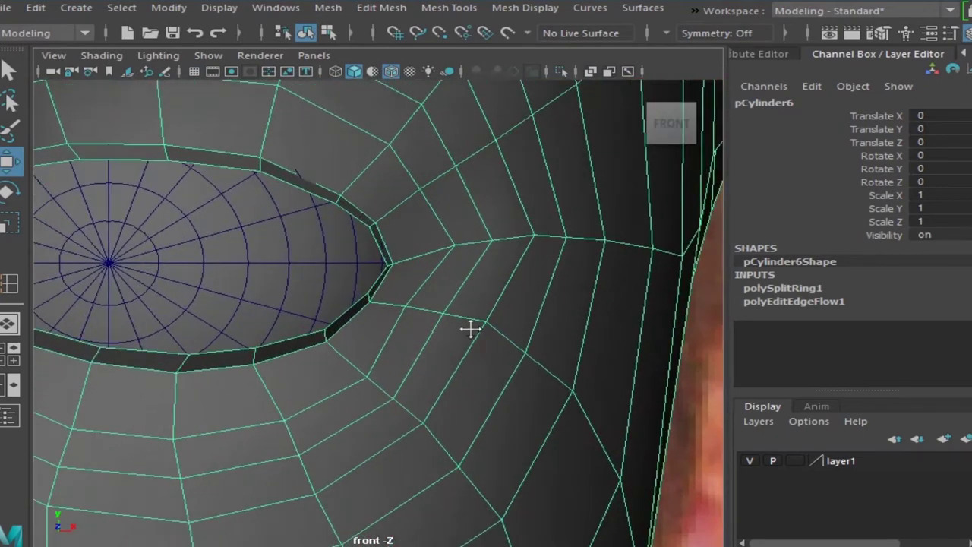
scroll(502, 343, "up", 1)
scroll(441, 326, "down", 5)
scroll(440, 336, "up", 5)
scroll(401, 312, "up", 2)
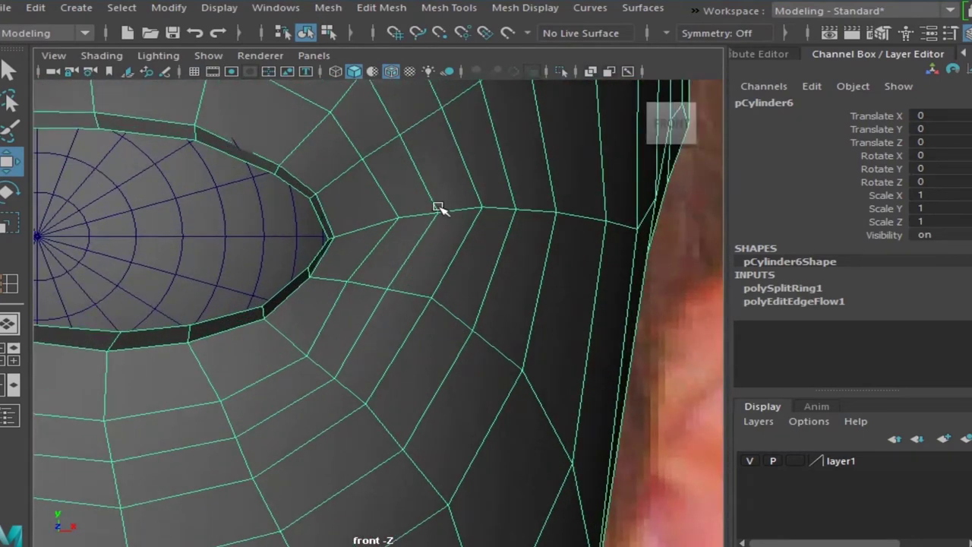
scroll(394, 270, "up", 1)
key("F9")
left_click(465, 313)
left_click(497, 328)
left_click_drag(497, 328, 515, 357)
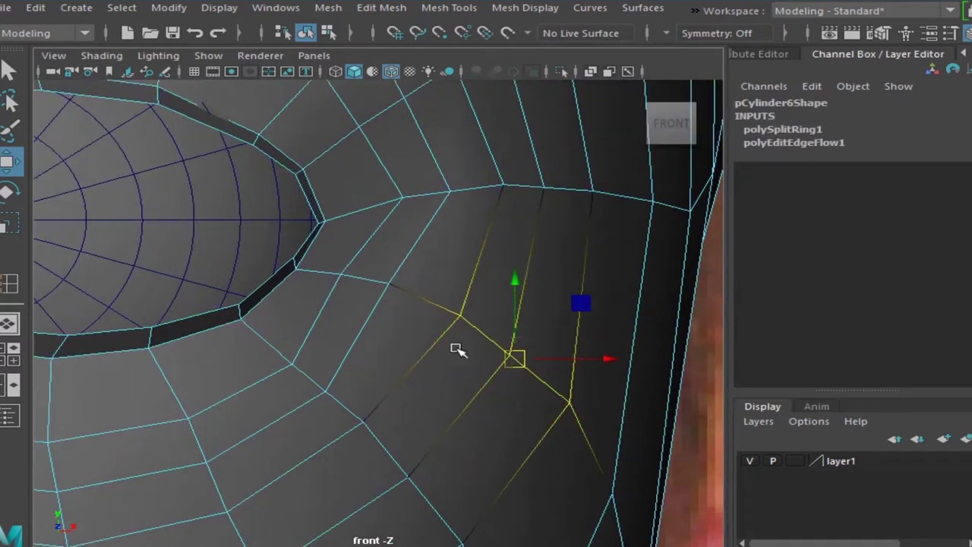
left_click(380, 283)
mouse_move(389, 285)
left_mouse_down()
mouse_move(394, 295)
mouse_move(362, 285)
left_mouse_up()
left_click(284, 361)
left_click_drag(294, 386, 282, 379)
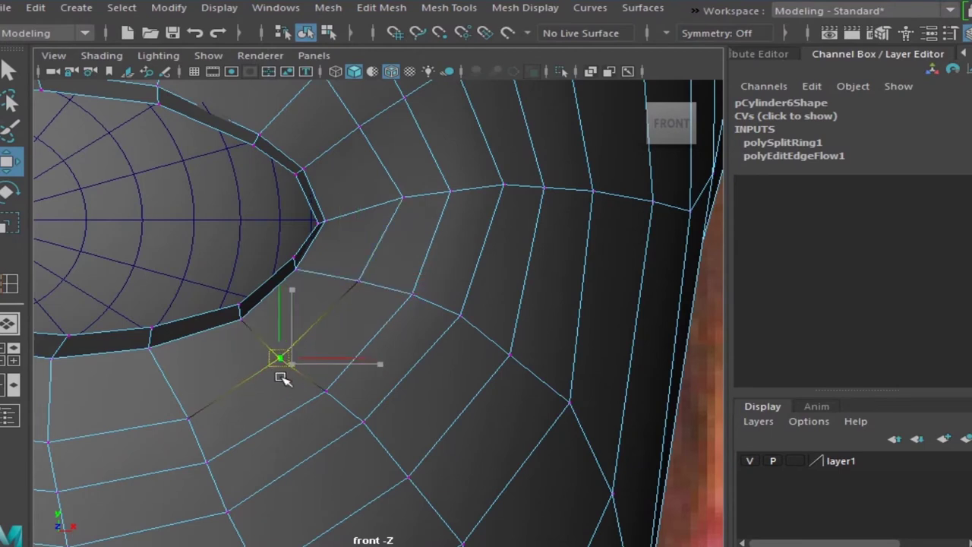
scroll(330, 386, "up", 2)
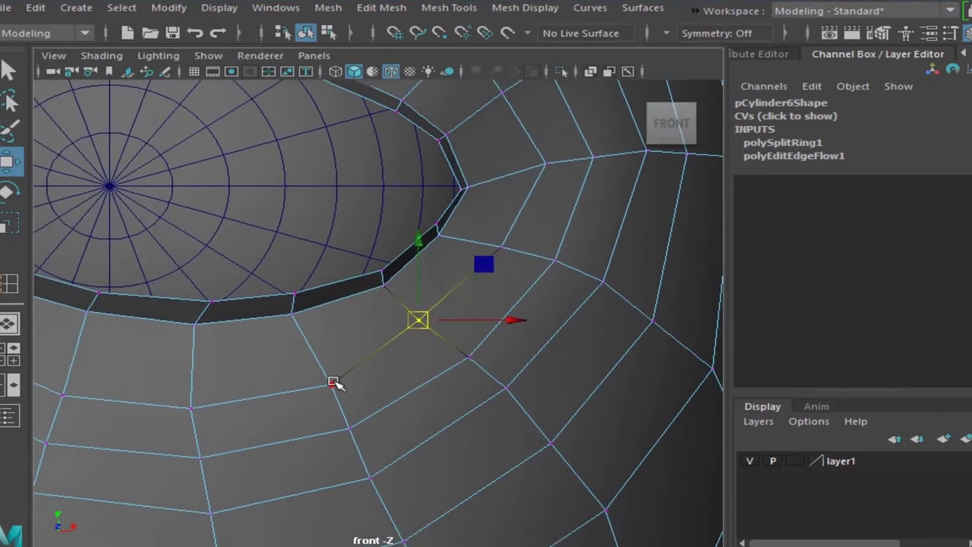
Step: Select the edge loop around the eye and apply Edit Edge Flow to smooth its curve
key("F10")
double_click(413, 314)
double_click(434, 314)
scroll(456, 334, "down", 5)
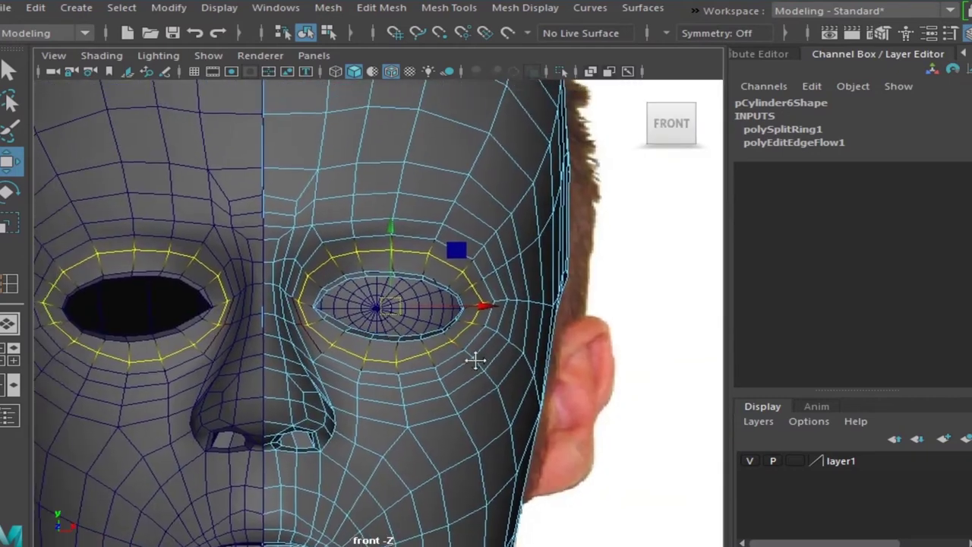
scroll(332, 230, "up", 2)
right_click_drag(332, 229, 304, 367, "shift")
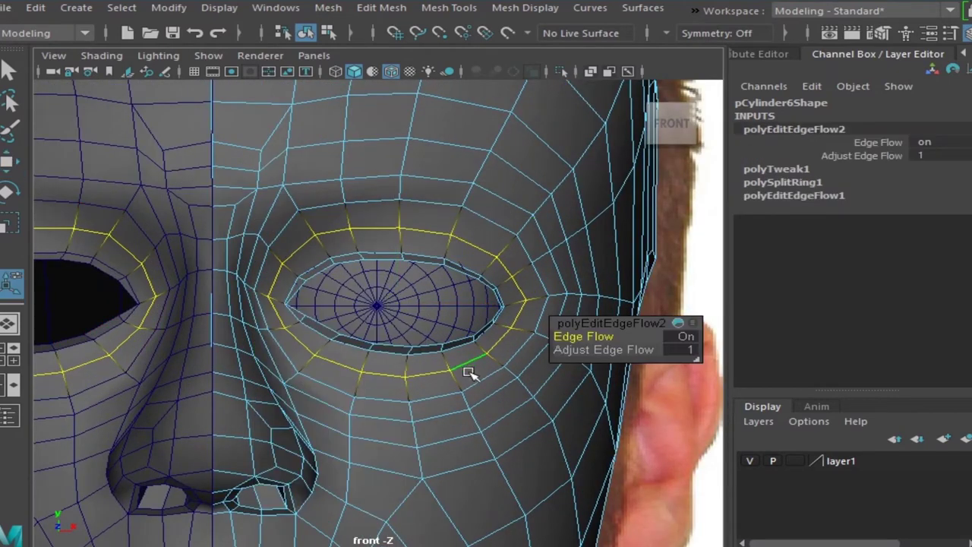
key("F8")
scroll(473, 410, "up", 2)
Step: Repeat Edit Edge Flow on the next two outer loops around the eye
key("F10")
double_click(534, 414)
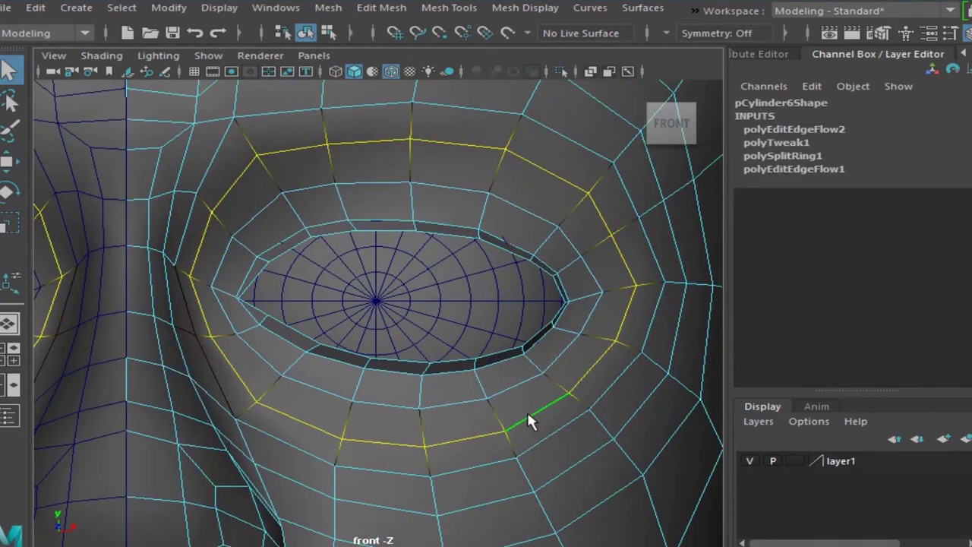
key("g")
double_click(547, 440)
key("g")
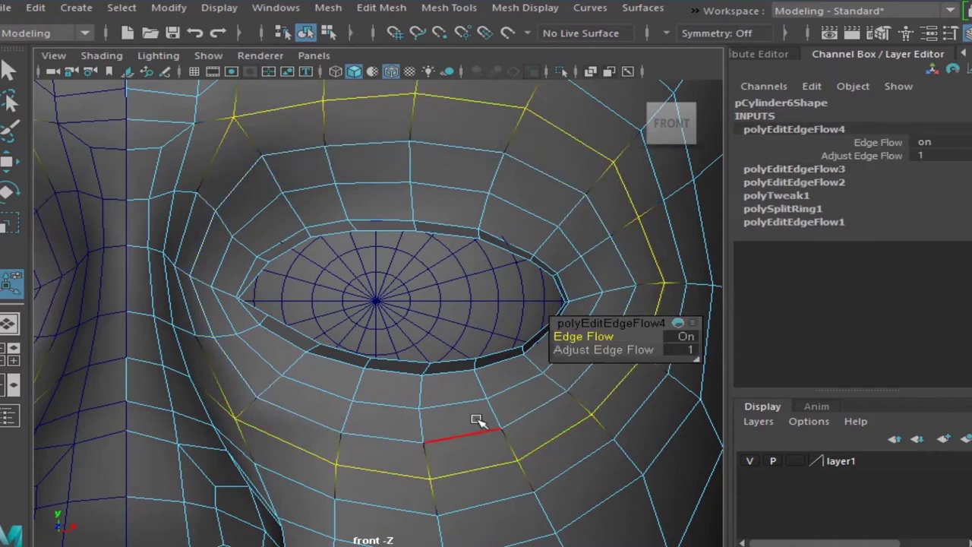
key("F8")
Step: Bring the mouth area into view and select an edge beside the mouth for moving
scroll(521, 406, "down", 5)
scroll(399, 394, "up", 3)
scroll(438, 403, "down", 5)
scroll(417, 433, "up", 3)
middle_click_drag(402, 402, 441, 315, "alt")
scroll(441, 315, "up", 3)
scroll(453, 376, "up", 2)
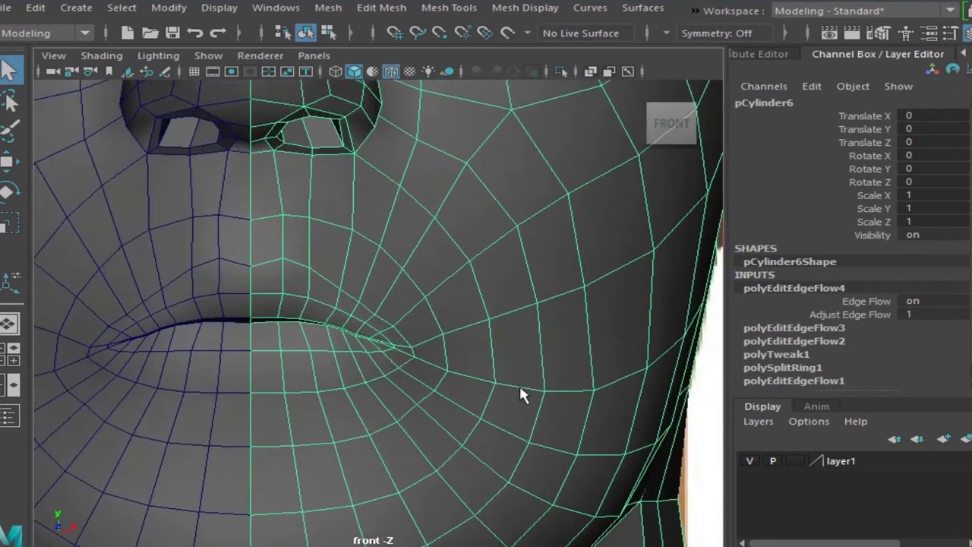
key("F10")
left_click(555, 389)
middle_click_drag(554, 389, 510, 379, "alt")
key("w")
scroll(497, 349, "down", 5)
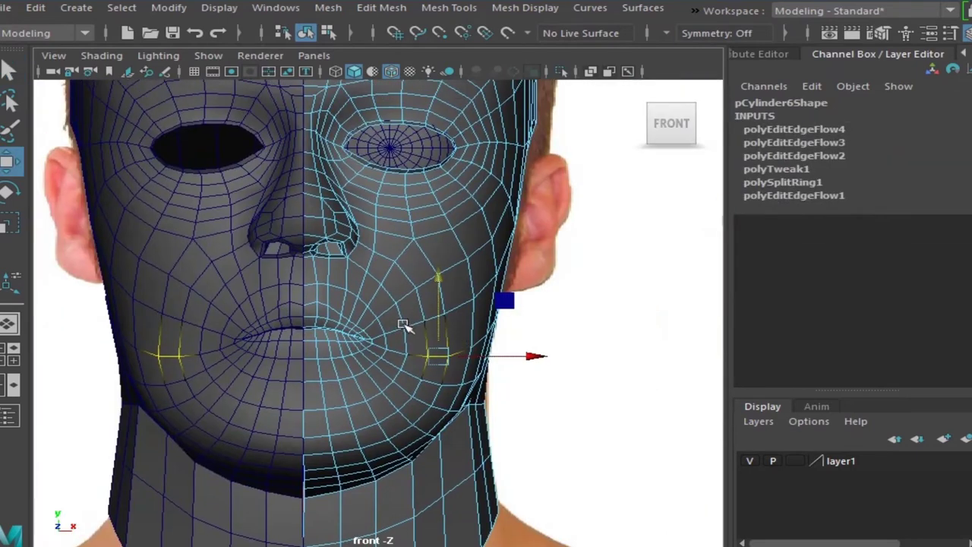
Step: Delete the head mesh's non-deformer history
key("F8")
left_click(44, 10)
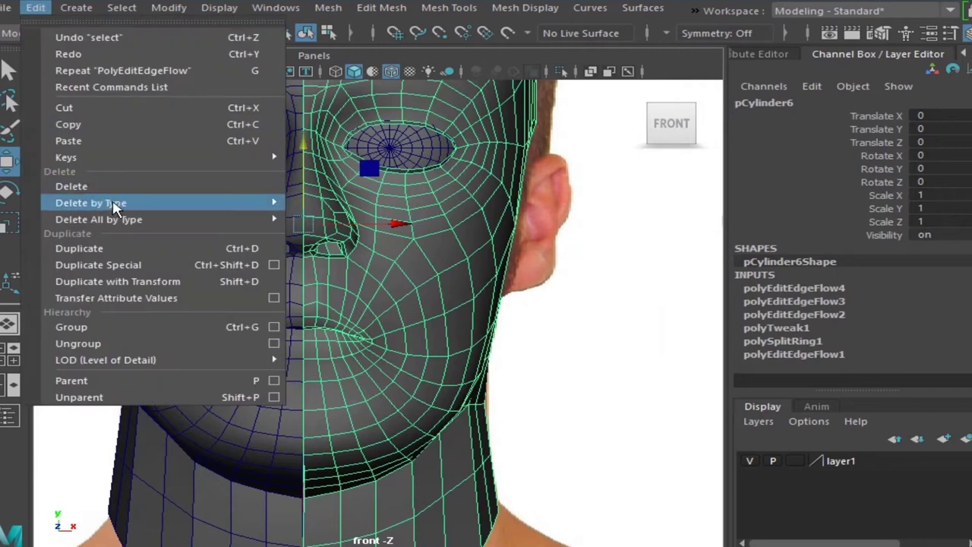
left_click(350, 82)
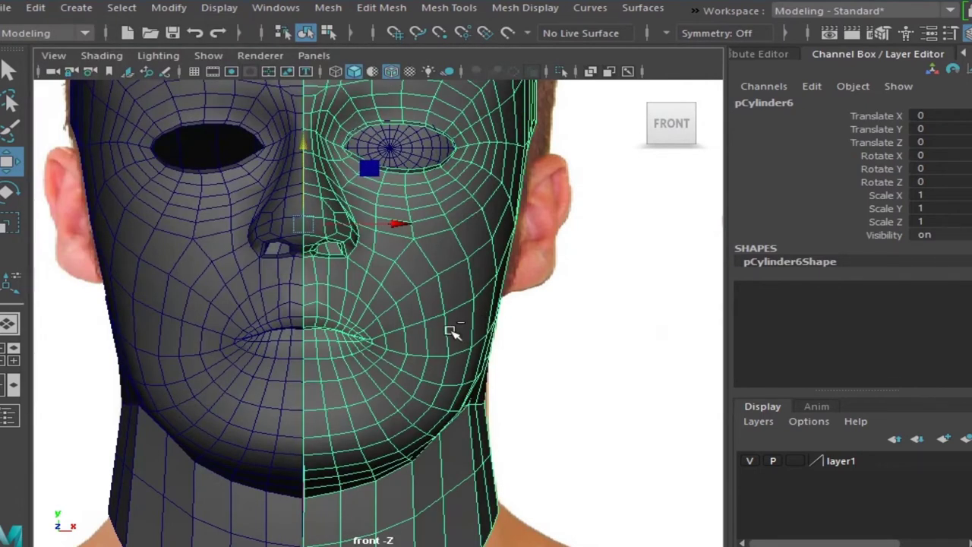
middle_click_drag(381, 331, 413, 337, "alt")
scroll(412, 337, "up", 3)
scroll(434, 382, "up", 2)
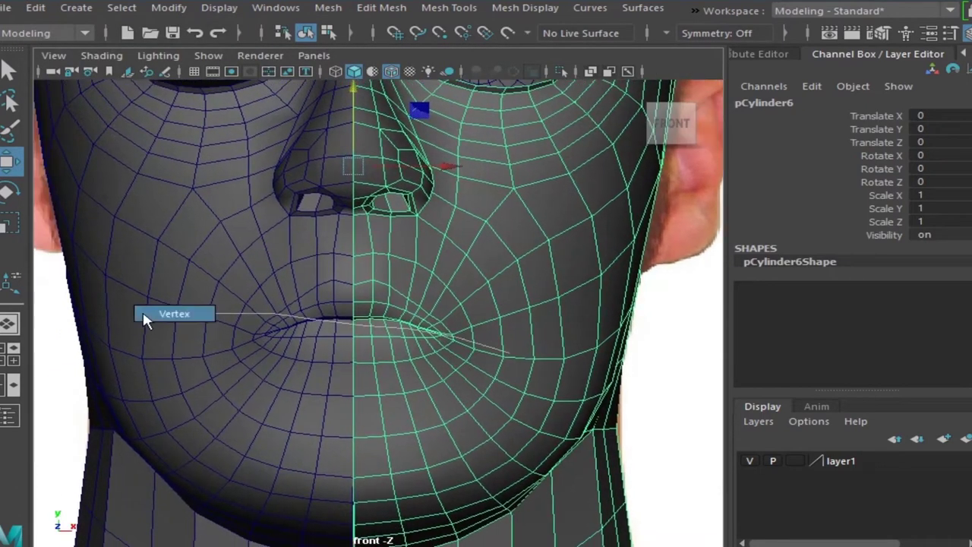
Step: Switch to the side view and move a lip vertex to match the profile
key("F8")
key("space")
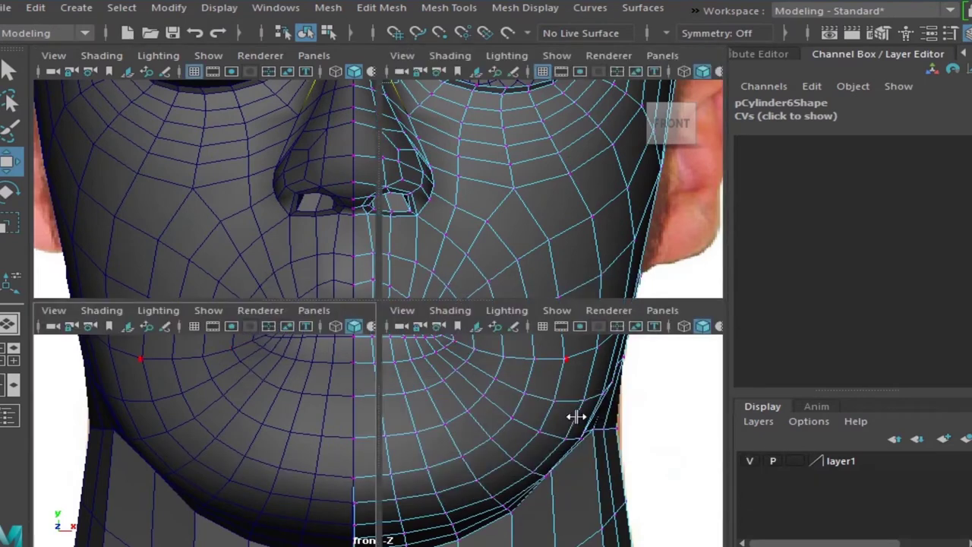
key("space")
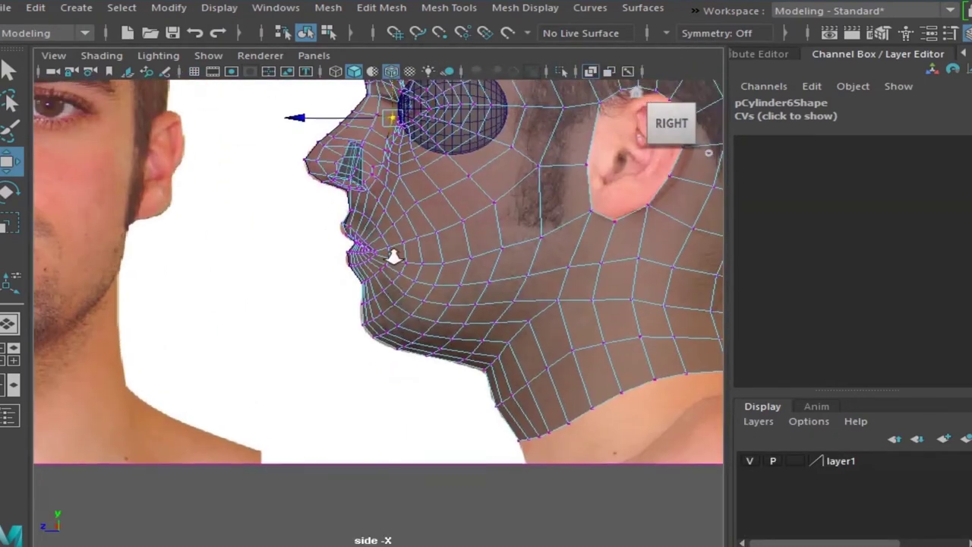
scroll(391, 256, "up", 3)
scroll(347, 276, "up", 2)
scroll(378, 300, "up", 2)
scroll(378, 301, "up", 2)
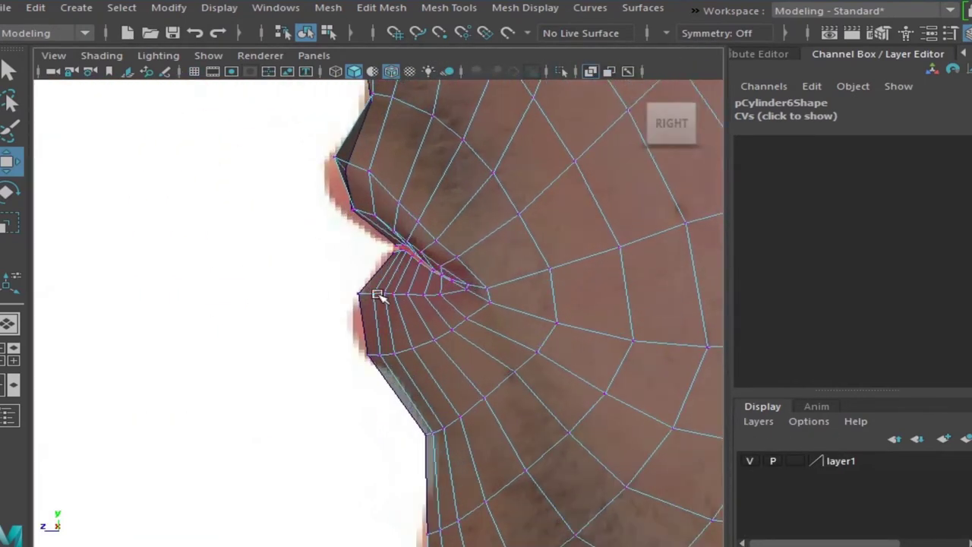
left_click(360, 294)
right_click_drag(360, 295, 499, 221)
Step: Preview a new edge loop around the lips with the Insert Edge Loop Tool
right_click(446, 196, "shift")
right_click_drag(398, 173, 240, 237, "shift")
left_click_drag(384, 215, 377, 245)
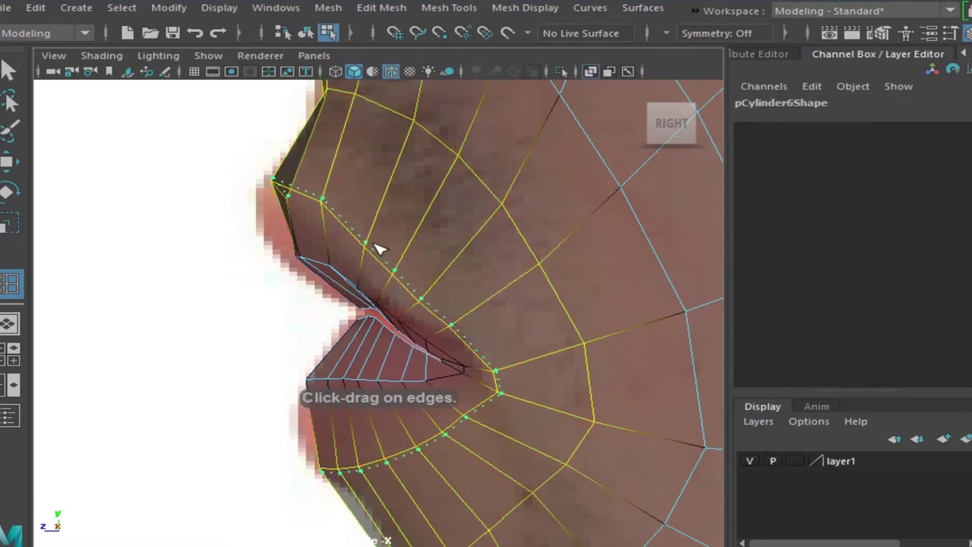
Step: Commit the new edge loop around the lips and inspect it from front-right and side in perspective
left_click_drag(378, 245, 384, 250)
key("space")
key("space")
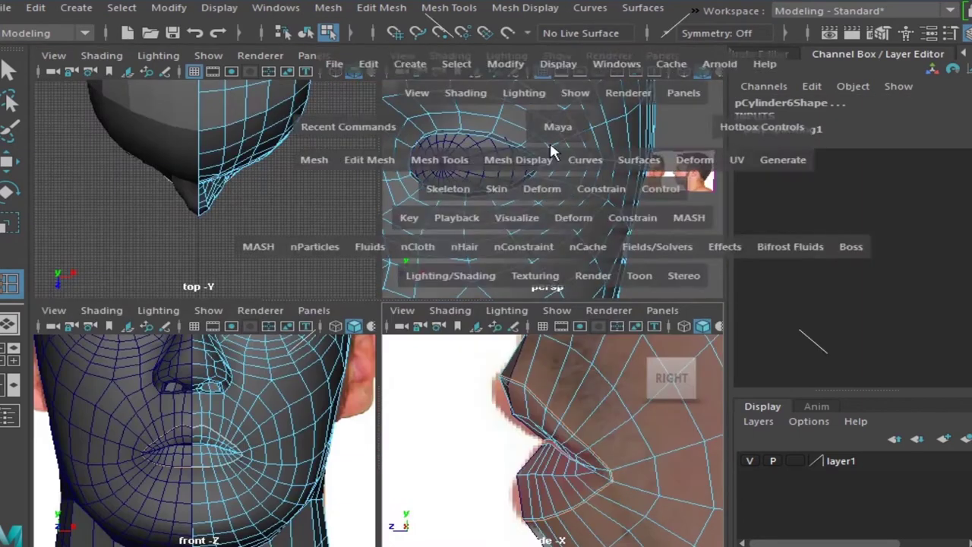
scroll(373, 365, "up", 3)
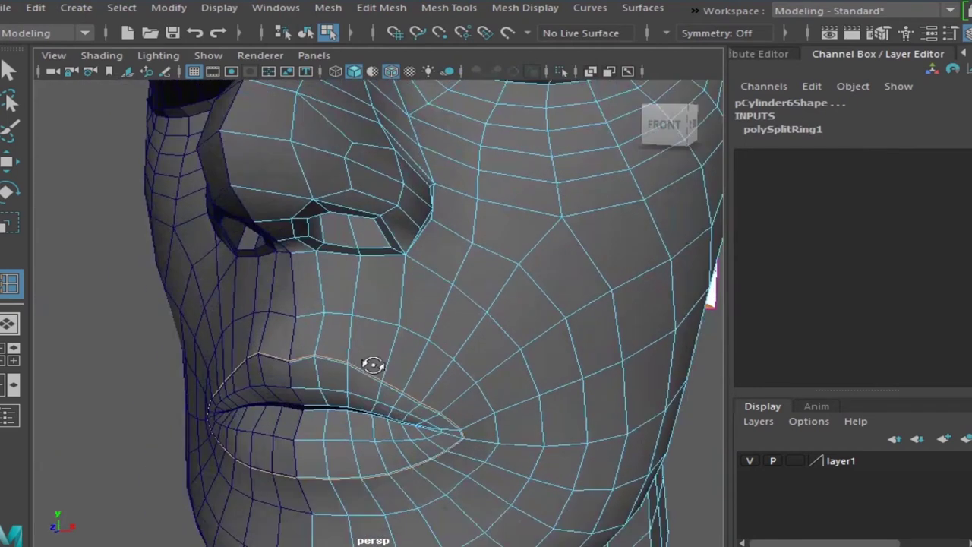
left_click_drag(373, 365, 299, 408, "alt")
scroll(317, 358, "up", 3)
mouse_move(316, 358)
left_mouse_down("alt")
mouse_move(329, 363)
mouse_move(341, 305)
mouse_move(278, 370)
left_mouse_up("alt")
scroll(341, 305, "up", 2)
scroll(266, 386, "up", 3)
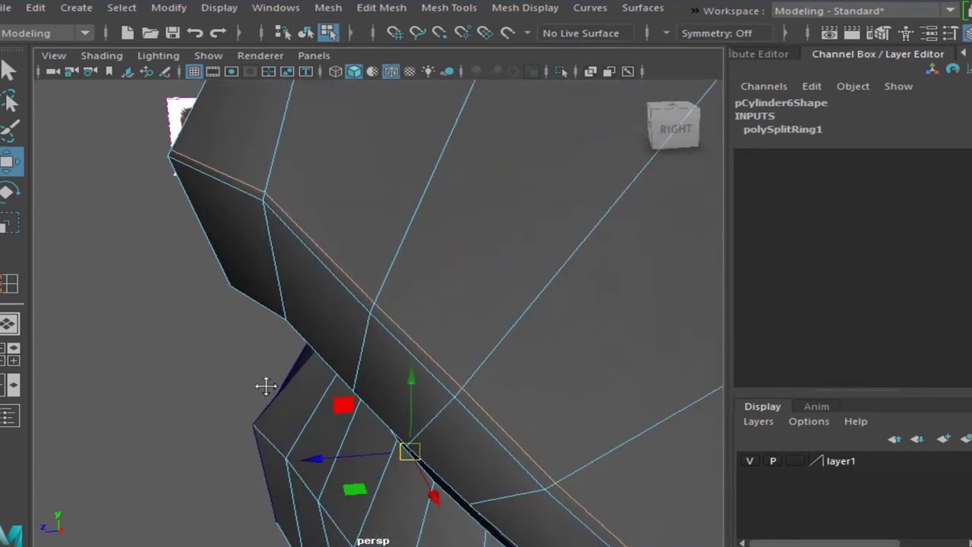
mouse_move(317, 458)
left_mouse_down("alt")
mouse_move(369, 362)
mouse_move(430, 337)
left_mouse_up("alt")
Step: Switch to the Scale tool, return to the four-view layout, and select the mouth-corner edge
key("r")
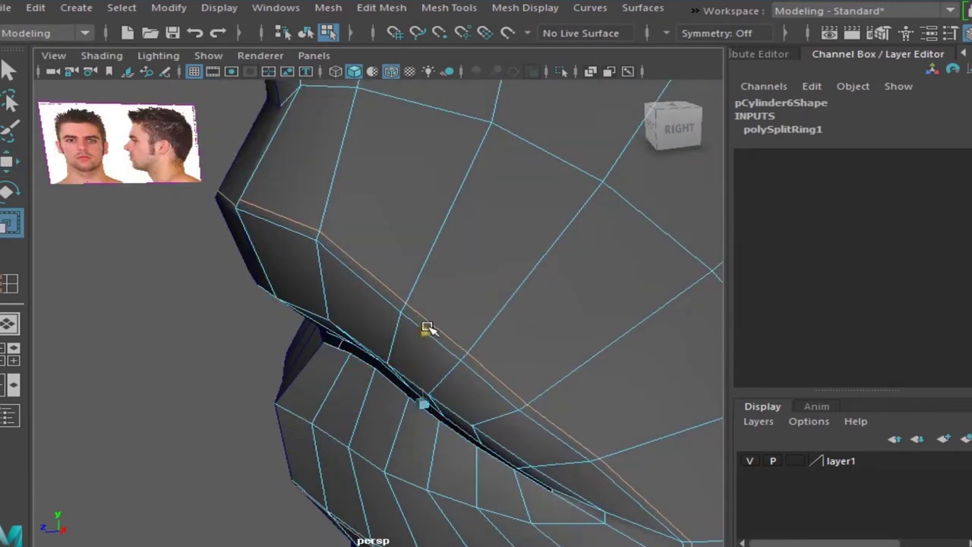
scroll(347, 311, "down", 3)
scroll(259, 347, "up", 3)
scroll(390, 364, "down", 3)
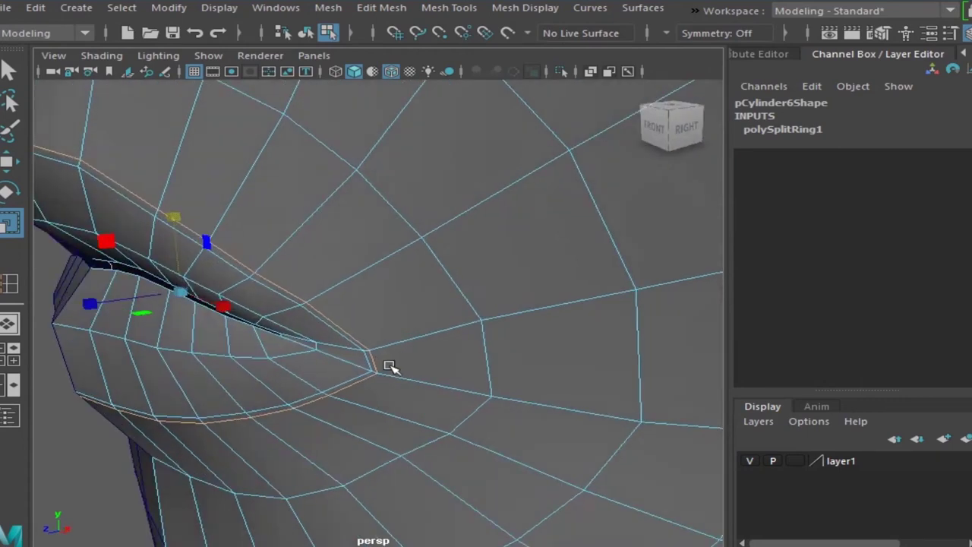
scroll(365, 390, "up", 3)
scroll(410, 405, "up", 3)
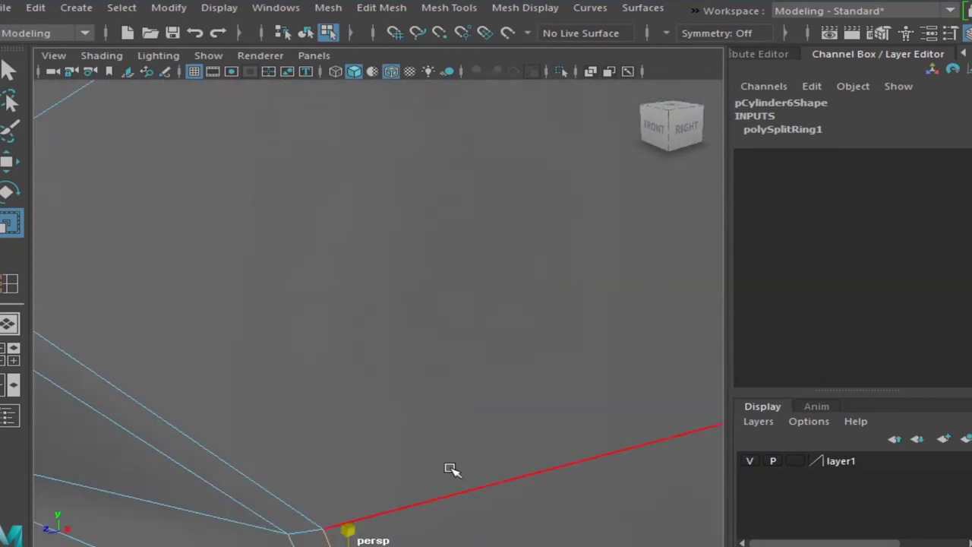
scroll(449, 467, "down", 3)
scroll(473, 443, "down", 2)
key("space")
key("space")
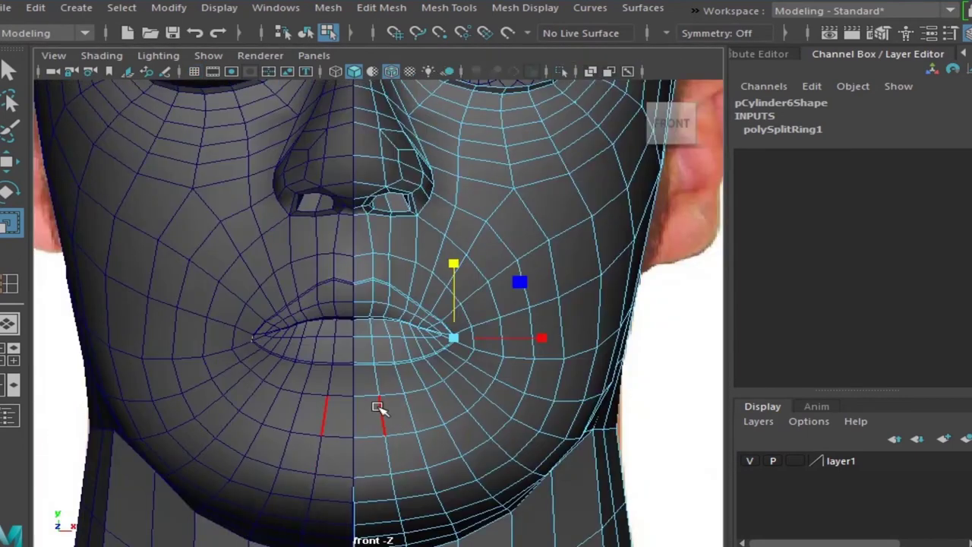
scroll(428, 404, "up", 5)
scroll(380, 323, "up", 2)
left_click(414, 310)
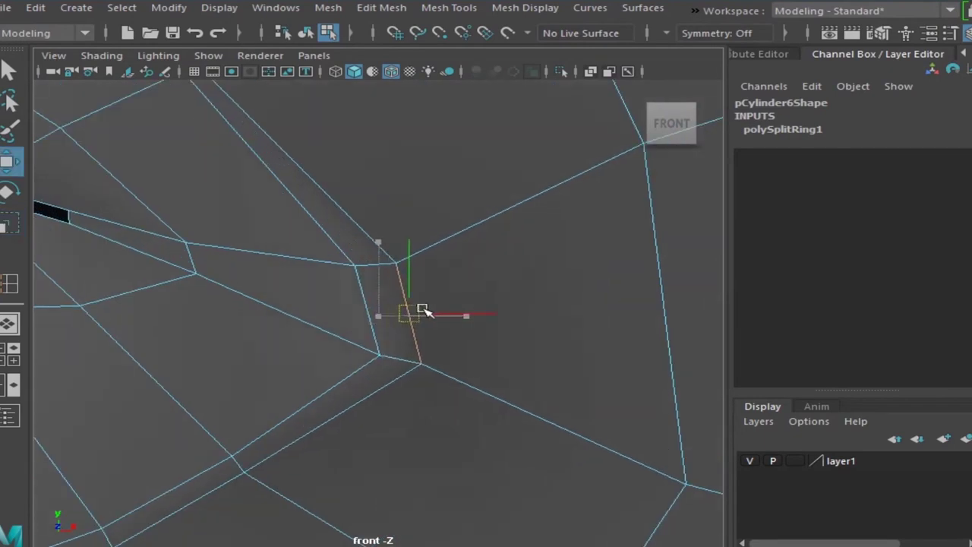
Step: Stretch the mouth-corner edge larger, then move it back toward the cheek in side view
left_click_drag(419, 306, 444, 312)
key("w")
scroll(448, 361, "down", 1)
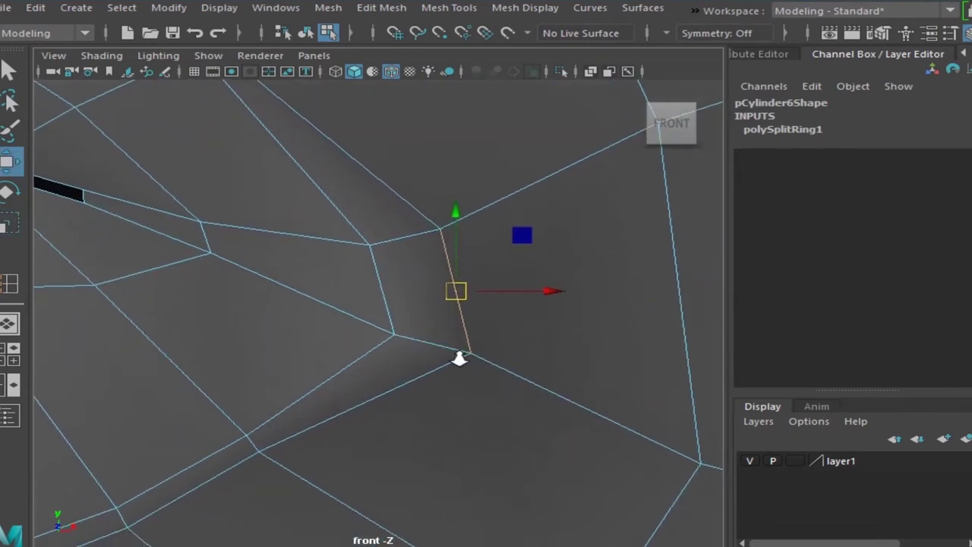
scroll(441, 358, "down", 3)
key("space")
key("space")
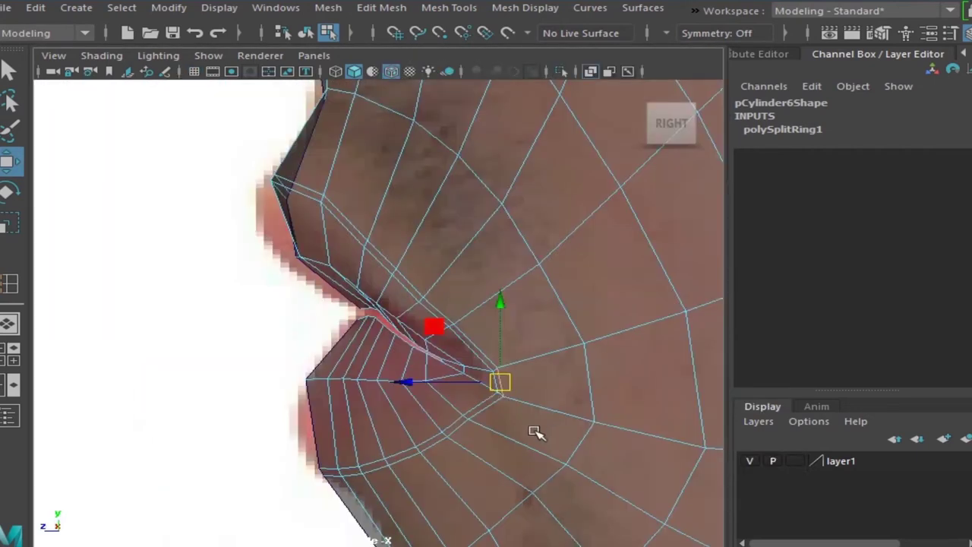
scroll(460, 390, "up", 2)
scroll(501, 413, "up", 2)
middle_click_drag(501, 412, 461, 351, "alt")
left_click_drag(460, 352, 471, 357)
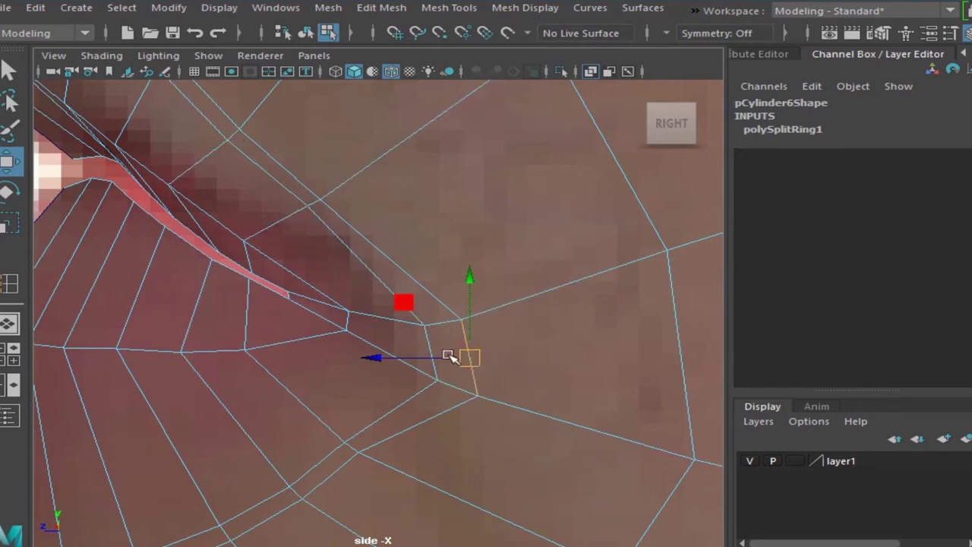
Step: Move mouth-corner and lower-lip vertices toward the side reference outline
key("F9")
left_click(462, 319)
mouse_move(466, 317)
left_mouse_down()
mouse_move(494, 321)
mouse_move(488, 316)
left_mouse_up()
left_click(479, 396)
left_click(437, 380)
left_click_drag(437, 379, 427, 368)
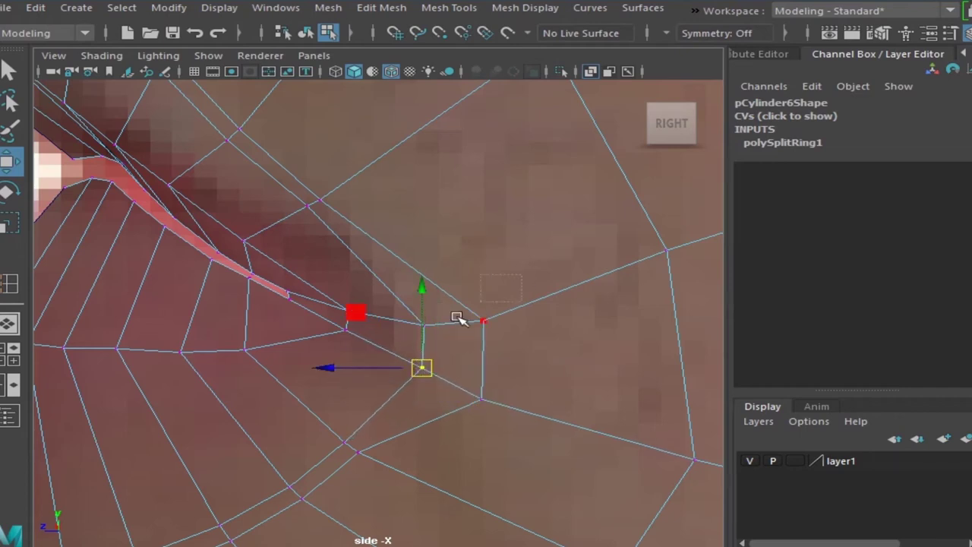
left_click_drag(407, 416, 456, 362)
Step: With Soft Select on, nudge a lip-profile vertex slightly outward
key("F8")
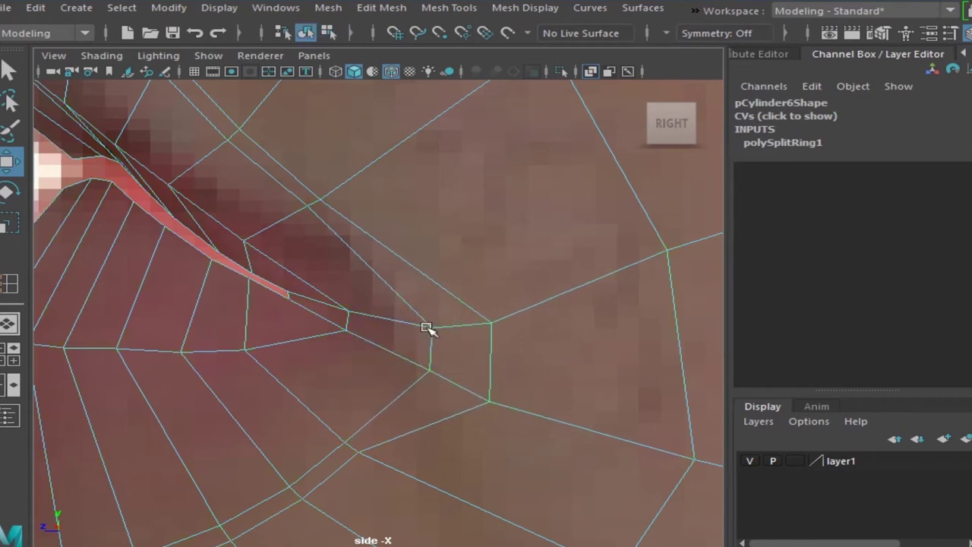
scroll(428, 328, "down", 5)
scroll(357, 289, "up", 3)
scroll(395, 334, "up", 3)
scroll(319, 326, "up", 3)
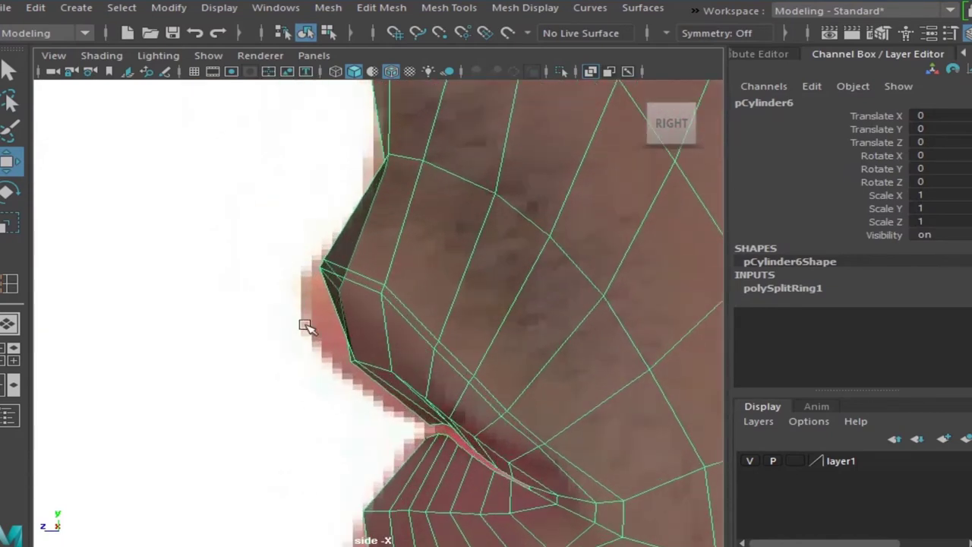
key("F9")
left_click(343, 378)
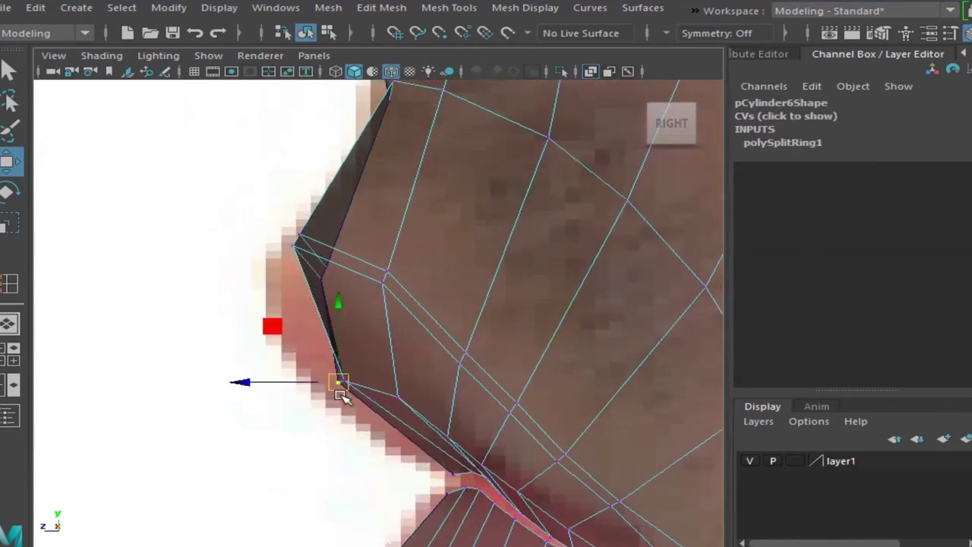
key("b")
left_click_drag(339, 396, 328, 400)
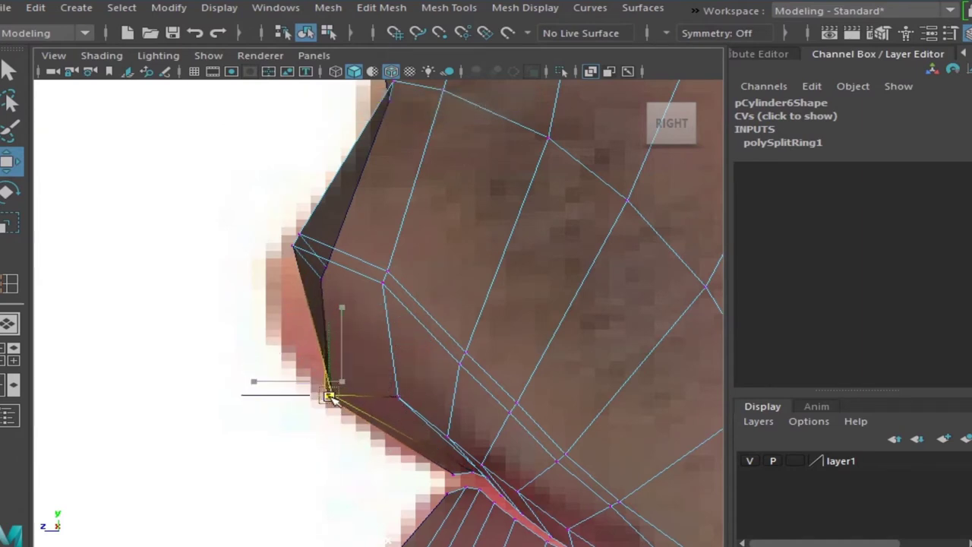
Step: Move the upper-lip corner vertices out to the profile and insert a new edge loop around the lips
left_click(405, 395)
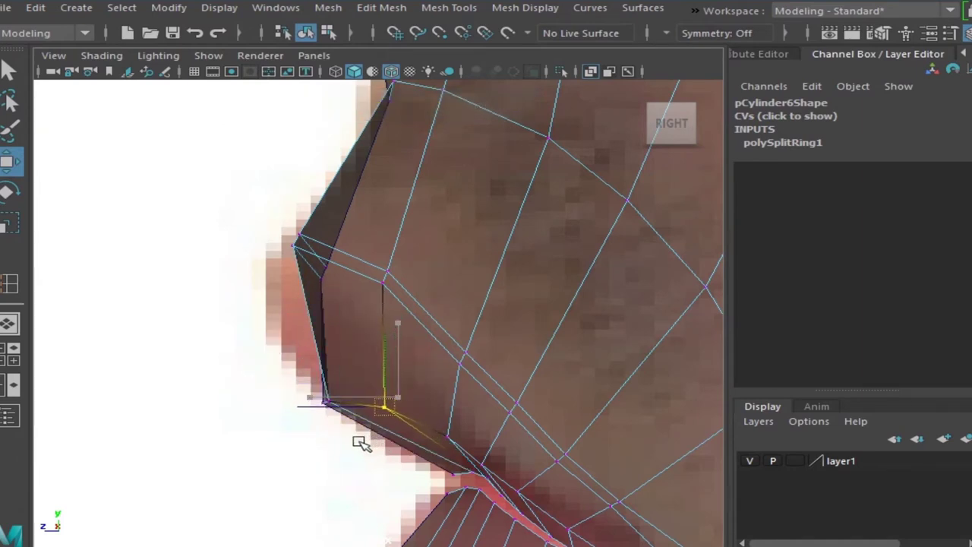
key("F8")
key("F8")
left_click_drag(202, 219, 341, 293)
left_click_drag(315, 254, 303, 255)
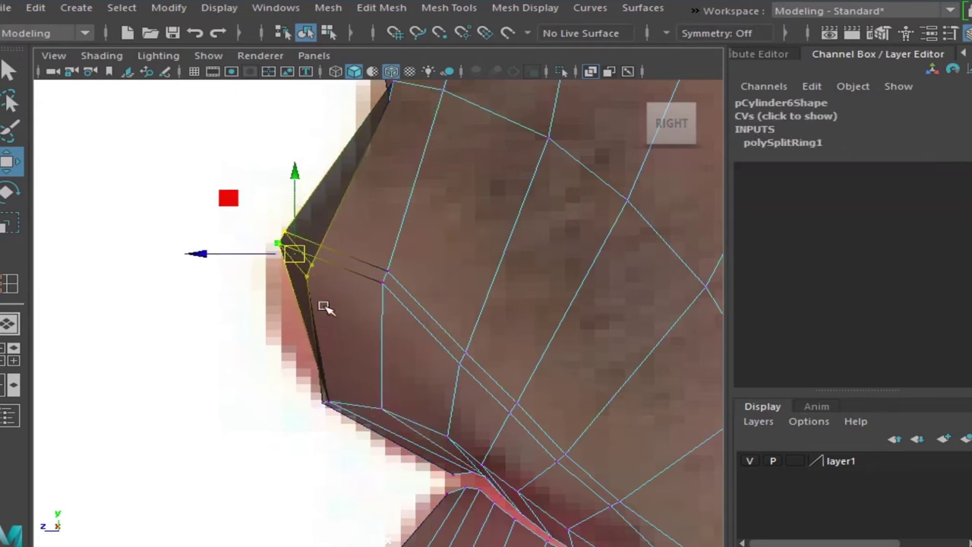
key("F8")
right_click_drag(433, 192, 185, 297, "shift")
left_click_drag(312, 336, 315, 332)
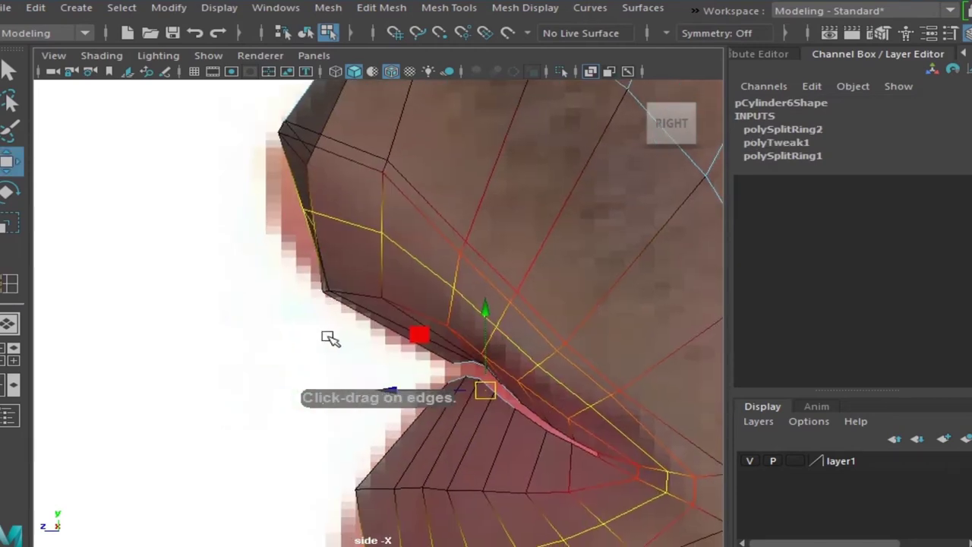
Step: Apply Edit Edge Flow to the lip-fold edge loop and push it outward along X
left_click_drag(384, 394, 375, 393)
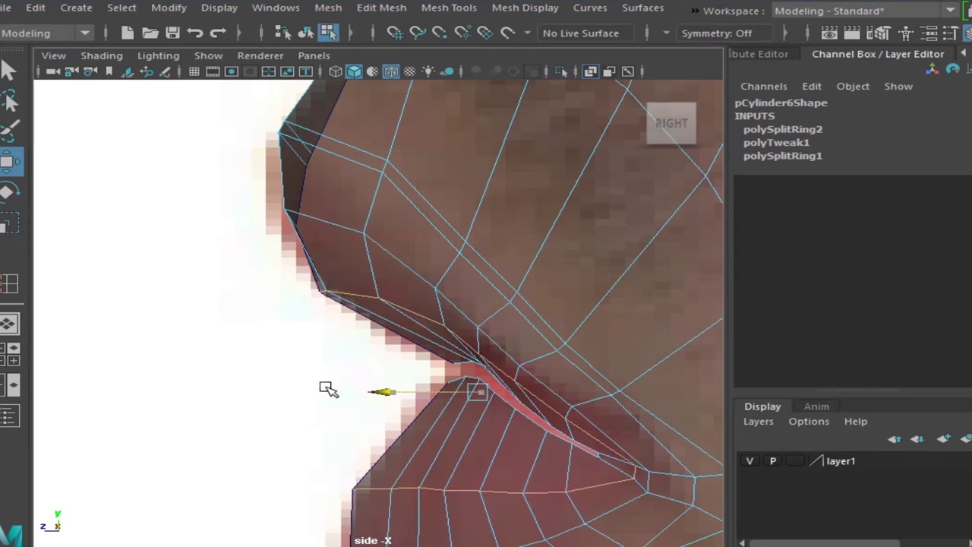
middle_click_drag(330, 389, 336, 391)
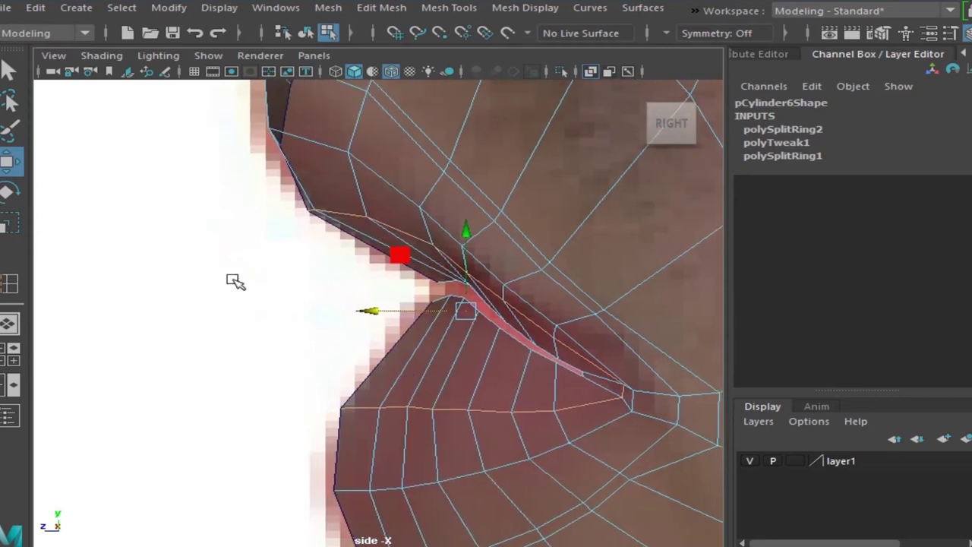
right_click_drag(233, 278, 230, 442, "shift")
key("w")
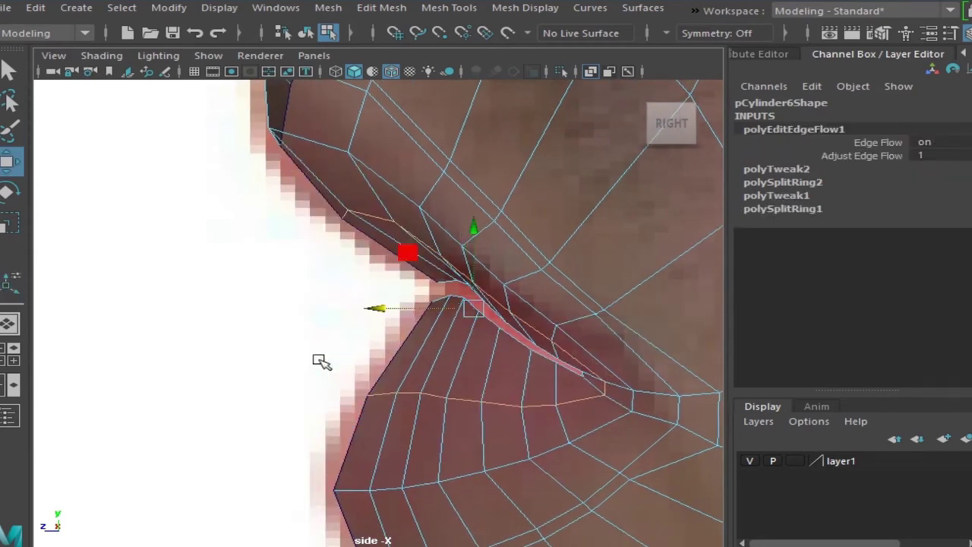
mouse_move(378, 310)
left_mouse_down()
mouse_move(347, 315)
mouse_move(391, 330)
left_mouse_up()
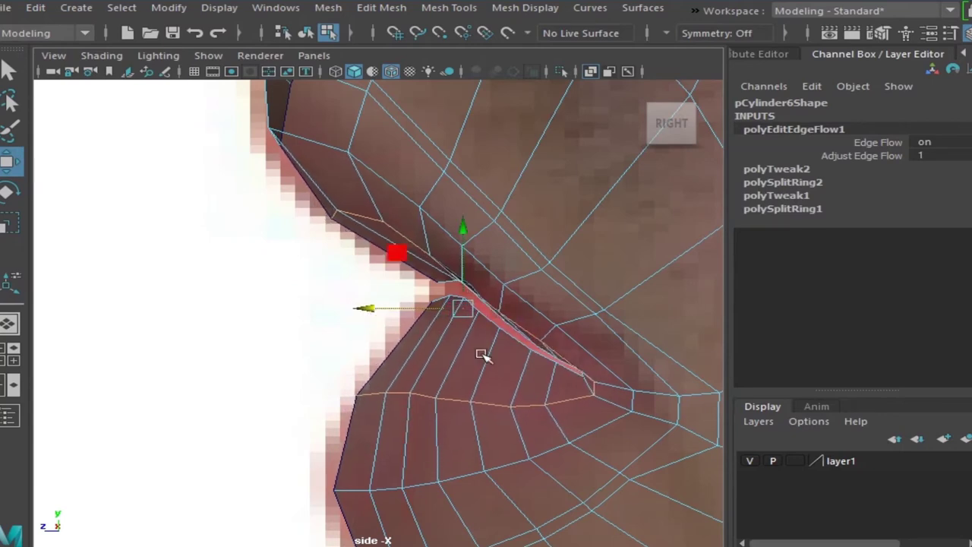
middle_click_drag(258, 304, 242, 307)
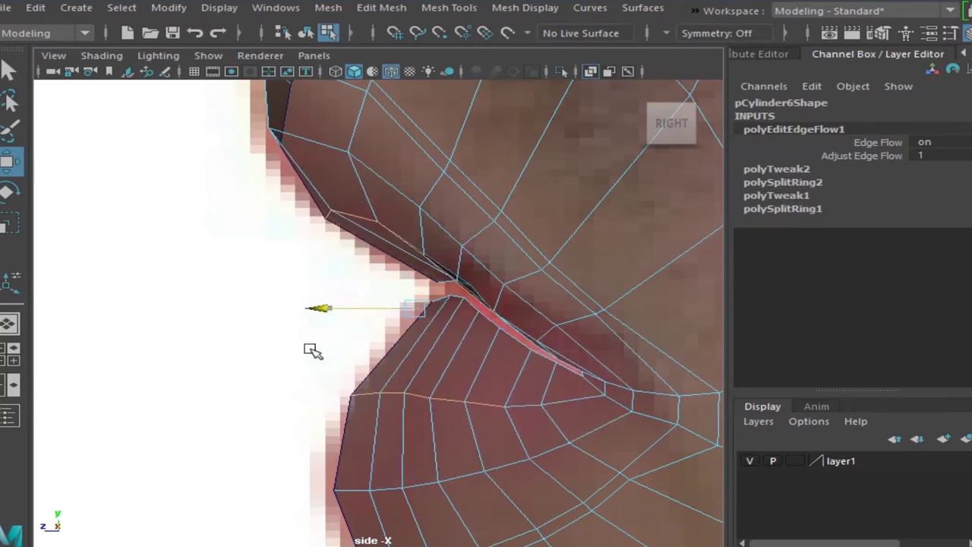
middle_click_drag(313, 347, 300, 352)
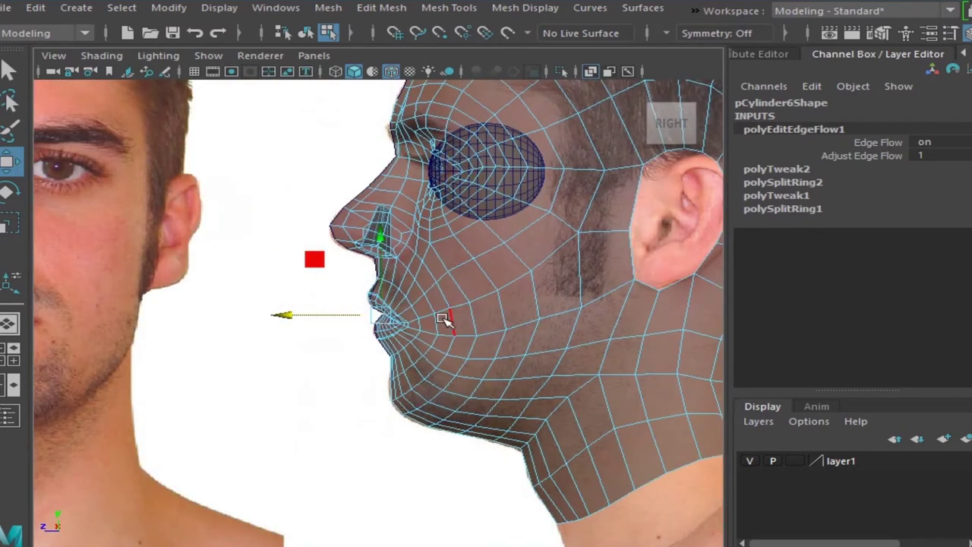
Step: Select vertices below the lower lip in vertex mode
key("F8")
scroll(562, 389, "up", 1)
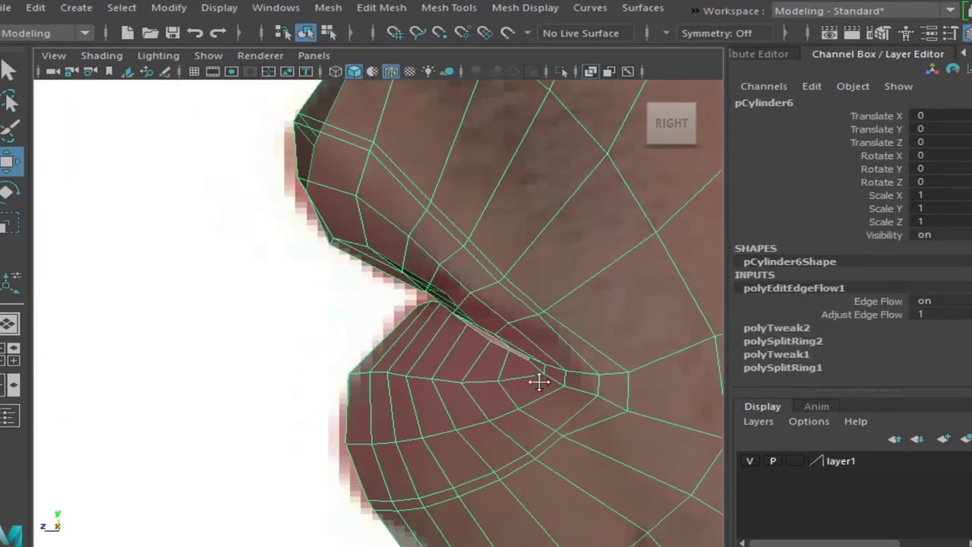
scroll(430, 419, "up", 2)
scroll(463, 413, "up", 1)
key("F9")
left_click(467, 414)
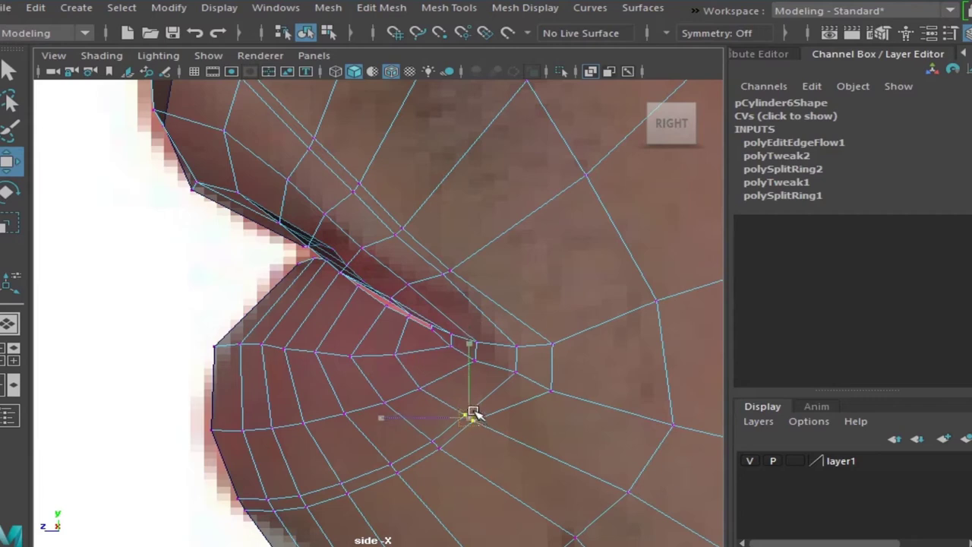
left_click(444, 448)
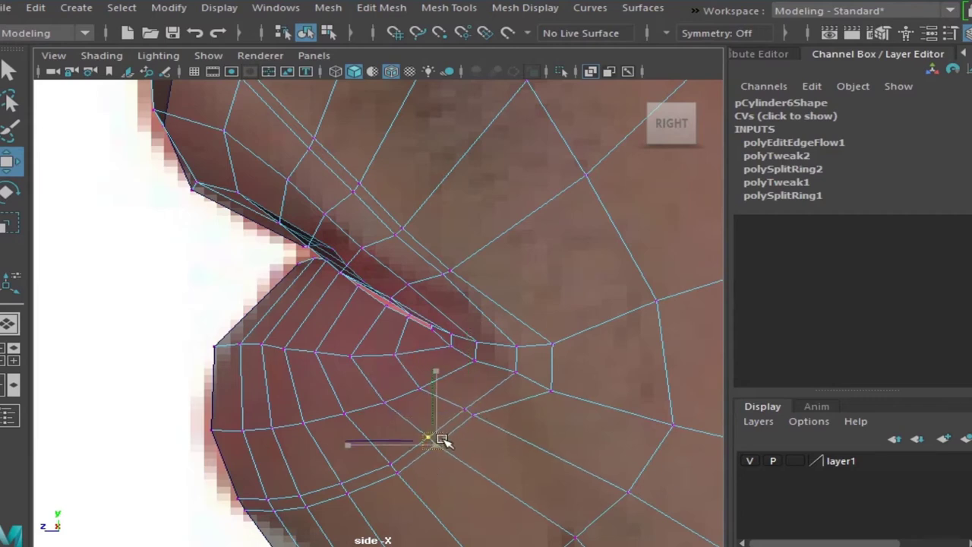
Step: Switch to the front view and frame the whole head
key("space")
key("space")
scroll(310, 398, "down", 5)
left_click_drag(311, 370, 322, 356, "alt")
scroll(323, 356, "up", 2)
right_click_drag(494, 327, 538, 298)
scroll(499, 380, "up", 3)
Step: Test-rotate the eyeball sphere pSphere1 in its socket in perspective, then undo the rotation
mouse_move(499, 380)
middle_mouse_down("alt")
mouse_move(507, 348)
mouse_move(495, 404)
middle_mouse_up("alt")
left_click(497, 269)
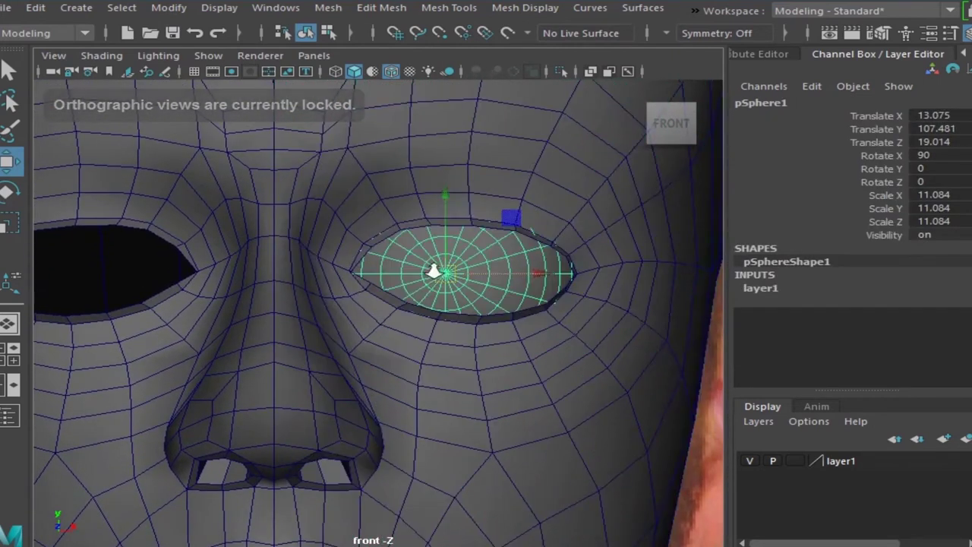
scroll(437, 270, "up", 2)
key("e")
left_click_drag(475, 263, 490, 263)
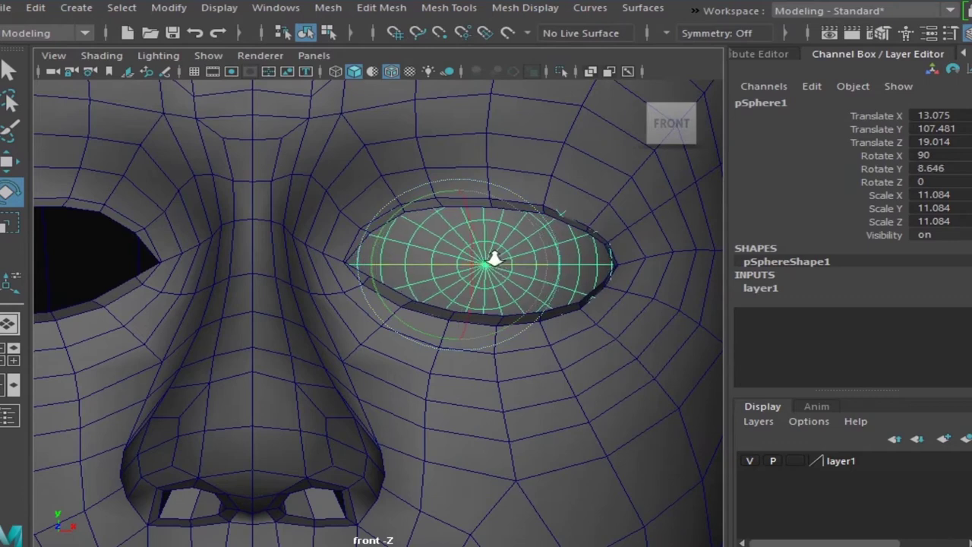
key("a")
key("space")
key("space")
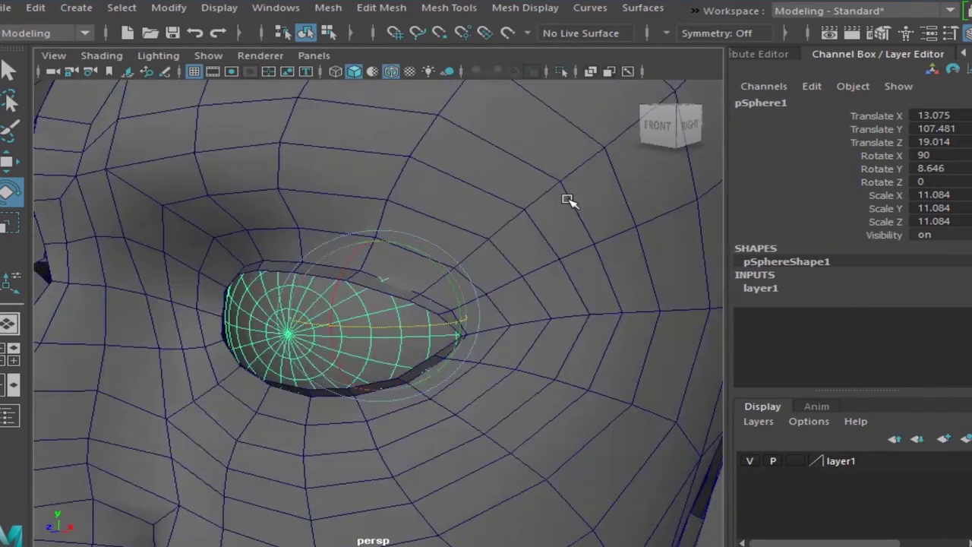
mouse_move(344, 269)
left_mouse_down()
mouse_move(419, 402)
mouse_move(314, 261)
mouse_move(362, 332)
mouse_move(421, 324)
left_mouse_up()
key("ctrl+z")
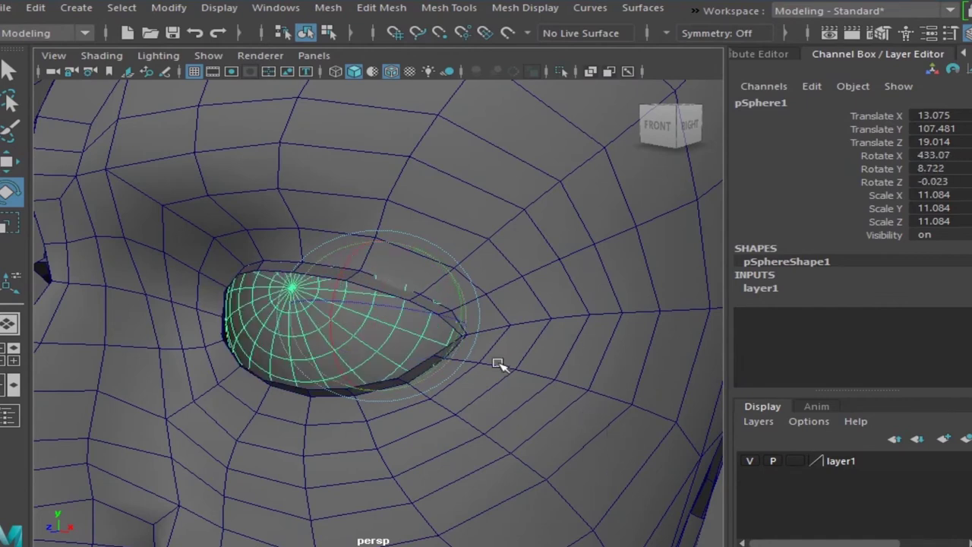
Step: Turn off Wireframe on Shaded, check the eyeball's fit by rotating it, then undo back to X 90
key("a")
left_click(620, 347)
scroll(319, 89, "up", 5)
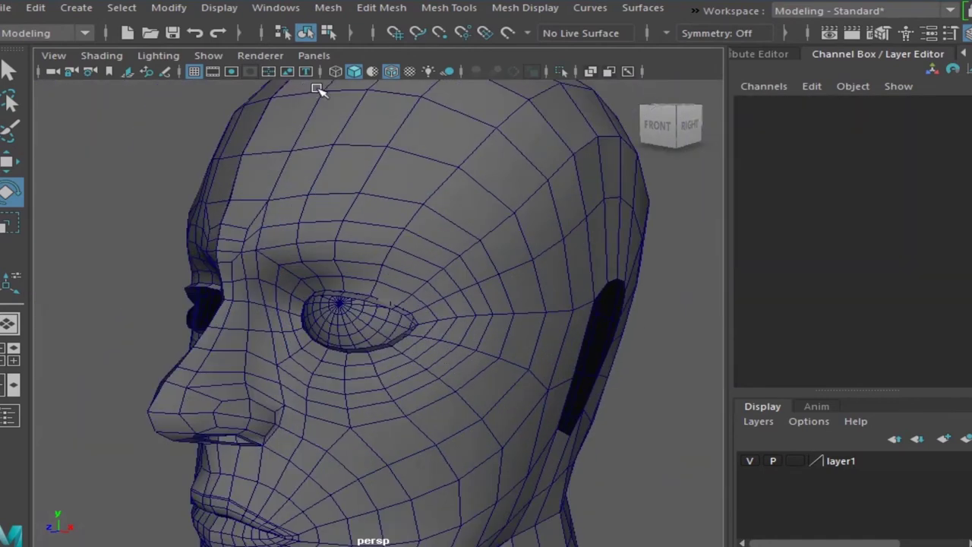
left_click(393, 73)
left_click(355, 337)
mouse_move(346, 313)
left_mouse_down()
mouse_move(400, 393)
mouse_move(786, 426)
left_mouse_up()
left_click(786, 426)
left_click(662, 324)
left_click(357, 327)
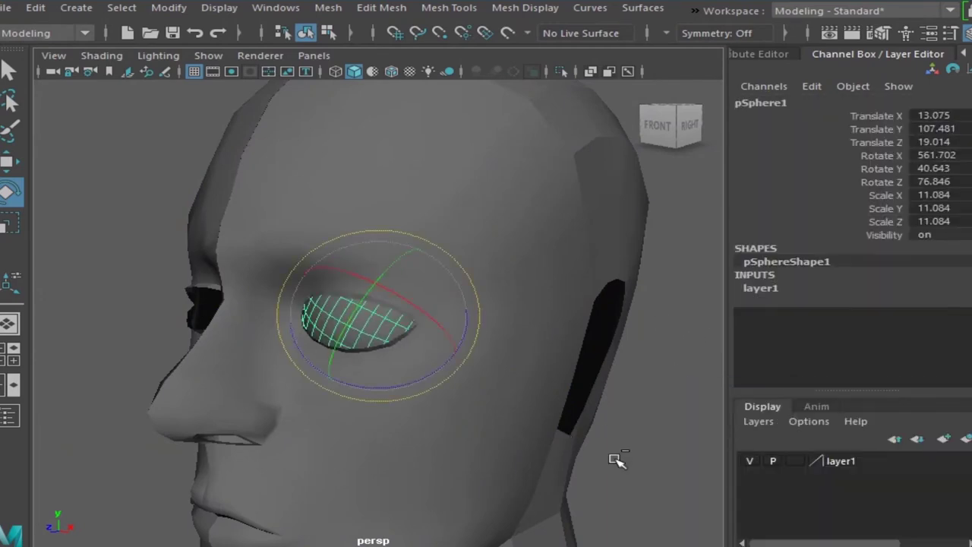
left_click(616, 461)
key("ctrl+z")
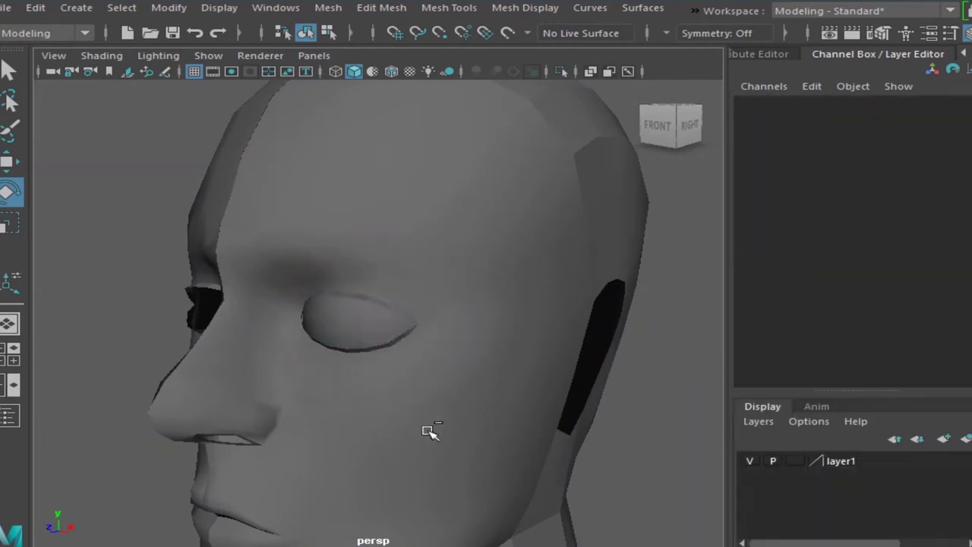
key("ctrl+z")
key("ctrl+z")
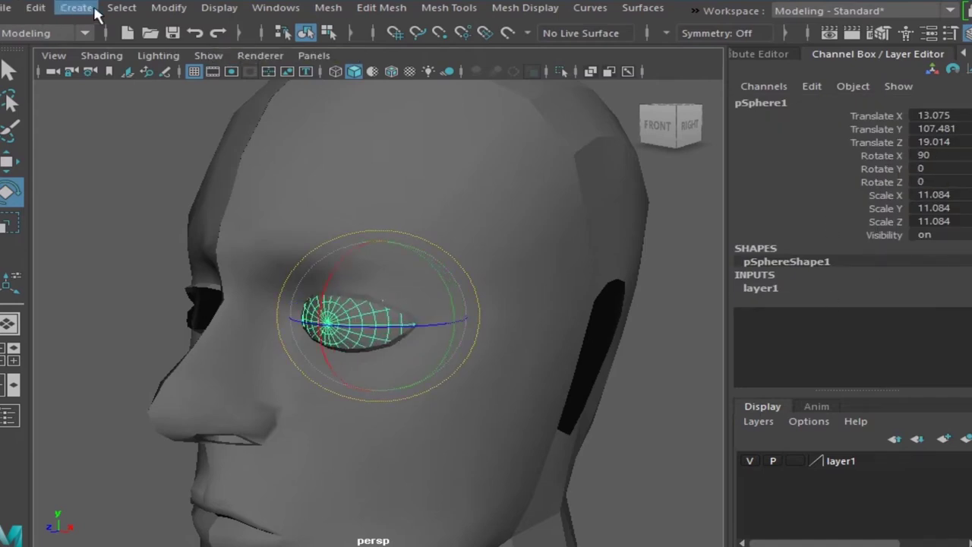
left_click(169, 8)
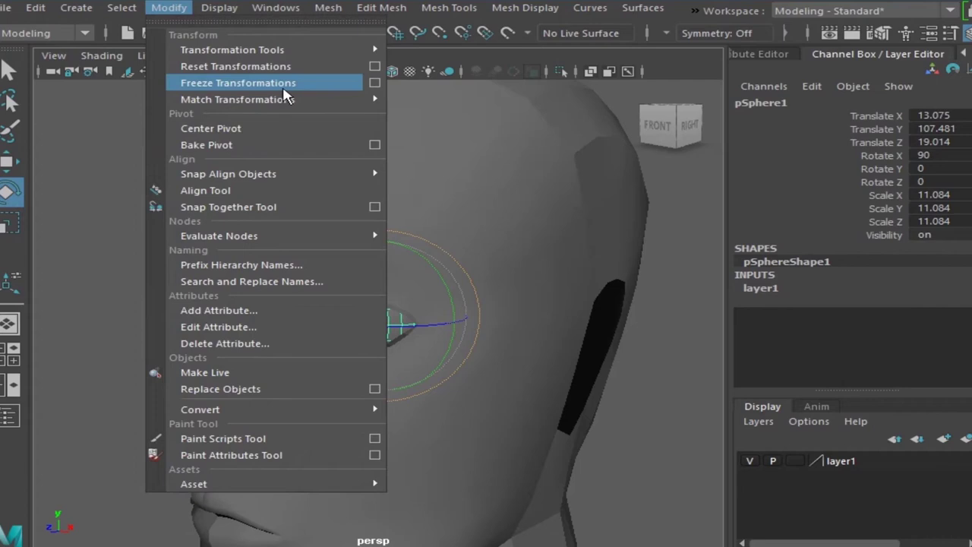
Step: Freeze pSphere1's transforms in front view, then tilt it to Rotate X -2.059
left_click(678, 385)
key("space")
key("space")
scroll(394, 325, "up", 5)
left_click(475, 280)
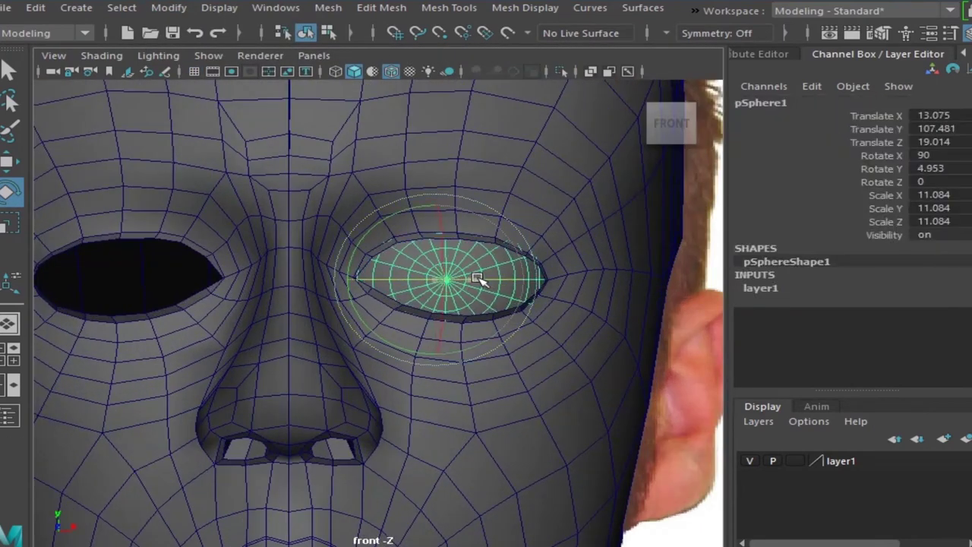
left_click(169, 8)
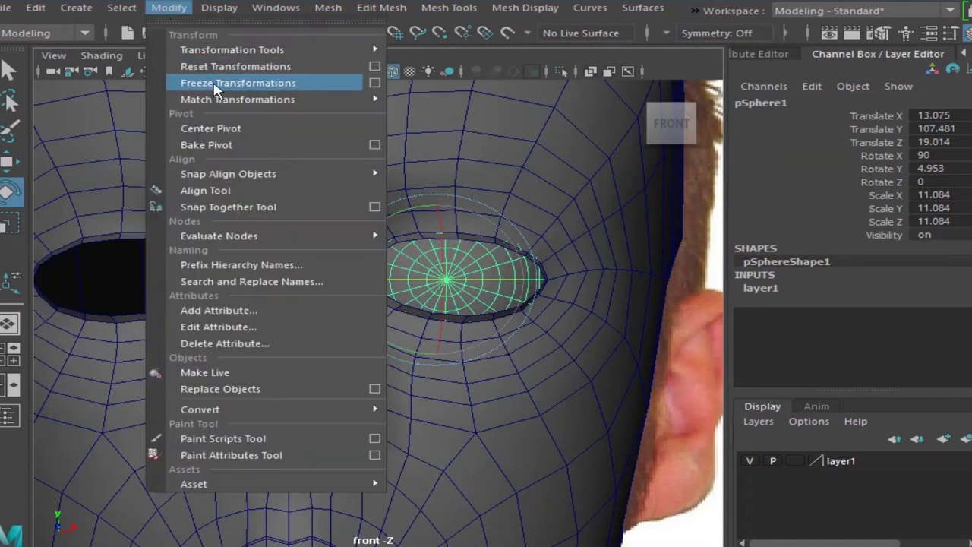
left_click(215, 80)
left_click_drag(435, 251, 475, 267)
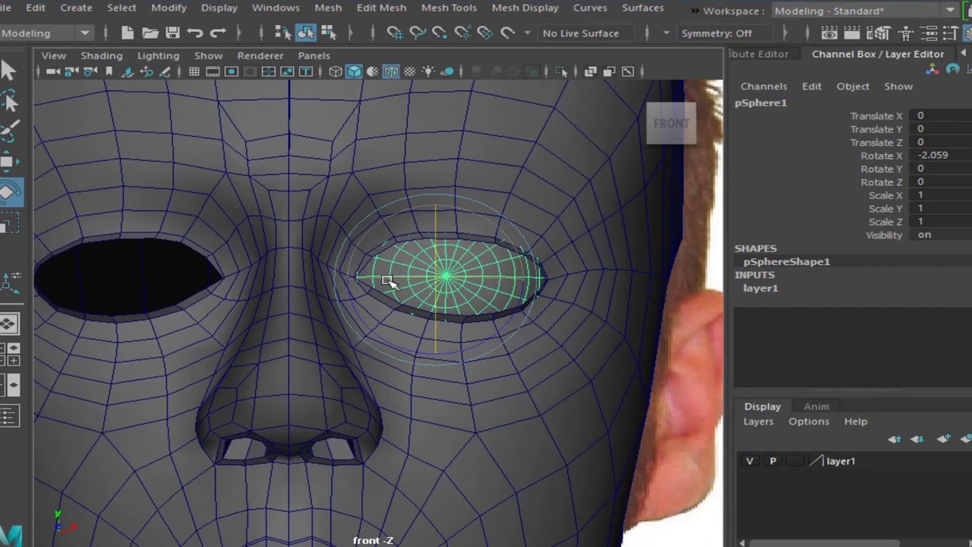
scroll(490, 249, "up", 2)
key("r")
scroll(517, 276, "down", 2)
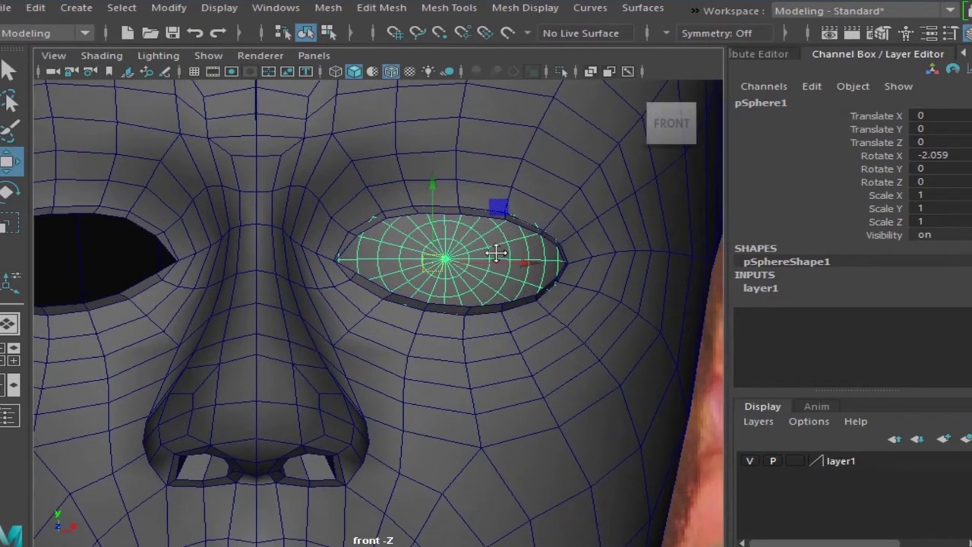
Step: Select a centre-seam vertex on the head mesh and nudge it right along X
scroll(456, 273, "down", 1)
scroll(405, 342, "up", 3)
scroll(401, 387, "up", 2)
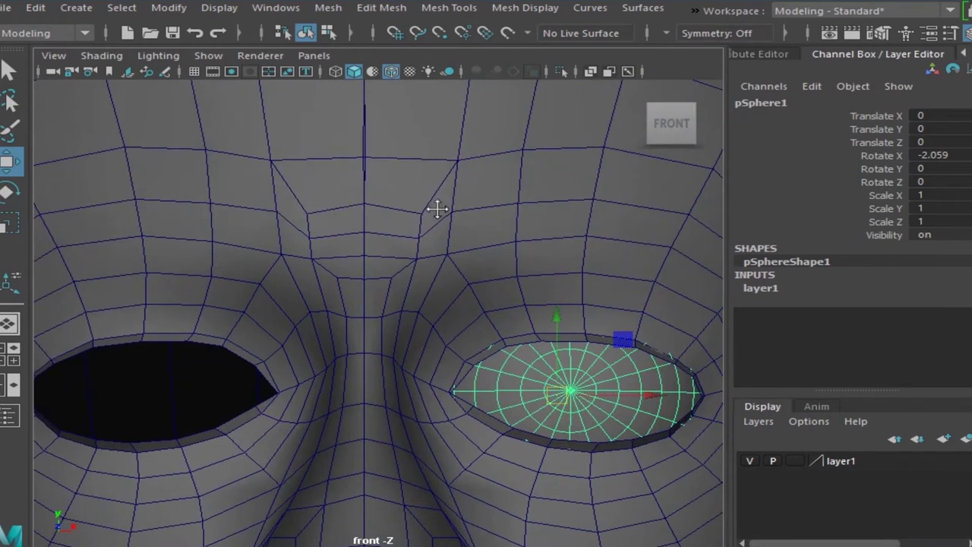
scroll(414, 243, "up", 3)
right_click_drag(391, 279, 360, 235)
left_click(360, 234)
scroll(410, 259, "up", 1)
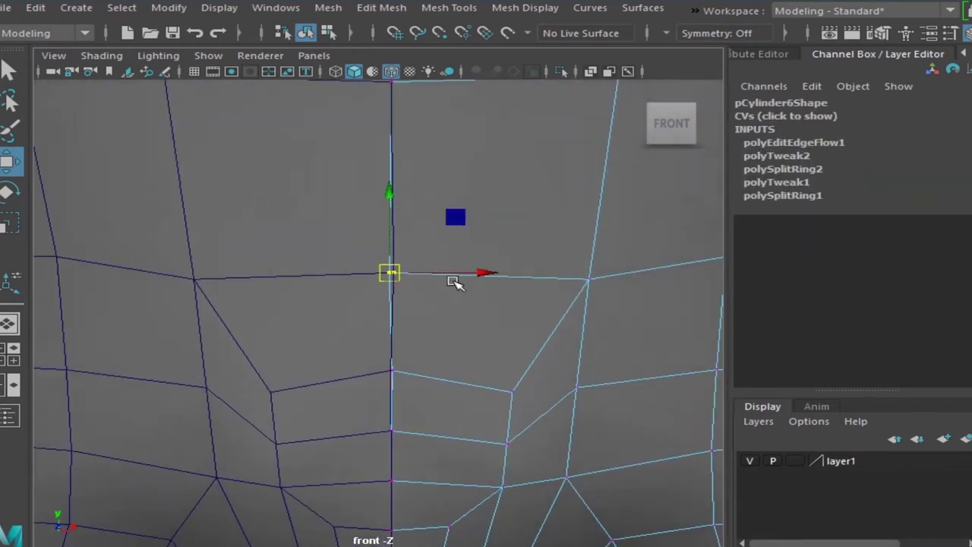
left_click_drag(486, 274, 490, 273, "shift")
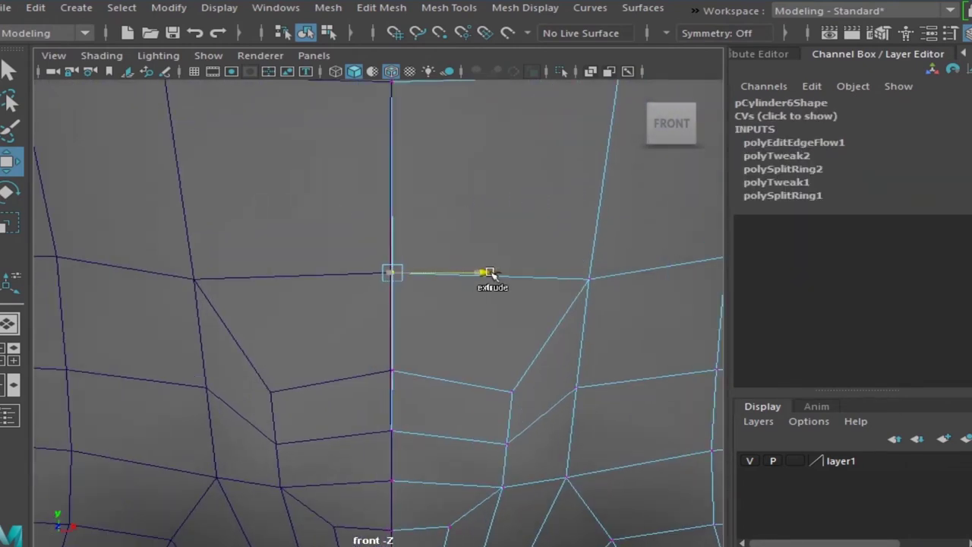
Step: Select a forehead seam vertex and view the head against the side profile photo
scroll(462, 314, "down", 5)
scroll(445, 330, "up", 3)
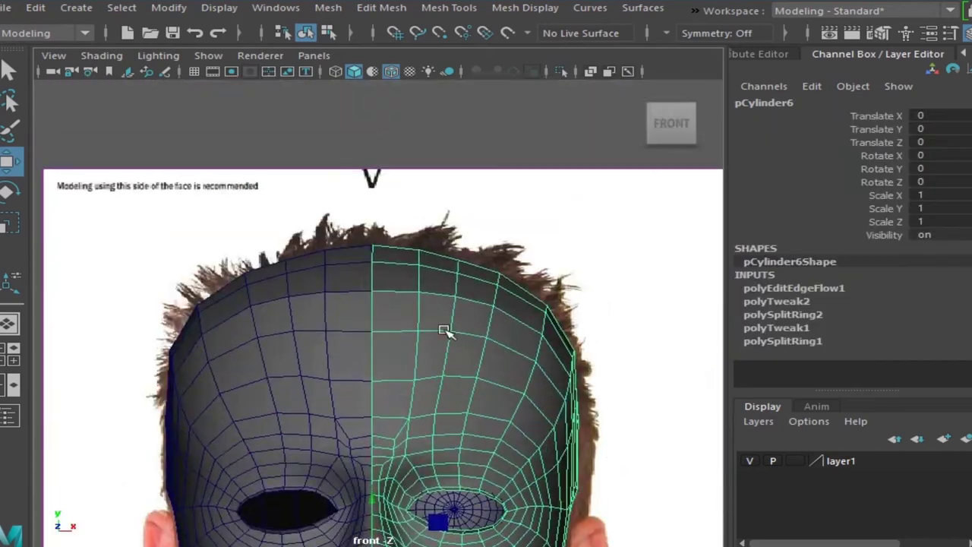
right_click_drag(228, 343, 147, 343)
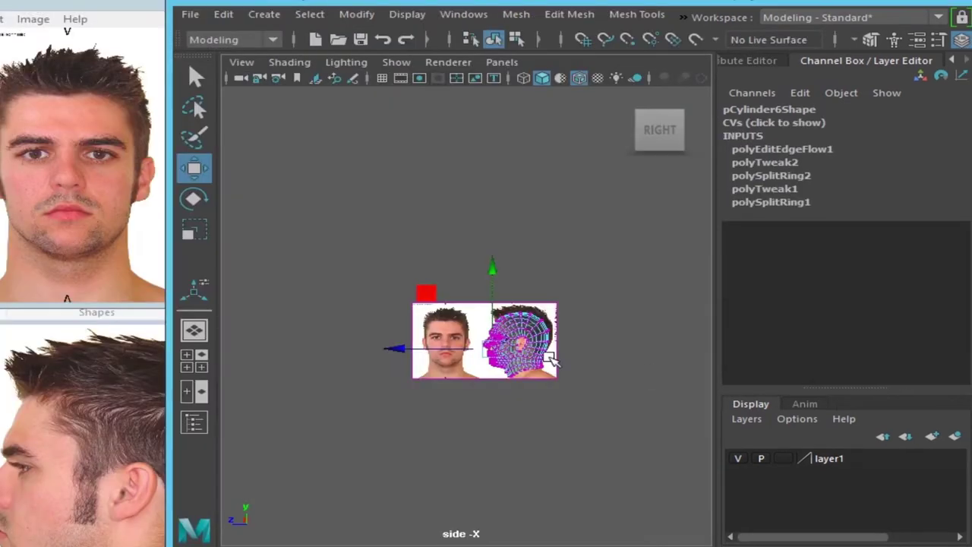
scroll(332, 439, "up", 3)
scroll(332, 439, "up", 3)
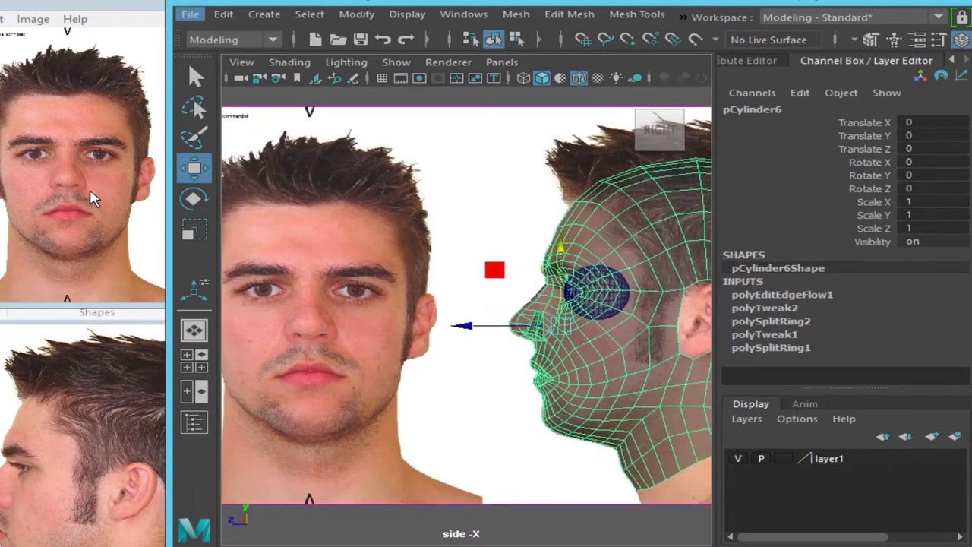
Step: Move a diagonal cheek edge right to match the side profile photo
scroll(303, 349, "up", 2)
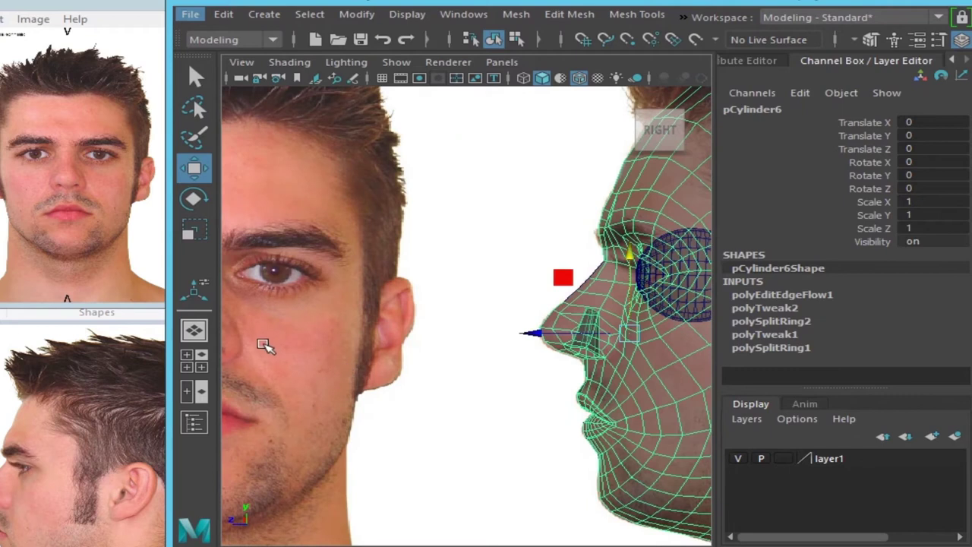
scroll(526, 332, "up", 2)
scroll(526, 332, "up", 2)
scroll(517, 338, "up", 2)
scroll(486, 354, "up", 2)
left_click(456, 360)
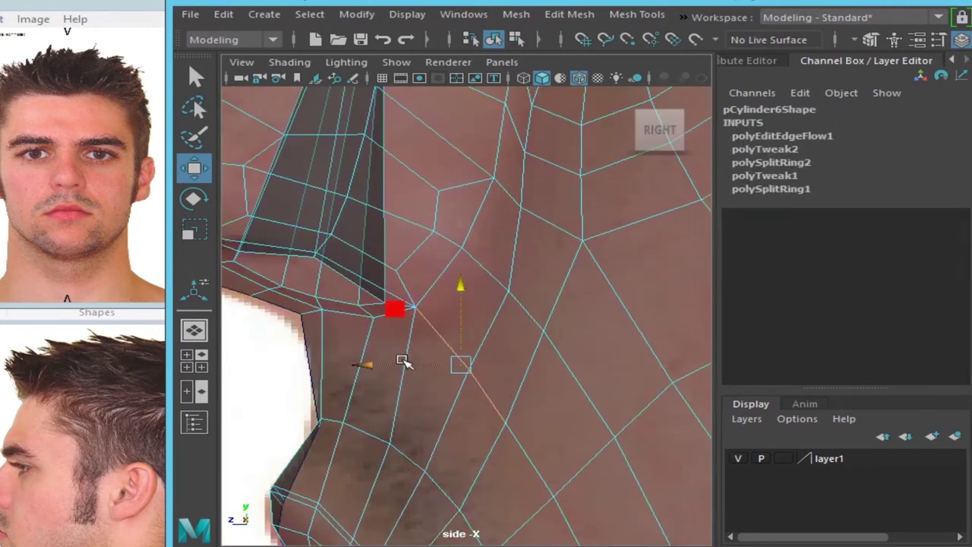
left_click_drag(401, 366, 427, 369)
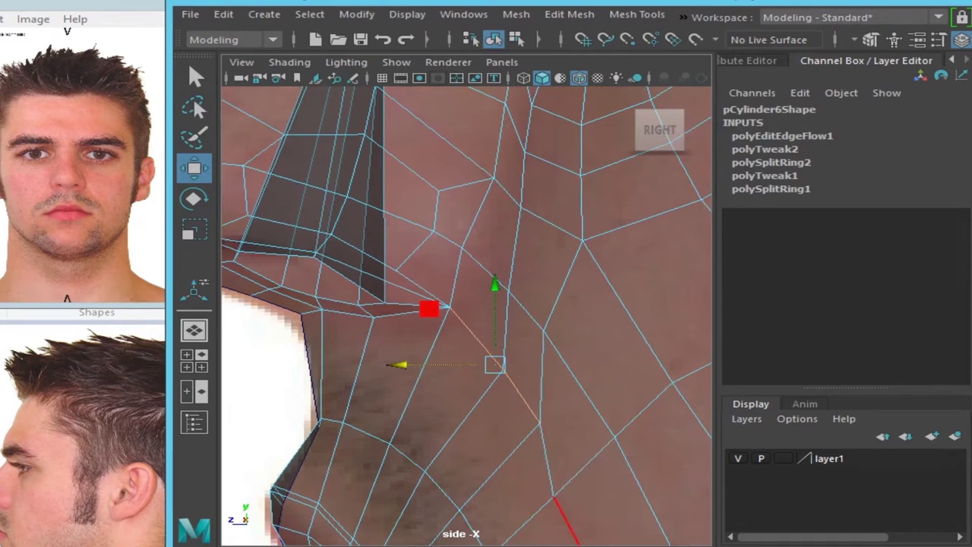
Step: Select the mouth edge loop in perspective and apply Bevel Edge with Fraction 0.68
key("space")
key("space")
left_click_drag(560, 195, 464, 325, "alt")
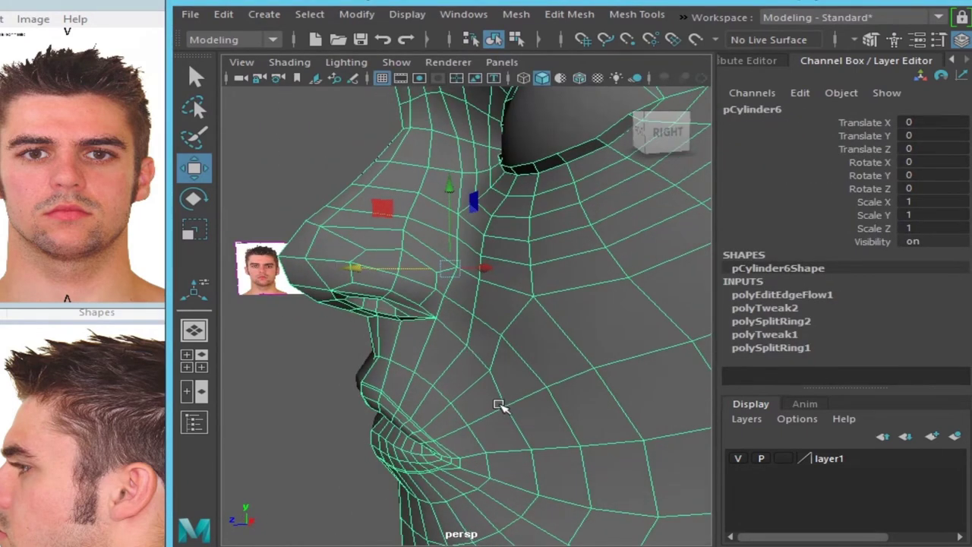
left_click(494, 407)
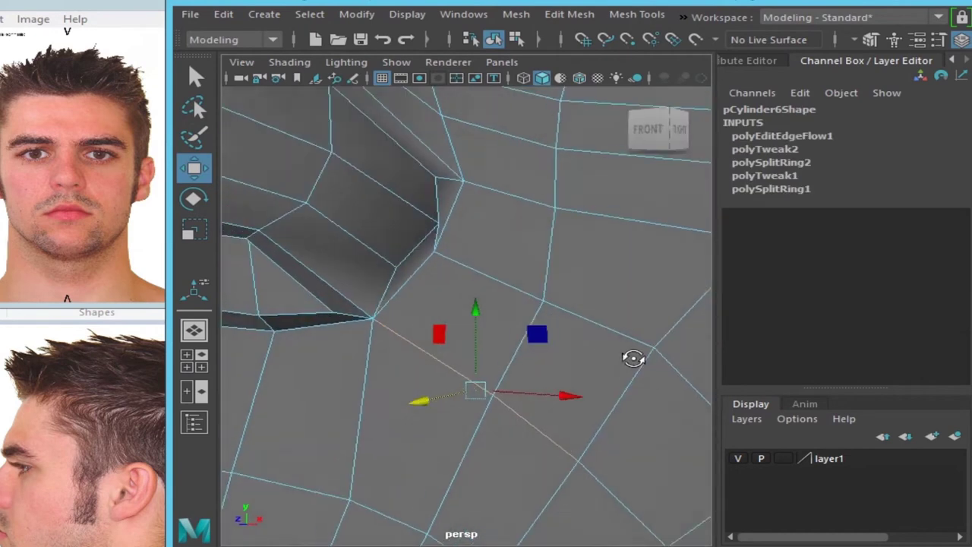
left_click_drag(488, 410, 468, 306, "alt")
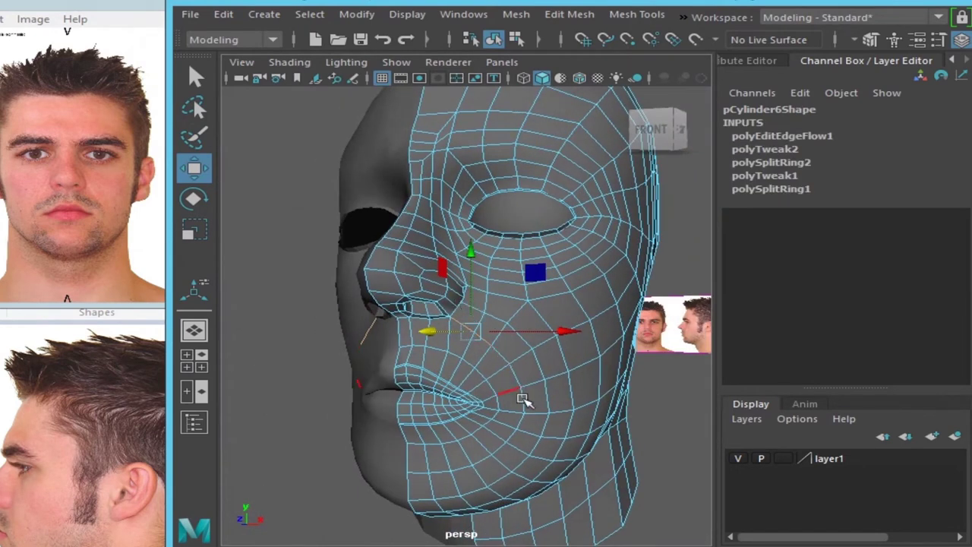
scroll(429, 362, "up", 5)
left_click_drag(430, 362, 434, 265, "alt")
scroll(456, 315, "down", 2)
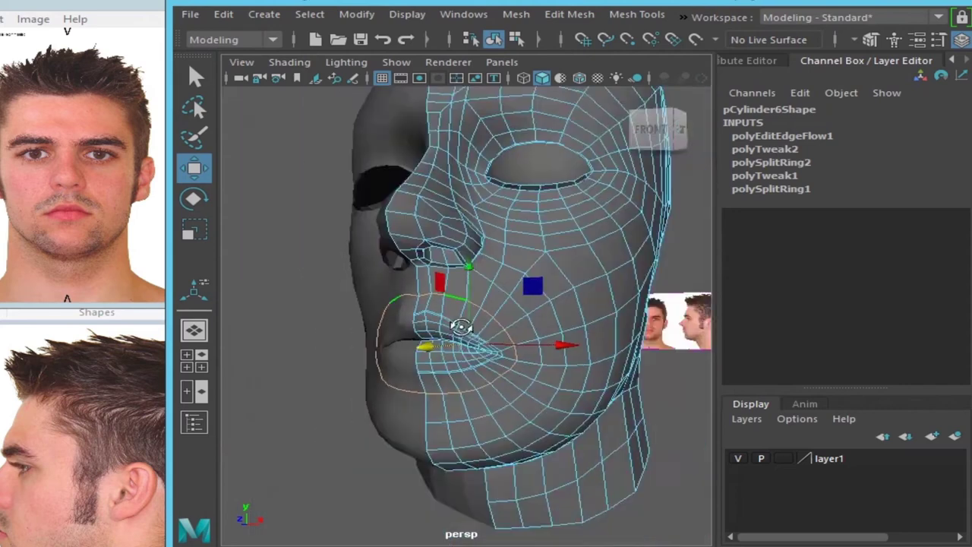
scroll(580, 206, "up", 3)
mouse_move(574, 208)
right_mouse_down("shift")
mouse_move(573, 342)
mouse_move(673, 207)
right_mouse_up("shift")
left_click_drag(615, 337, 645, 335)
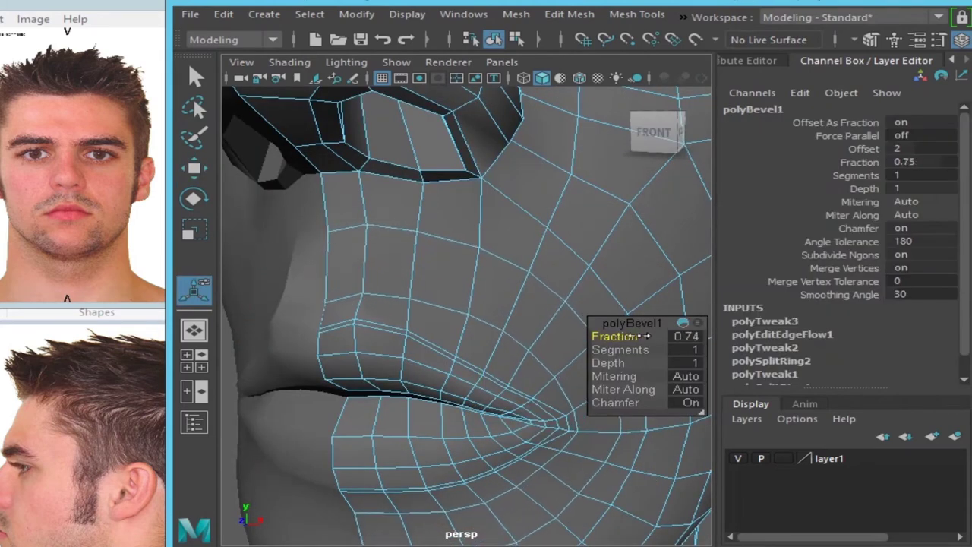
key("F8")
left_click_drag(482, 282, 496, 292, "alt")
left_click(190, 15)
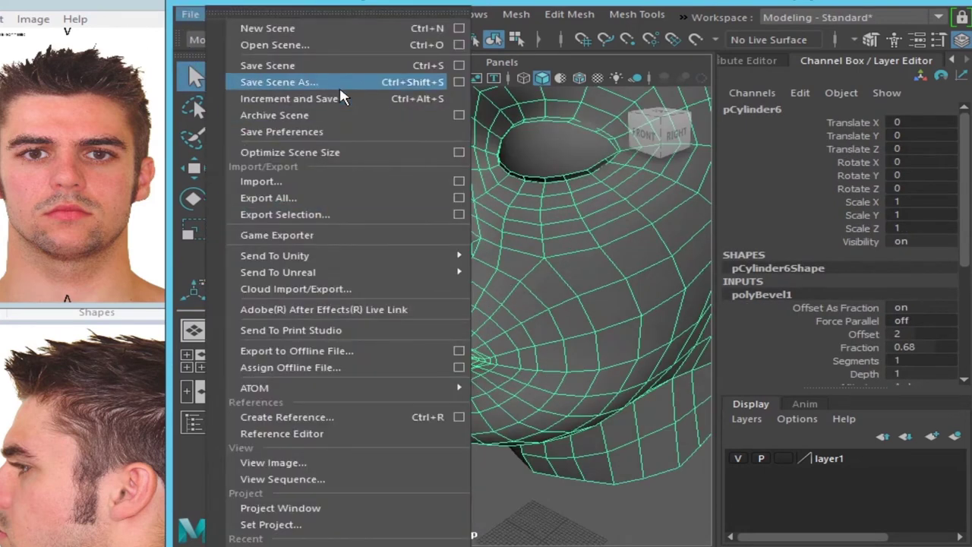
Step: Bring up the Save Scene As dialog, then close it without saving
left_click(330, 88)
left_click(196, 14)
left_click(322, 84)
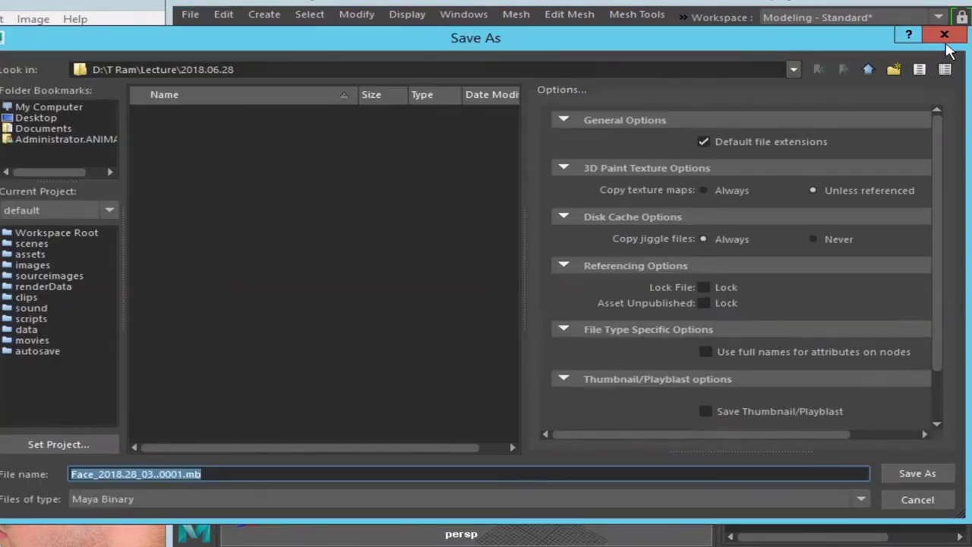
left_click(945, 35)
Step: Zoom and orbit the perspective view to look down on the head's chin
scroll(495, 245, "up", 3)
scroll(505, 250, "up", 1)
scroll(500, 277, "down", 4)
scroll(531, 243, "up", 3)
scroll(491, 222, "up", 4)
scroll(517, 244, "down", 5)
scroll(493, 273, "up", 4)
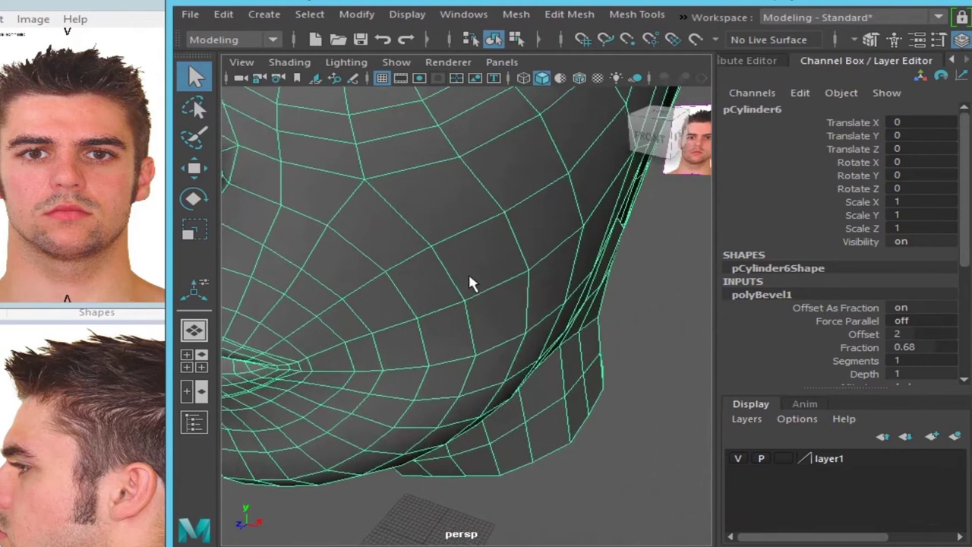
mouse_move(470, 278)
left_mouse_down("alt")
mouse_move(512, 282)
mouse_move(499, 299)
left_mouse_up("alt")
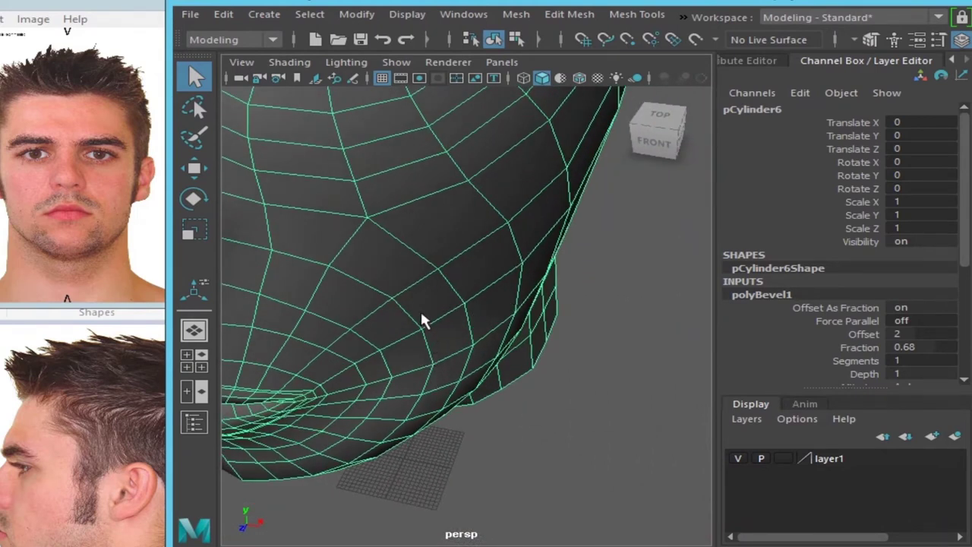
Step: Maximise the side reference view and nudge a cheek vertex beside the mouth slightly left
left_click_drag(448, 339, 325, 319, "alt")
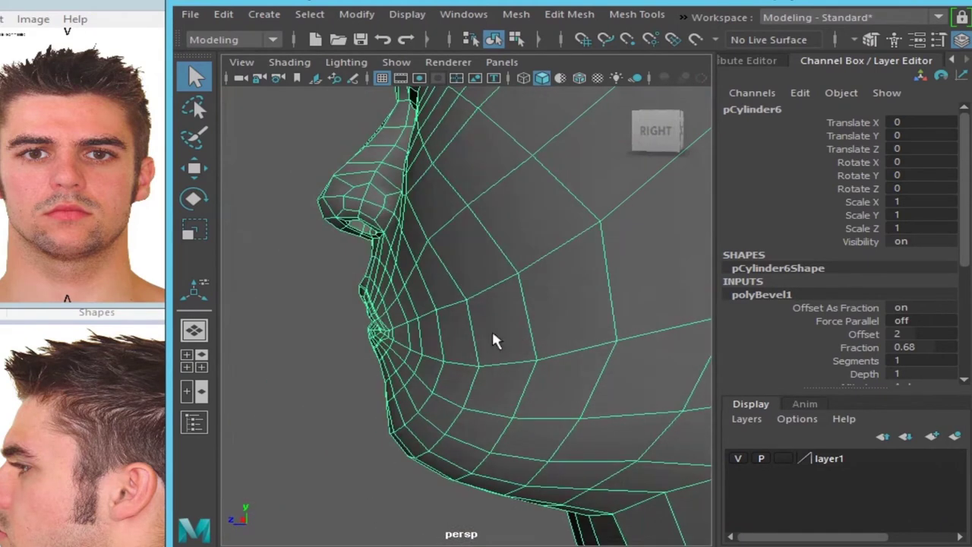
left_click_drag(494, 341, 424, 344, "alt")
key("space")
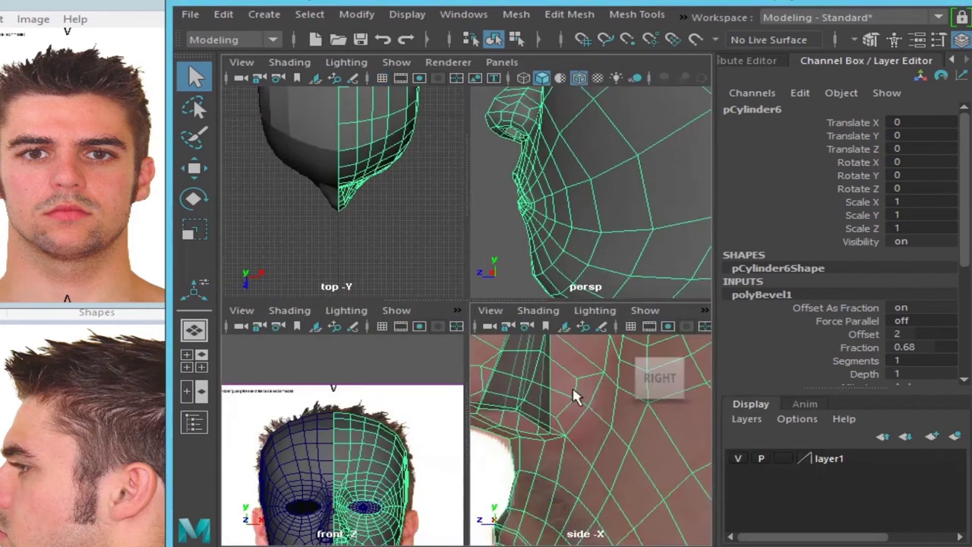
key("space")
scroll(536, 338, "up", 2)
scroll(449, 312, "up", 2)
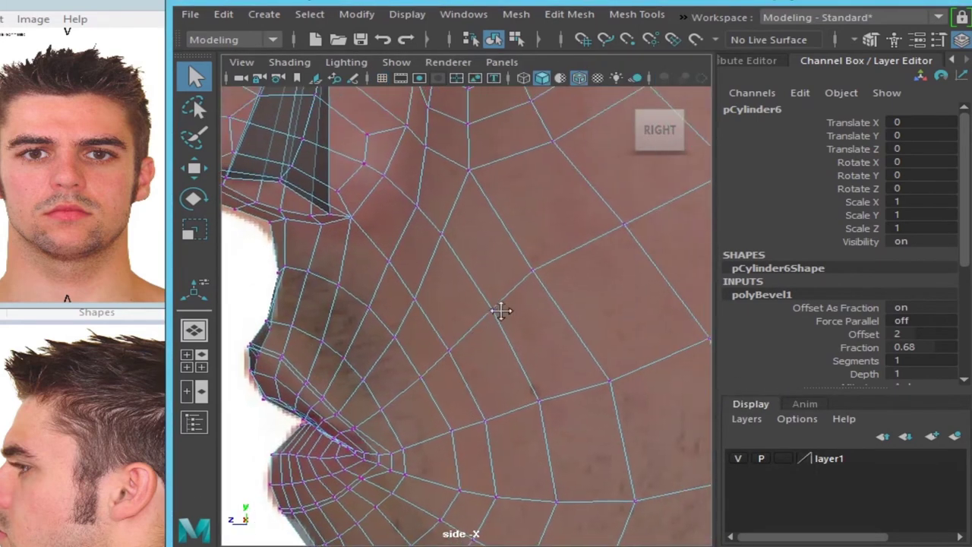
middle_click_drag(504, 311, 445, 347, "alt")
left_click(447, 352)
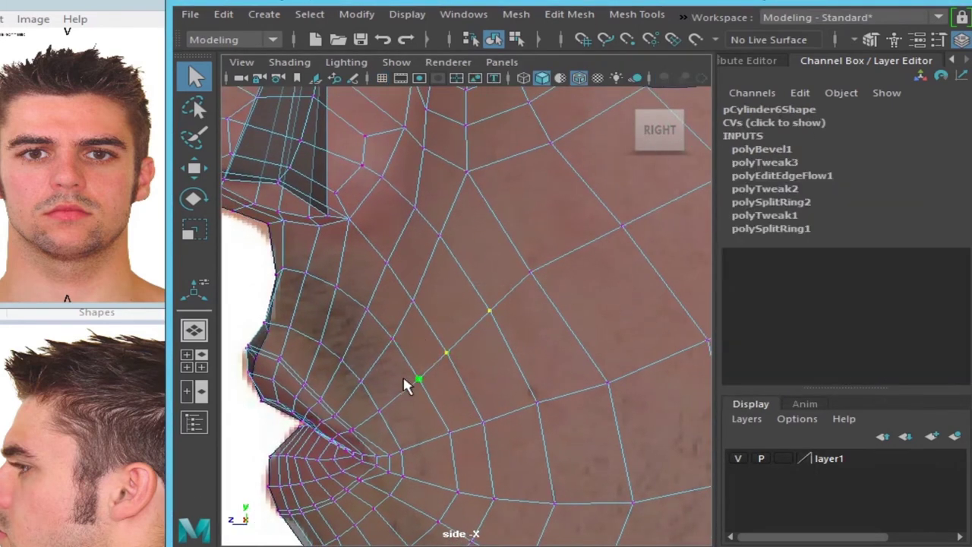
key("w")
left_click_drag(380, 342, 381, 342)
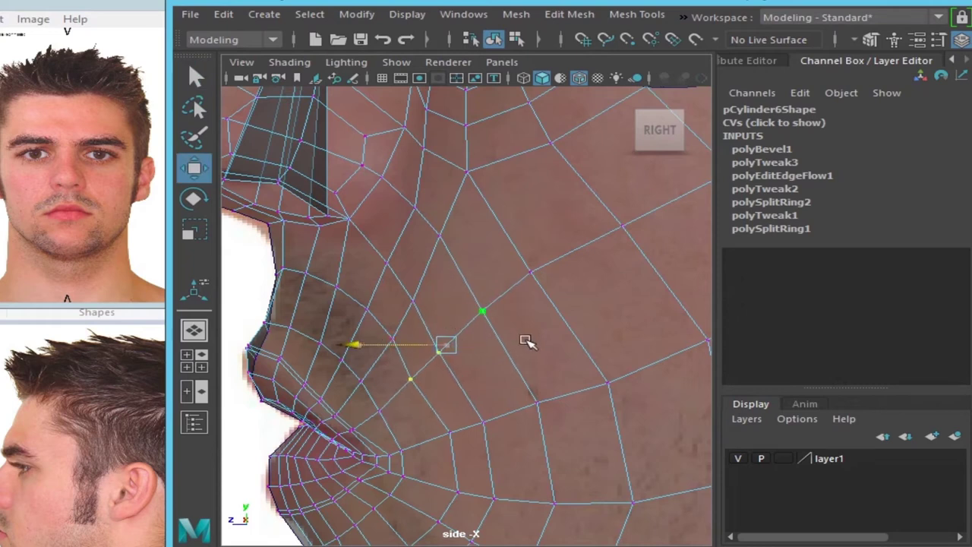
Step: Move the vertex near the mouth corner down and to the left
left_click(532, 270)
left_click(482, 312)
left_click(443, 343)
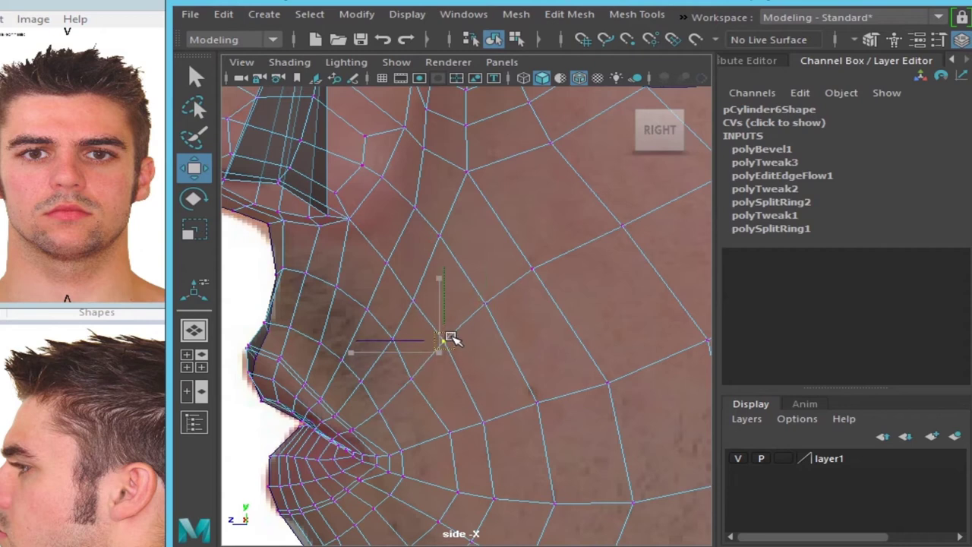
left_click_drag(445, 341, 413, 375)
Step: Shift two vertices beside the mouth corner left and raise the vertex above it
middle_click_drag(406, 369, 489, 325, "alt")
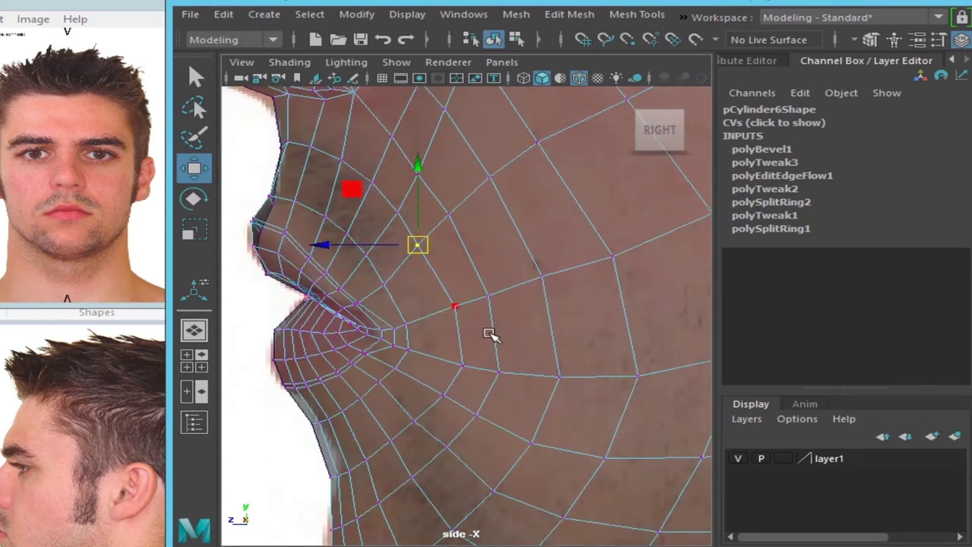
scroll(489, 325, "up", 2)
left_click(453, 384)
left_click_drag(417, 341, 404, 341)
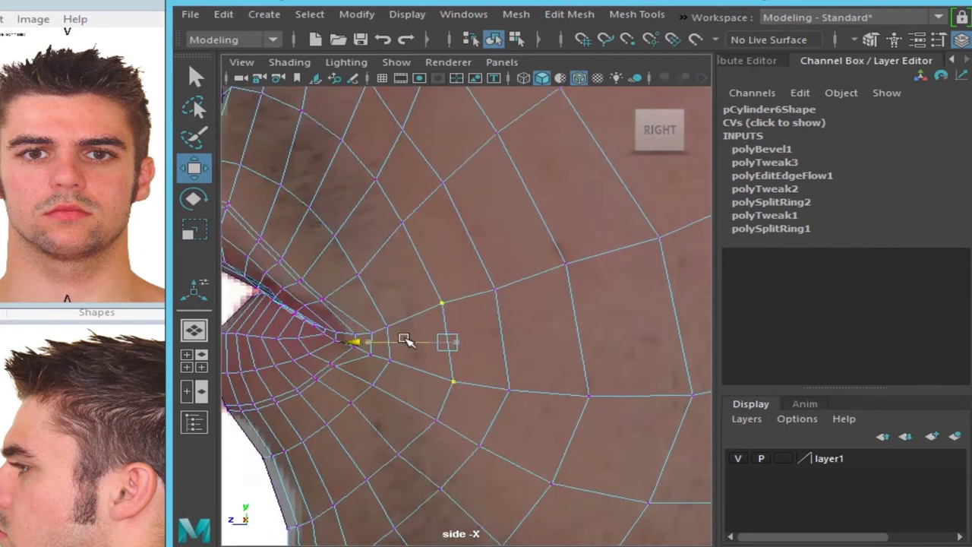
scroll(501, 280, "up", 2)
left_click(460, 310)
left_click_drag(463, 265, 461, 250)
left_click(404, 330, "shift")
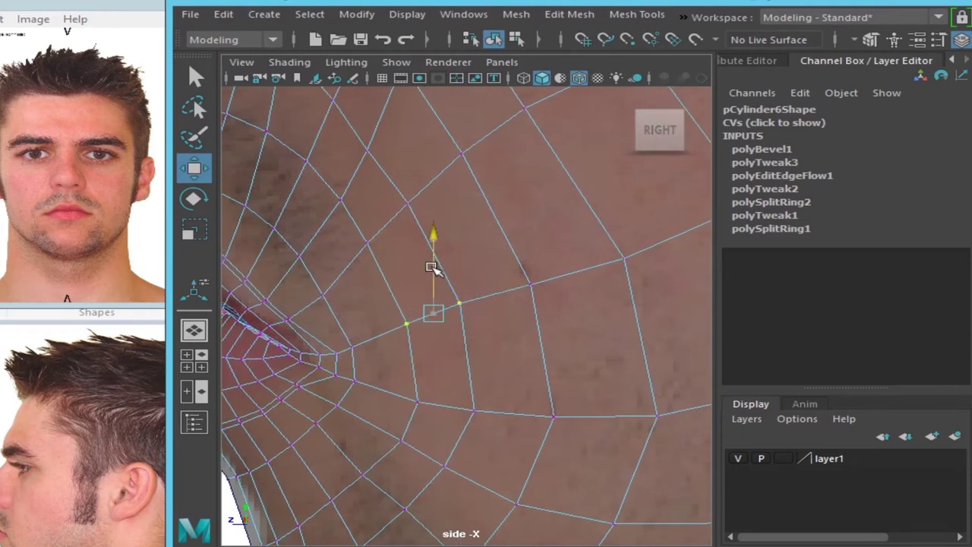
middle_click_drag(523, 284, 486, 300, "alt")
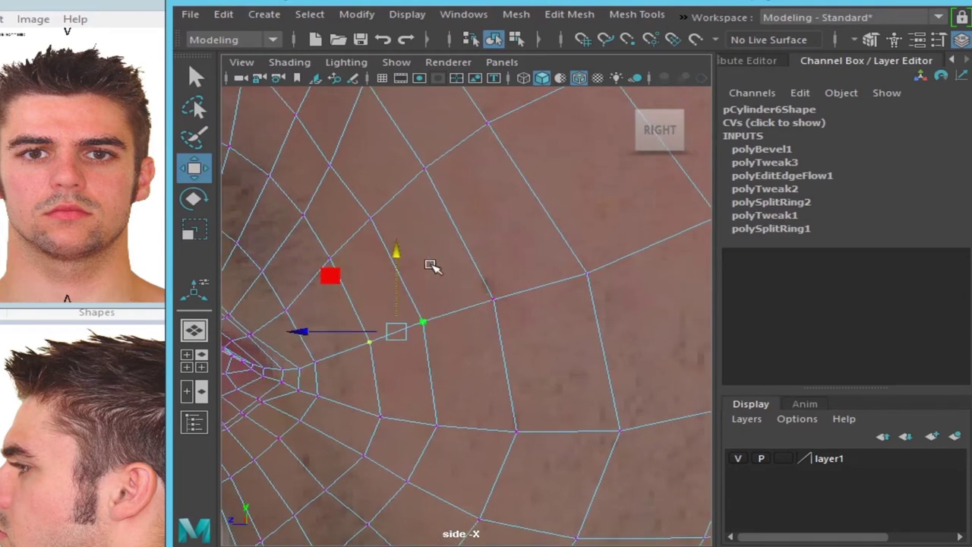
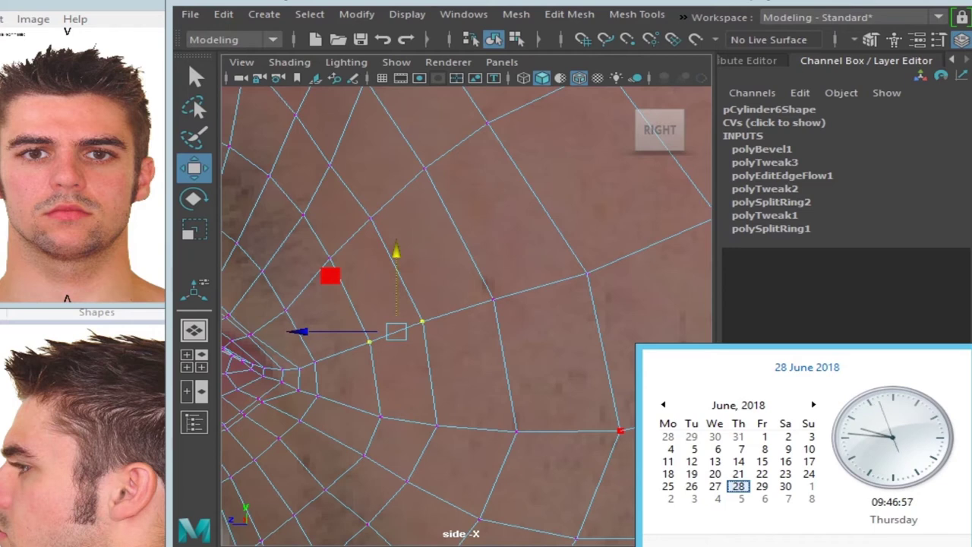
Step: In the side view, raise the vertex beside the mouth corner and two cheek-edge vertices, then slide one sideways
left_click(560, 271)
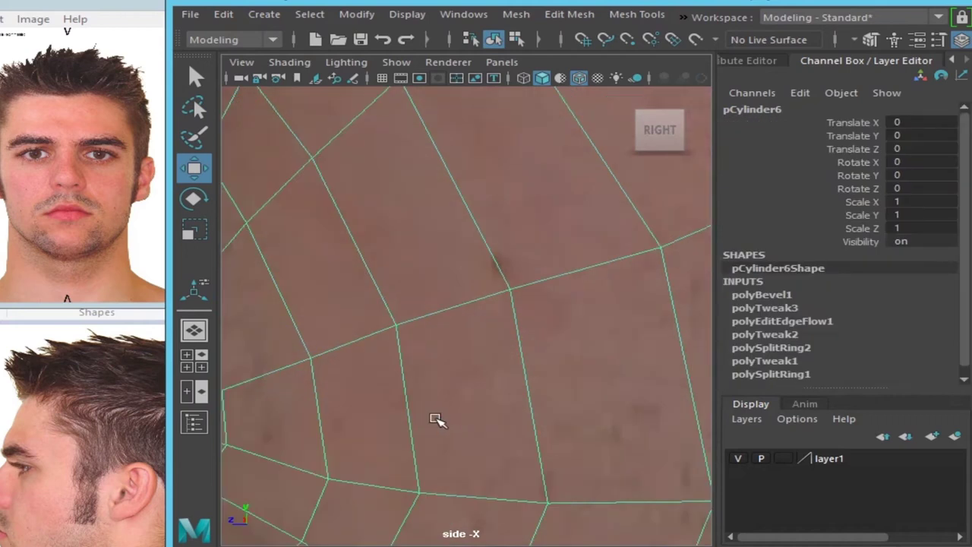
key("F9")
left_click(451, 327)
left_click_drag(451, 271, 454, 252)
middle_click_drag(643, 321, 459, 307, "alt")
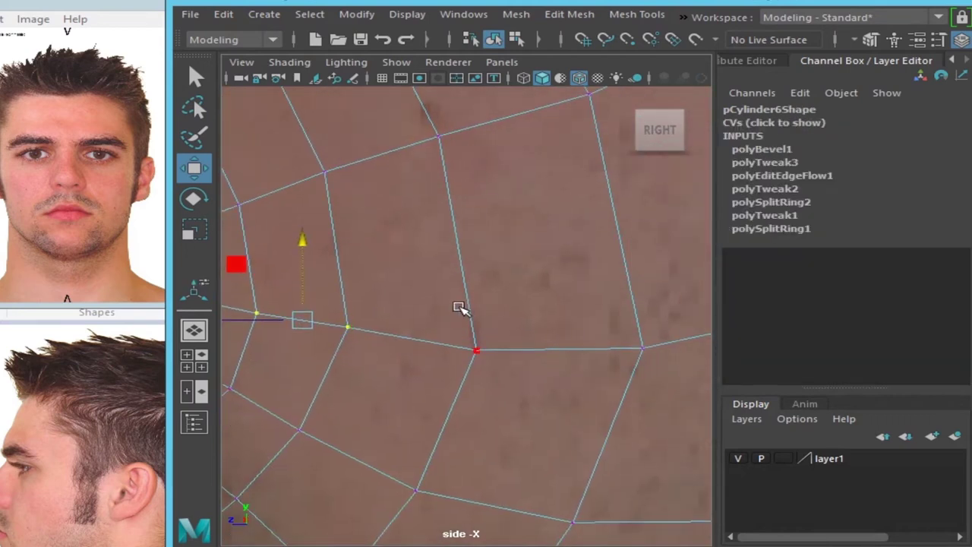
left_click_drag(661, 372, 463, 338)
left_click_drag(560, 267, 557, 258)
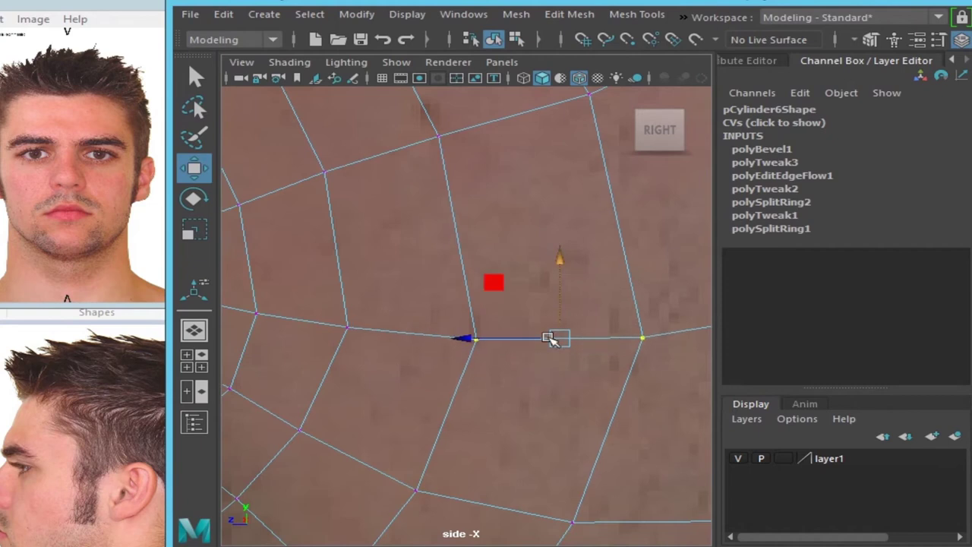
scroll(587, 371, "down", 5)
scroll(531, 357, "up", 2)
scroll(494, 353, "up", 2)
scroll(465, 351, "up", 2)
left_click_drag(418, 426, 448, 425)
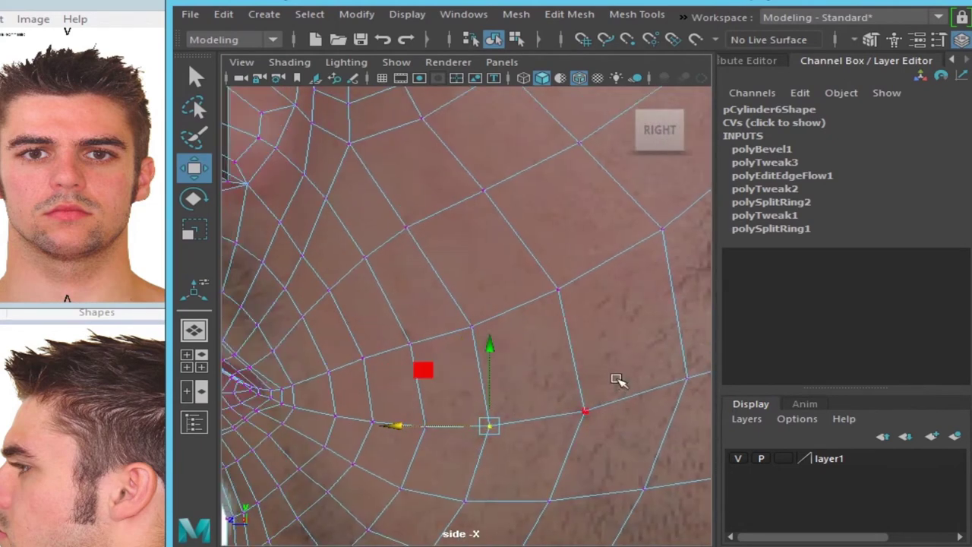
Step: Undo the sideways slide, then nudge the next cheek vertex upward toward the face profile
key("ctrl+z")
left_click(487, 332)
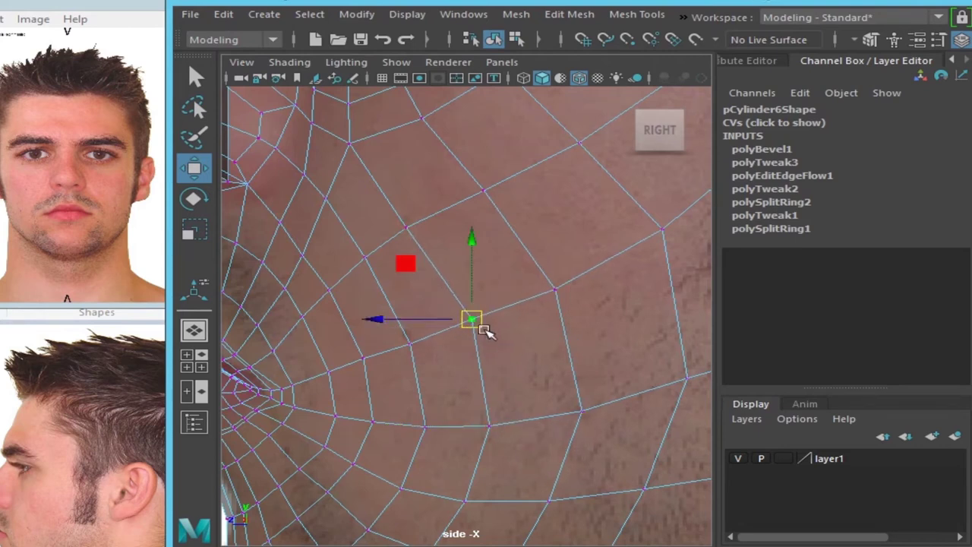
middle_click_drag(479, 330, 511, 363, "alt")
scroll(479, 346, "up", 2)
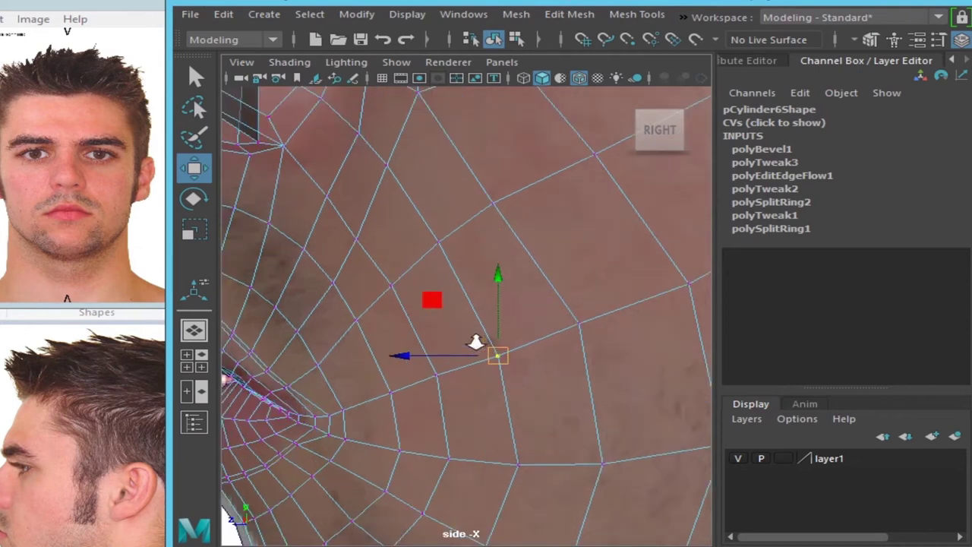
scroll(512, 338, "up", 2)
left_click_drag(512, 339, 512, 334)
scroll(410, 297, "down", 5)
scroll(539, 322, "up", 3)
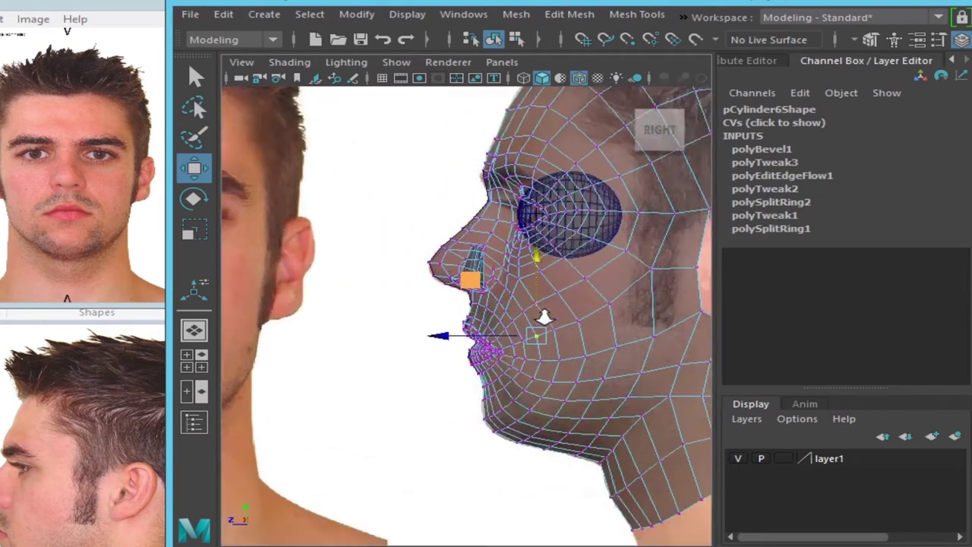
scroll(569, 351, "up", 3)
middle_click_drag(569, 352, 519, 330, "alt")
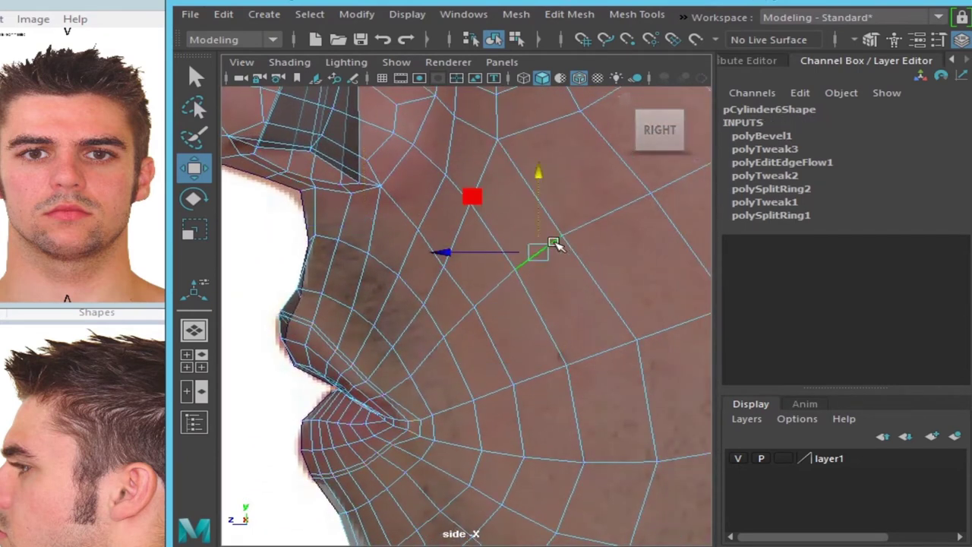
middle_click_drag(554, 243, 446, 297, "alt")
right_click_drag(461, 197, 454, 241, "shift")
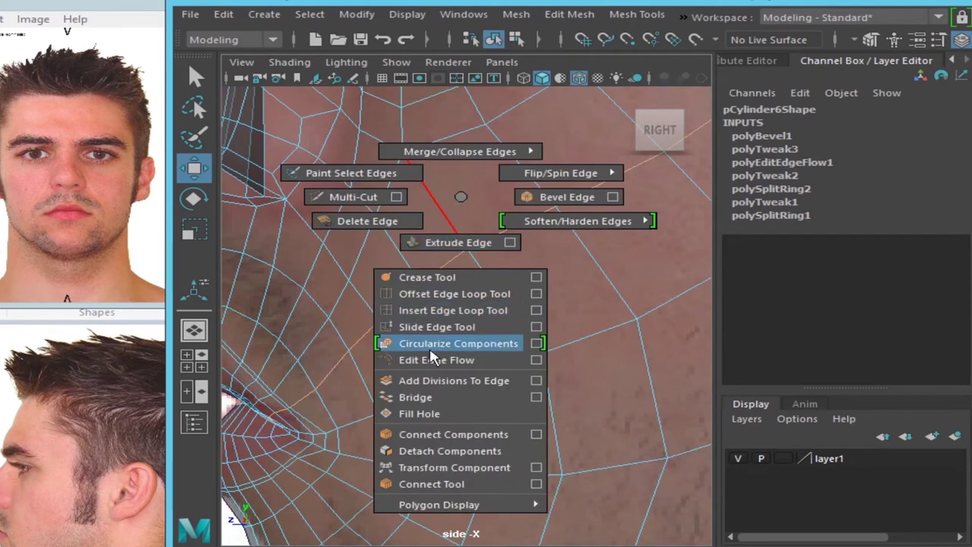
Step: Try Edit Edge Flow on the selected cheek edge twice, undoing it both times
right_click_drag(433, 357, 426, 354, "shift")
key("ctrl+z")
scroll(433, 331, "down", 2)
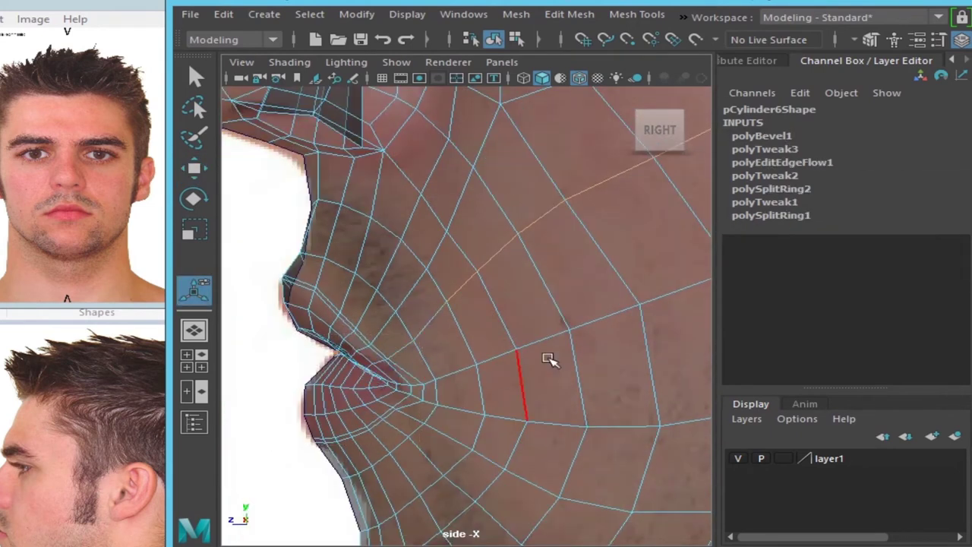
scroll(549, 359, "up", 3)
right_click_drag(449, 371, 443, 351, "shift")
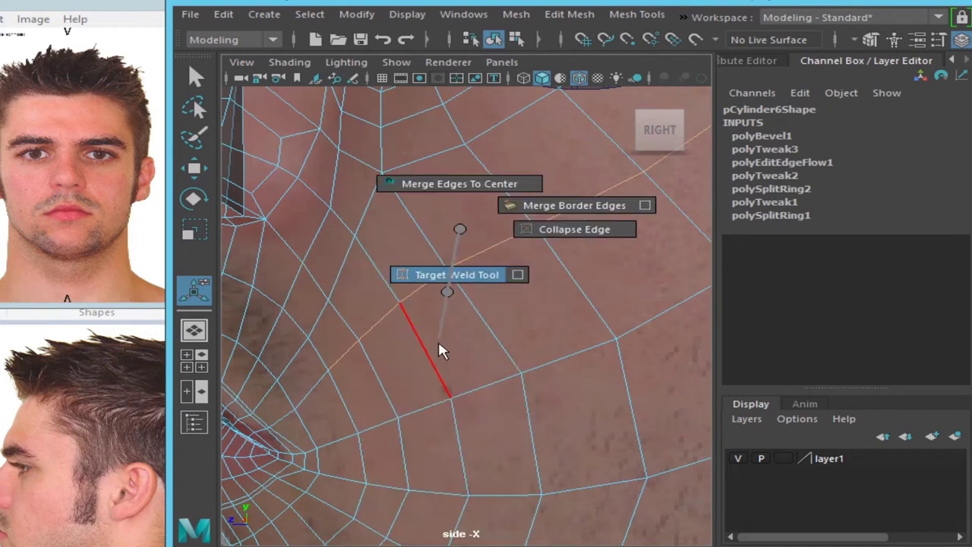
right_click_drag(447, 301, 418, 452, "shift")
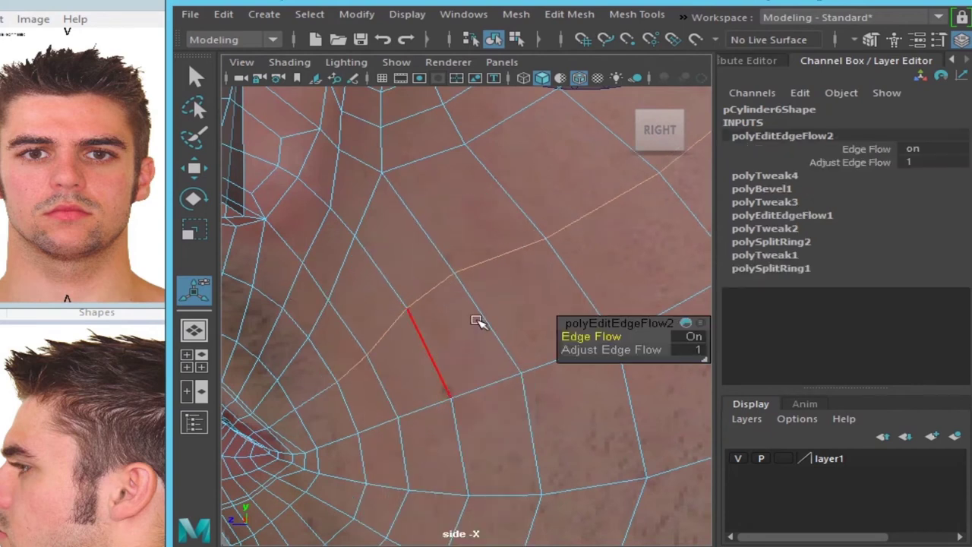
scroll(447, 360, "down", 5)
scroll(448, 360, "up", 2)
scroll(456, 365, "up", 2)
scroll(425, 370, "up", 2)
key("ctrl+z")
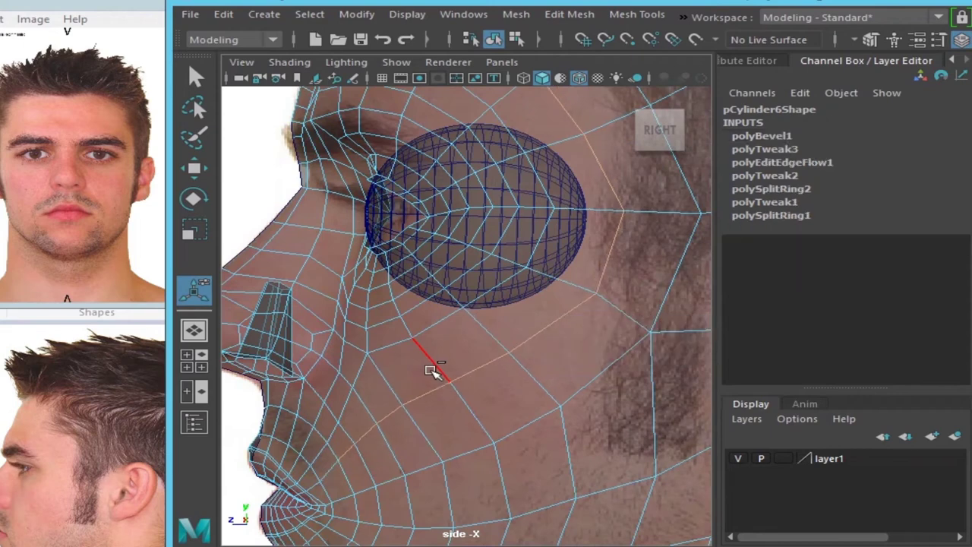
Step: In the front view, frame a cheek vertex beside the nose and move it up vertically
key("q")
scroll(390, 380, "up", 2)
key("F9")
left_click(412, 351)
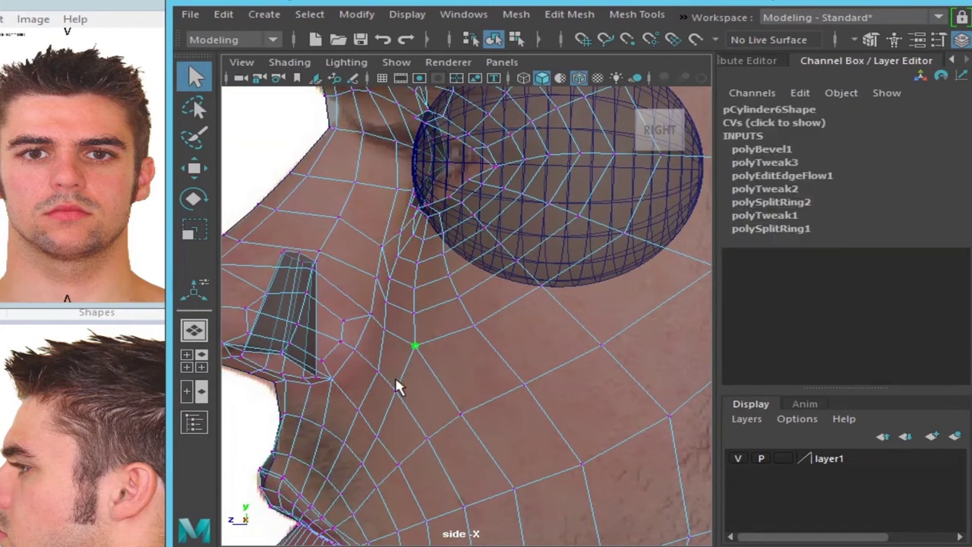
key("space")
key("space")
scroll(481, 357, "up", 3)
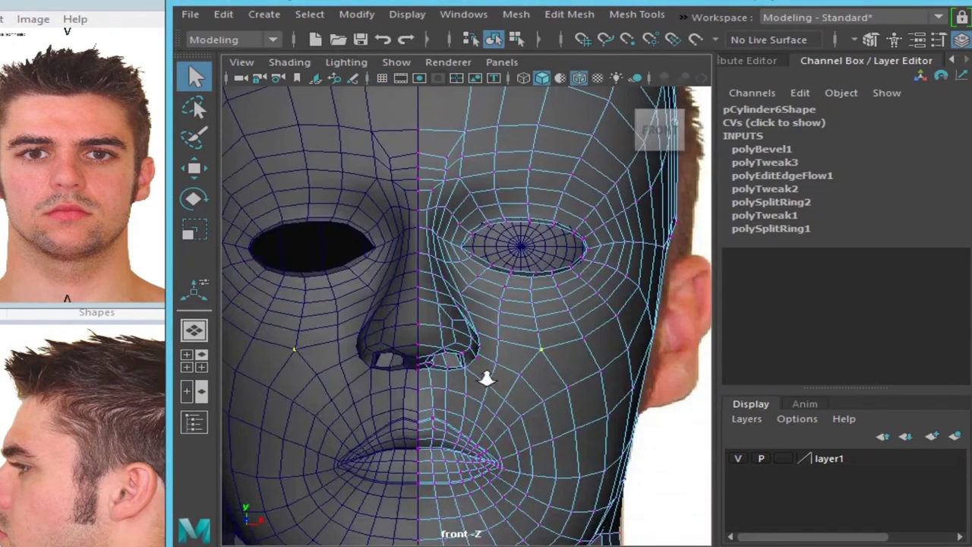
scroll(472, 335, "up", 2)
key("f")
key("w")
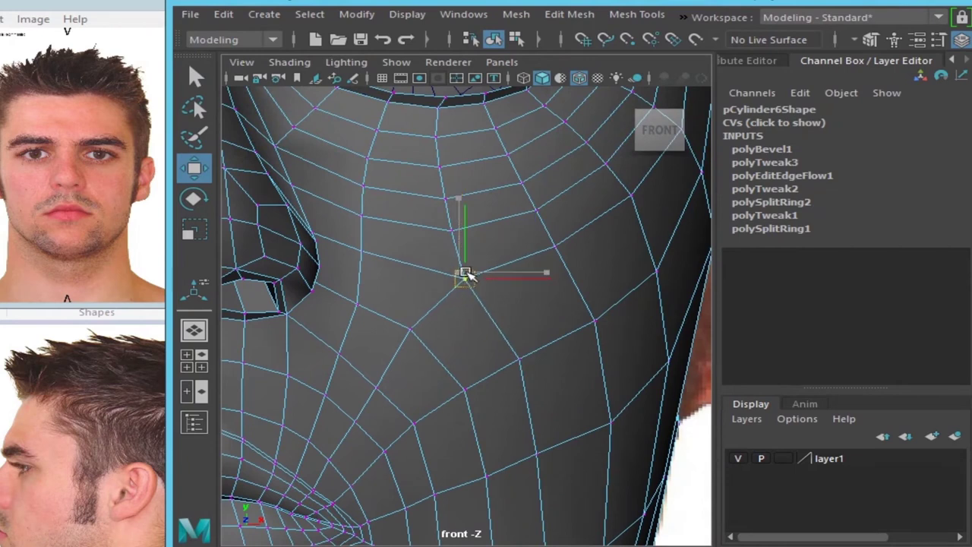
scroll(445, 336, "up", 1)
scroll(406, 299, "up", 2)
left_click(367, 205)
Step: Select a neighbouring cheek vertex and open the Edit menu
left_click(439, 315)
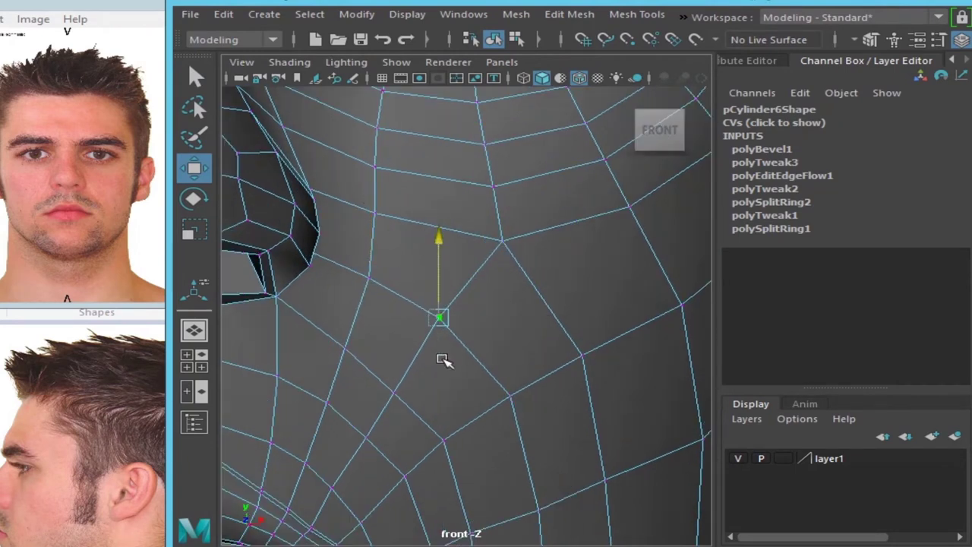
key("space")
key("space")
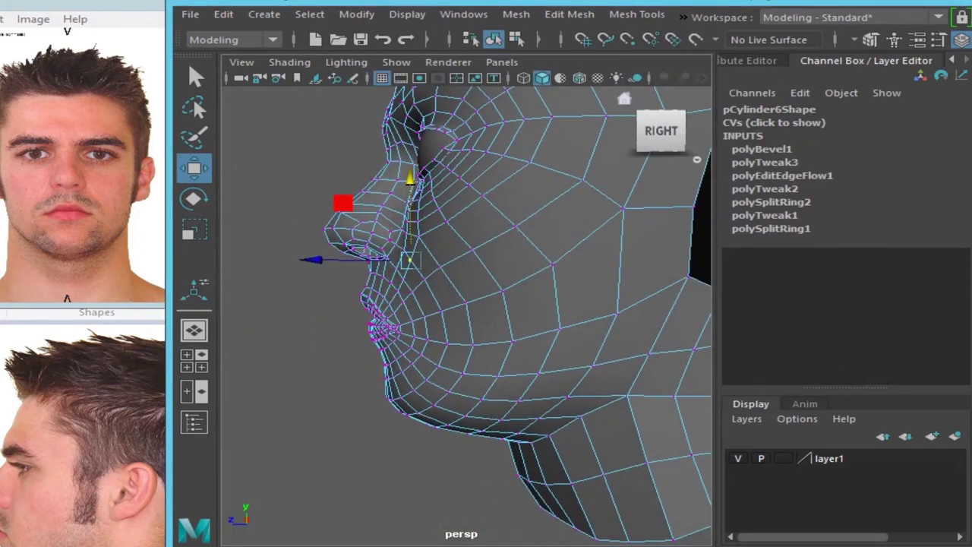
left_click(223, 14)
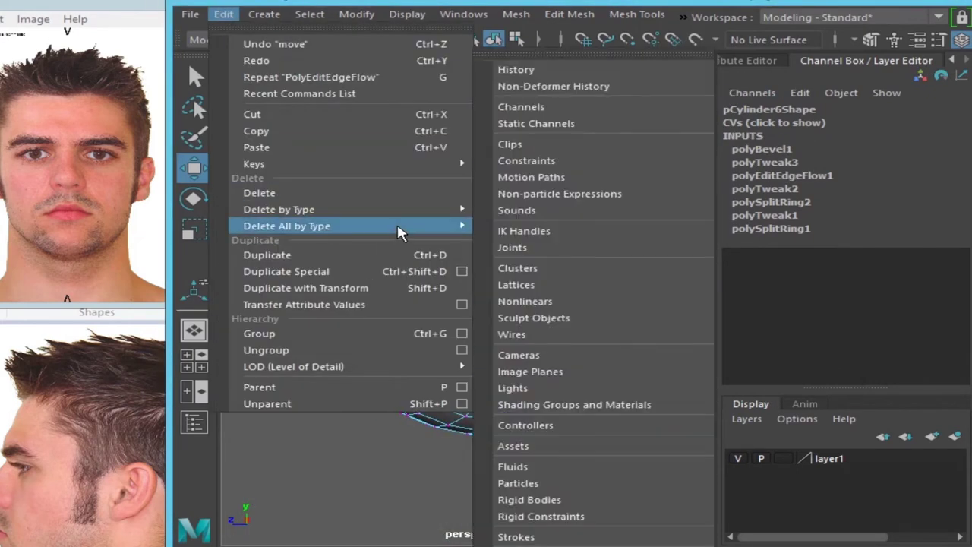
Step: Delete the head's non-deformer history and pull a jaw-edge vertex outward
left_click(532, 83)
left_click(961, 40)
mouse_move(618, 261)
left_mouse_down("alt")
mouse_move(607, 333)
mouse_move(749, 342)
left_mouse_up("alt")
scroll(585, 380, "up", 5)
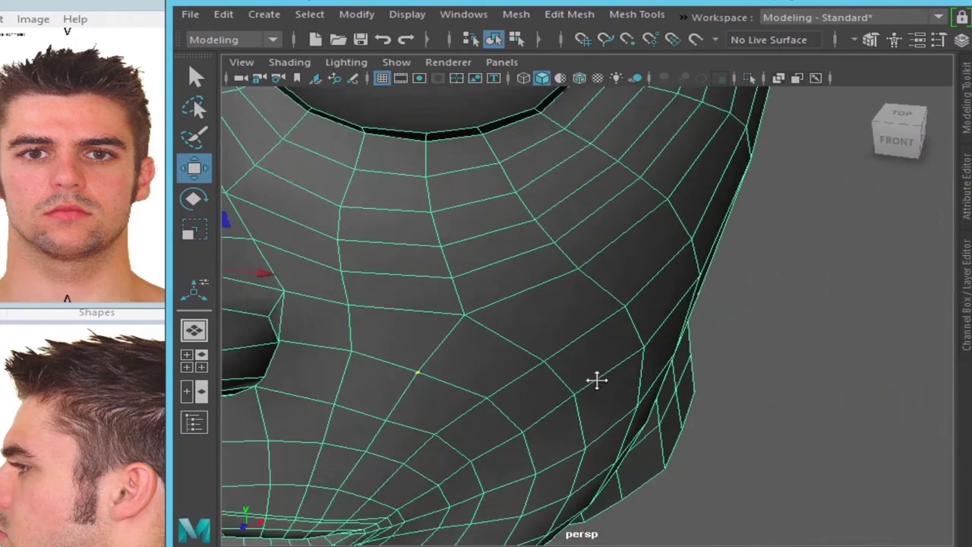
left_click_drag(586, 380, 541, 348, "alt")
left_click(542, 348)
right_click_drag(554, 342, 610, 387, "alt")
middle_click_drag(610, 387, 550, 417)
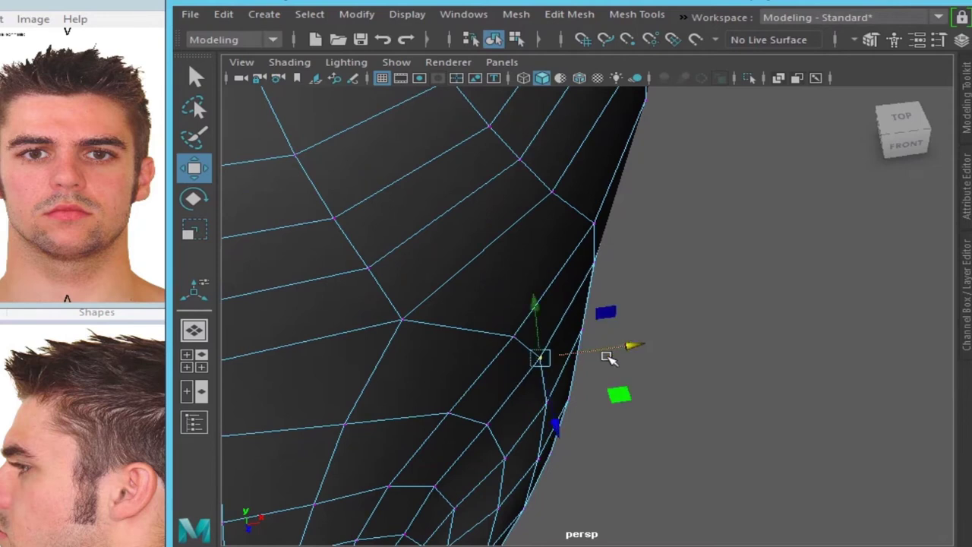
Step: With a small soft-selection falloff, select the mouth's edge loop and smooth its edge flow
left_click_drag(608, 358, 504, 342, "alt")
right_click_drag(515, 373, 542, 342)
mouse_move(542, 342)
left_mouse_down("alt")
mouse_move(543, 386)
mouse_move(570, 408)
mouse_move(458, 410)
mouse_move(512, 354)
mouse_move(549, 372)
mouse_move(601, 326)
mouse_move(619, 340)
mouse_move(661, 311)
mouse_move(716, 347)
mouse_move(664, 380)
mouse_move(766, 384)
mouse_move(734, 362)
mouse_move(625, 380)
left_mouse_up("alt")
key("b")
mouse_move(601, 350)
left_mouse_down()
mouse_move(795, 286)
mouse_move(731, 403)
left_mouse_up()
mouse_move(662, 374)
left_mouse_down("alt")
mouse_move(501, 354)
mouse_move(582, 226)
mouse_move(557, 387)
mouse_move(615, 332)
mouse_move(610, 370)
left_mouse_up("alt")
scroll(610, 370, "up", 3)
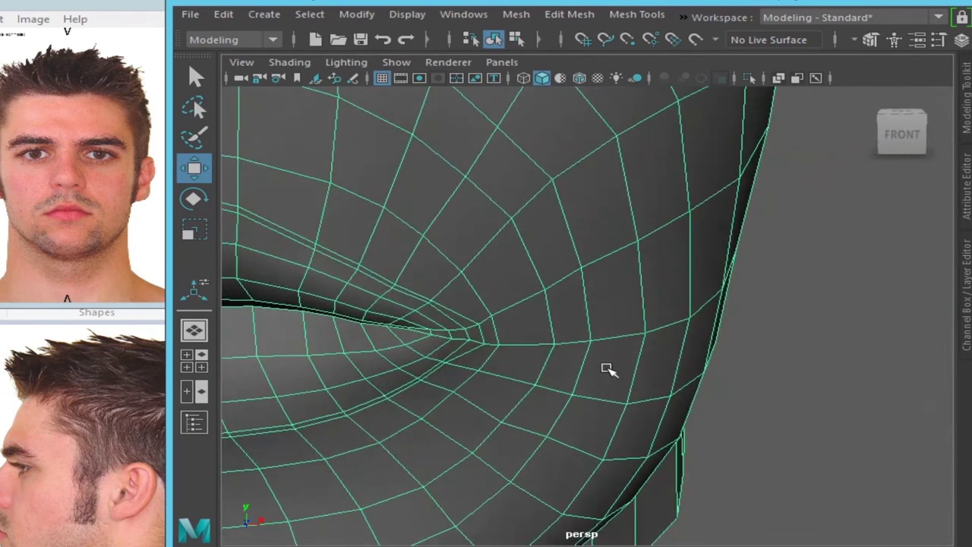
left_click(560, 370)
scroll(532, 418, "down", 5)
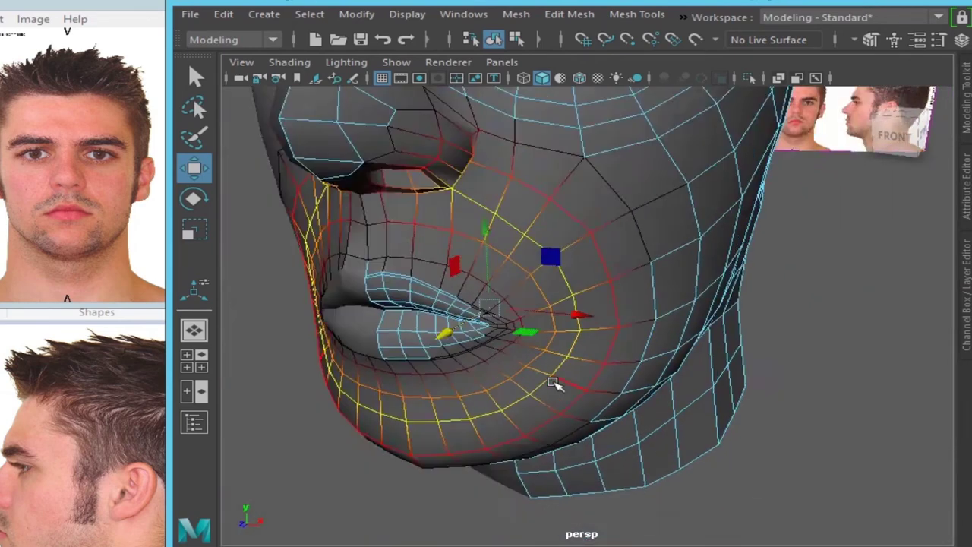
mouse_move(554, 387)
left_mouse_down("alt")
mouse_move(589, 332)
mouse_move(604, 332)
mouse_move(598, 338)
left_mouse_up("alt")
double_click(597, 338)
mouse_move(636, 219)
right_mouse_down("shift")
mouse_move(643, 353)
mouse_move(653, 353)
right_mouse_up("shift")
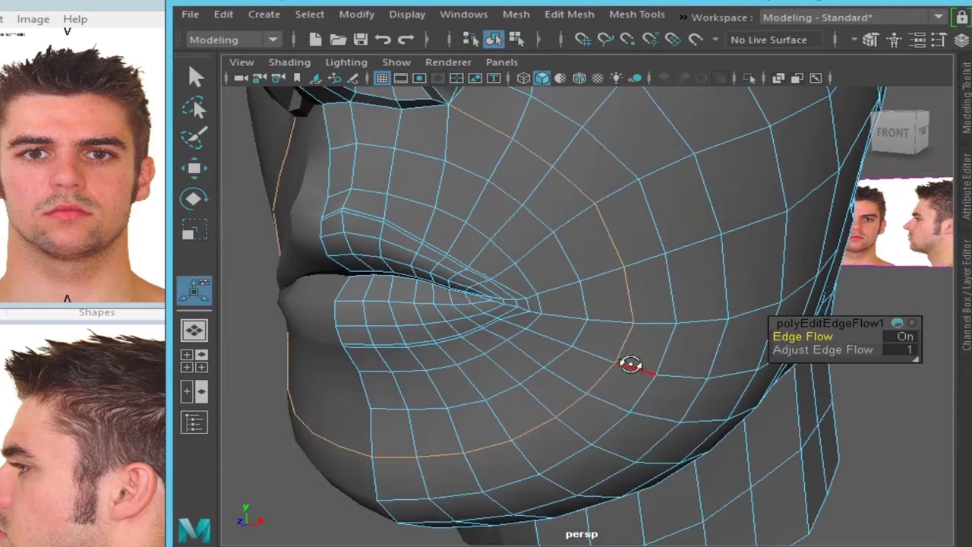
Step: Even out the edge flow of the outer cheek loop
left_click(646, 368)
scroll(646, 369, "up", 5)
mouse_move(676, 201)
right_mouse_down("shift")
mouse_move(679, 369)
mouse_move(673, 361)
right_mouse_up("shift")
key("F8")
scroll(673, 360, "down", 5)
mouse_move(673, 360)
left_mouse_down("alt")
mouse_move(665, 320)
mouse_move(658, 330)
mouse_move(732, 309)
mouse_move(706, 288)
mouse_move(832, 268)
mouse_move(578, 317)
mouse_move(621, 350)
mouse_move(641, 321)
mouse_move(515, 291)
mouse_move(469, 265)
mouse_move(634, 334)
mouse_move(581, 355)
left_mouse_up("alt")
scroll(647, 337, "up", 4)
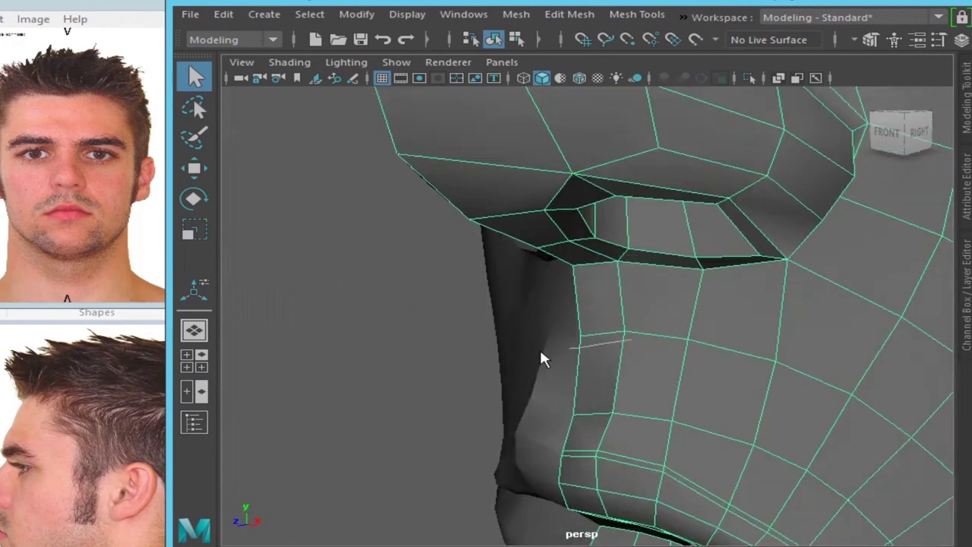
Step: Nudge the vertex below the nostril slightly upward
left_click(579, 337)
scroll(591, 344, "up", 2)
key("w")
middle_click_drag(532, 384, 513, 359)
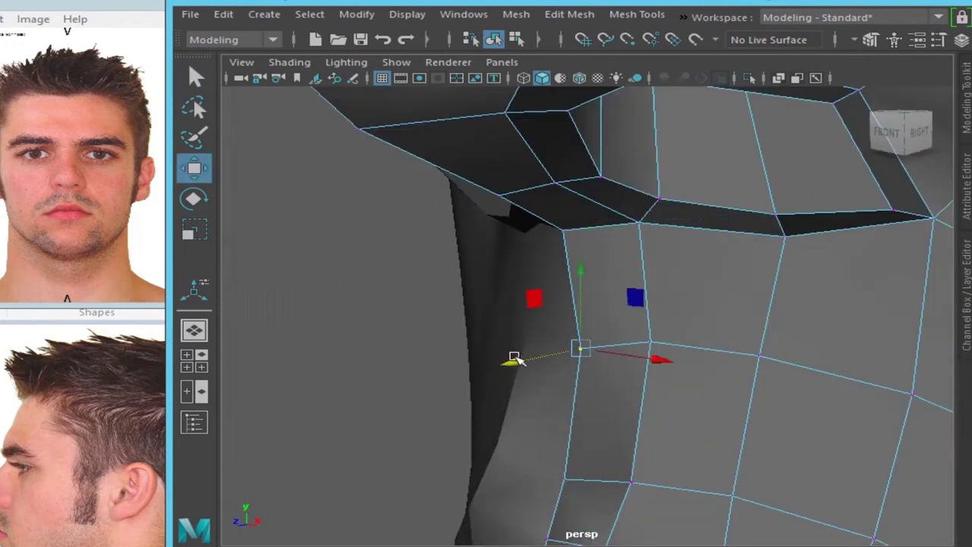
mouse_move(579, 265)
left_mouse_down()
mouse_move(580, 254)
mouse_move(666, 392)
left_mouse_up()
mouse_move(754, 395)
left_mouse_down("alt")
mouse_move(662, 386)
mouse_move(605, 327)
mouse_move(552, 337)
mouse_move(574, 344)
mouse_move(514, 365)
left_mouse_up("alt")
scroll(571, 343, "down", 3)
scroll(569, 321, "up", 3)
scroll(544, 271, "up", 1)
Step: Select an edge along the lip line and switch to the four-view layout
left_click(540, 290)
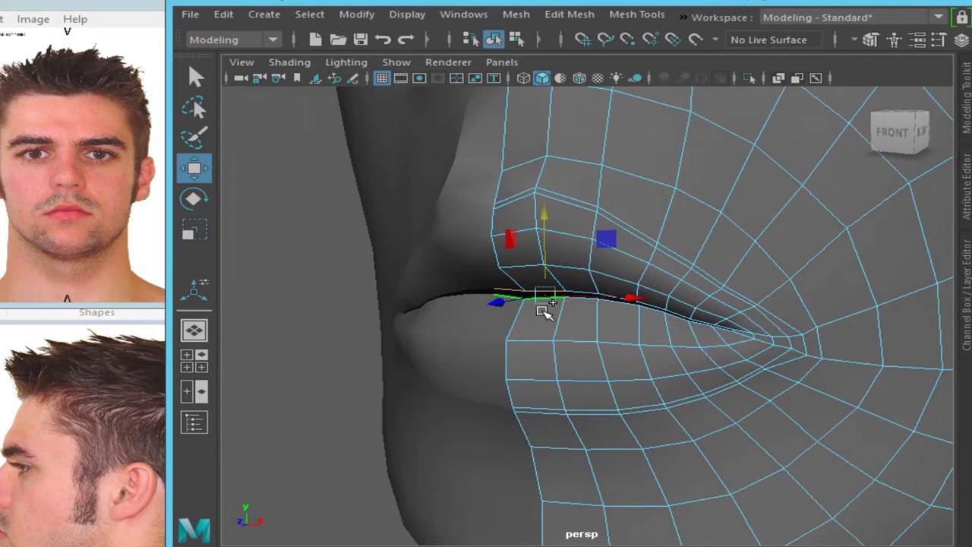
left_click(544, 311, "ctrl")
left_click(544, 311)
scroll(543, 300, "up", 2)
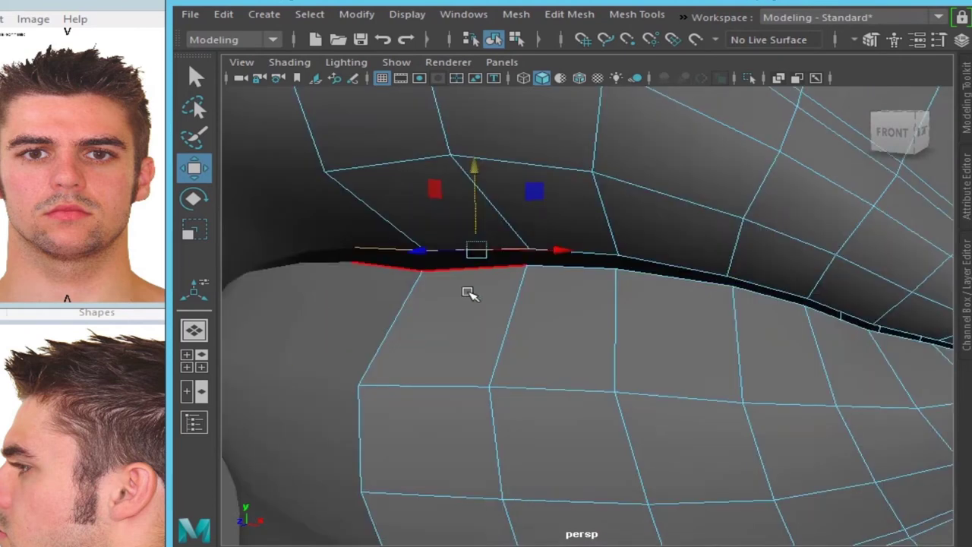
left_click_drag(478, 278, 612, 325, "alt")
scroll(551, 303, "down", 5)
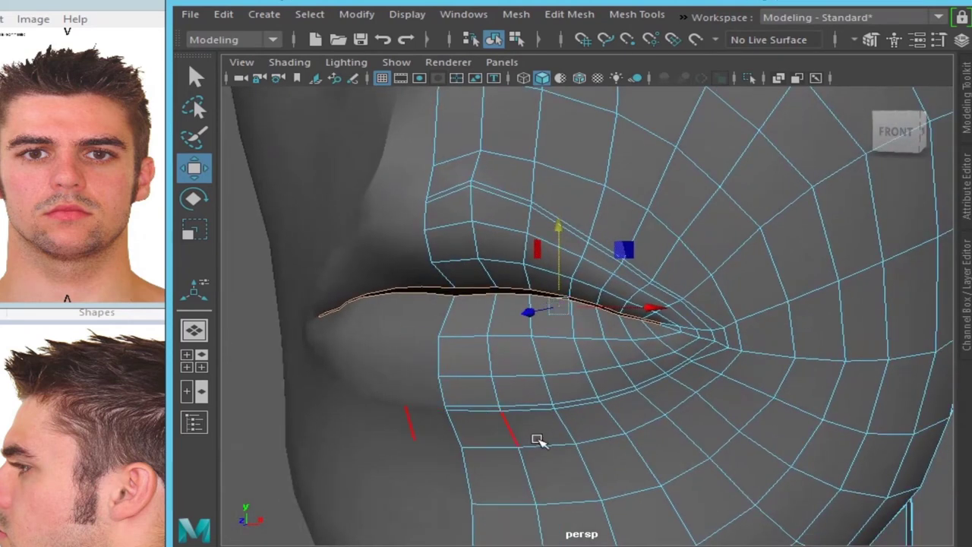
key("space")
key("space")
scroll(599, 462, "down", 3)
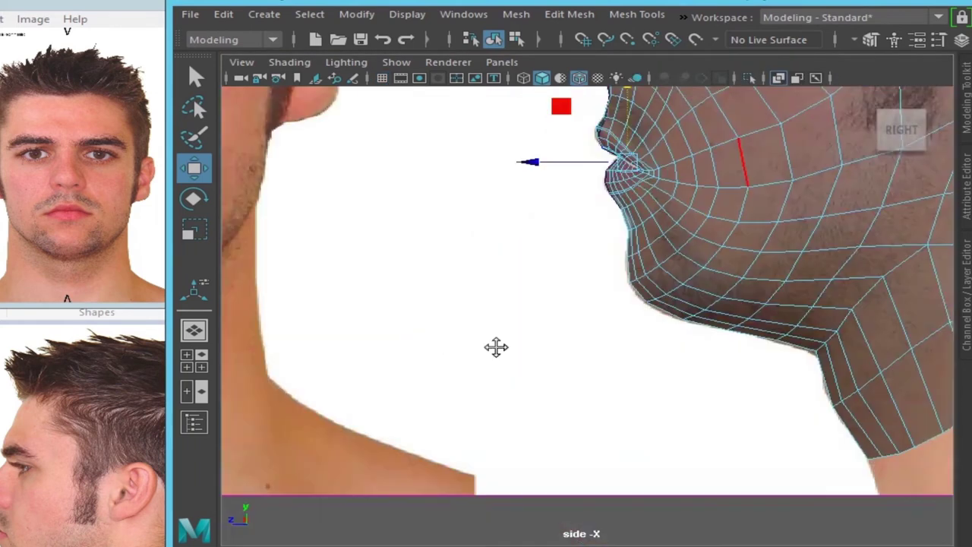
Step: Frame the selected inner-lip edge in the side view and push it back into the mouth
scroll(497, 347, "up", 3)
key("f")
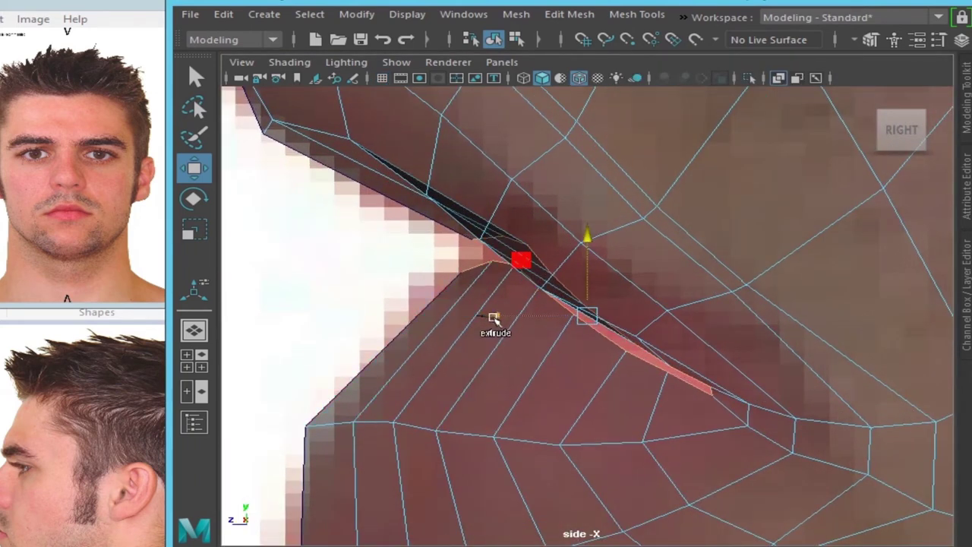
left_click_drag(745, 311, 662, 321)
scroll(632, 324, "down", 5)
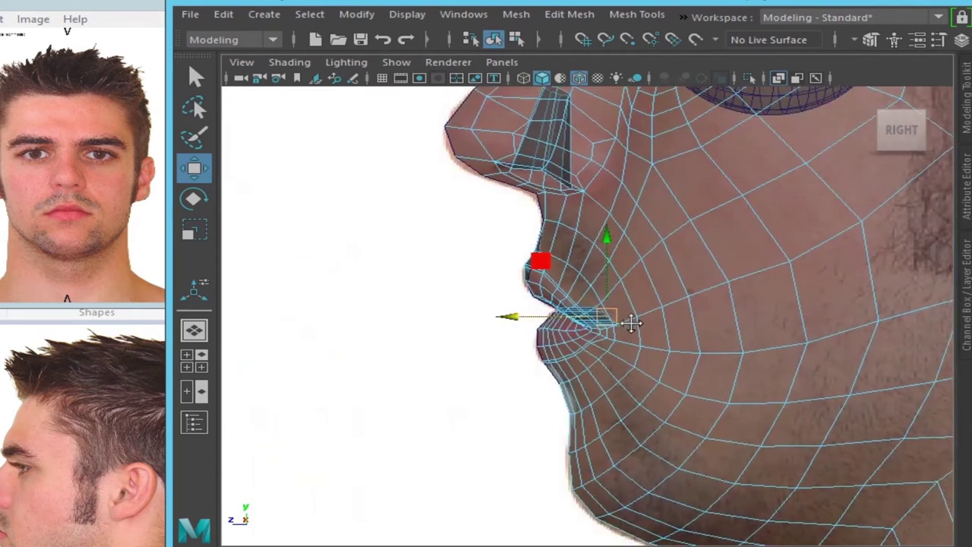
scroll(633, 324, "up", 2)
key("r")
scroll(532, 328, "up", 3)
scroll(434, 332, "up", 2)
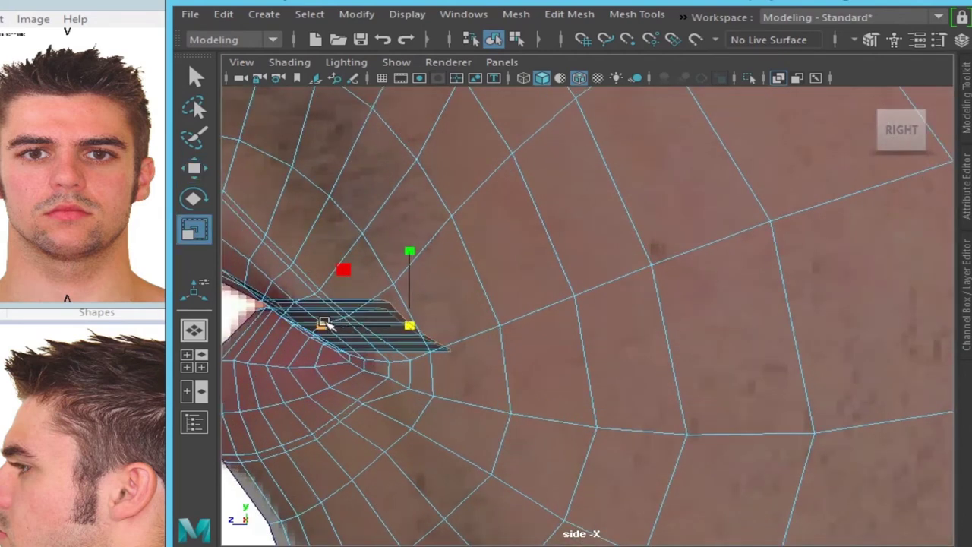
Step: Shift the lip edge slightly forward toward the lips and check it in perspective
key("w")
key("f")
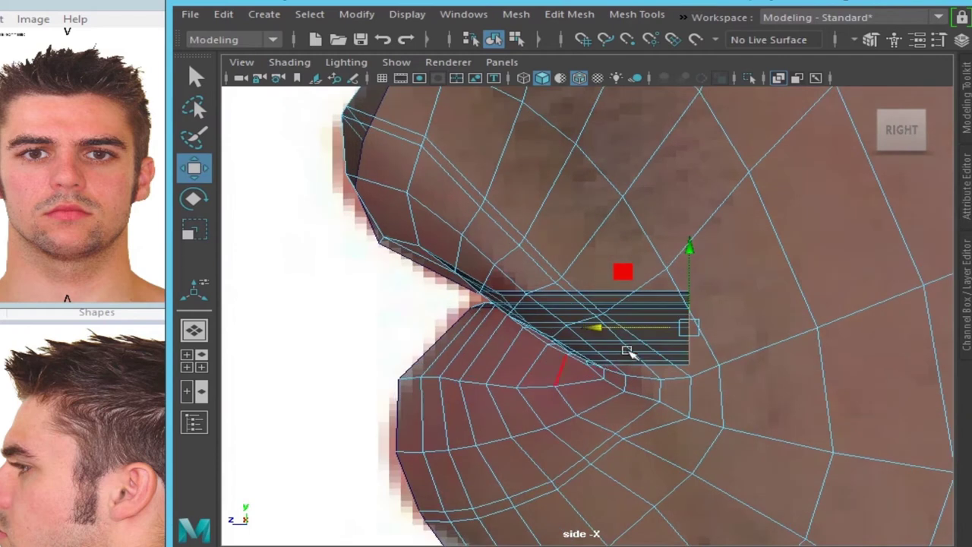
left_click_drag(598, 326, 582, 325)
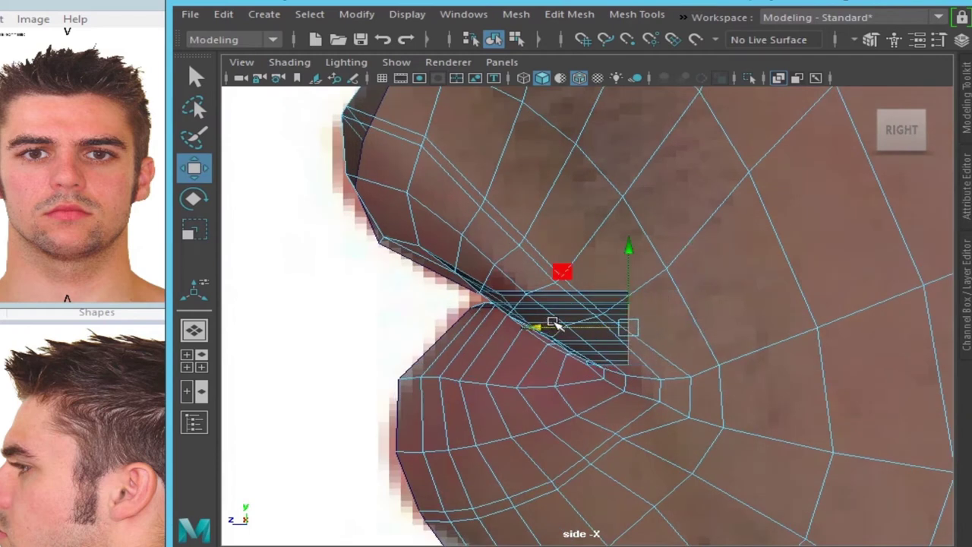
key("space")
key("space")
mouse_move(662, 182)
left_mouse_down("alt")
mouse_move(597, 321)
mouse_move(499, 341)
mouse_move(591, 306)
mouse_move(557, 319)
mouse_move(679, 326)
mouse_move(624, 300)
mouse_move(636, 296)
mouse_move(582, 296)
mouse_move(591, 261)
left_mouse_up("alt")
scroll(603, 317, "up", 3)
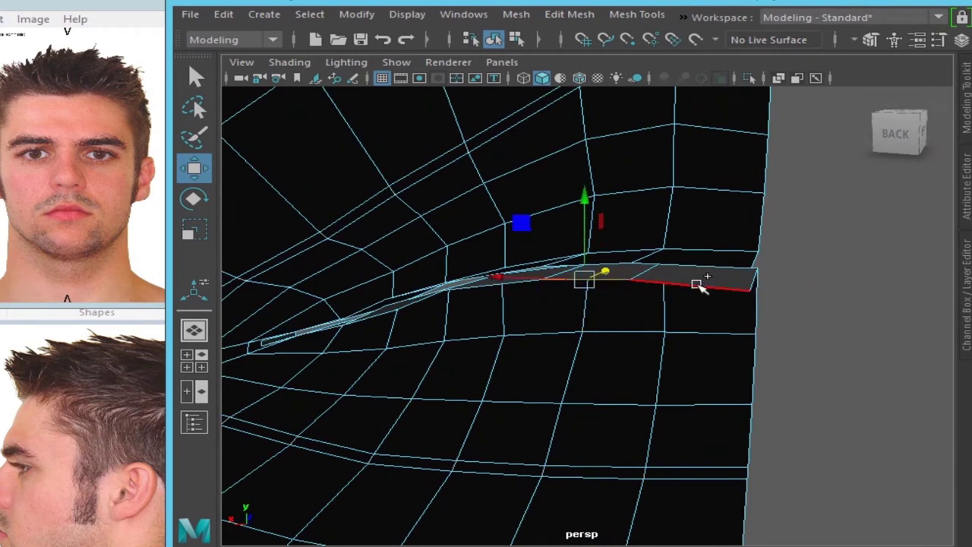
Step: Extrude the inner lip edge with Ctrl+E and pull the new strip of faces downward
key("ctrl+e")
mouse_move(640, 203)
left_mouse_down()
mouse_move(643, 256)
mouse_move(642, 228)
left_mouse_up()
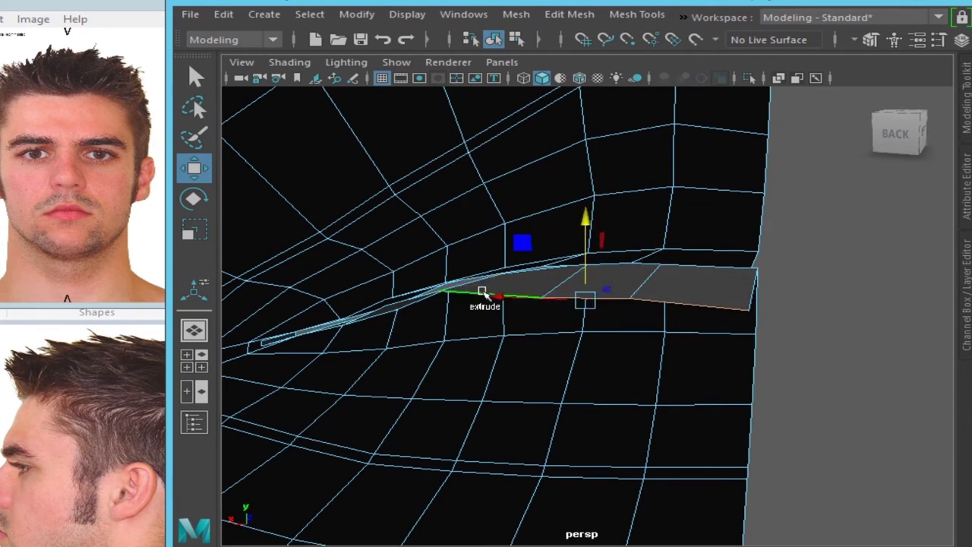
left_click_drag(587, 218, 589, 239)
middle_click_drag(430, 310, 423, 385)
Step: Start selecting the new strip's bottom border edges, beginning at the far end
right_click_drag(397, 329, 591, 344, "alt")
middle_click_drag(575, 334, 499, 369, "alt")
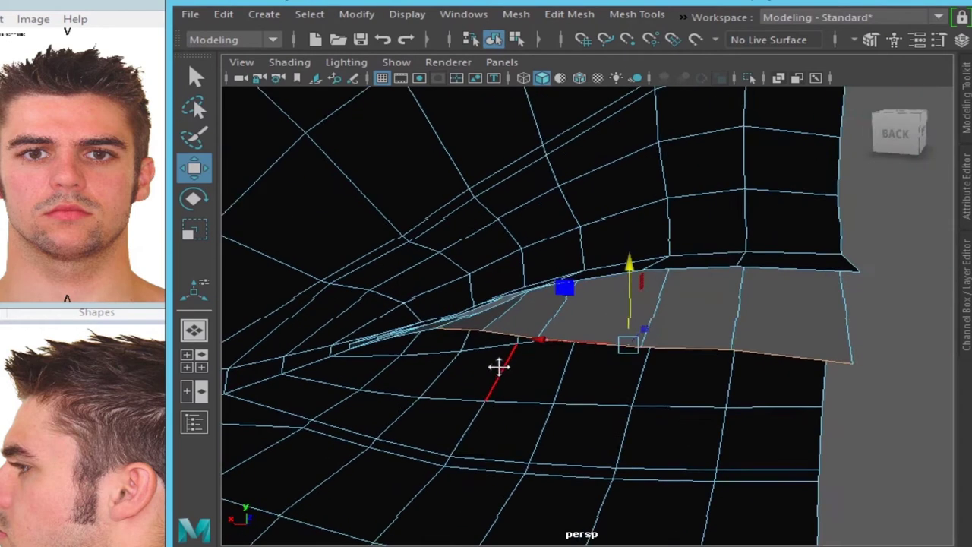
left_click(422, 334, "shift")
middle_click_drag(542, 375, 506, 352, "alt")
left_click(426, 346, "shift")
mouse_move(777, 262)
left_mouse_down("alt")
mouse_move(680, 252)
mouse_move(808, 257)
mouse_move(843, 269)
left_mouse_up("alt")
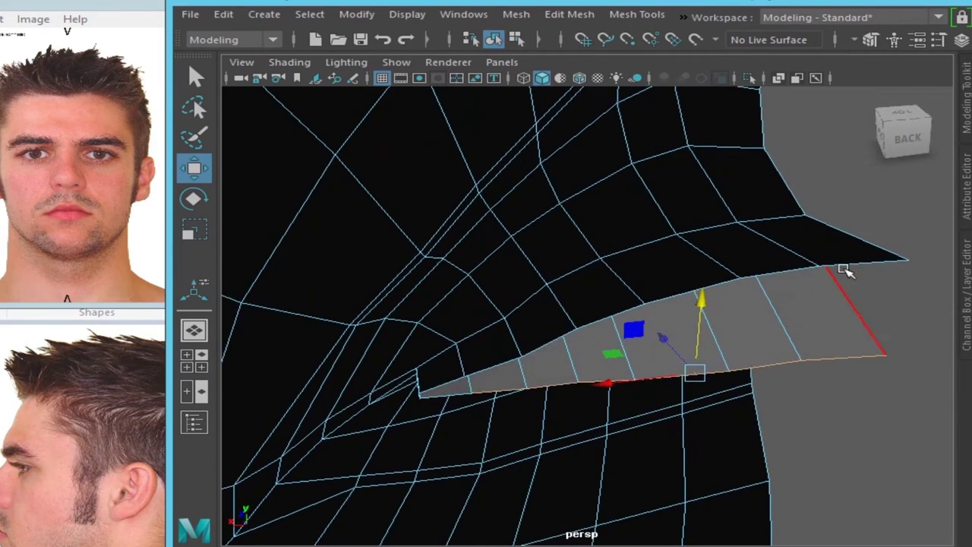
left_click(850, 263)
left_click(714, 277, "shift")
left_click(623, 295, "shift")
left_click(563, 323, "shift")
left_click(532, 343, "shift")
Step: Add the remaining left and bottom border edges to the selection
left_click_drag(548, 336, 690, 310, "alt")
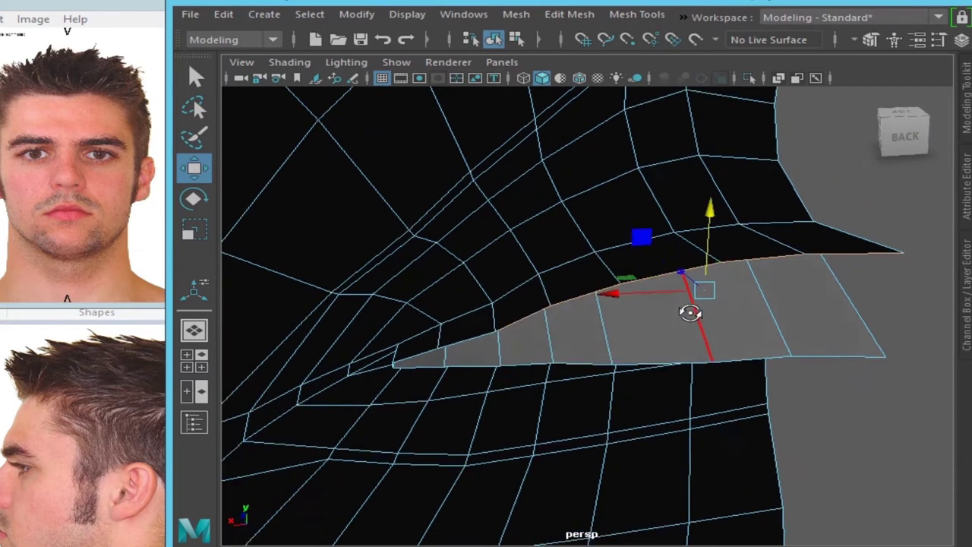
left_click(402, 331, "shift")
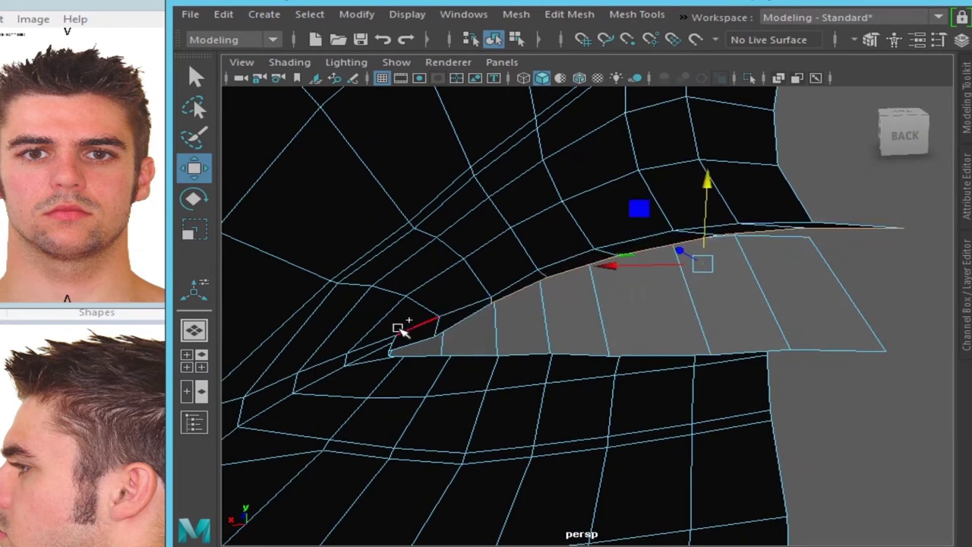
left_click(468, 318, "shift")
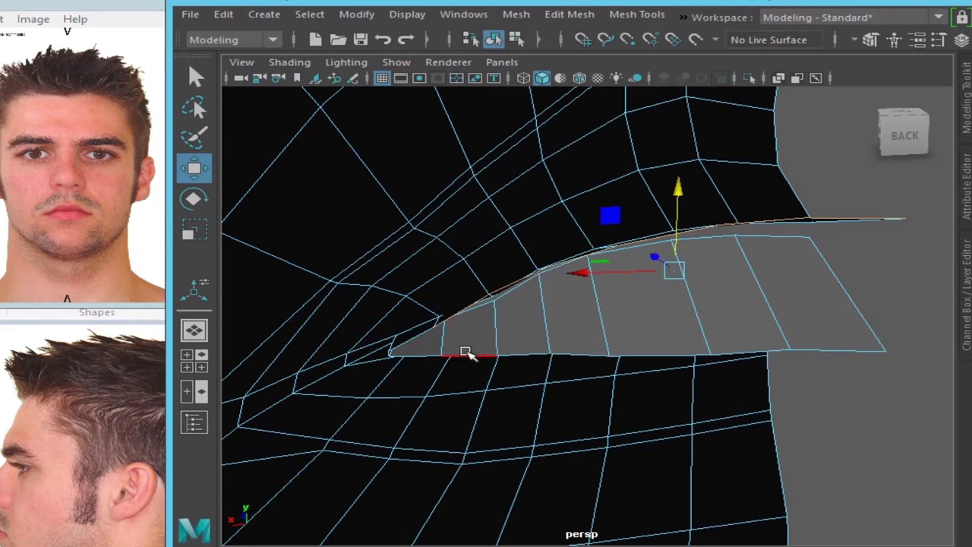
left_click(467, 353)
left_click(856, 348, "shift")
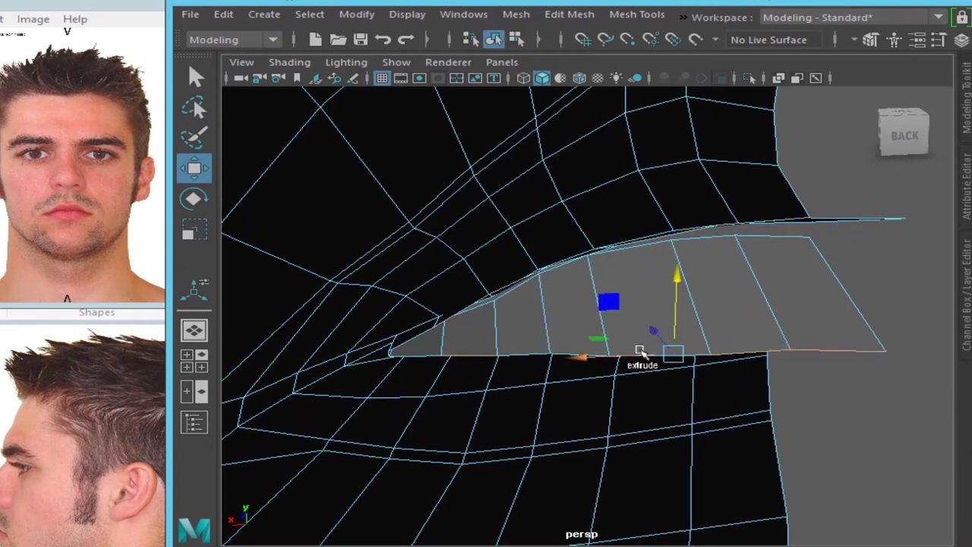
mouse_move(733, 343)
left_mouse_down("alt")
mouse_move(831, 343)
mouse_move(925, 362)
left_mouse_up("alt")
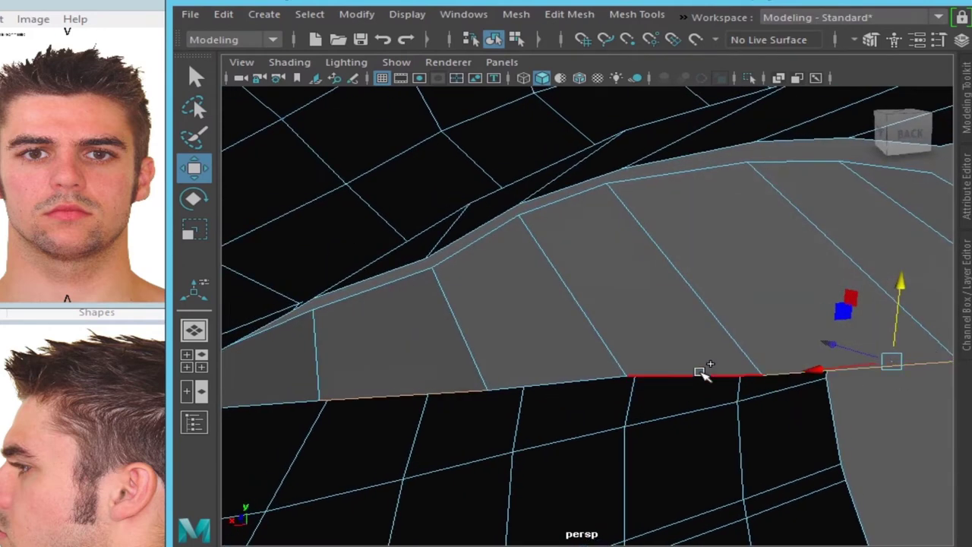
left_click_drag(557, 375, 588, 330, "alt")
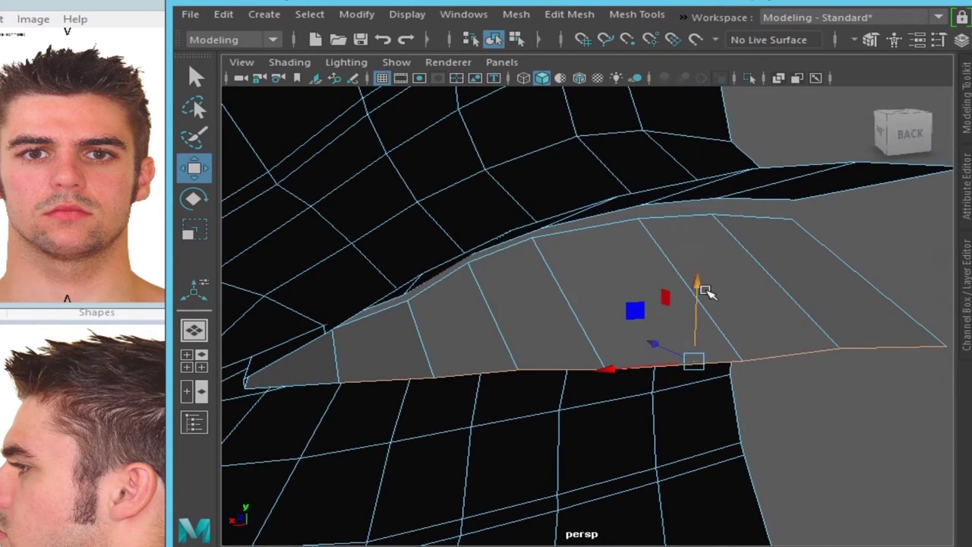
Step: Lower the selected bottom border edges, scale them, and inspect the mouth flap from the side
mouse_move(707, 287)
left_mouse_down()
mouse_move(697, 308)
mouse_move(506, 347)
mouse_move(679, 341)
mouse_move(506, 330)
mouse_move(507, 314)
left_mouse_up()
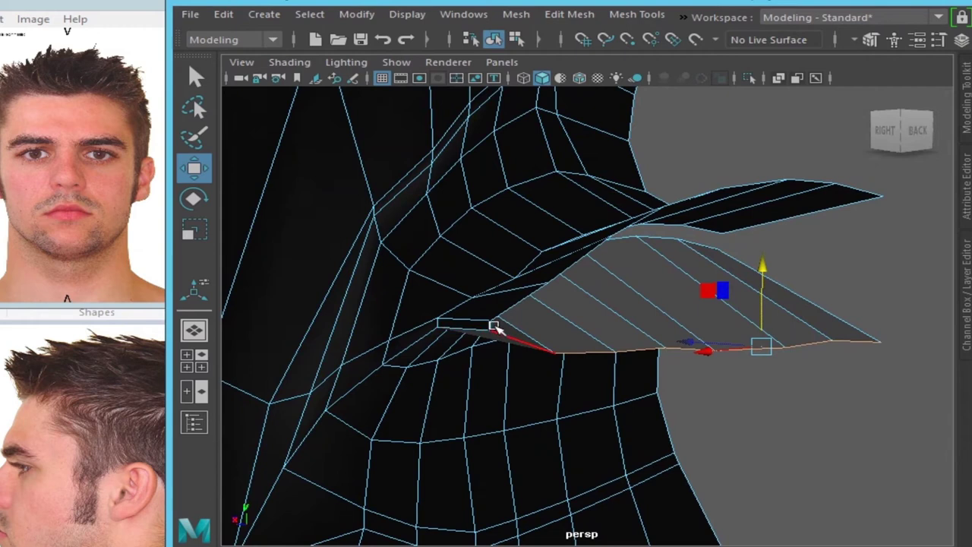
key("r")
scroll(501, 338, "up", 5)
scroll(471, 331, "down", 5)
mouse_move(432, 315)
left_mouse_down("alt")
mouse_move(522, 304)
mouse_move(553, 244)
mouse_move(607, 250)
left_mouse_up("alt")
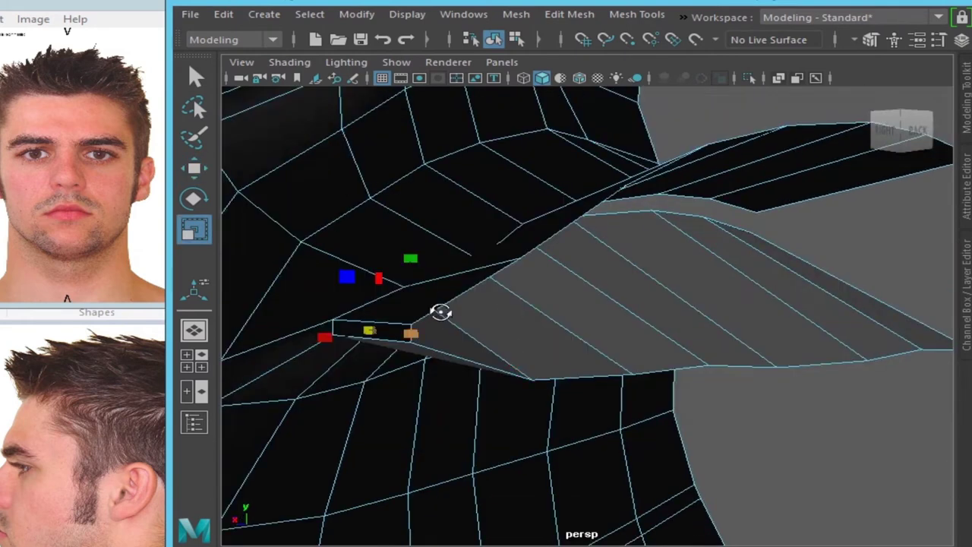
key("w")
mouse_move(489, 271)
left_mouse_down("alt")
mouse_move(582, 284)
mouse_move(417, 295)
mouse_move(460, 289)
mouse_move(423, 271)
left_mouse_up("alt")
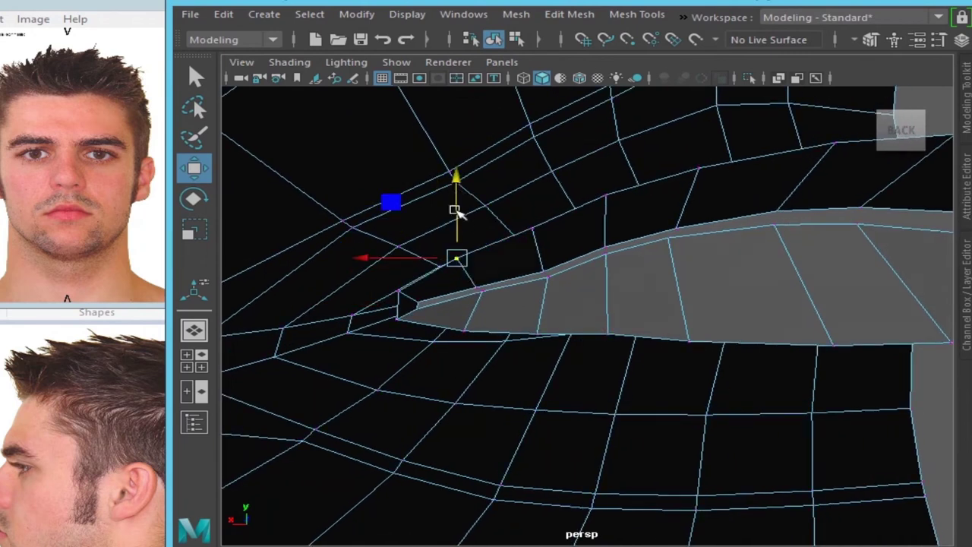
mouse_move(663, 307)
left_mouse_down("alt")
mouse_move(506, 354)
mouse_move(632, 323)
mouse_move(580, 319)
mouse_move(625, 322)
mouse_move(629, 311)
left_mouse_up("alt")
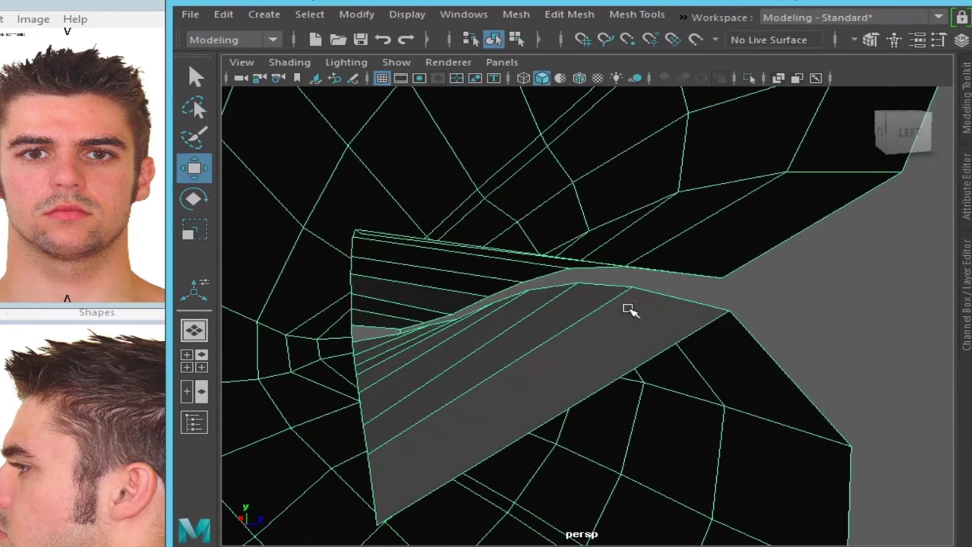
right_click(615, 323, "shift")
left_click(649, 315)
mouse_move(683, 277)
left_mouse_down("alt")
mouse_move(690, 245)
mouse_move(348, 272)
left_mouse_up("alt")
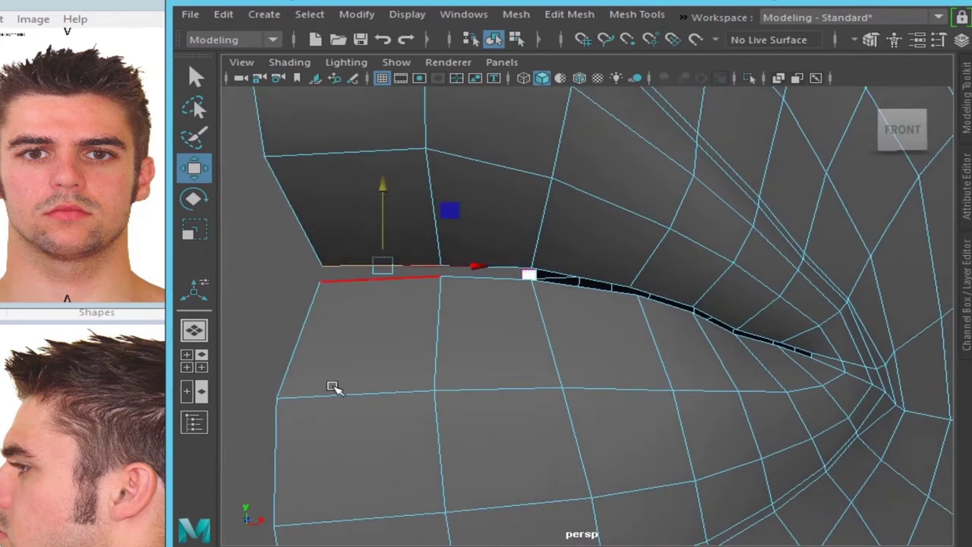
Step: In the maximized front view, lift the selected lip edge and the next lip vertex upward
key("space")
key("space")
key("f")
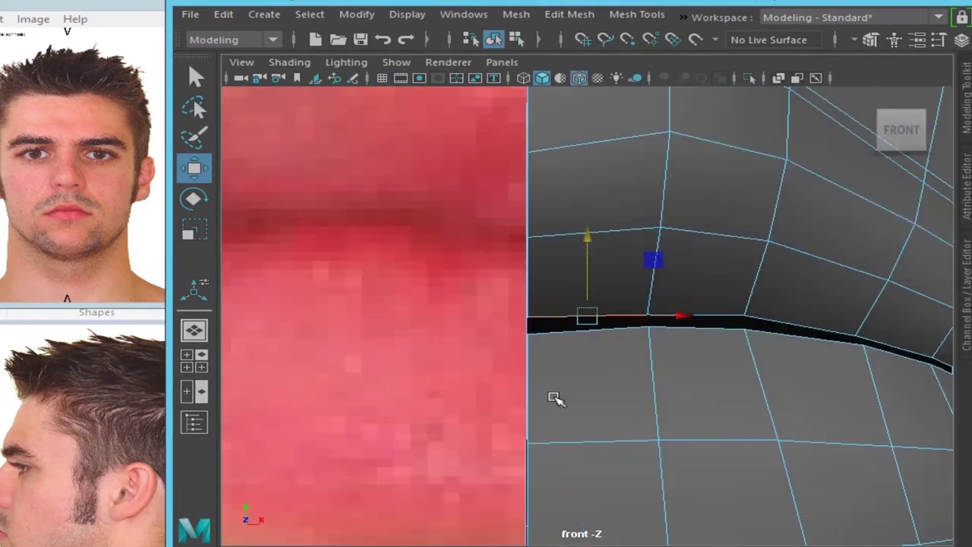
left_click_drag(583, 289, 593, 256)
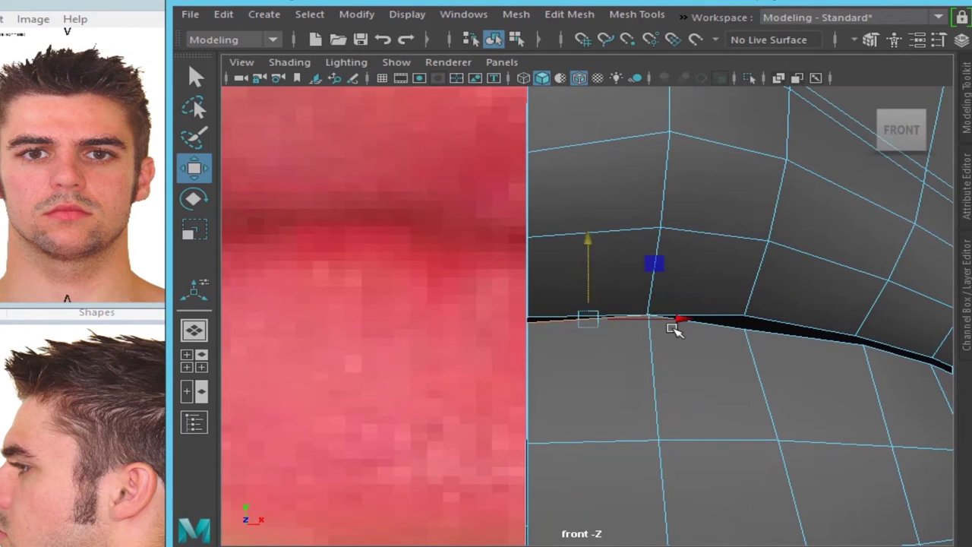
middle_click_drag(672, 328, 659, 321, "alt")
middle_click_drag(642, 357, 636, 363)
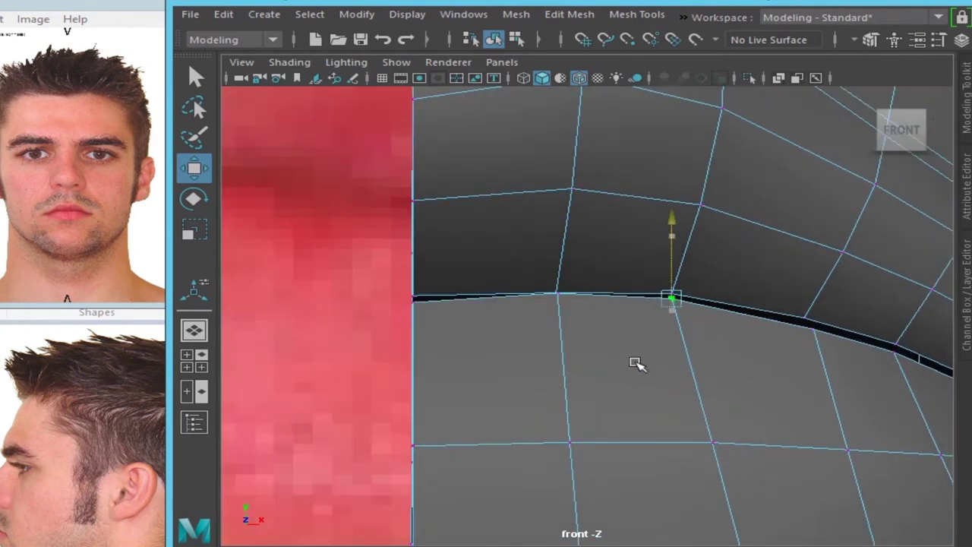
scroll(801, 367, "up", 2)
Step: Work along the lip seam toward the mouth corner, then frame the whole head in all viewports
middle_click_drag(801, 367, 700, 340, "alt")
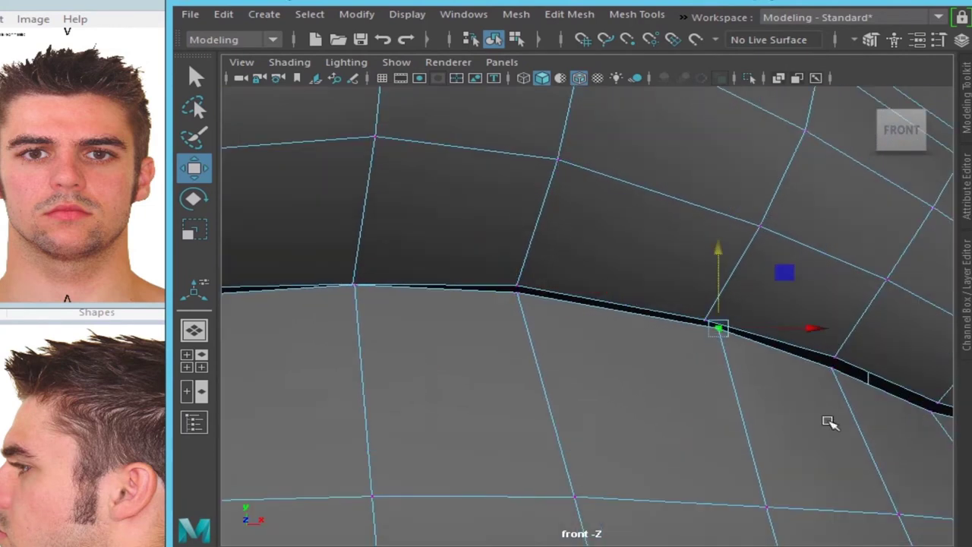
middle_click_drag(827, 421, 714, 392, "alt")
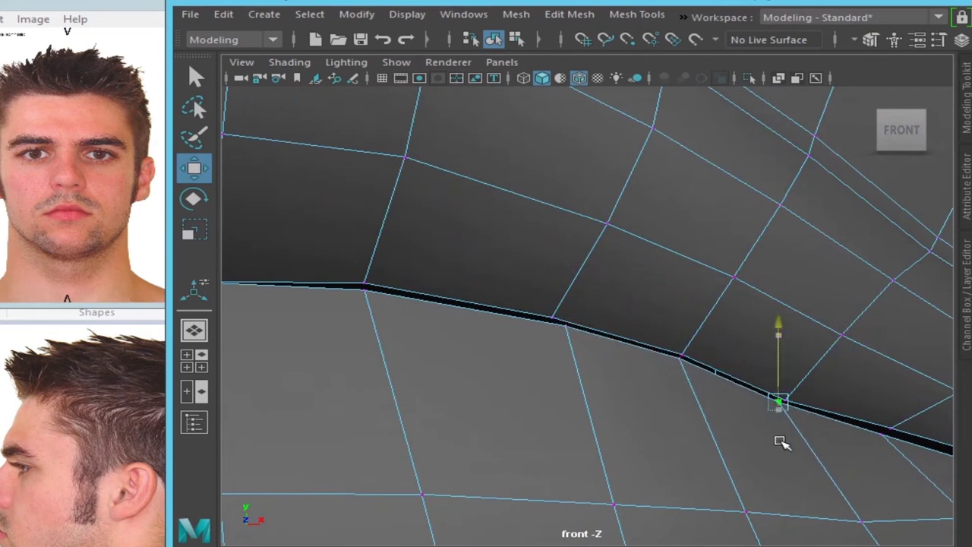
middle_click_drag(782, 443, 770, 431, "alt")
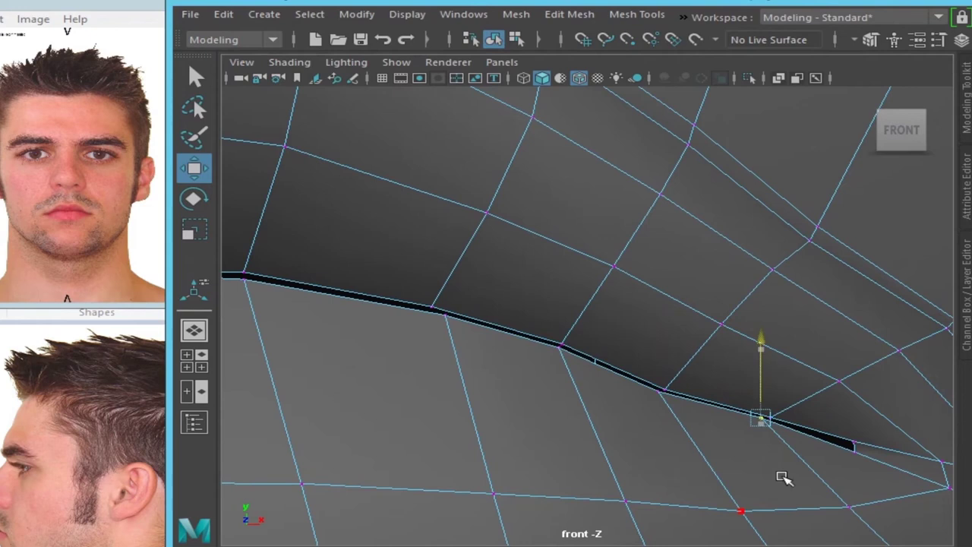
middle_click_drag(855, 477, 658, 432, "alt")
scroll(658, 432, "up", 2)
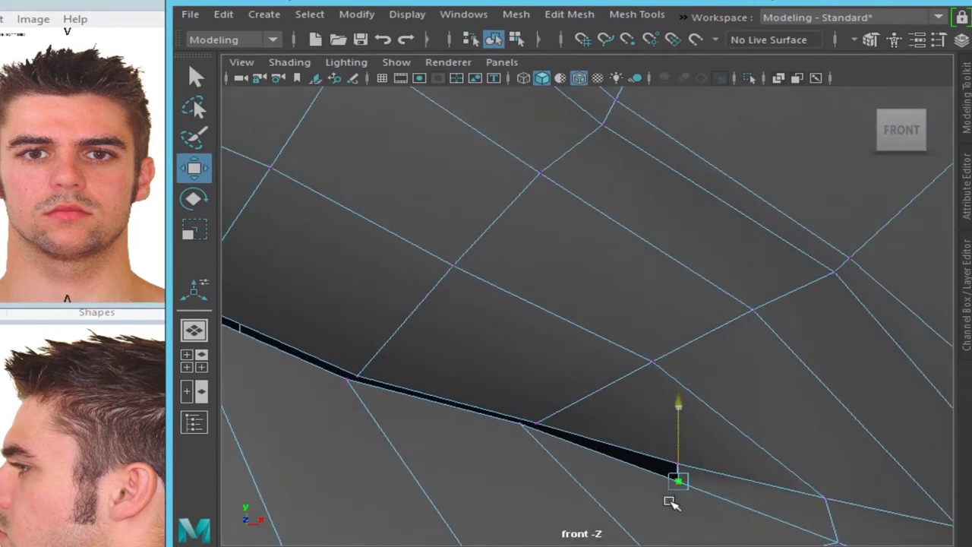
key("a")
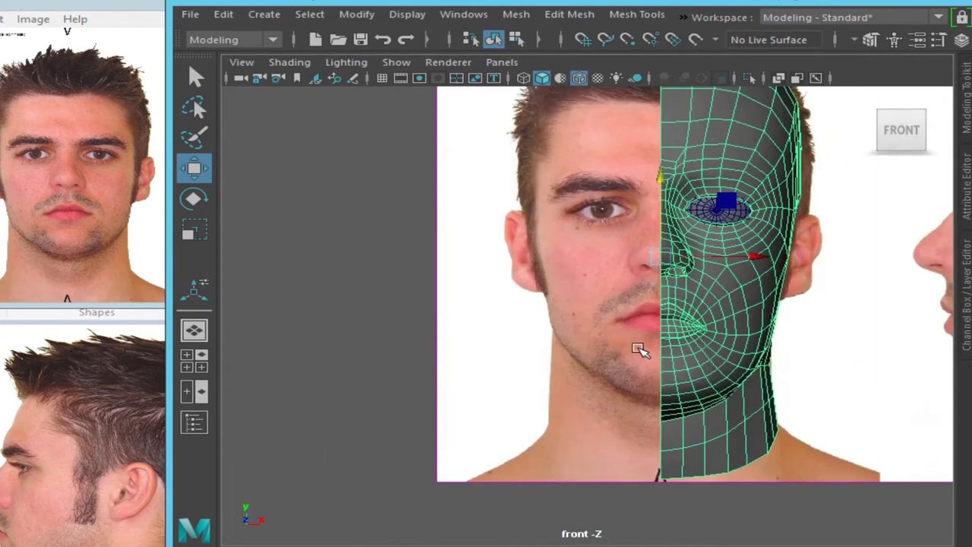
key("space")
key("space")
left_click_drag(558, 343, 521, 365, "alt")
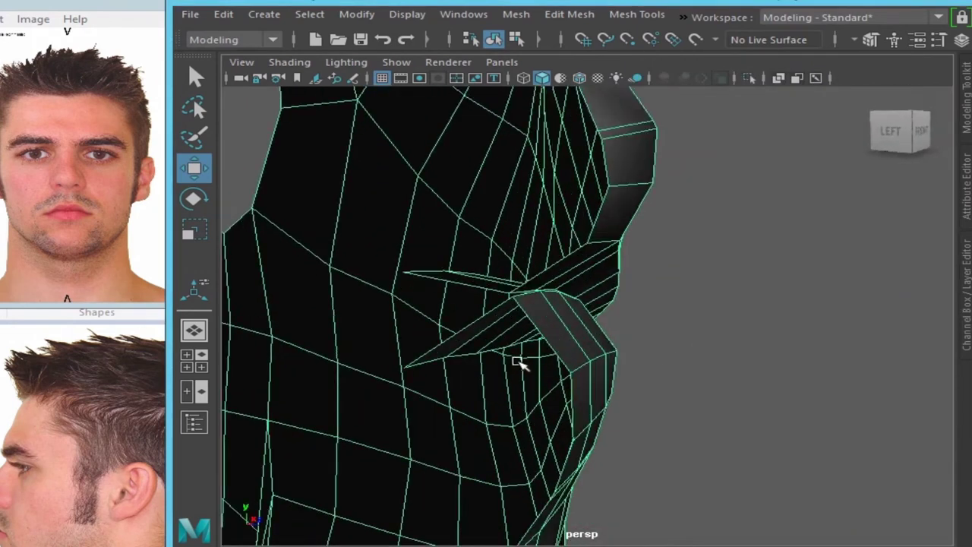
Step: Insert a new edge loop across the inner mouth strip
scroll(582, 320, "up", 3)
right_click_drag(699, 252, 517, 244, "shift")
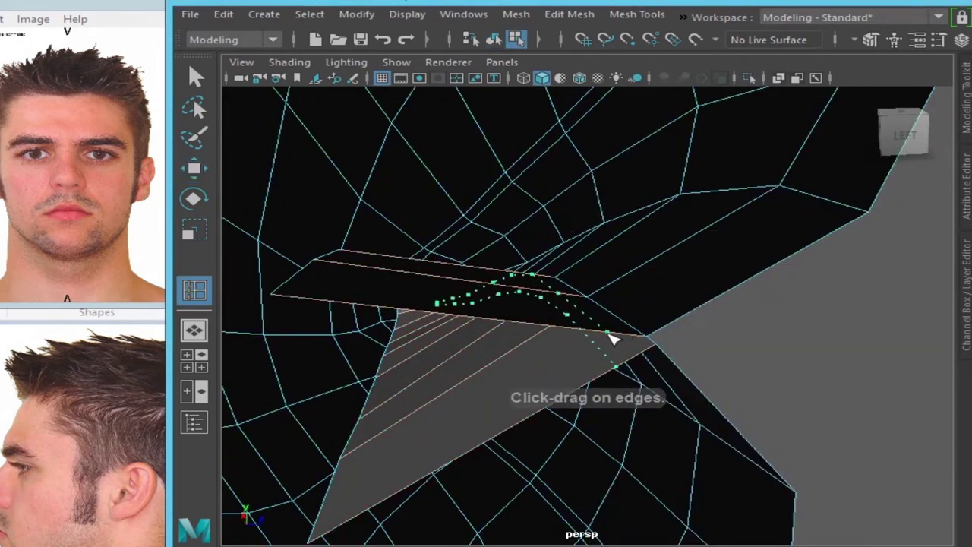
left_click(612, 338)
scroll(618, 317, "down", 5)
scroll(625, 347, "down", 3)
mouse_move(660, 325)
left_mouse_down("alt")
mouse_move(712, 300)
mouse_move(661, 118)
left_mouse_up("alt")
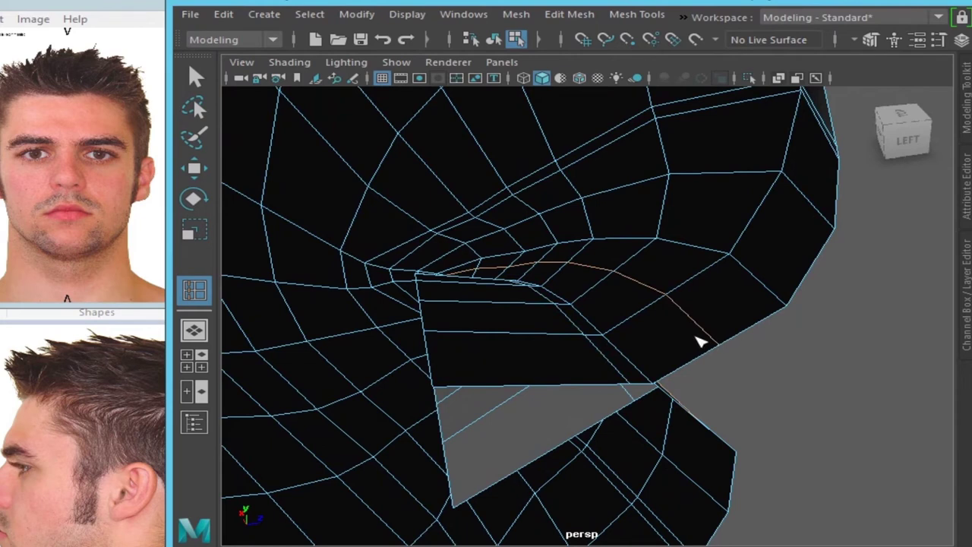
Step: Move the new lip edge loop vertically with the Move tool
key("w")
left_click_drag(603, 308, 367, 301, "alt")
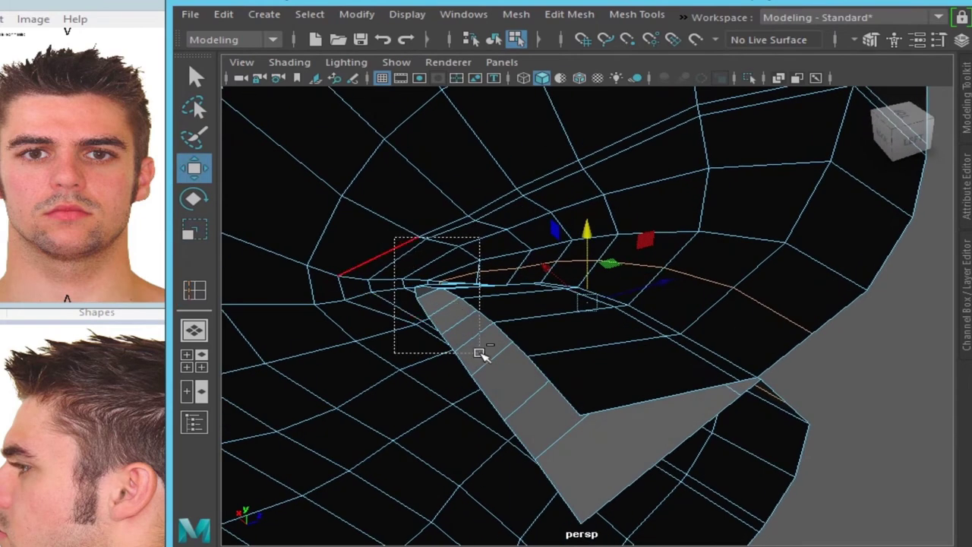
left_click_drag(469, 357, 608, 282, "alt")
scroll(626, 258, "up", 3)
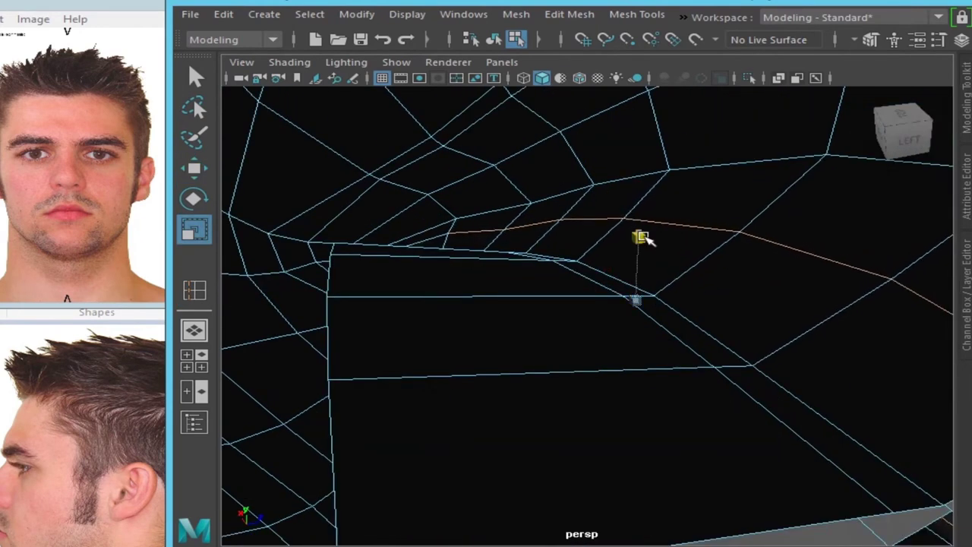
scroll(684, 319, "down", 3)
mouse_move(706, 380)
left_mouse_down("alt")
mouse_move(699, 350)
mouse_move(740, 352)
mouse_move(420, 413)
left_mouse_up("alt")
mouse_move(652, 418)
left_mouse_down("alt")
mouse_move(554, 365)
mouse_move(610, 217)
mouse_move(608, 227)
left_mouse_up("alt")
Step: Nudge the mouth corner vertex, then return to object mode with the head half selected in front view
mouse_move(647, 261)
left_mouse_down("alt")
mouse_move(458, 284)
mouse_move(445, 311)
mouse_move(601, 306)
mouse_move(585, 318)
mouse_move(658, 360)
mouse_move(615, 360)
mouse_move(615, 297)
left_mouse_up("alt")
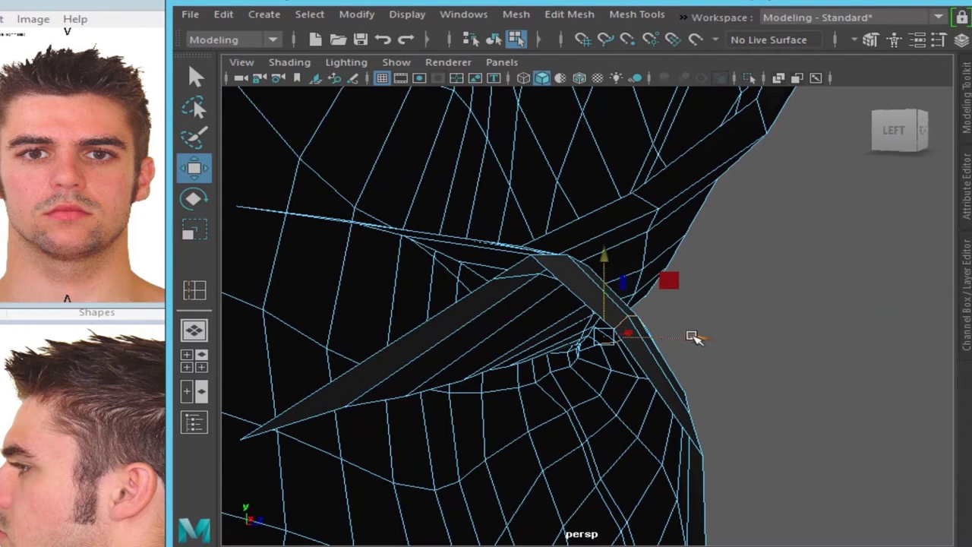
mouse_move(664, 359)
left_mouse_down("alt")
mouse_move(475, 350)
mouse_move(519, 306)
mouse_move(497, 341)
left_mouse_up("alt")
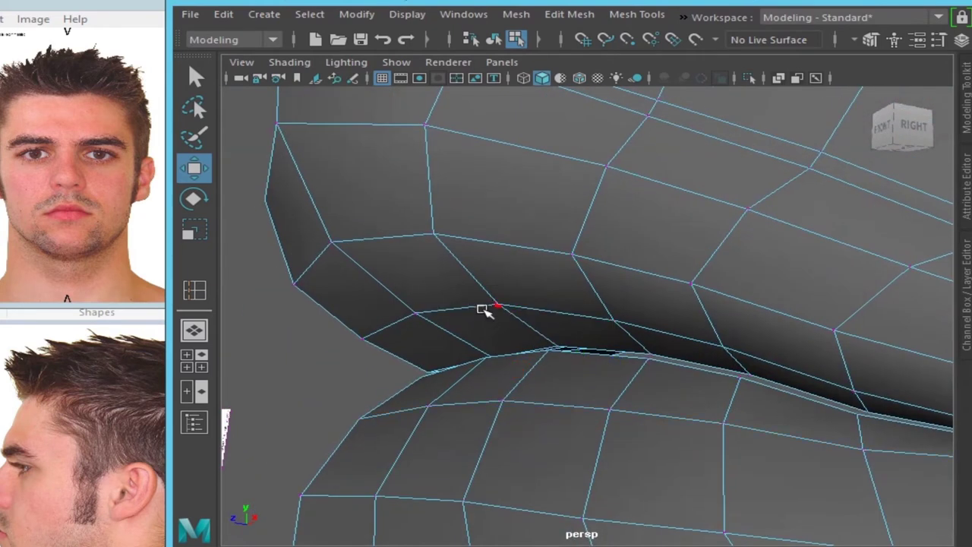
mouse_move(434, 354)
left_mouse_down("alt")
mouse_move(688, 384)
mouse_move(656, 311)
mouse_move(686, 278)
mouse_move(717, 282)
mouse_move(550, 281)
left_mouse_up("alt")
scroll(635, 357, "up", 3)
mouse_move(490, 296)
left_mouse_down("alt")
mouse_move(629, 321)
mouse_move(886, 408)
mouse_move(700, 370)
mouse_move(577, 406)
mouse_move(657, 289)
mouse_move(369, 202)
mouse_move(319, 228)
mouse_move(590, 329)
mouse_move(630, 385)
mouse_move(523, 392)
mouse_move(707, 367)
mouse_move(704, 347)
mouse_move(538, 341)
mouse_move(754, 430)
mouse_move(608, 348)
mouse_move(569, 393)
mouse_move(655, 318)
left_mouse_up("alt")
key("F8")
left_click(524, 393)
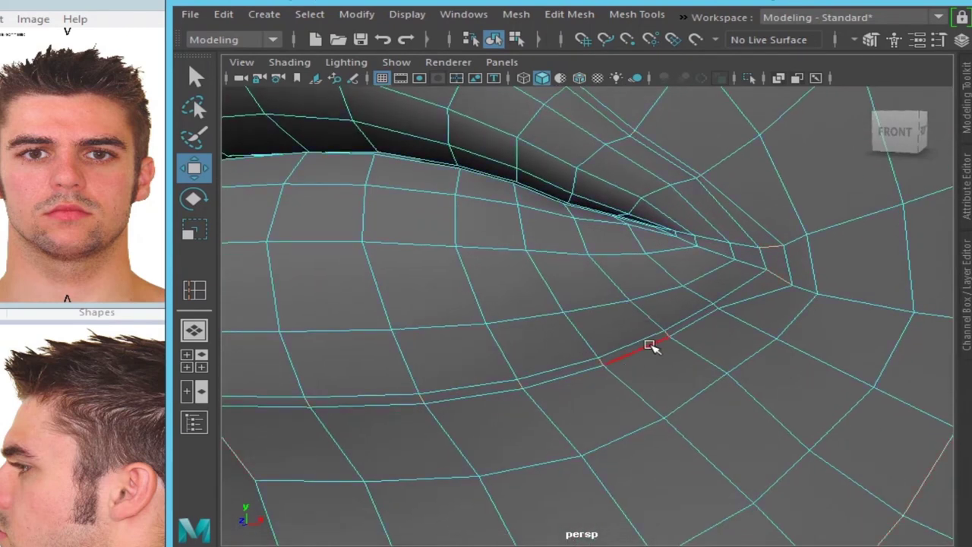
key("space")
key("space")
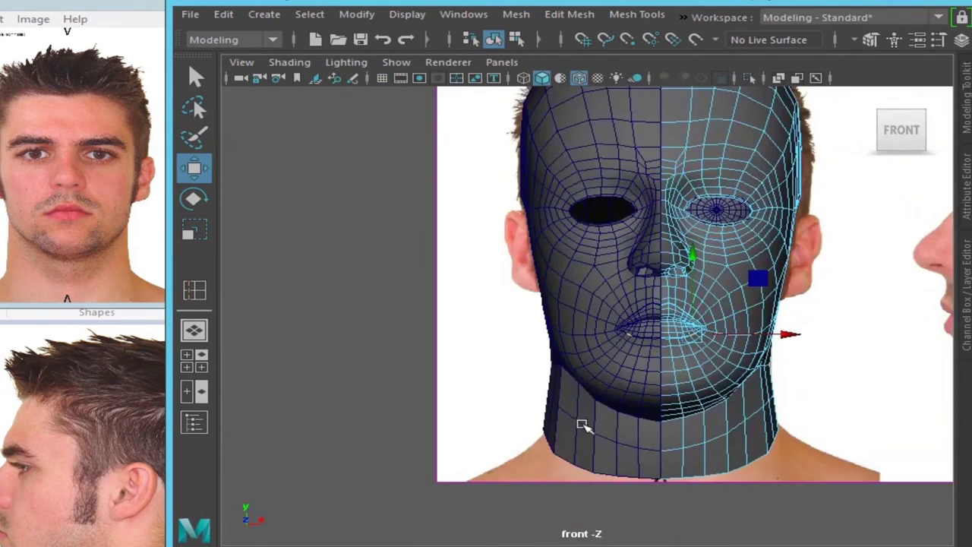
Step: Nudge the selected lip edge vertically and bring up a left-side view of the mouth
scroll(581, 425, "up", 5)
left_click_drag(589, 238, 589, 235)
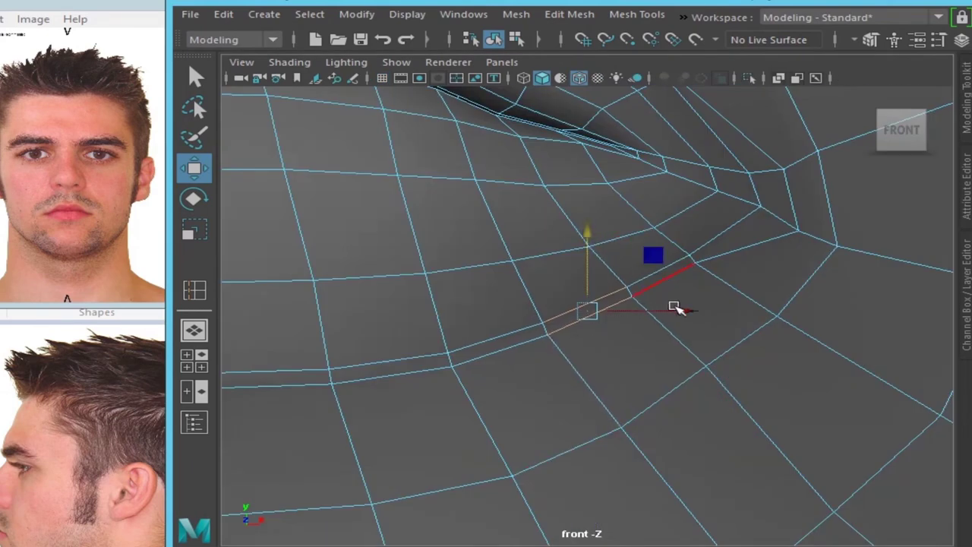
key("space")
key("space")
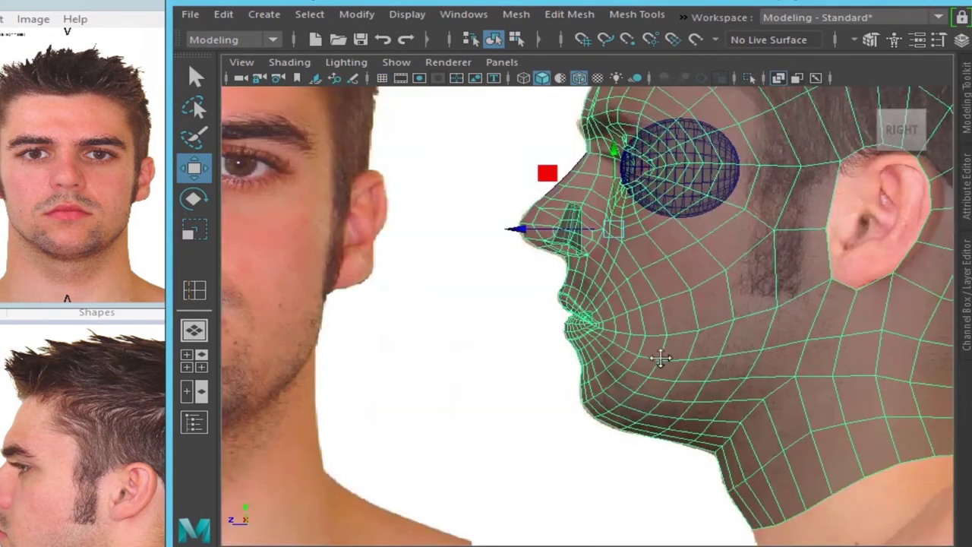
middle_click_drag(666, 376, 608, 289, "alt")
key("space")
key("space")
mouse_move(569, 298)
left_mouse_down("alt")
mouse_move(629, 300)
mouse_move(486, 278)
mouse_move(567, 284)
mouse_move(490, 313)
mouse_move(590, 282)
mouse_move(726, 367)
left_mouse_up("alt")
mouse_move(770, 412)
left_mouse_down("alt")
mouse_move(701, 385)
mouse_move(692, 304)
mouse_move(622, 331)
mouse_move(633, 163)
mouse_move(619, 174)
left_mouse_up("alt")
Step: Scale down the selected face of the mouth cavity
key("r")
key("w")
mouse_move(645, 254)
left_mouse_down("alt")
mouse_move(594, 295)
mouse_move(571, 253)
left_mouse_up("alt")
key("w")
mouse_move(569, 187)
left_mouse_down("alt")
mouse_move(562, 249)
mouse_move(514, 327)
mouse_move(559, 319)
mouse_move(503, 362)
left_mouse_up("alt")
right_click_drag(684, 191, 586, 369, "shift")
mouse_move(586, 369)
left_mouse_down("alt")
mouse_move(640, 341)
mouse_move(347, 332)
left_mouse_up("alt")
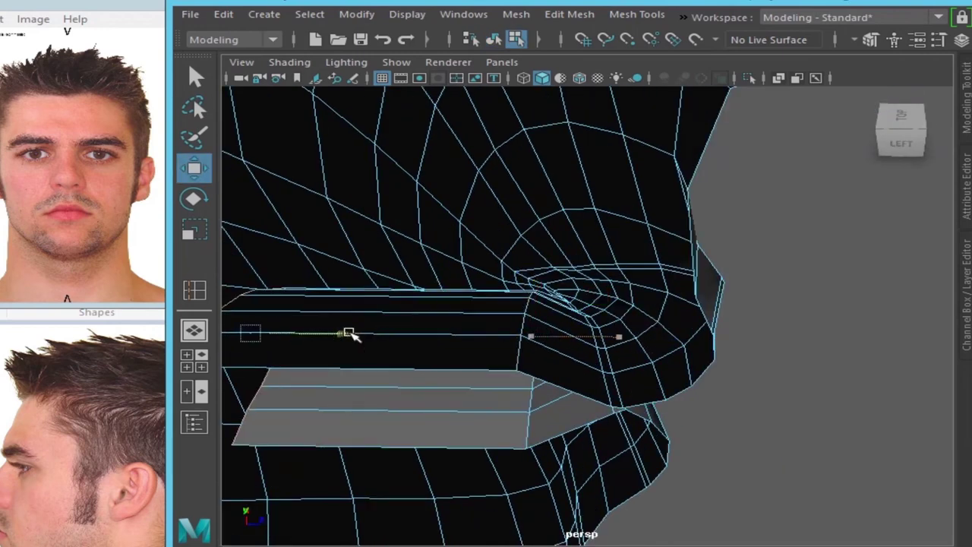
mouse_move(497, 362)
left_mouse_down("alt")
mouse_move(816, 350)
mouse_move(682, 282)
left_mouse_up("alt")
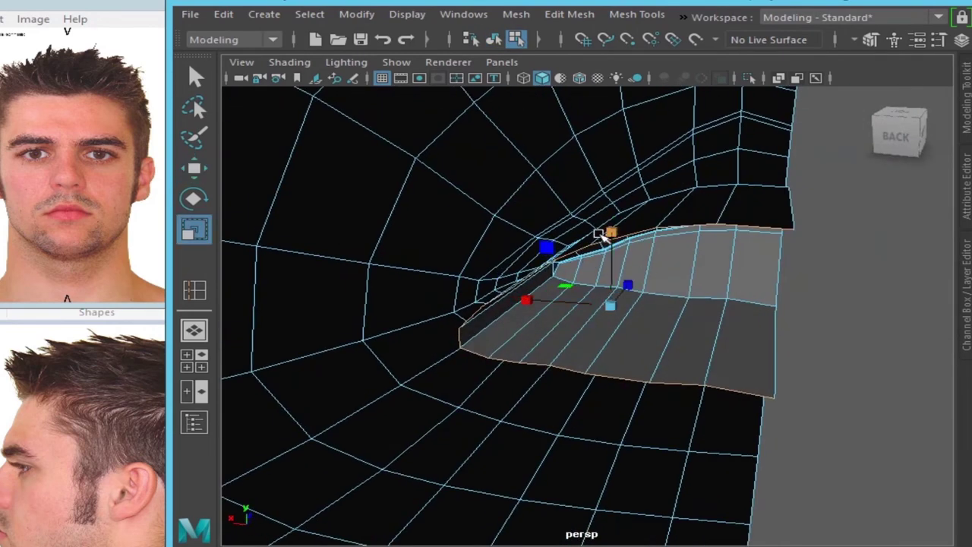
left_click_drag(602, 237, 608, 157, "alt")
key("w")
mouse_move(694, 210)
left_mouse_down("alt")
mouse_move(469, 304)
mouse_move(613, 341)
mouse_move(582, 336)
mouse_move(534, 289)
mouse_move(549, 272)
mouse_move(608, 326)
mouse_move(543, 343)
mouse_move(410, 337)
left_mouse_up("alt")
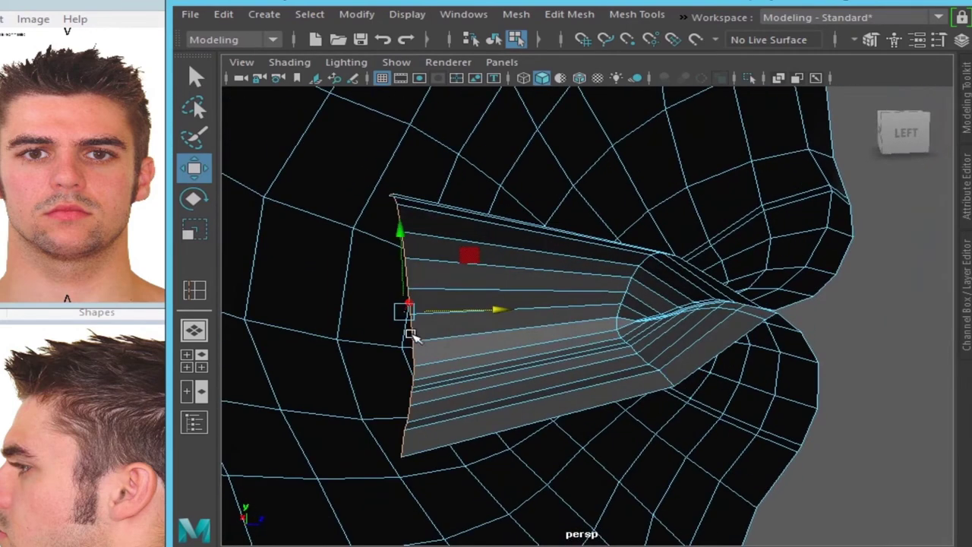
Step: Shift the selected cavity face strip into place
left_click_drag(494, 278, 517, 293)
mouse_move(503, 375)
left_mouse_down("alt")
mouse_move(461, 372)
mouse_move(499, 369)
mouse_move(571, 315)
mouse_move(549, 369)
mouse_move(493, 333)
left_mouse_up("alt")
scroll(592, 343, "down", 3)
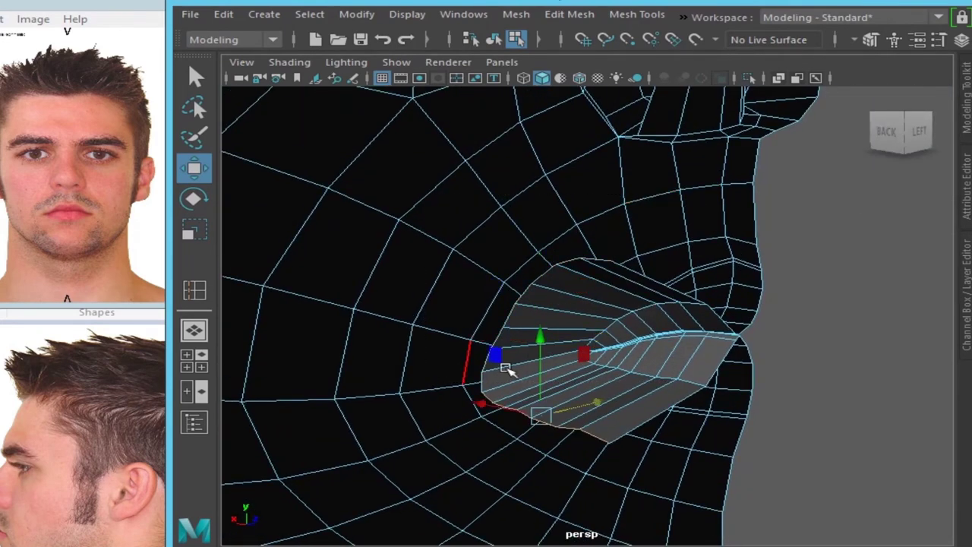
scroll(468, 372, "up", 3)
mouse_move(658, 297)
left_mouse_down("alt")
mouse_move(521, 330)
mouse_move(396, 260)
left_mouse_up("alt")
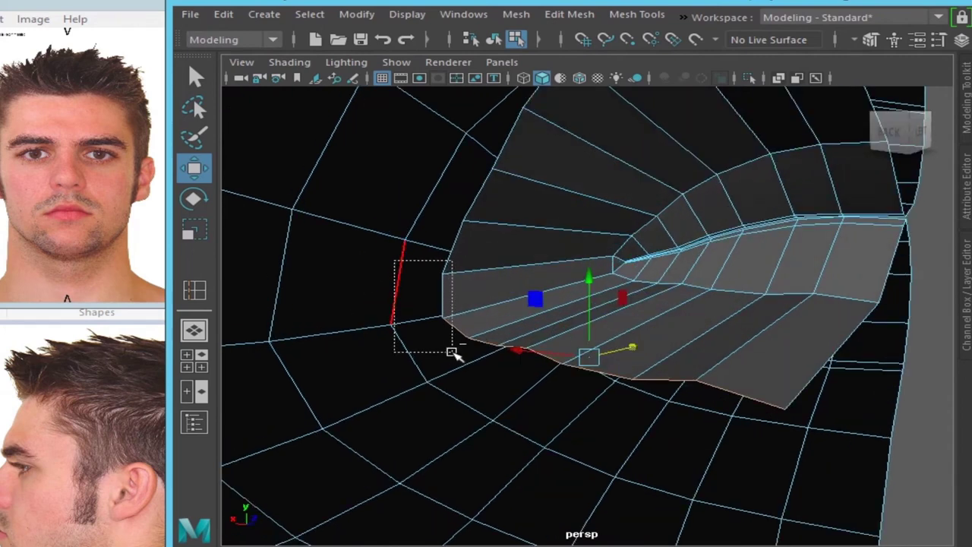
Step: Select the mouth cavity's bottom edge and lower it along Y
left_click_drag(453, 351, 454, 352)
left_click_drag(454, 353, 511, 363, "alt")
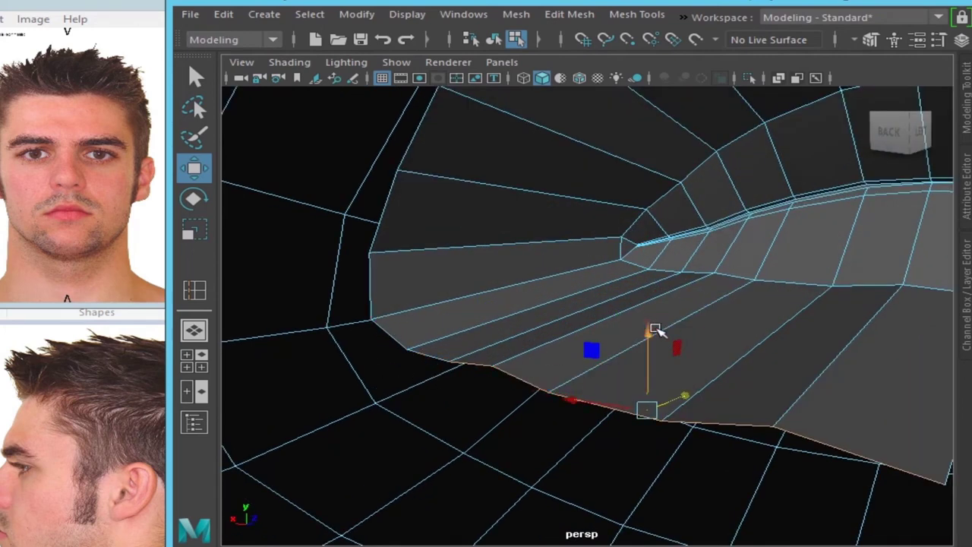
left_click_drag(658, 331, 650, 356)
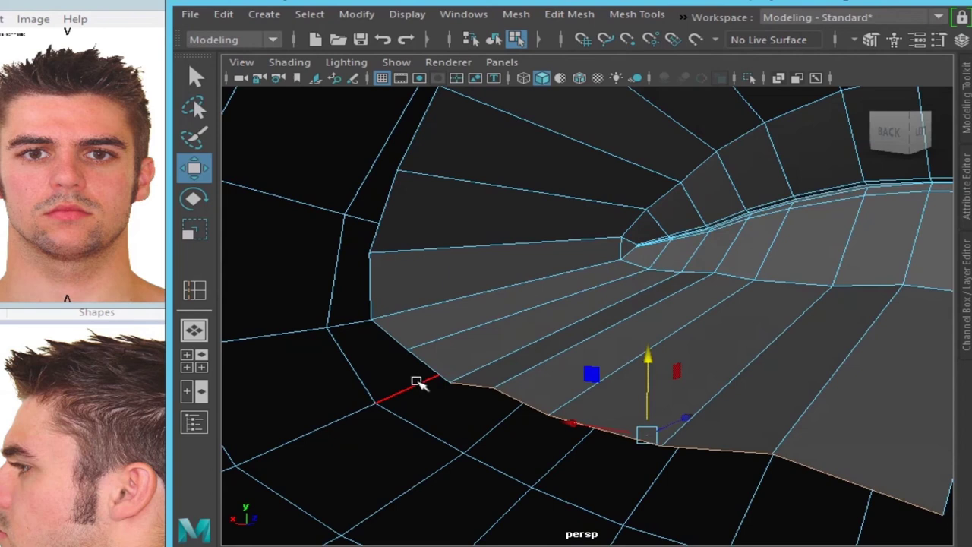
middle_click_drag(448, 410, 447, 393)
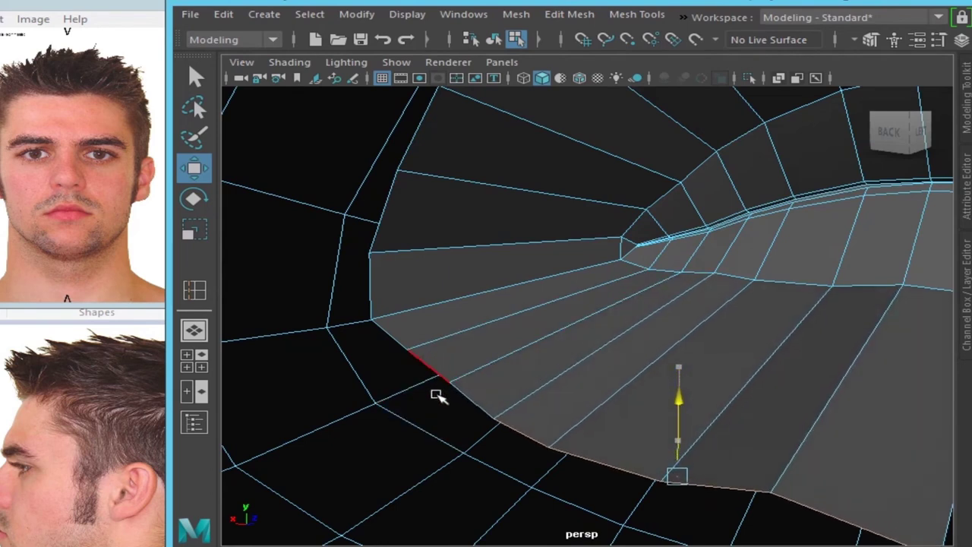
mouse_move(560, 443)
left_mouse_down("alt")
mouse_move(604, 418)
mouse_move(554, 387)
mouse_move(645, 367)
left_mouse_up("alt")
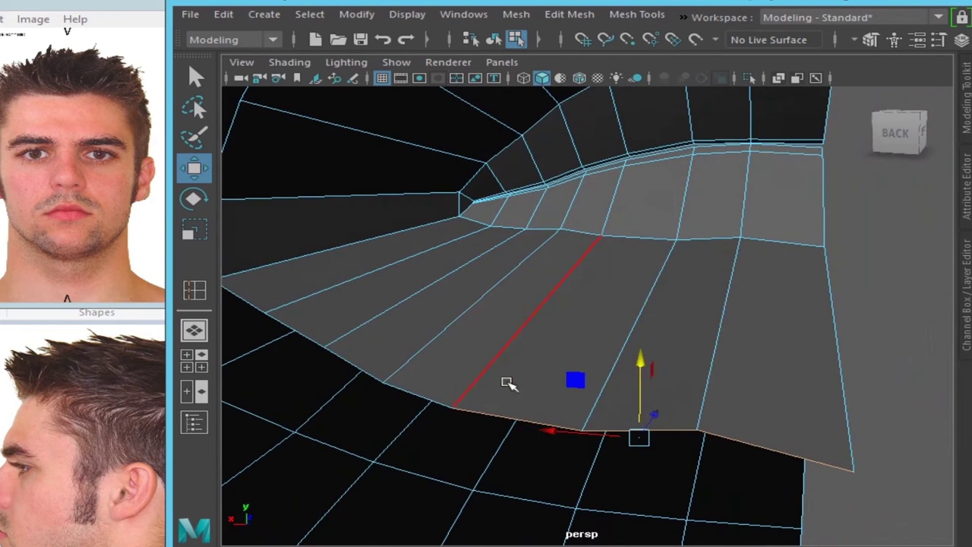
mouse_move(546, 298)
left_mouse_down("alt")
mouse_move(667, 375)
mouse_move(490, 341)
left_mouse_up("alt")
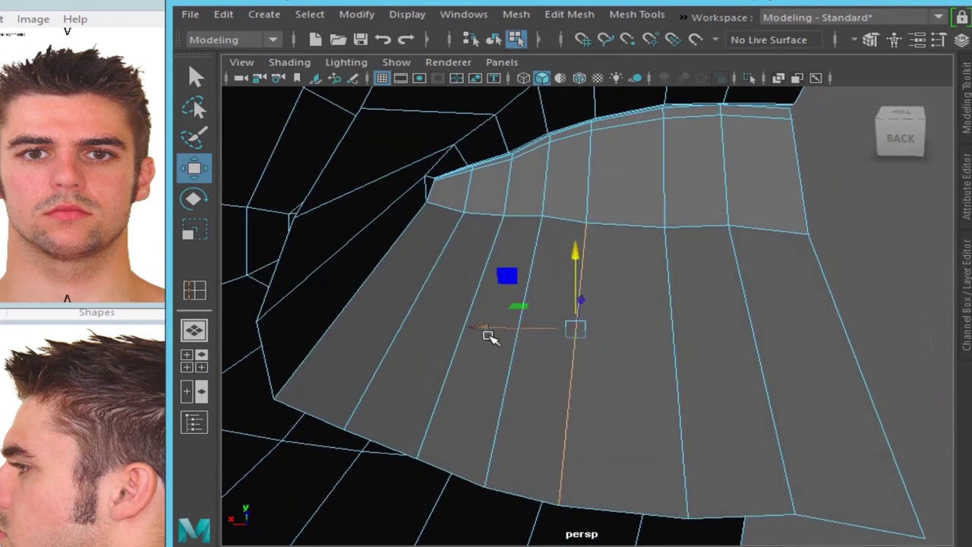
mouse_move(760, 373)
left_mouse_down("alt")
mouse_move(549, 388)
mouse_move(592, 354)
mouse_move(613, 308)
left_mouse_up("alt")
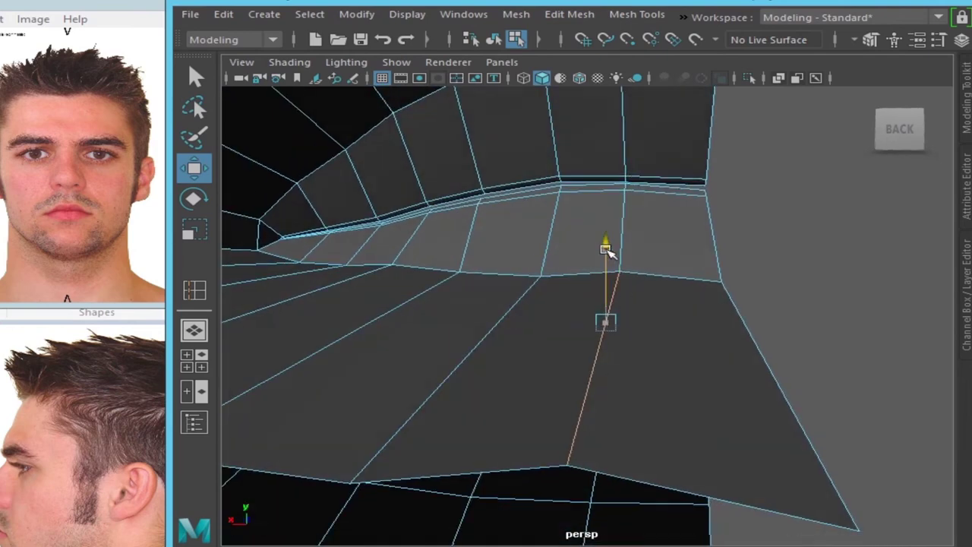
mouse_move(605, 262)
left_mouse_down("alt")
mouse_move(679, 324)
mouse_move(623, 341)
mouse_move(646, 348)
mouse_move(630, 317)
mouse_move(547, 354)
mouse_move(563, 370)
mouse_move(621, 321)
left_mouse_up("alt")
Step: Exit component mode with F8 and inspect the cavity's inner end
key("F8")
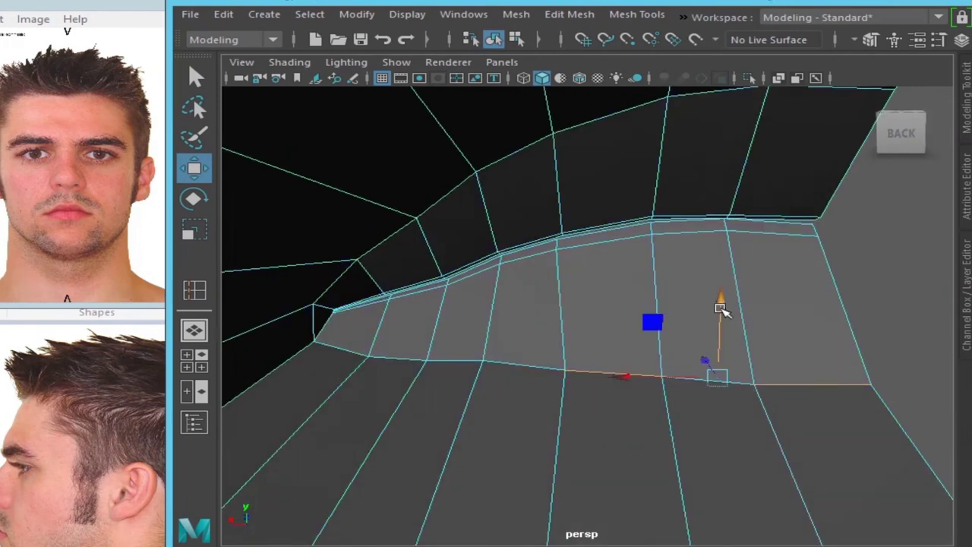
key("F8")
mouse_move(593, 378)
left_mouse_down("alt")
mouse_move(499, 343)
mouse_move(569, 354)
mouse_move(621, 341)
mouse_move(767, 373)
mouse_move(686, 319)
mouse_move(593, 347)
mouse_move(554, 304)
mouse_move(500, 329)
left_mouse_up("alt")
left_click_drag(546, 337, 522, 308, "alt")
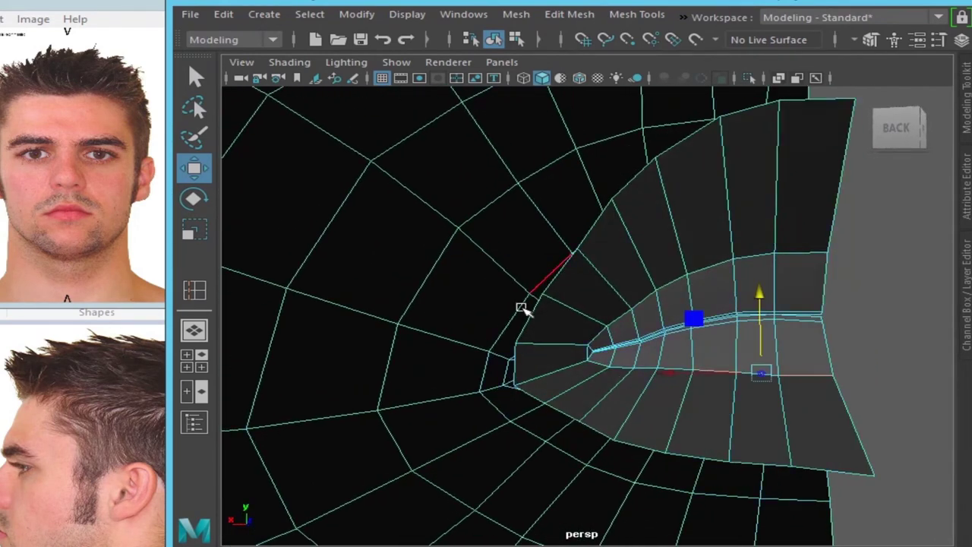
Step: Select the edges at the cavity's inner end and nudge its vertices into position
left_click(519, 349)
key("r")
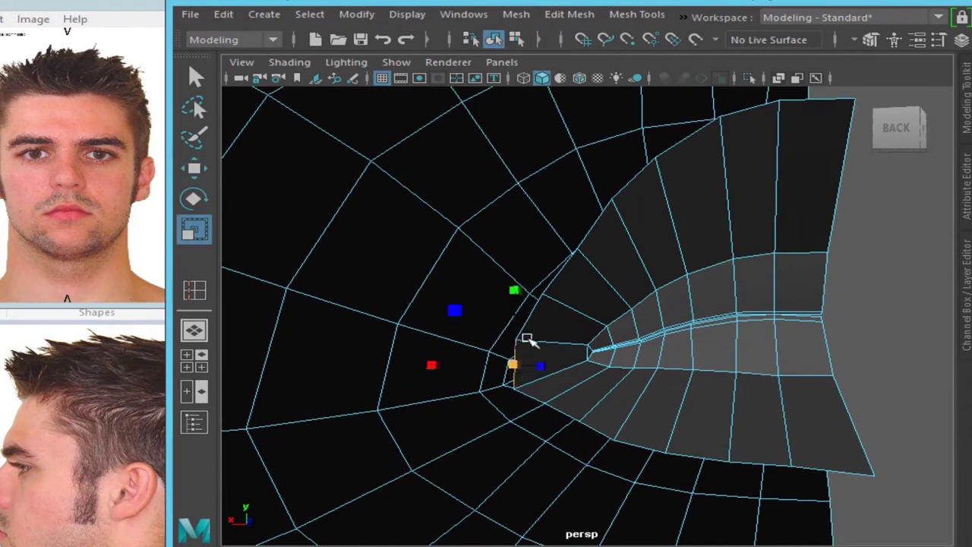
left_click(534, 311, "shift")
left_click_drag(529, 391, 554, 369, "alt")
right_click_drag(554, 369, 604, 386, "alt")
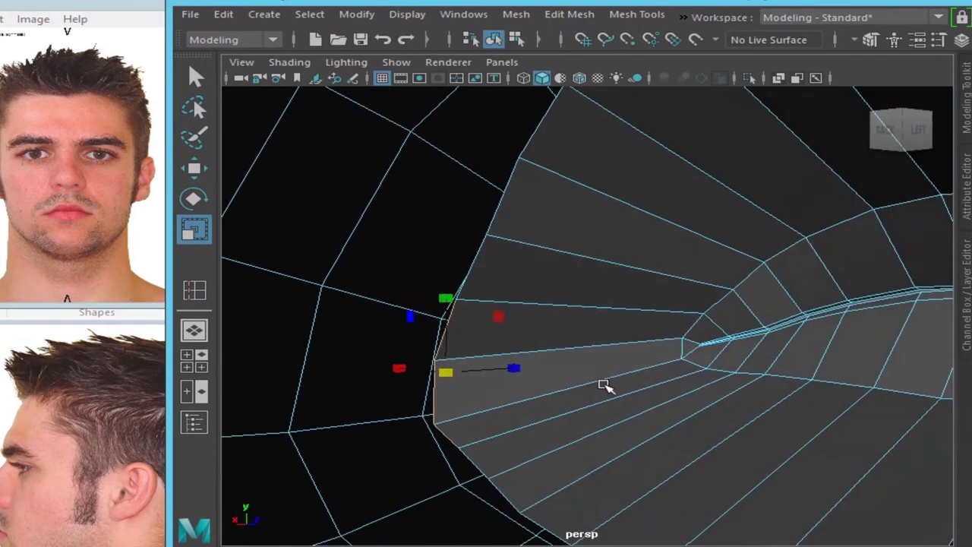
key("F9")
key("w")
left_click(470, 446)
left_click_drag(465, 407, 555, 463)
left_click(554, 463)
left_click(491, 365)
left_click_drag(491, 365, 603, 391, "alt")
Step: Extrude the inner cavity edges deeper into the head, then scale and reposition them
right_click_drag(691, 254, 694, 298, "shift")
left_click_drag(570, 346, 720, 360)
key("r")
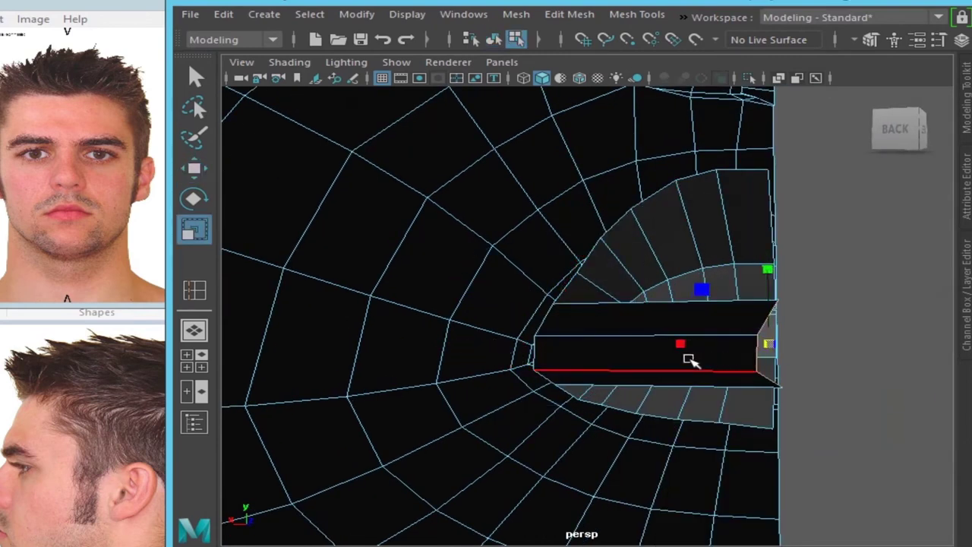
mouse_move(770, 344)
left_mouse_down()
mouse_move(848, 285)
mouse_move(797, 293)
left_mouse_up()
key("w")
mouse_move(767, 265)
left_mouse_down()
mouse_move(767, 232)
mouse_move(528, 302)
mouse_move(651, 289)
mouse_move(568, 341)
mouse_move(586, 341)
left_mouse_up()
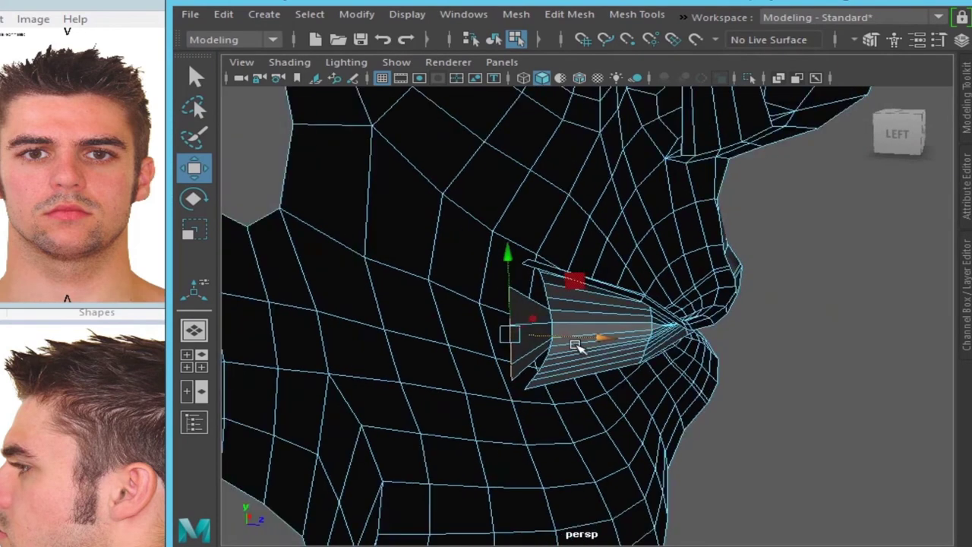
right_click_drag(581, 341, 606, 348, "alt")
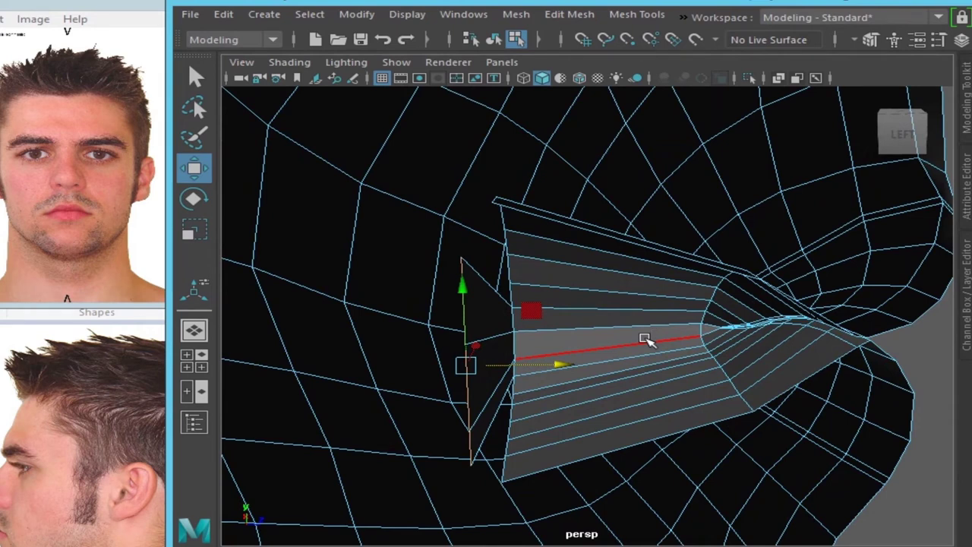
middle_click_drag(645, 339, 644, 338)
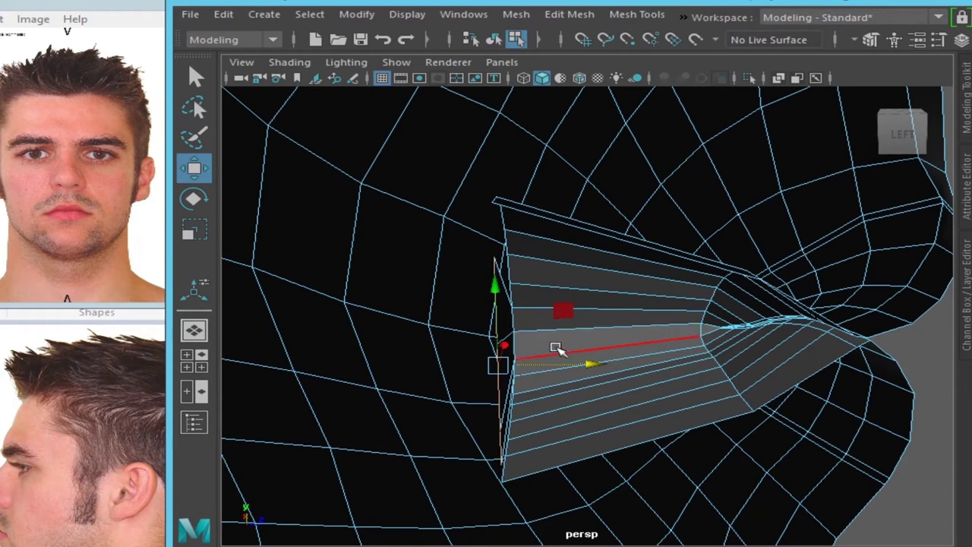
middle_click_drag(582, 365, 556, 276)
Step: Delete the upper and lower stray wedge faces and return to object mode
right_click_drag(549, 122, 554, 167)
left_click(471, 304)
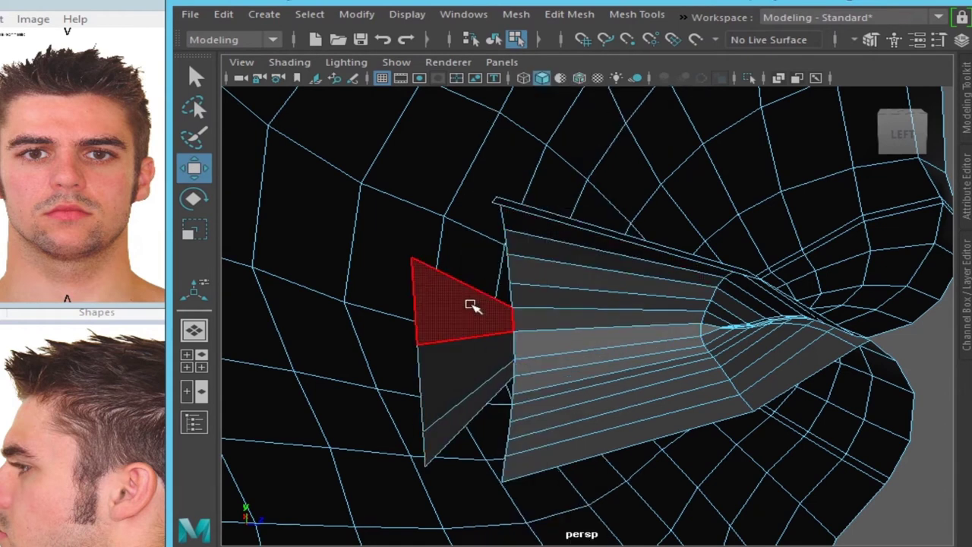
left_click(456, 391, "shift")
key("Delete")
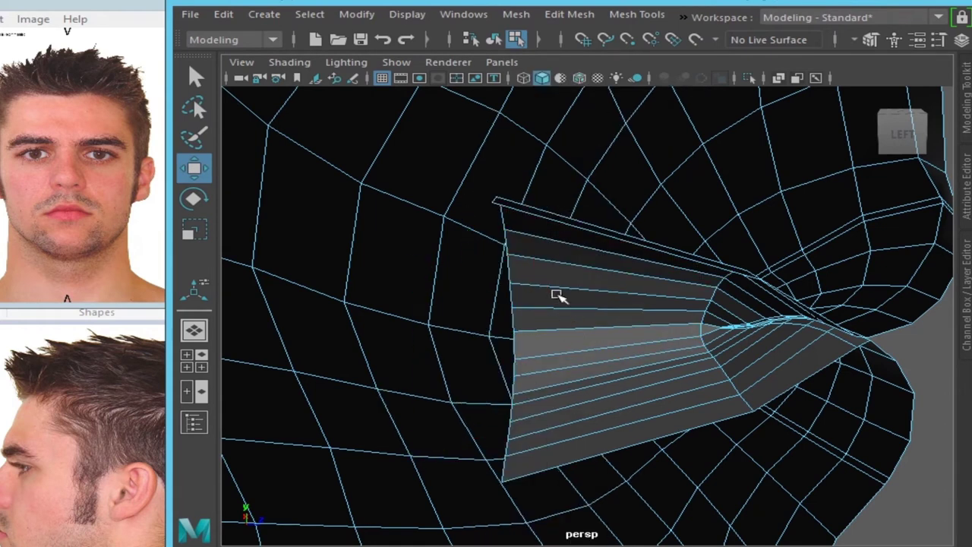
right_click_drag(556, 342, 658, 278)
mouse_move(614, 321)
left_mouse_down("alt")
mouse_move(645, 342)
mouse_move(683, 434)
left_mouse_up("alt")
scroll(601, 277, "up", 3)
left_click(684, 434)
mouse_move(647, 527)
left_mouse_down("alt")
mouse_move(646, 366)
mouse_move(512, 357)
left_mouse_up("alt")
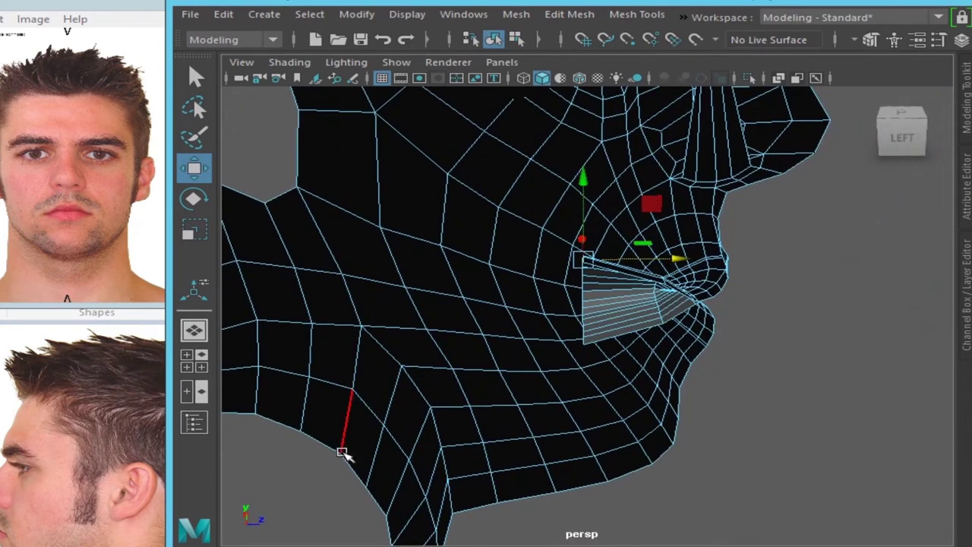
key("F8")
Step: Insert an edge loop across the mouth-cavity faces with the Insert Edge Loop Tool
mouse_move(650, 264)
left_mouse_down("alt")
mouse_move(701, 289)
mouse_move(641, 294)
mouse_move(549, 272)
left_mouse_up("alt")
scroll(570, 226, "up", 3)
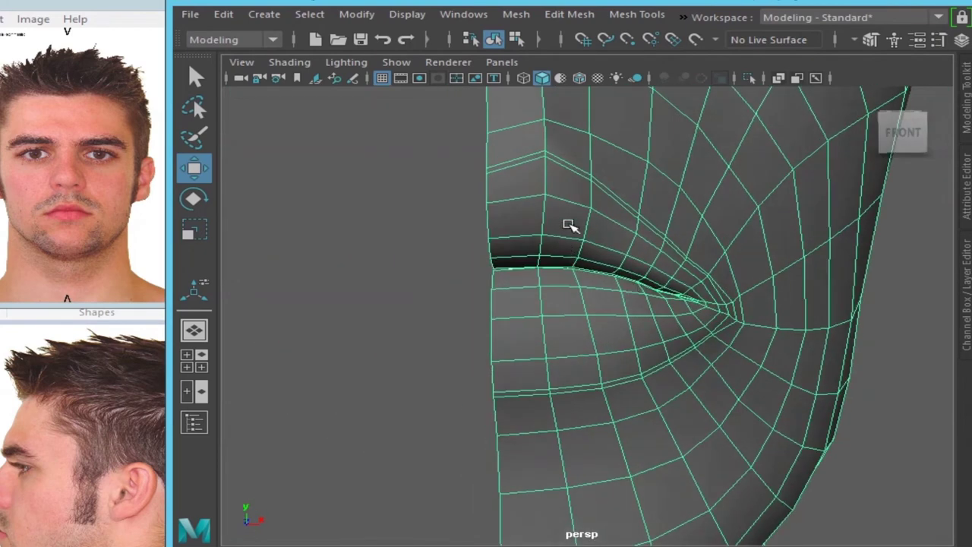
scroll(570, 226, "down", 3)
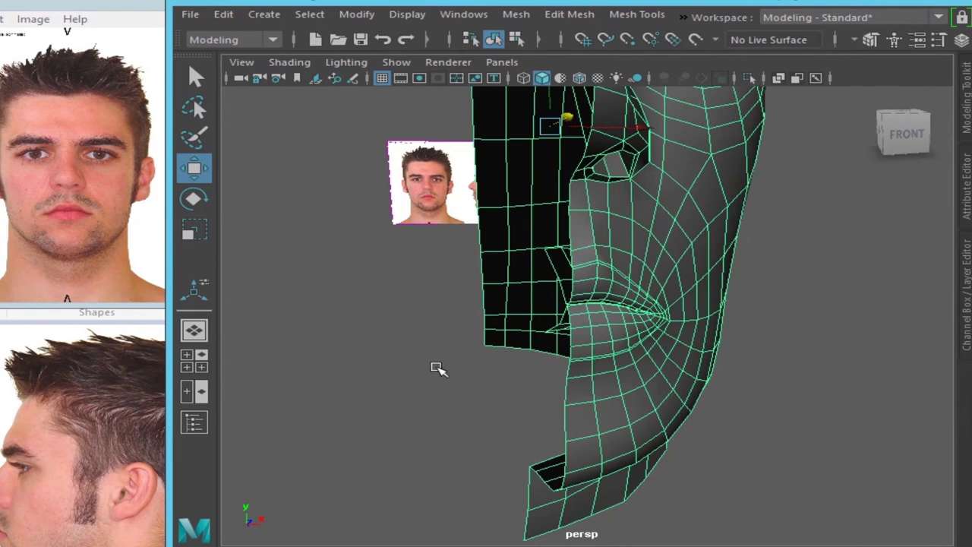
scroll(462, 314, "up", 3)
mouse_move(499, 254)
left_mouse_down("alt")
mouse_move(608, 238)
mouse_move(749, 311)
mouse_move(722, 233)
left_mouse_up("alt")
mouse_move(568, 370)
left_mouse_down("alt")
mouse_move(673, 317)
mouse_move(658, 196)
mouse_move(649, 276)
left_mouse_up("alt")
scroll(671, 282, "up", 2)
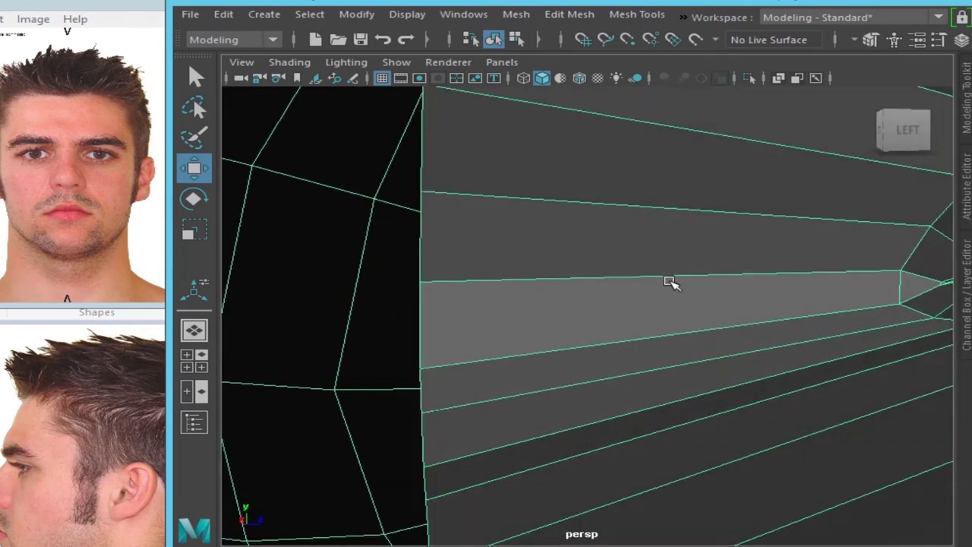
middle_click_drag(670, 282, 615, 286, "alt")
right_click_drag(669, 221, 542, 244, "shift")
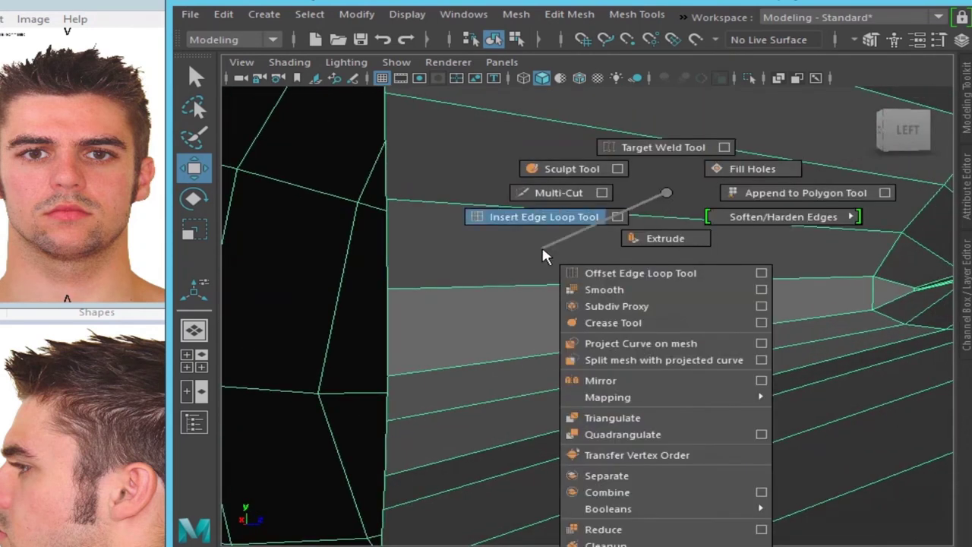
left_click(611, 215)
key("w")
scroll(560, 372, "down", 2)
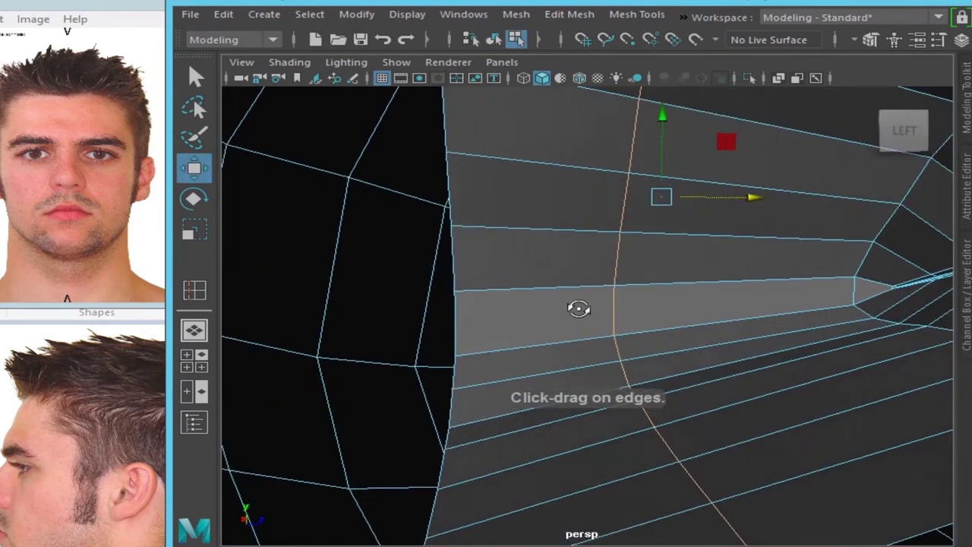
scroll(608, 341, "up", 3)
scroll(608, 288, "down", 2)
scroll(653, 300, "up", 2)
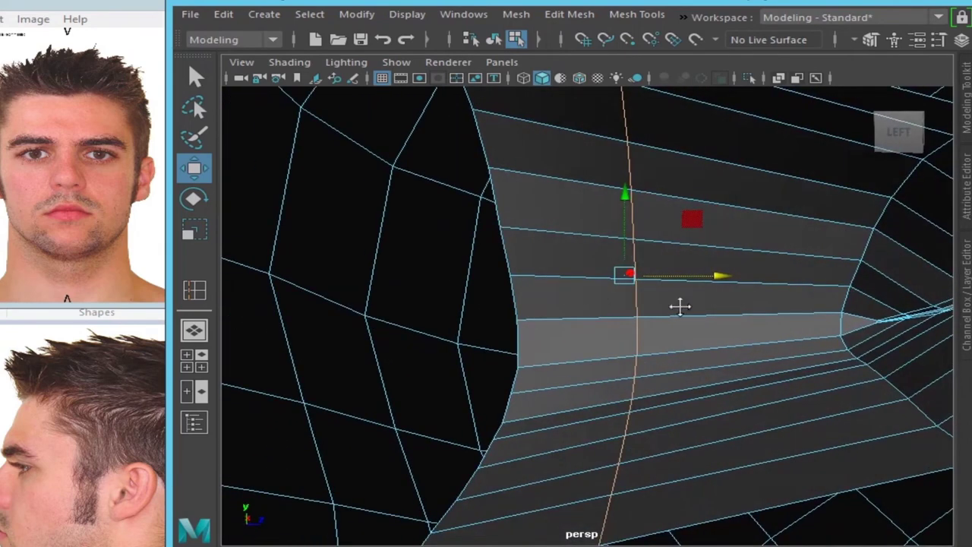
Step: Select the mouth-corner edges and Multi-Cut a new edge across the cavity faces
scroll(638, 323, "down", 2)
scroll(547, 319, "up", 3)
left_click_drag(492, 304, 516, 272, "alt")
left_click(517, 272)
left_click(523, 393, "shift")
mouse_move(534, 393)
left_mouse_down("alt")
mouse_move(554, 370)
mouse_move(565, 386)
left_mouse_up("alt")
left_click(552, 399)
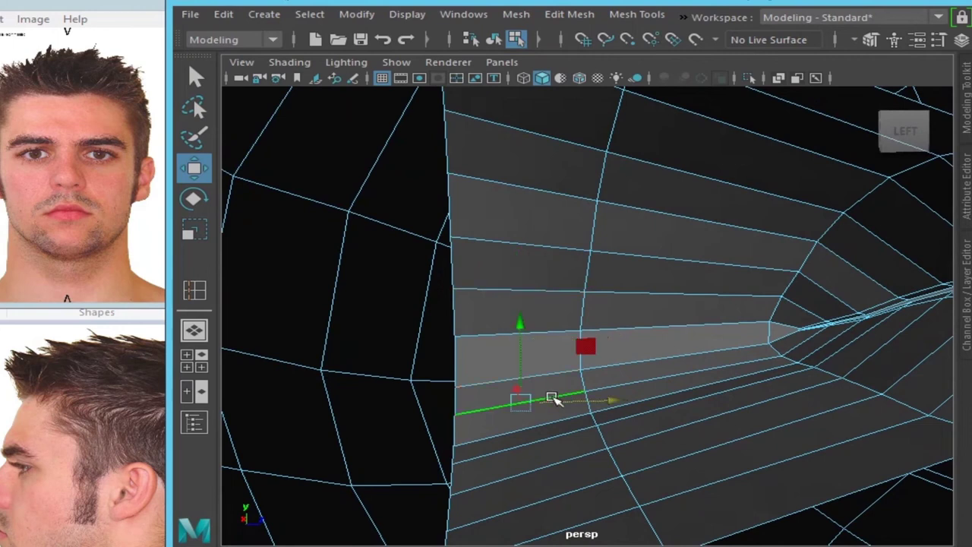
left_click(550, 297, "shift")
left_click_drag(560, 299, 635, 278, "alt")
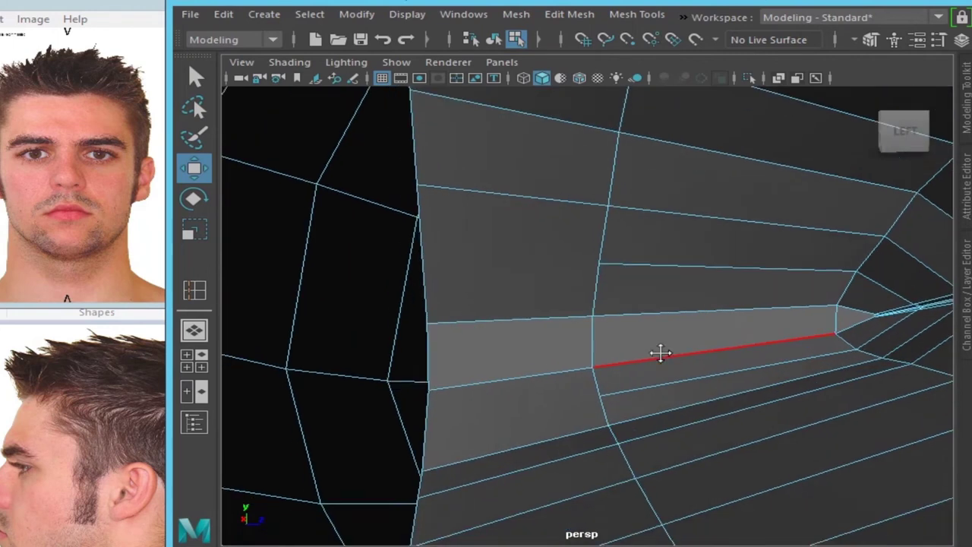
right_click_drag(679, 278, 274, 284, "shift")
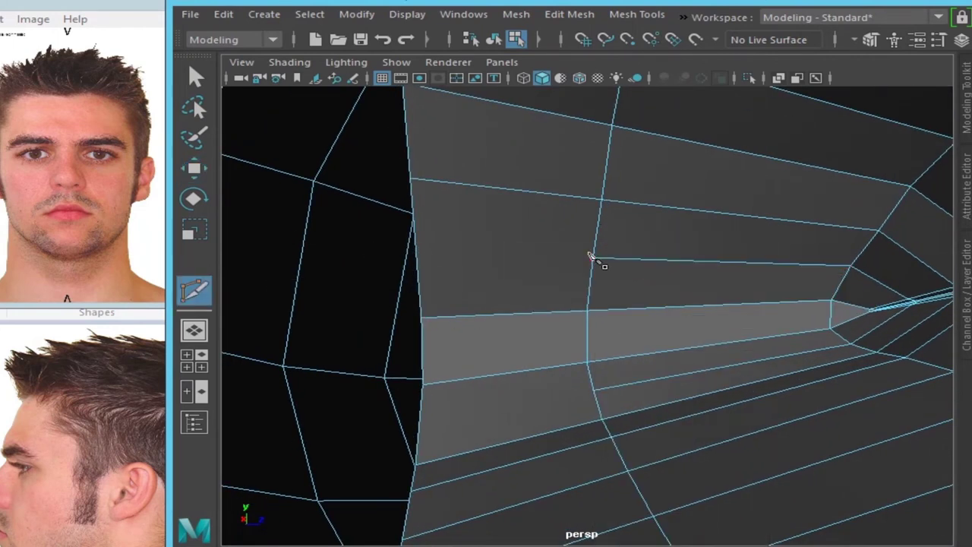
left_click(495, 375)
left_click(593, 390)
key("Return")
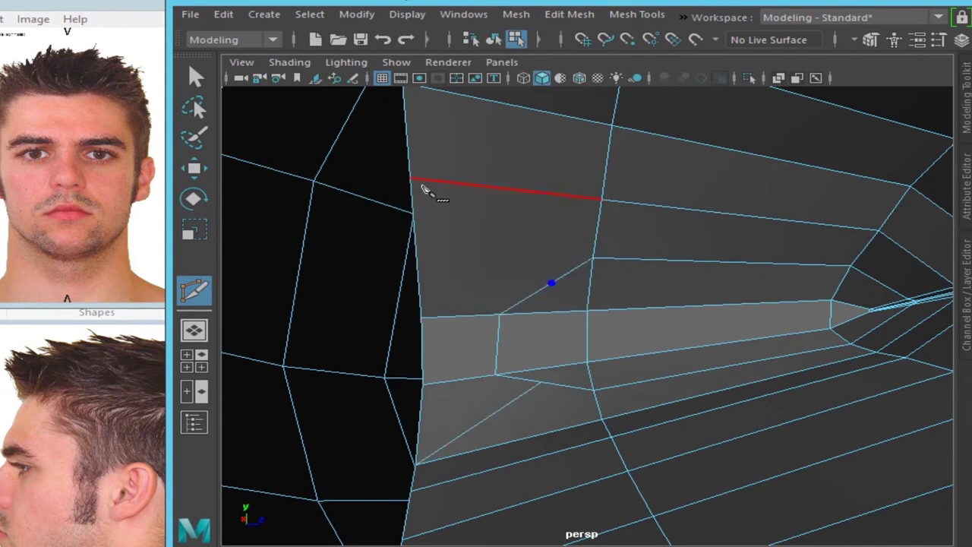
key("Return")
Step: Scale the two new vertices apart vertically, shift them along X, and return to object mode
key("w")
left_click(535, 383, "shift")
key("r")
middle_click_drag(482, 325, 499, 299)
key("w")
left_click_drag(650, 337, 608, 330)
key("r")
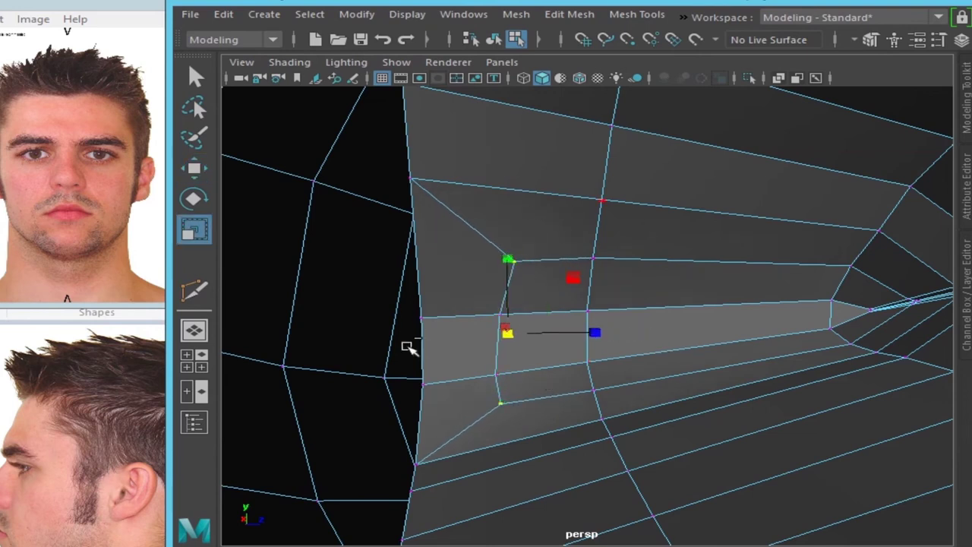
left_click_drag(409, 347, 603, 417, "alt")
key("w")
mouse_move(482, 418)
left_mouse_down("alt")
mouse_move(497, 337)
mouse_move(612, 312)
mouse_move(631, 330)
mouse_move(585, 342)
mouse_move(575, 234)
mouse_move(521, 230)
left_mouse_up("alt")
key("F8")
scroll(556, 286, "up", 5)
Step: Delete two extra radial edges from the fan on the flap at the lip corner
left_click_drag(556, 287, 572, 237, "alt")
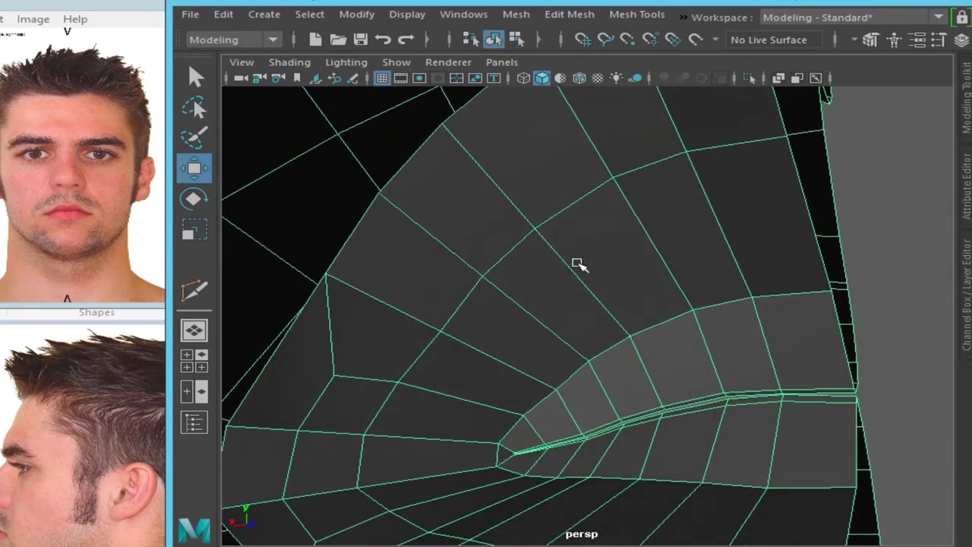
scroll(581, 268, "down", 3)
left_click_drag(586, 274, 623, 271, "alt")
scroll(506, 298, "up", 3)
scroll(576, 280, "down", 5)
scroll(673, 280, "up", 5)
right_click_drag(664, 237, 666, 164)
left_click(668, 216)
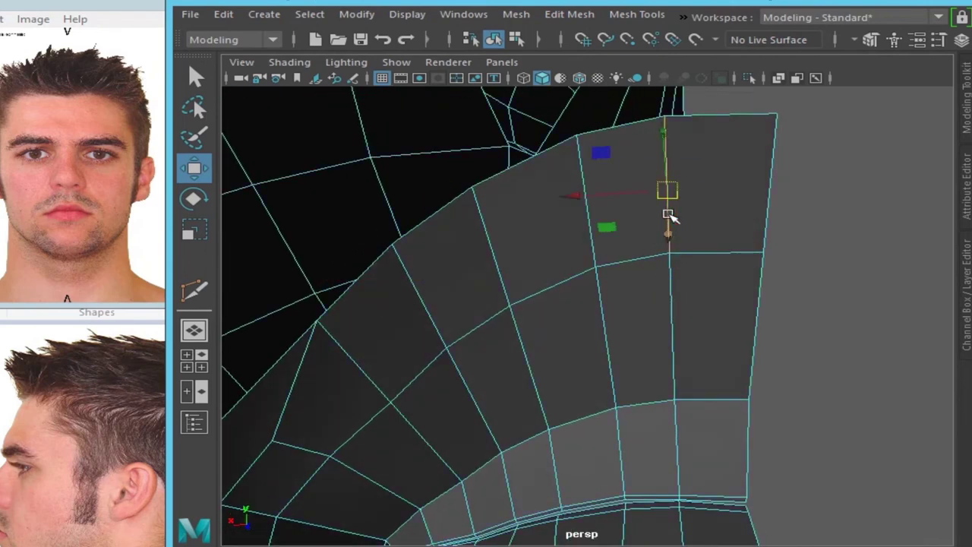
left_click(495, 271)
left_click(419, 310, "shift")
key("Delete")
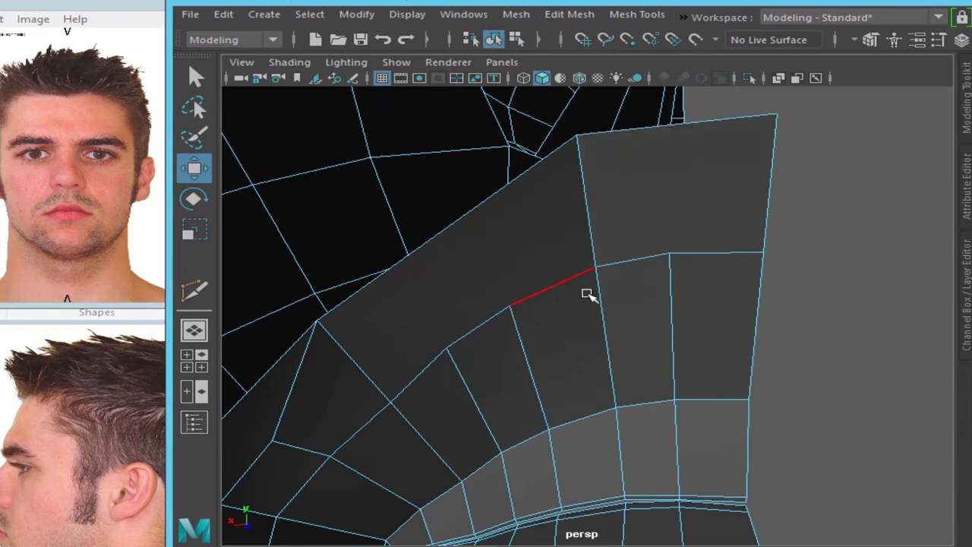
Step: Delete two vertical edges below the loop on the flap's underside
mouse_move(501, 332)
left_mouse_down("alt")
mouse_move(500, 289)
mouse_move(259, 339)
left_mouse_up("alt")
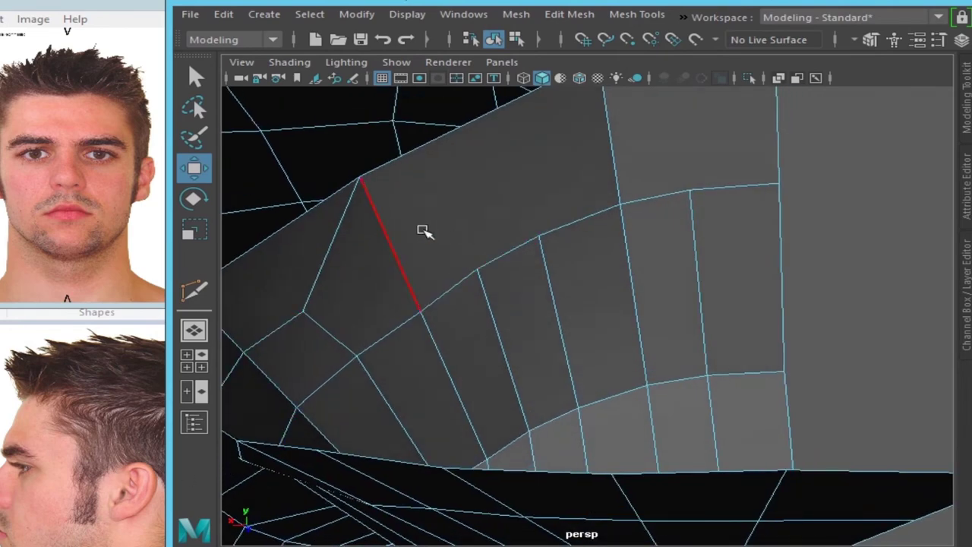
middle_click_drag(445, 231, 551, 276, "alt")
mouse_move(552, 276)
left_mouse_down("alt")
mouse_move(603, 243)
mouse_move(543, 352)
mouse_move(635, 310)
mouse_move(532, 341)
left_mouse_up("alt")
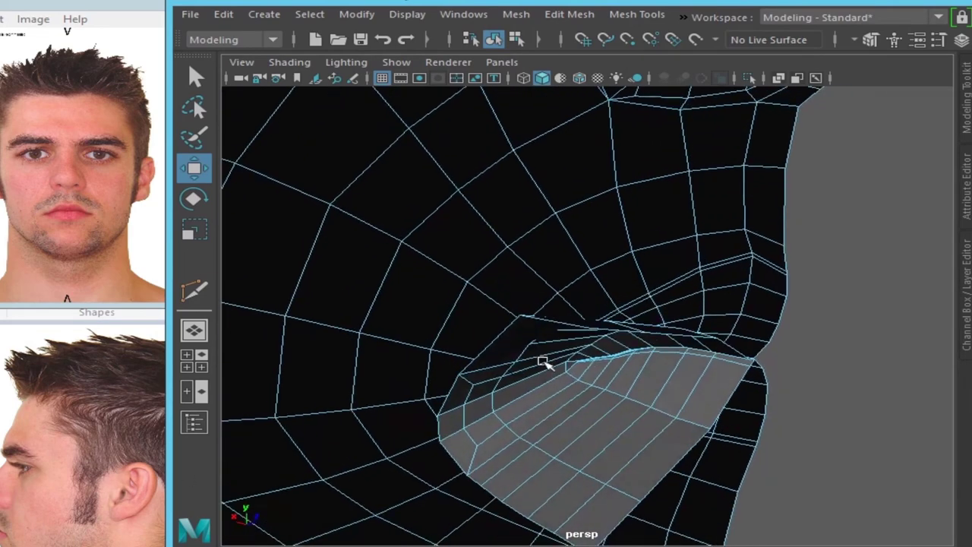
left_click(506, 337)
left_click(548, 342, "shift")
key("Delete")
Step: Multi-Cut a new edge across the flap face from the right edge to the bottom edge
scroll(662, 337, "up", 3)
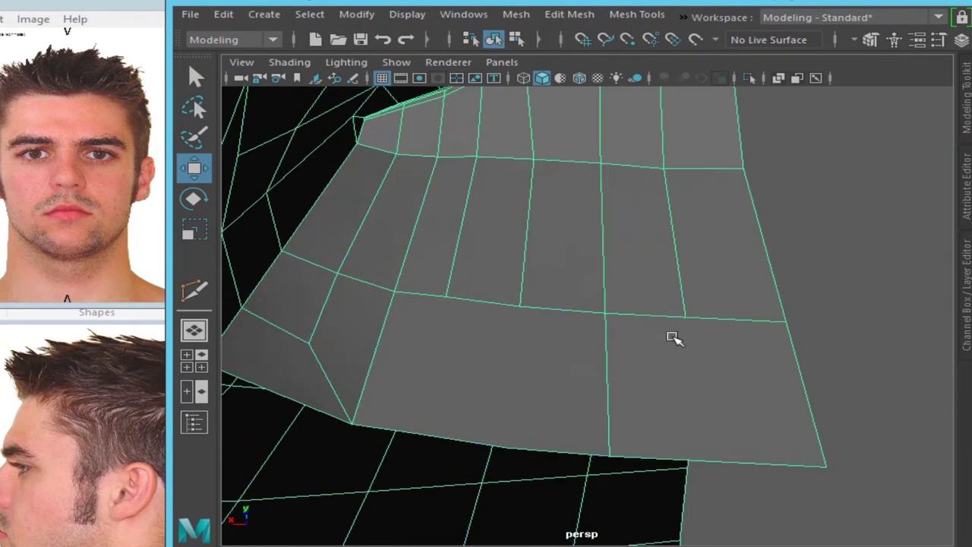
right_click_drag(674, 192, 367, 192, "shift")
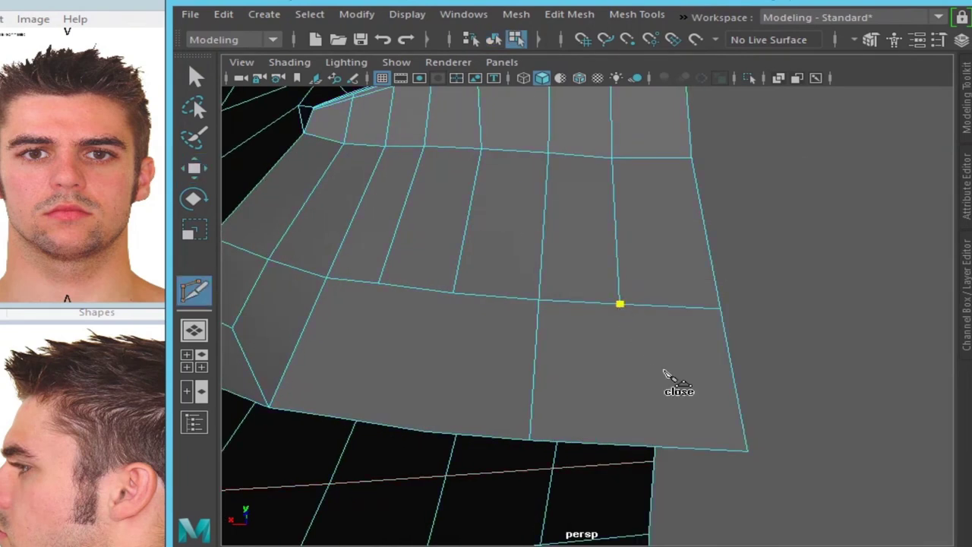
left_click(735, 383)
left_click(684, 350)
left_click(533, 440)
key("w")
Step: Cut three more edges: to the bottom vertex, to the bottom-left vertex, and across the face
left_click_drag(443, 332, 560, 357, "alt")
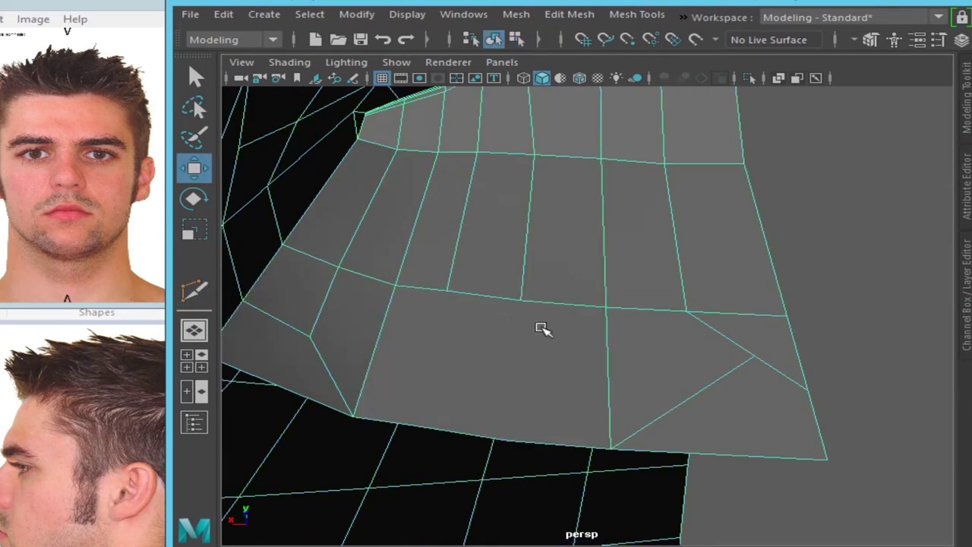
right_click_drag(542, 328, 531, 303, "shift")
left_click(612, 448)
key("Return")
left_click(446, 291)
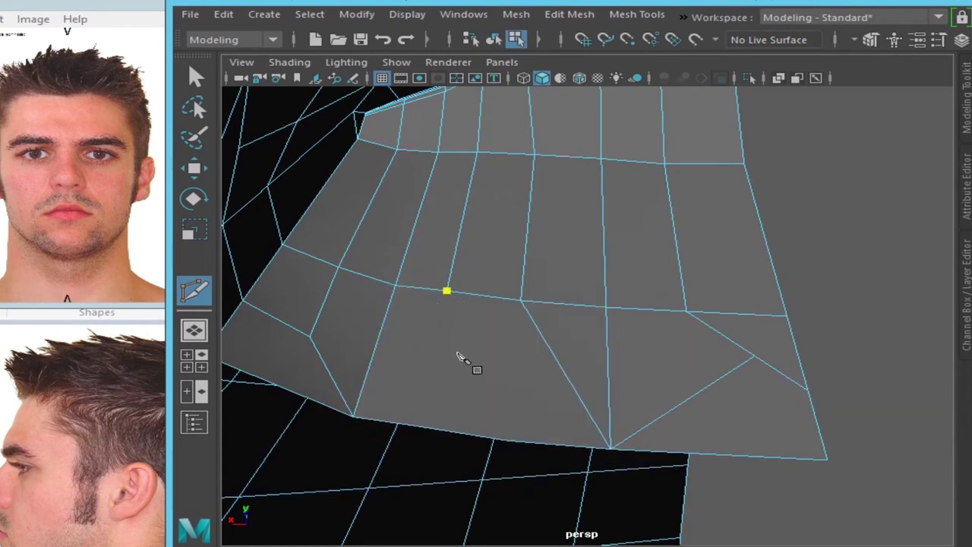
left_click(354, 418)
key("Return")
left_click(406, 345)
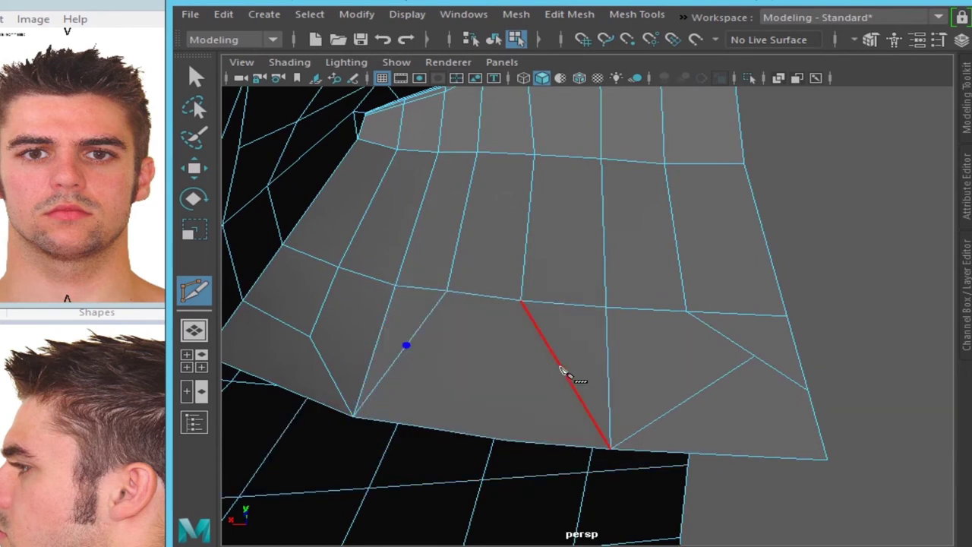
left_click(560, 365)
key("w")
Step: Apply Edit Edge Flow to the new cut edge and two neighbouring edges
left_click(483, 355)
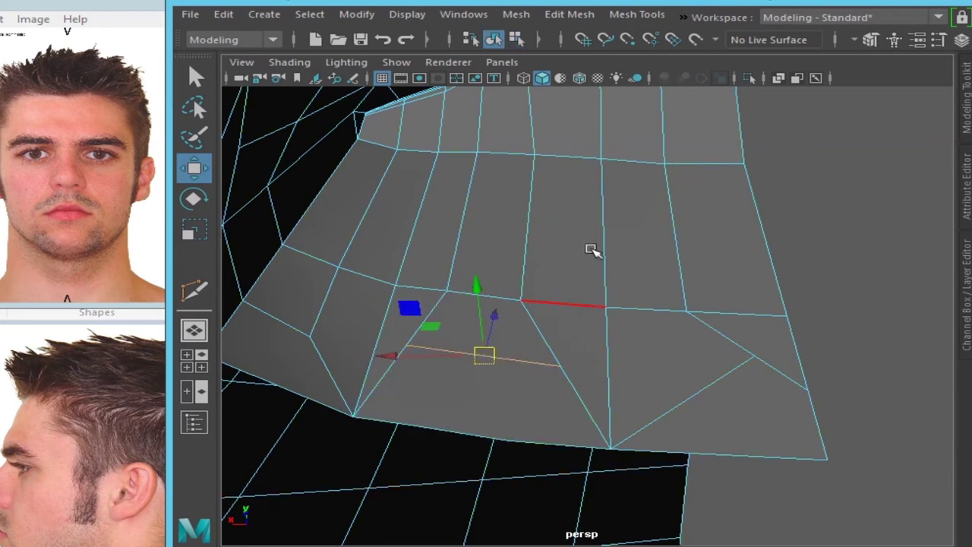
right_click_drag(606, 187, 612, 391, "shift")
left_click(562, 350)
left_click(715, 384)
left_click(715, 384)
key("g")
left_click(720, 339)
key("g")
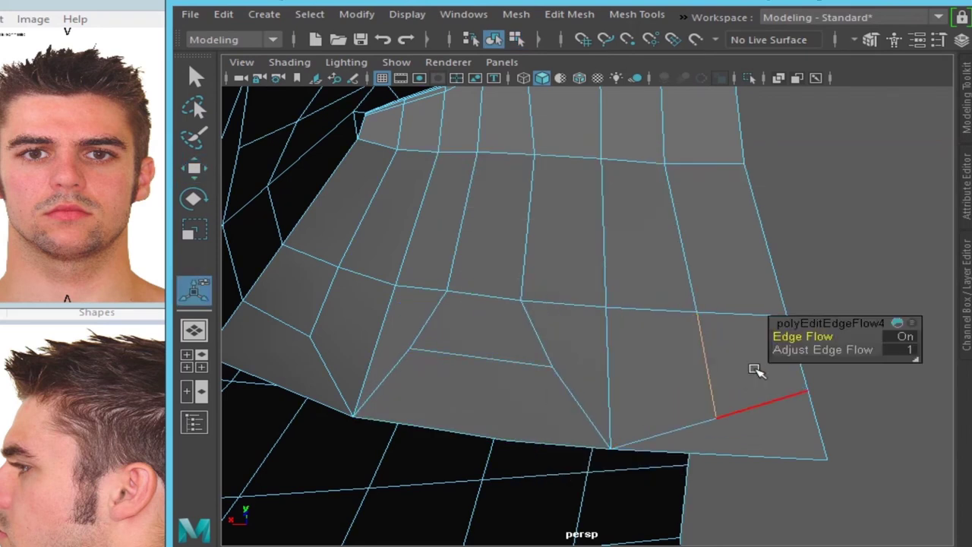
Step: Adjust two flap vertices with the Move and Scale tools
key("q")
left_click(717, 416)
key("w")
mouse_move(712, 397)
left_mouse_down("alt")
mouse_move(625, 449)
mouse_move(677, 414)
mouse_move(582, 434)
left_mouse_up("alt")
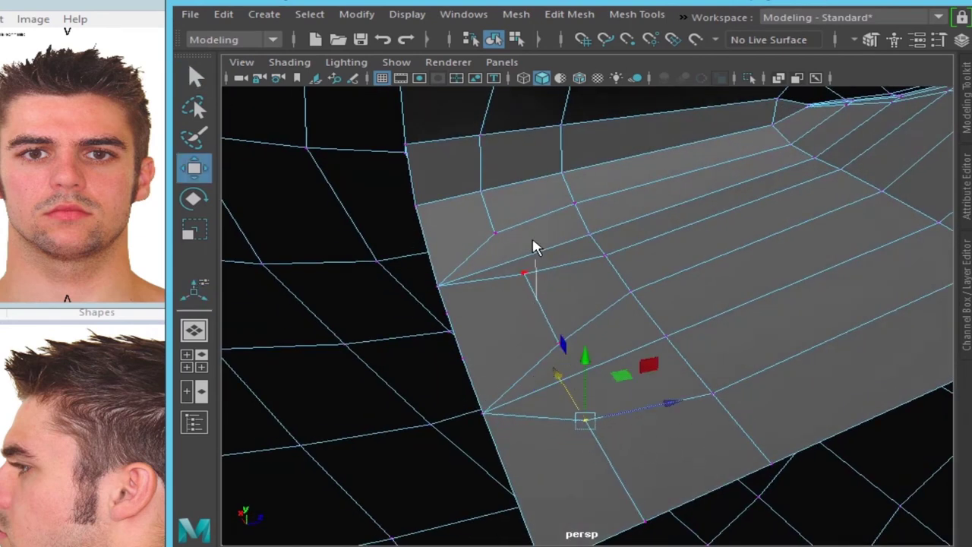
left_click(539, 306)
key("r")
Step: Cut new flap edges to the right border and down-left from the top edge
mouse_move(629, 352)
left_mouse_down("alt")
mouse_move(734, 282)
mouse_move(697, 320)
mouse_move(679, 279)
left_mouse_up("alt")
scroll(569, 269, "up", 3)
scroll(541, 291, "up", 3)
mouse_move(540, 291)
middle_mouse_down("alt")
mouse_move(614, 277)
mouse_move(637, 176)
middle_mouse_up("alt")
right_click_drag(684, 228, 735, 298, "shift")
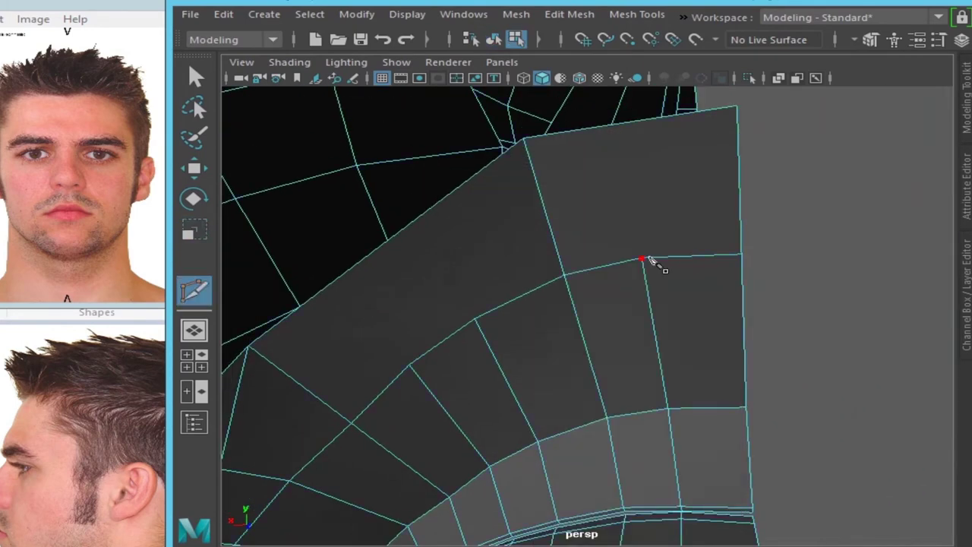
left_click(740, 170)
key("Return")
left_click(523, 139)
middle_click_drag(407, 329, 519, 325, "alt")
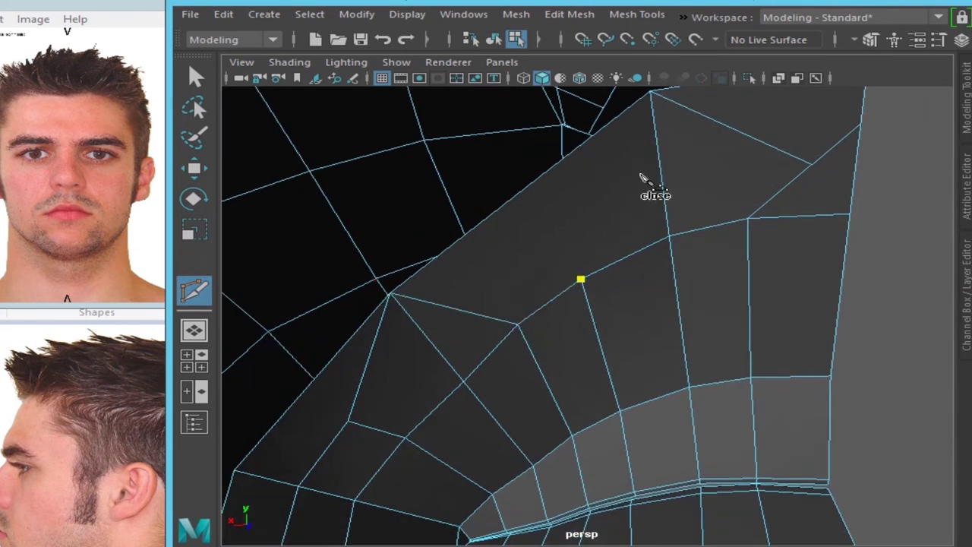
left_click(620, 186)
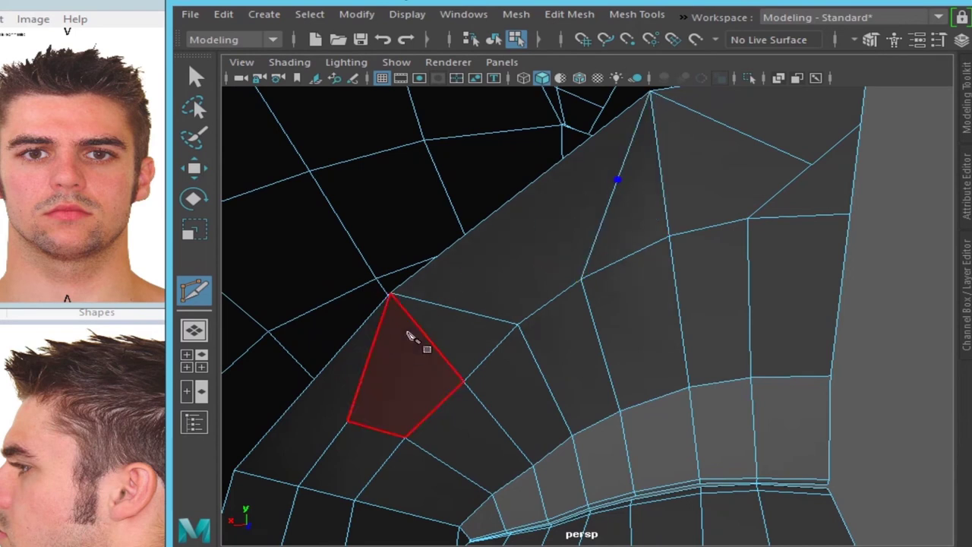
left_click(456, 313)
key("w")
Step: Relax the edge flow of the flap's top edge
left_click_drag(521, 281, 536, 313, "alt")
left_click(524, 295)
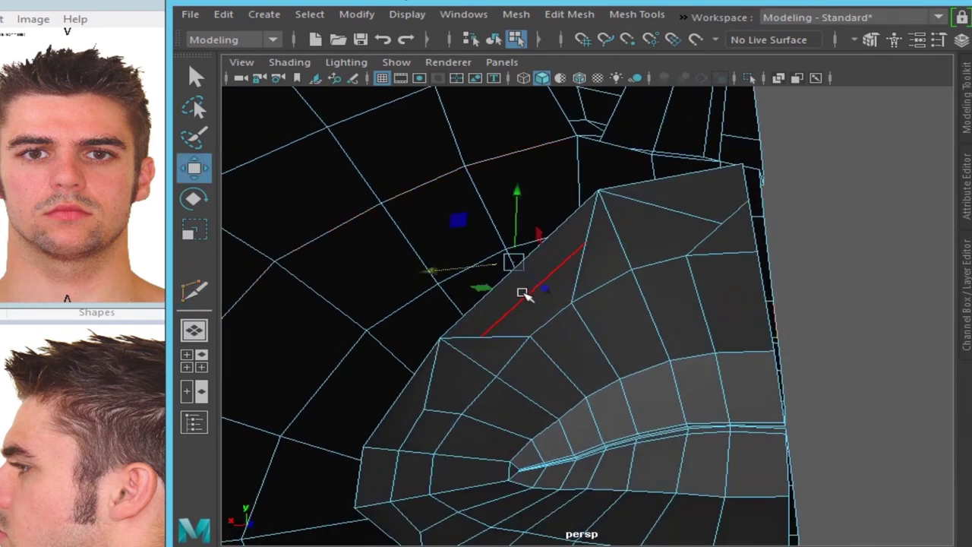
key("r")
scroll(585, 258, "up", 3)
left_click(766, 176)
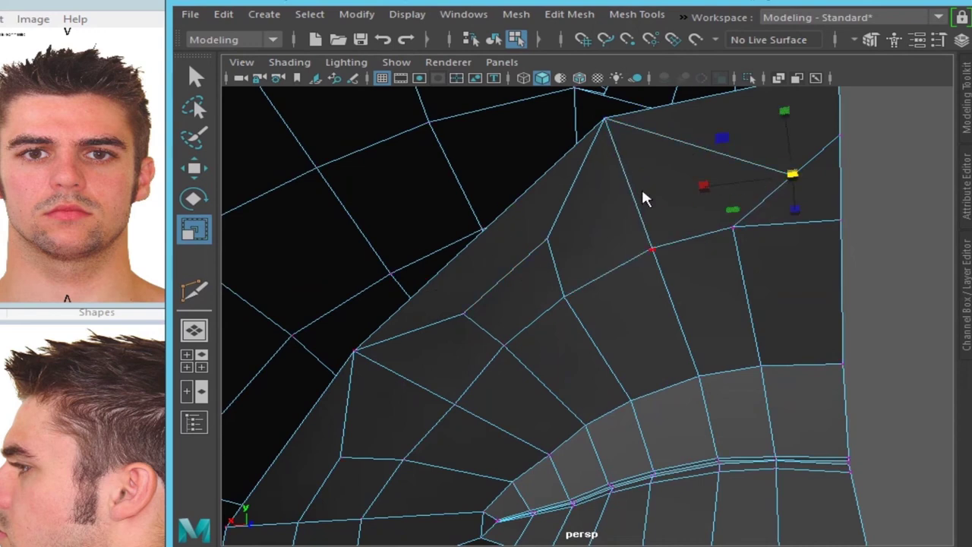
left_click(692, 146)
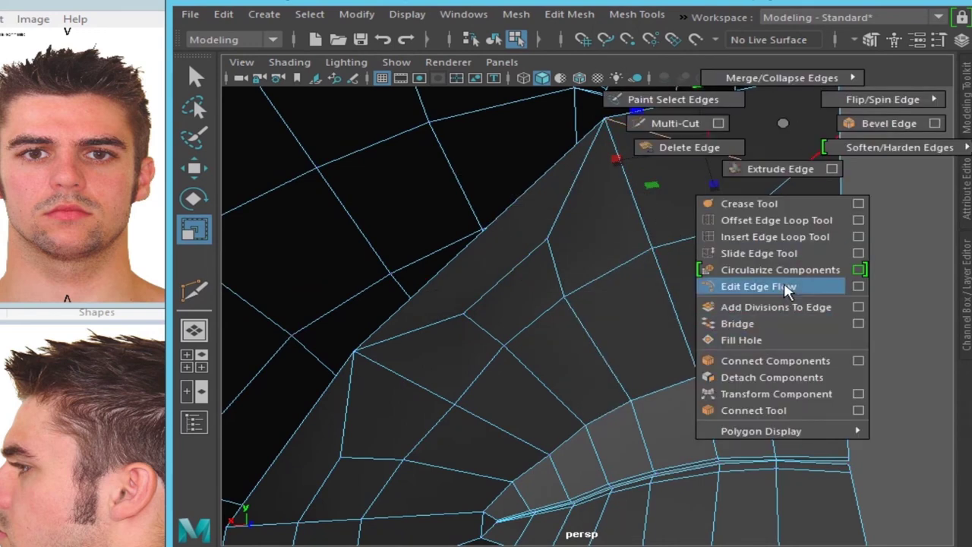
right_click_drag(798, 131, 738, 285, "shift")
Step: Slide a vertex near the top of the flap to the right along X
left_click_drag(732, 235, 679, 310, "alt")
left_click(678, 310)
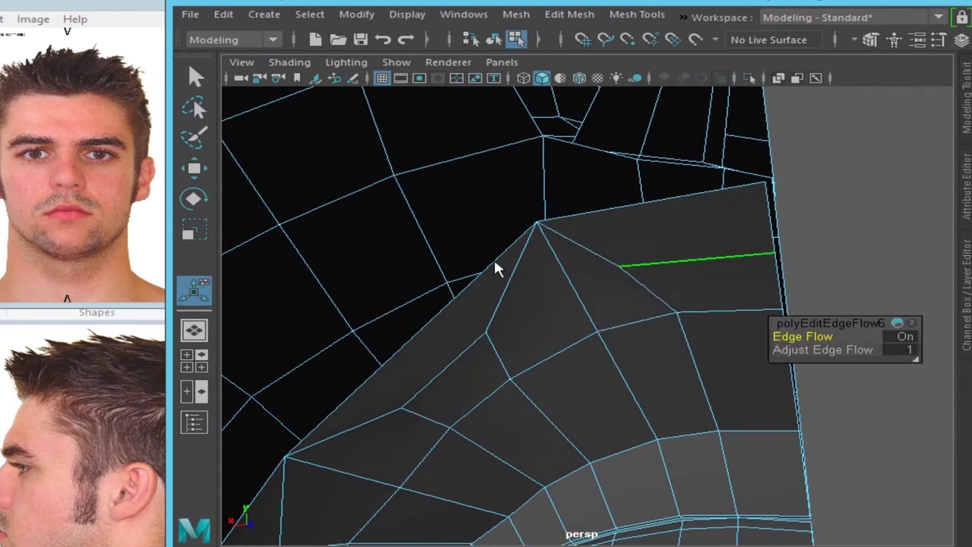
key("q")
left_click_drag(611, 261, 636, 250, "alt")
key("w")
left_click_drag(566, 176, 590, 177)
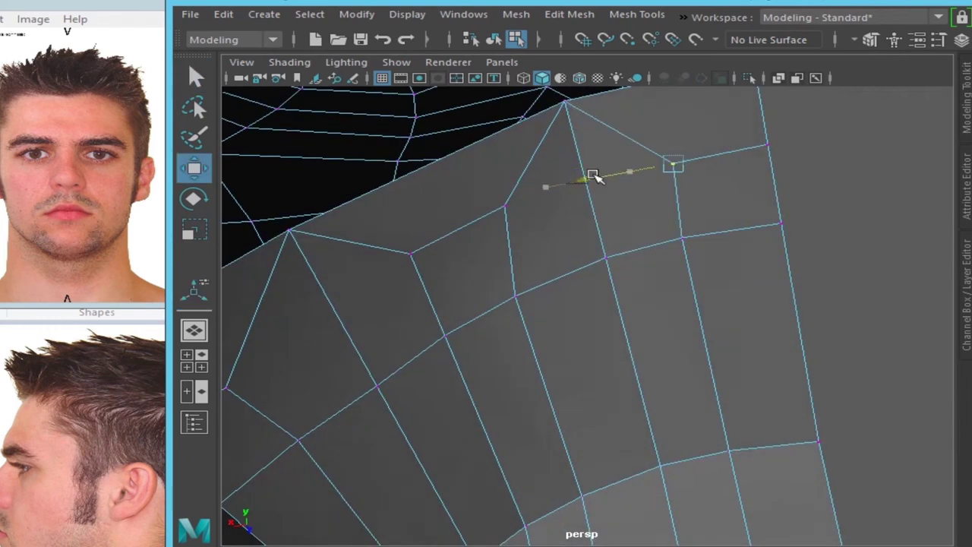
left_click_drag(664, 228, 623, 354, "alt")
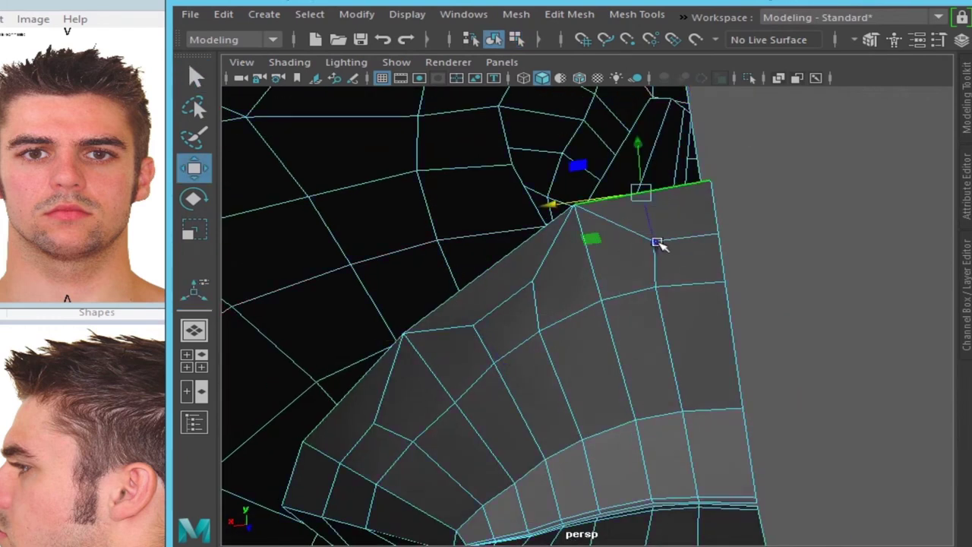
left_click_drag(655, 187, 651, 389, "alt")
left_click(651, 522)
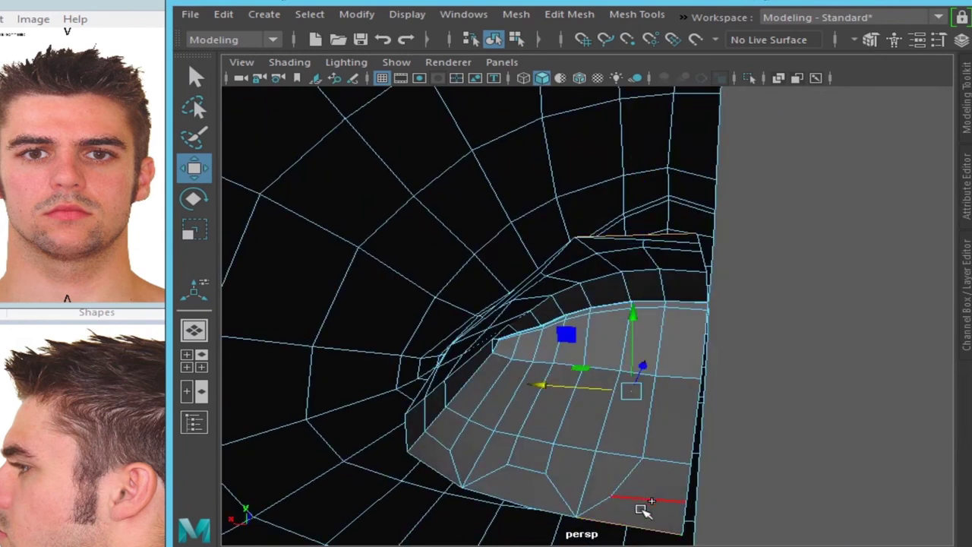
Step: Extrude the flap's top edge and pull it out into a new face
left_click_drag(645, 500, 699, 483, "alt")
left_click(688, 481)
left_click(694, 175)
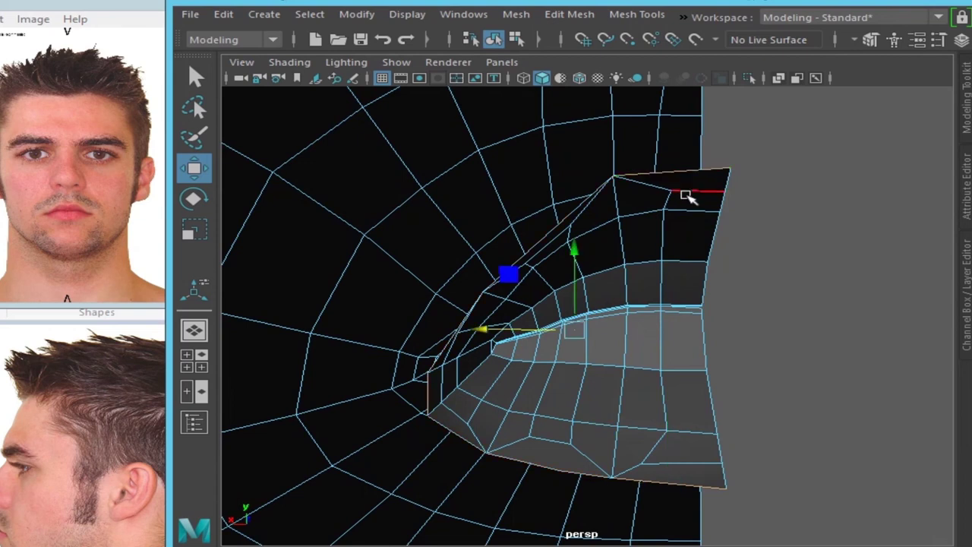
left_click_drag(686, 195, 463, 341, "alt")
right_click_drag(564, 185, 568, 262, "shift")
mouse_move(514, 348)
left_mouse_down()
mouse_move(433, 347)
mouse_move(570, 326)
left_mouse_up()
Step: Delete a lower horizontal edge on the flap
scroll(597, 341, "up", 3)
scroll(552, 382, "up", 3)
left_click(491, 388)
left_click(493, 346)
key("Delete")
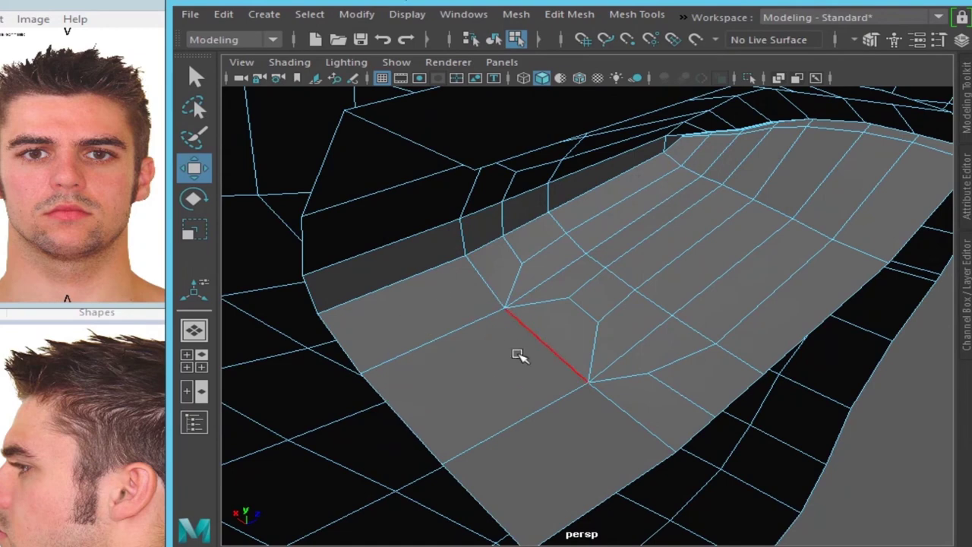
Step: Apply Edit Edge Flow to several horizontal edges inside the mouth
mouse_move(527, 334)
left_mouse_down("alt")
mouse_move(413, 130)
mouse_move(575, 281)
mouse_move(580, 412)
mouse_move(582, 335)
mouse_move(438, 245)
mouse_move(534, 319)
left_mouse_up("alt")
left_click(516, 311)
right_click_drag(666, 174, 686, 341, "shift")
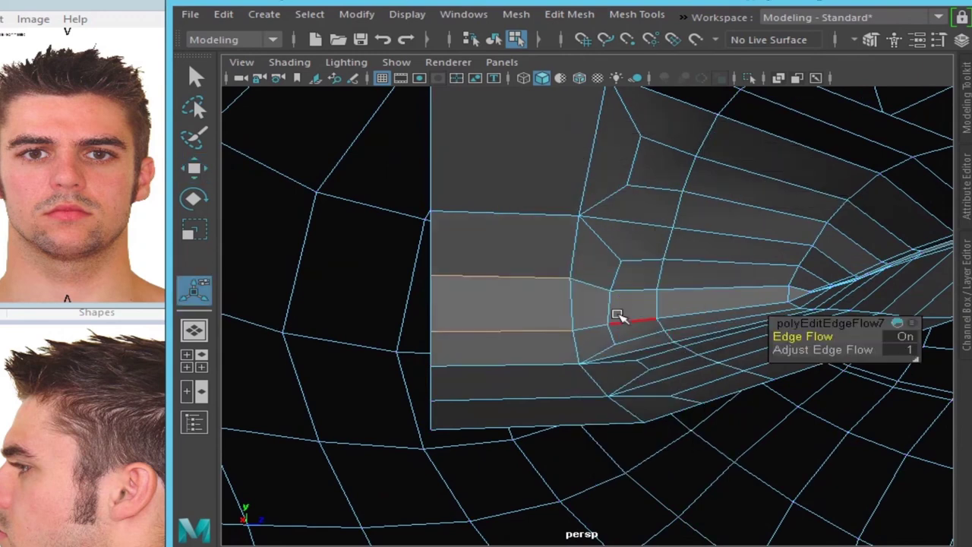
key("q")
mouse_move(640, 267)
left_mouse_down("alt")
mouse_move(603, 369)
mouse_move(539, 372)
left_mouse_up("alt")
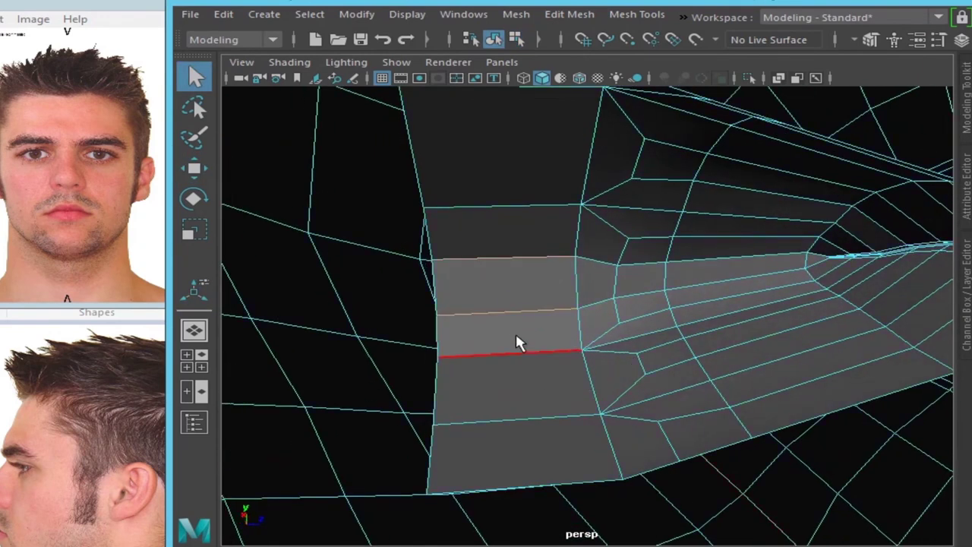
right_click_drag(516, 343, 545, 418, "shift")
mouse_move(540, 278)
left_mouse_down("alt")
mouse_move(523, 312)
mouse_move(570, 205)
left_mouse_up("alt")
left_click(570, 204)
right_click_drag(569, 202, 555, 317, "shift")
Step: Return to object mode and orbit around the mouth cavity, ending with the Move tool active
key("q")
key("F8")
mouse_move(556, 318)
left_mouse_down("alt")
mouse_move(569, 345)
mouse_move(642, 372)
left_mouse_up("alt")
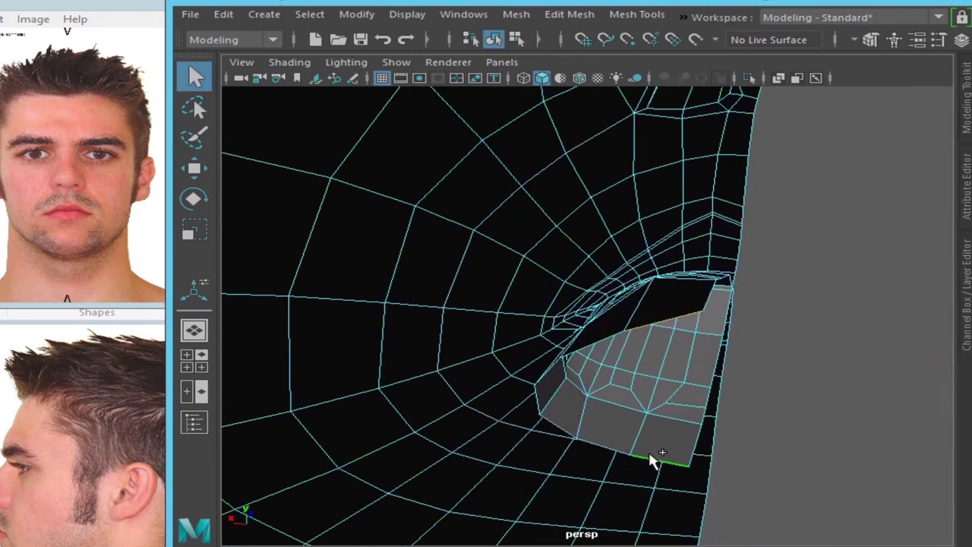
mouse_move(687, 313)
left_mouse_down("alt")
mouse_move(645, 279)
mouse_move(618, 418)
left_mouse_up("alt")
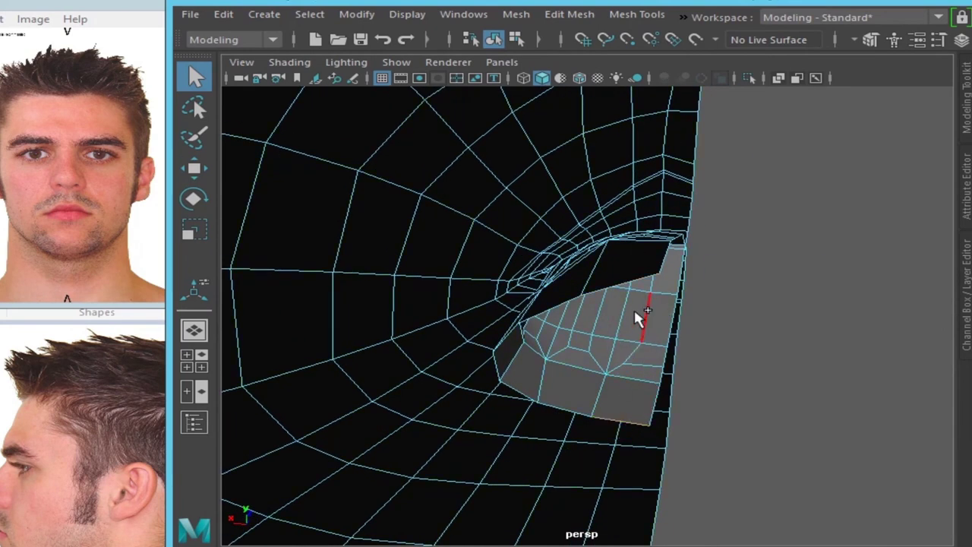
left_click_drag(635, 283, 606, 344, "alt")
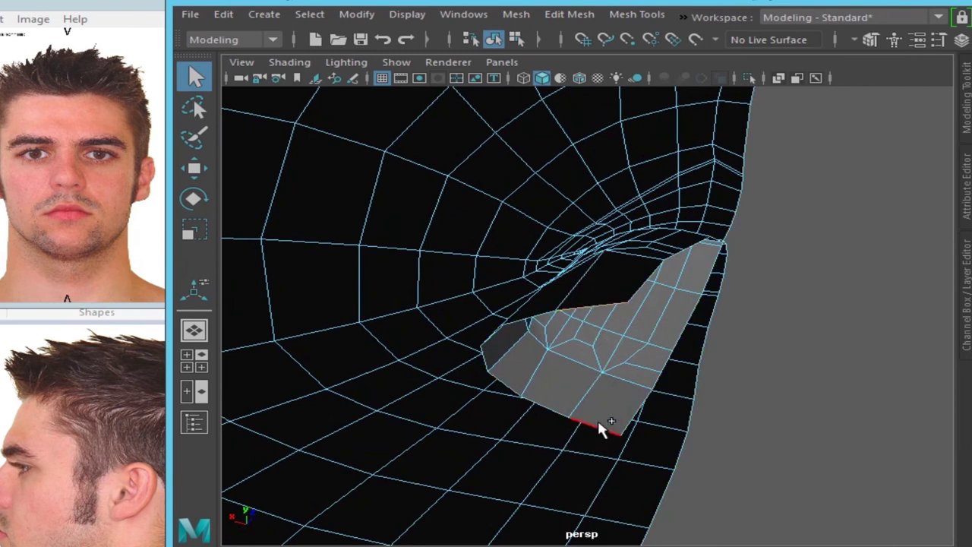
key("w")
left_click_drag(658, 344, 607, 365, "alt")
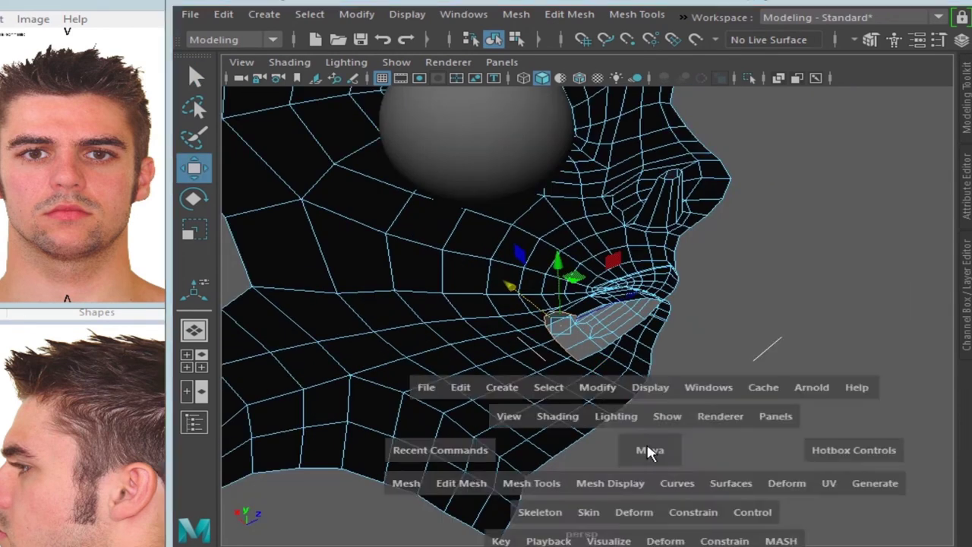
Step: In side view, push the mouth strip back along the jaw and scale it taller and wider
key("space")
key("space")
right_click_drag(716, 199, 733, 281, "shift")
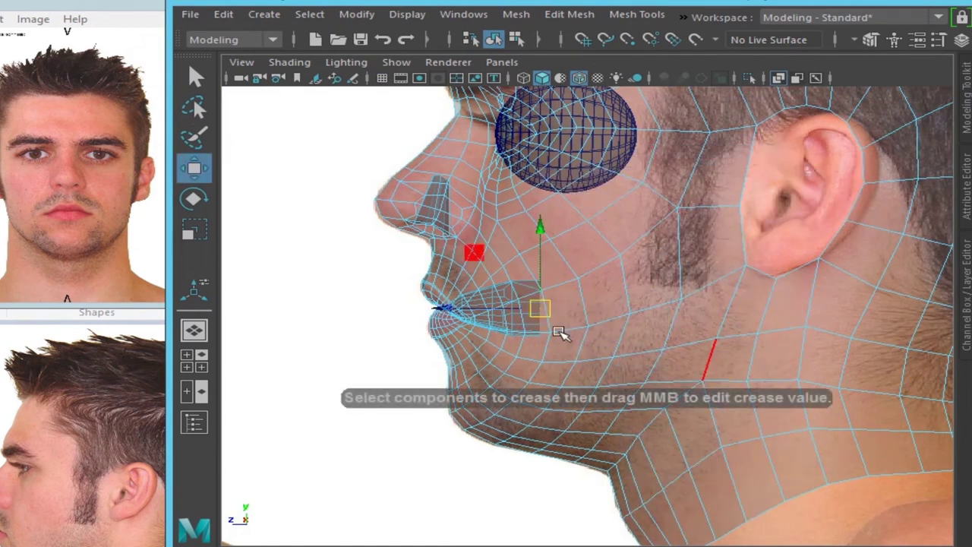
left_click_drag(541, 307, 650, 352)
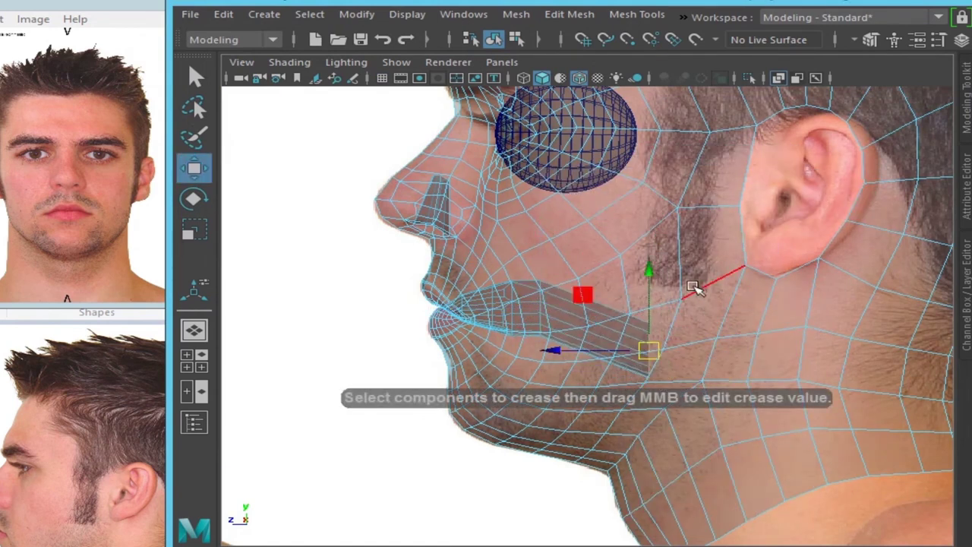
key("e")
scroll(686, 302, "up", 3)
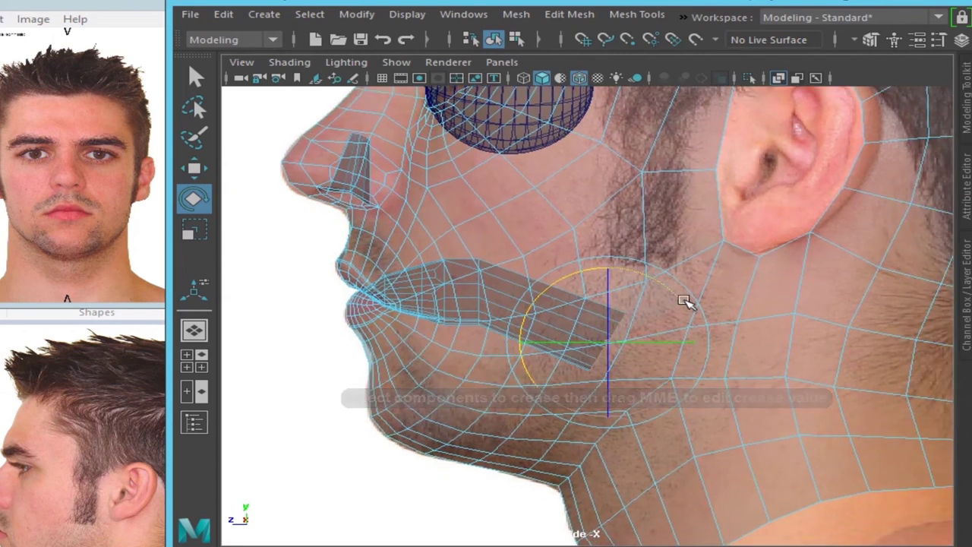
key("r")
left_click_drag(608, 269, 605, 185)
left_click_drag(519, 342, 442, 340)
Step: Adjust the height of the strip's upper vertex, then return to the perspective view
scroll(413, 304, "up", 2)
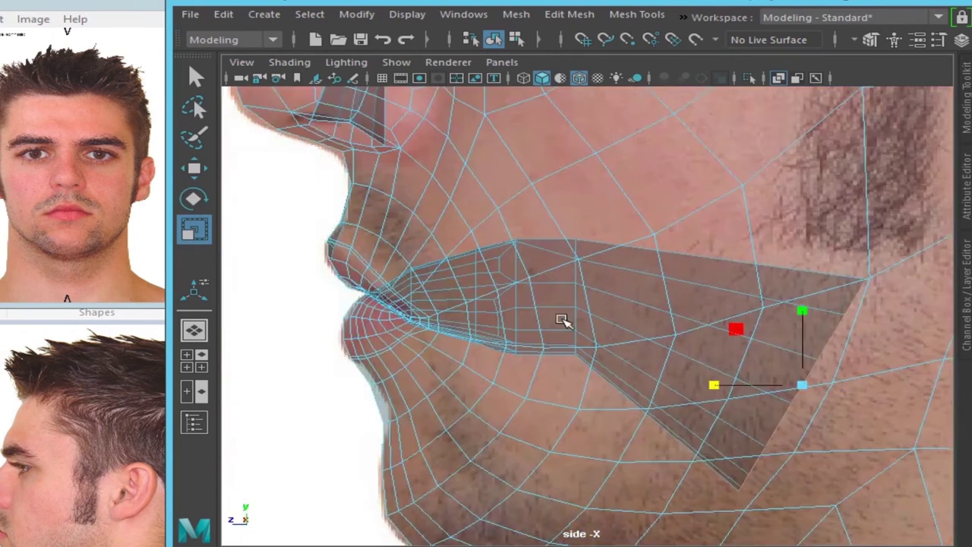
scroll(570, 308, "up", 2)
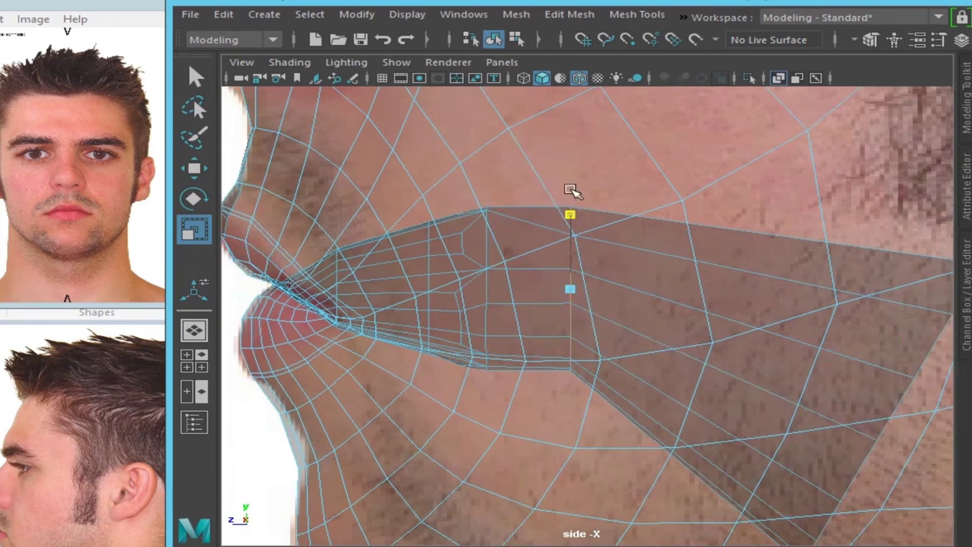
left_click_drag(571, 190, 570, 213)
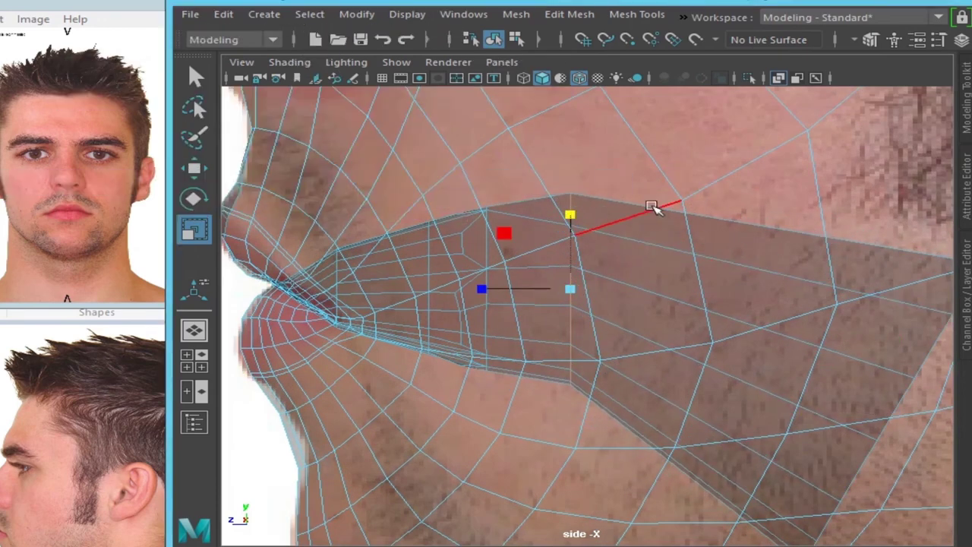
key("space")
key("space")
mouse_move(653, 228)
left_mouse_down("alt")
mouse_move(627, 284)
mouse_move(603, 304)
mouse_move(596, 335)
left_mouse_up("alt")
Step: Turn on soft selection with a wider falloff radius and pull the mouth vertex up
key("b")
middle_click_drag(547, 345, 683, 310)
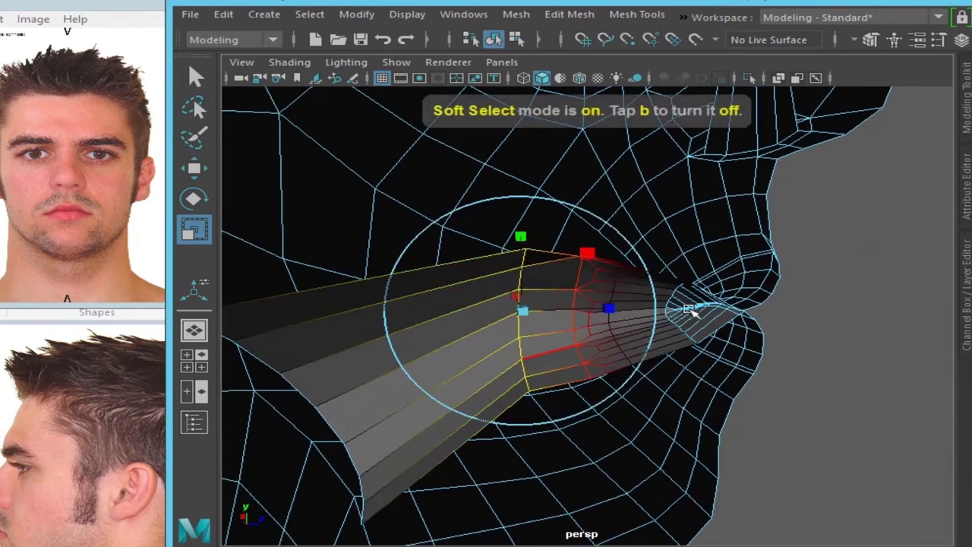
mouse_move(582, 297)
left_mouse_down("alt")
mouse_move(543, 297)
mouse_move(456, 243)
mouse_move(453, 215)
mouse_move(701, 324)
mouse_move(819, 285)
mouse_move(957, 271)
left_mouse_up("alt")
Step: Set the Select Tool's soft selection falloff mode to Surface
mouse_move(733, 325)
left_mouse_down("alt")
mouse_move(686, 343)
mouse_move(481, 341)
mouse_move(501, 354)
left_mouse_up("alt")
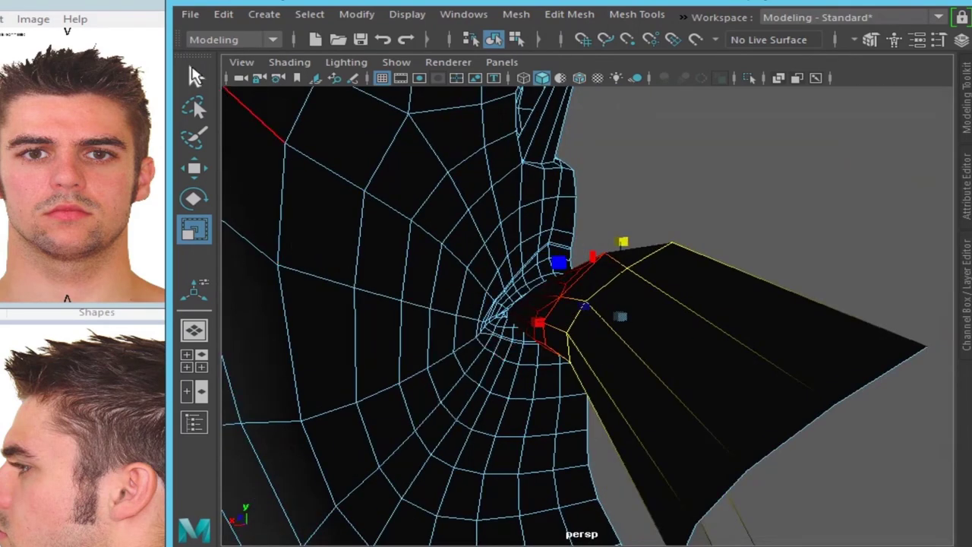
double_click(194, 76)
left_click(292, 340)
left_click(414, 377)
left_click(403, 411)
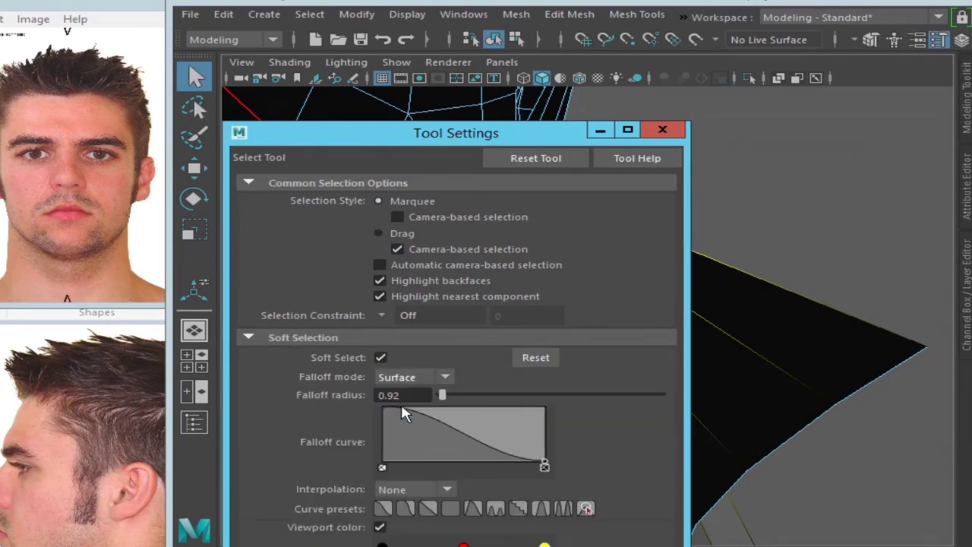
left_click(662, 129)
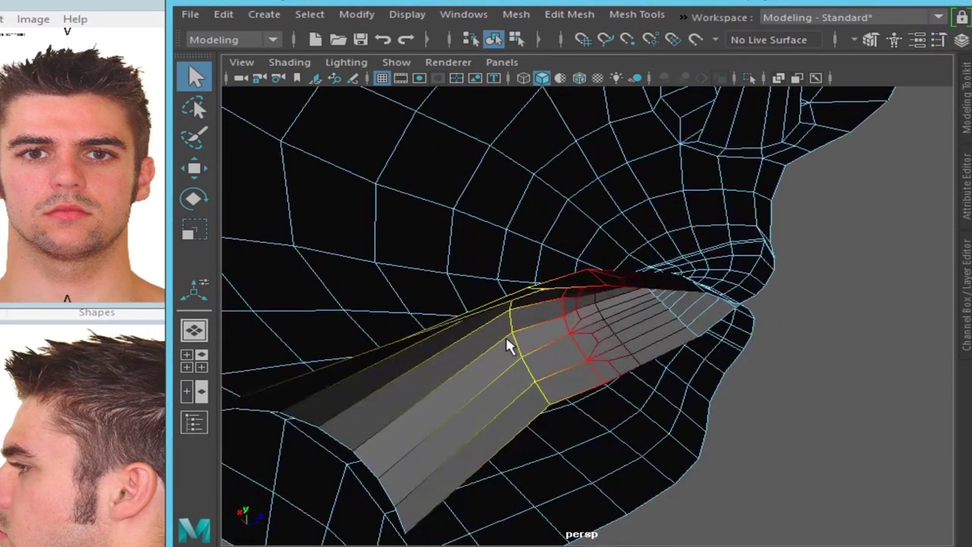
Step: Scale and reposition the selected faces of the mouth tube
left_click_drag(615, 285, 525, 314, "alt")
key("w")
left_click_drag(647, 293, 577, 315, "alt")
scroll(577, 315, "up", 3)
key("r")
left_click_drag(612, 189, 673, 288)
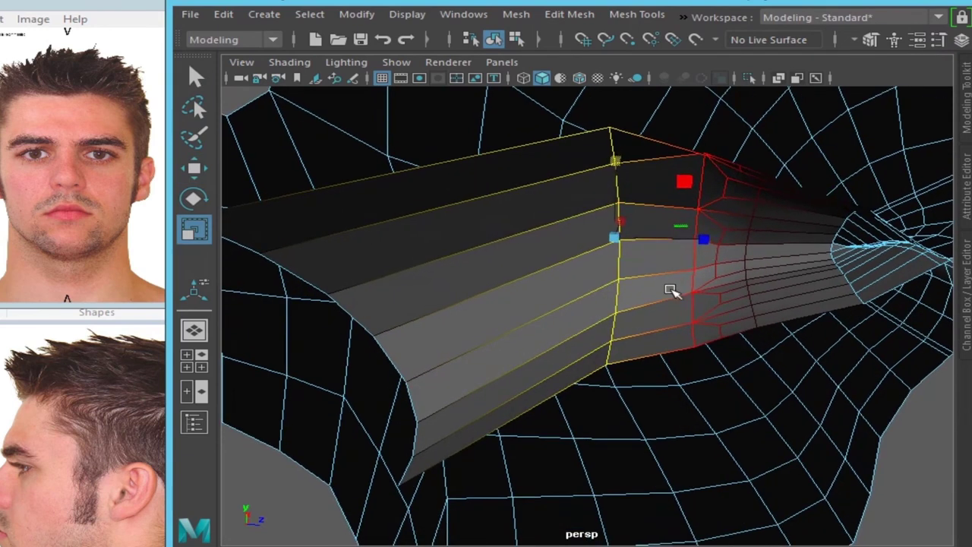
key("e")
key("w")
mouse_move(699, 200)
left_mouse_down("alt")
mouse_move(569, 256)
mouse_move(496, 195)
left_mouse_up("alt")
key("r")
key("w")
mouse_move(573, 243)
left_mouse_down("alt")
mouse_move(640, 319)
mouse_move(637, 296)
mouse_move(600, 264)
left_mouse_up("alt")
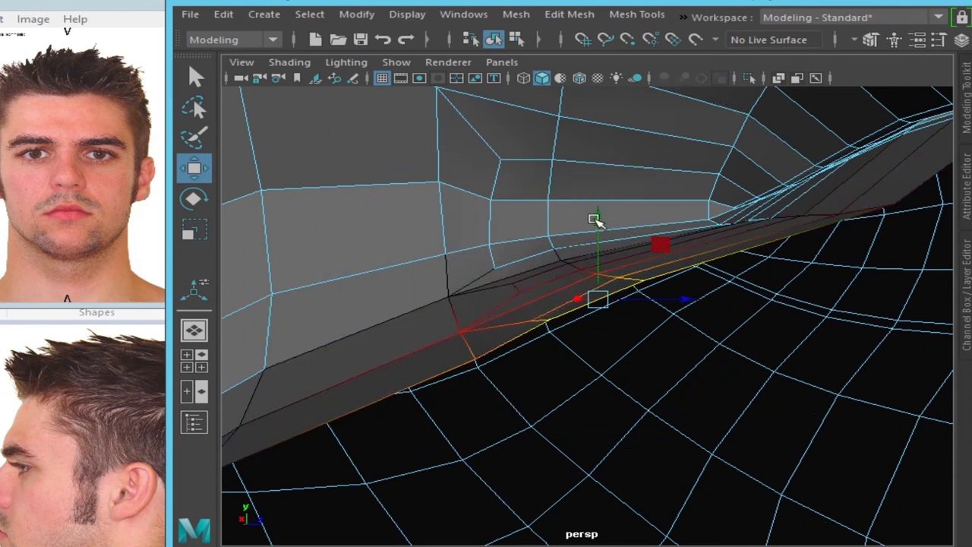
Step: Lower the lip's edge ring and raise the mouth-corner edge
left_click_drag(598, 219, 602, 258)
left_click(560, 291)
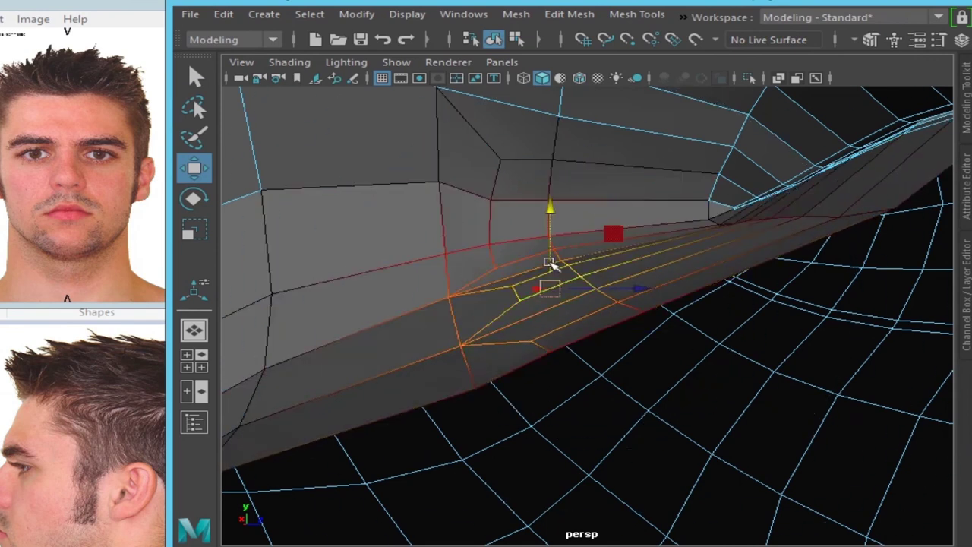
left_click_drag(547, 217, 613, 228, "alt")
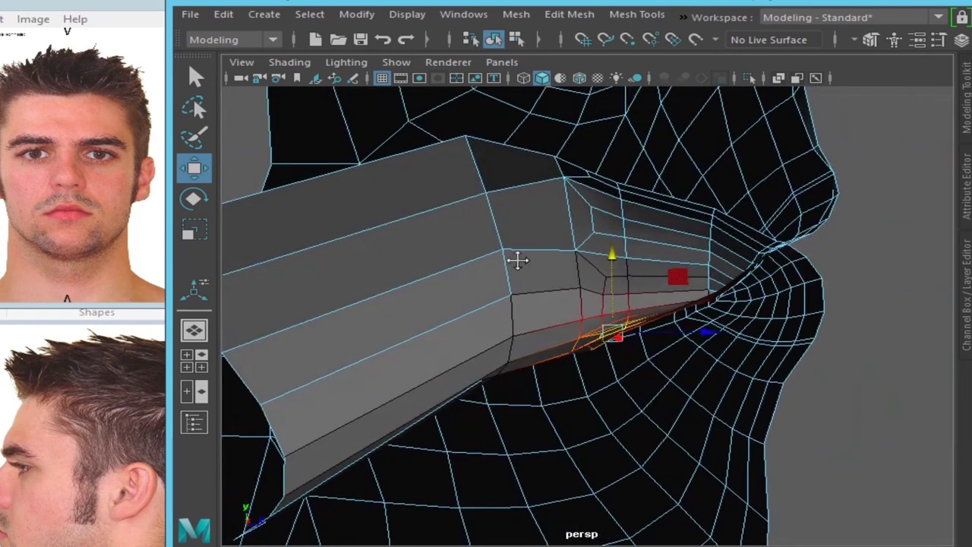
left_click(614, 227)
scroll(601, 218, "up", 3)
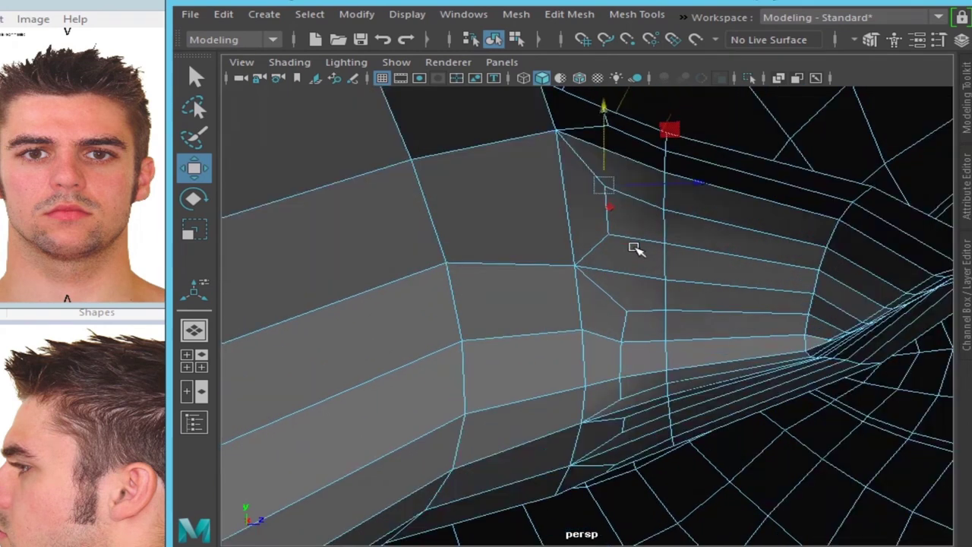
scroll(636, 245, "up", 2)
mouse_move(638, 296)
left_mouse_down("alt")
mouse_move(639, 230)
mouse_move(578, 320)
mouse_move(626, 121)
mouse_move(576, 262)
mouse_move(630, 322)
mouse_move(636, 221)
mouse_move(605, 185)
mouse_move(524, 369)
mouse_move(486, 360)
mouse_move(528, 426)
left_mouse_up("alt")
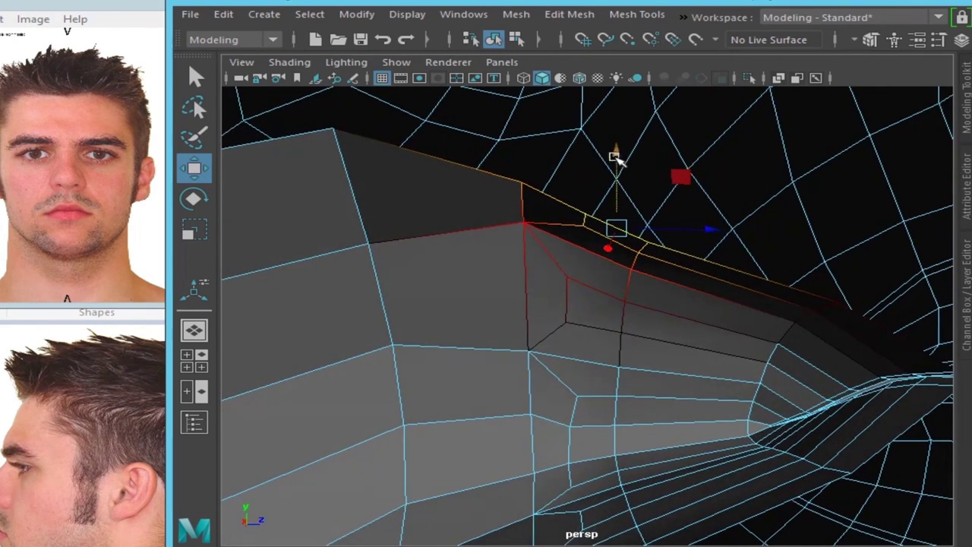
scroll(617, 256, "up", 2)
scroll(568, 224, "up", 2)
scroll(579, 315, "up", 2)
key("F8")
key("F8")
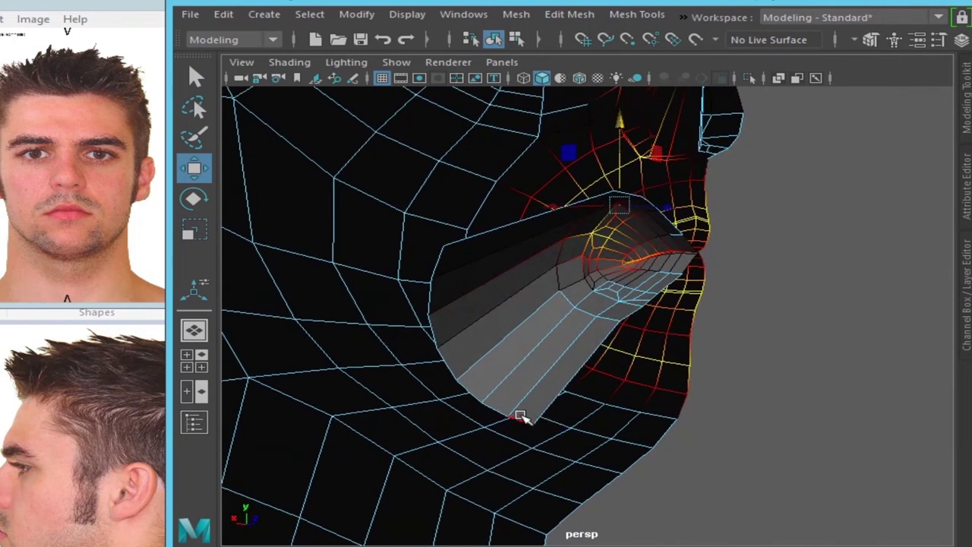
Step: Select the bottom edges of the mouth tube and switch to the side reference view
left_click(520, 418)
left_click(467, 246, "shift")
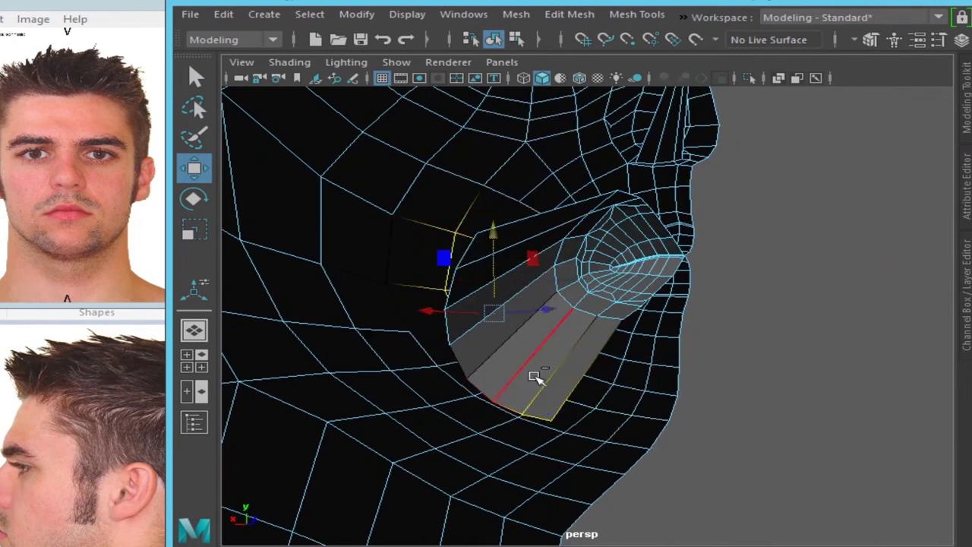
left_click_drag(537, 378, 483, 248, "alt")
left_click(513, 464)
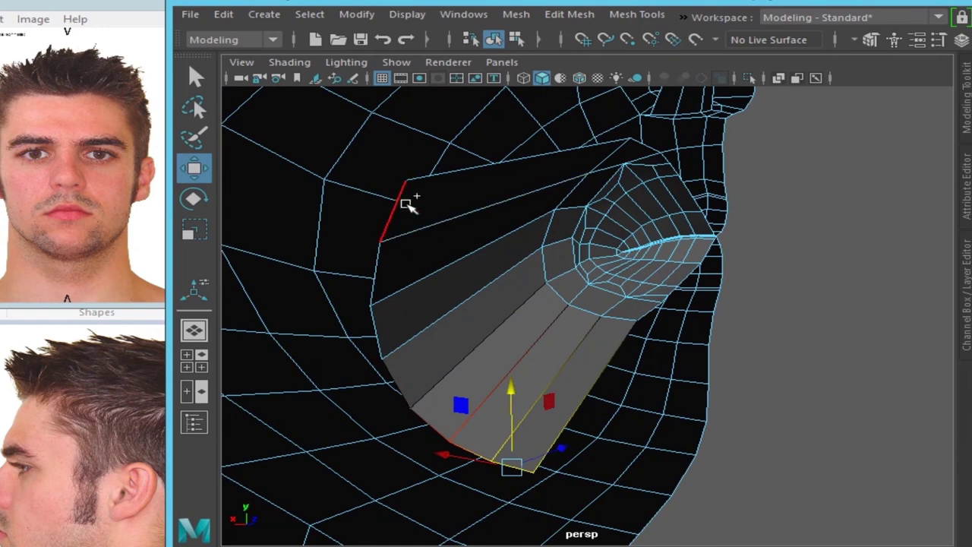
left_click(399, 202, "shift")
mouse_move(403, 203)
left_mouse_down("alt")
mouse_move(474, 245)
mouse_move(426, 297)
left_mouse_up("alt")
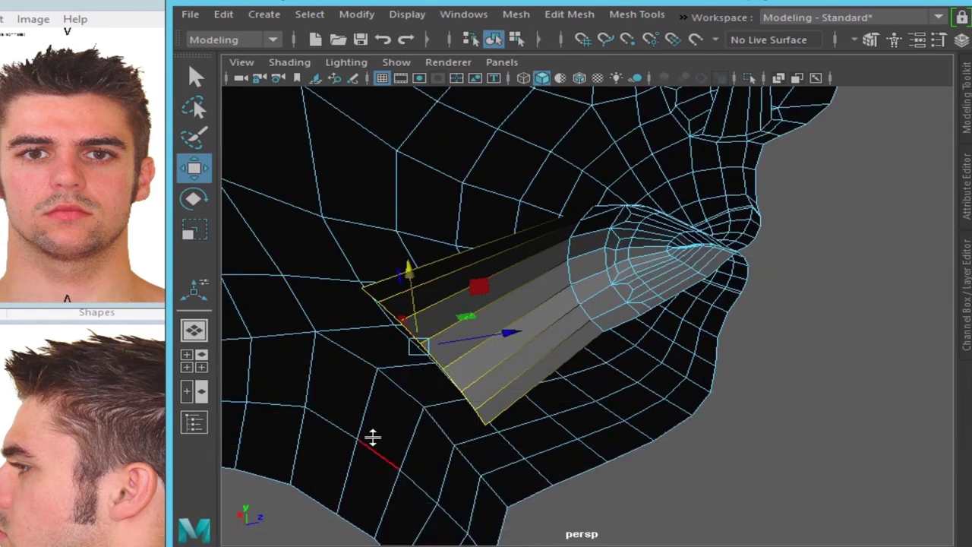
key("space")
key("space")
key("space")
key("space")
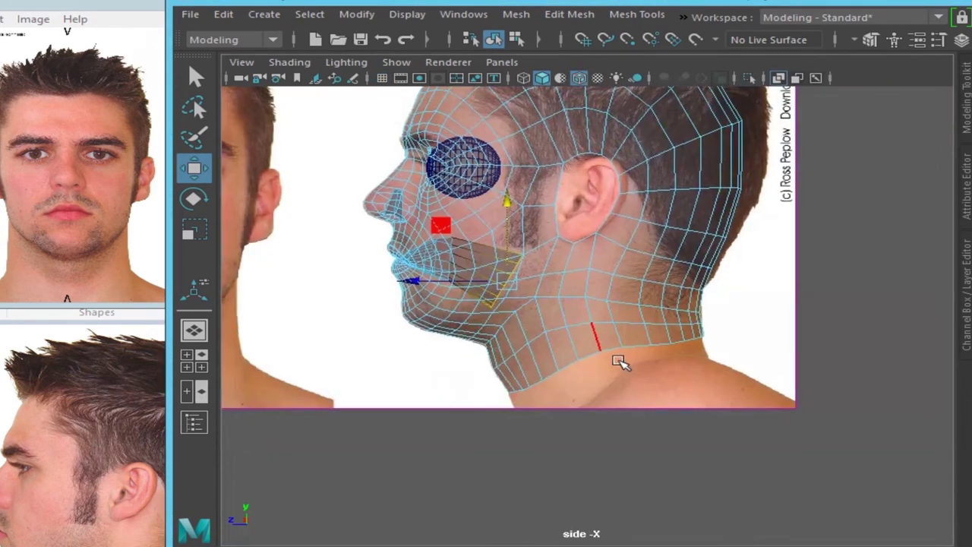
scroll(525, 230, "up", 3)
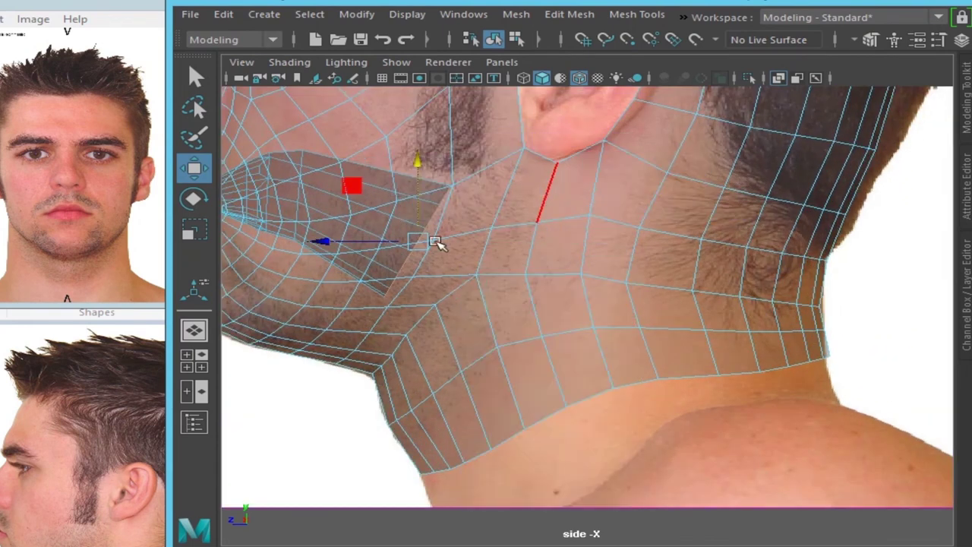
Step: Move, rotate and widen the mouth strip's back end down toward the neck, then return to object mode
mouse_move(420, 242)
left_mouse_down()
mouse_move(686, 238)
mouse_move(621, 310)
left_mouse_up()
key("e")
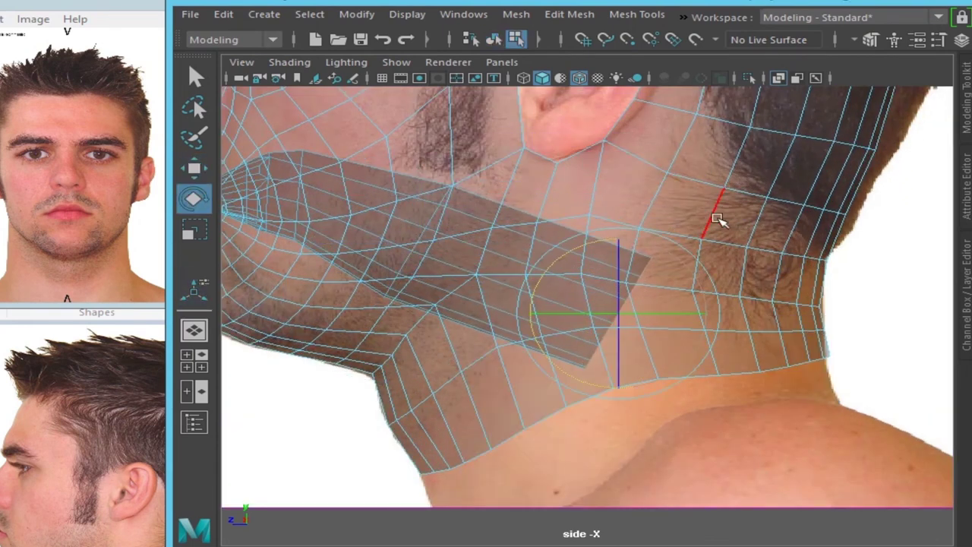
key("r")
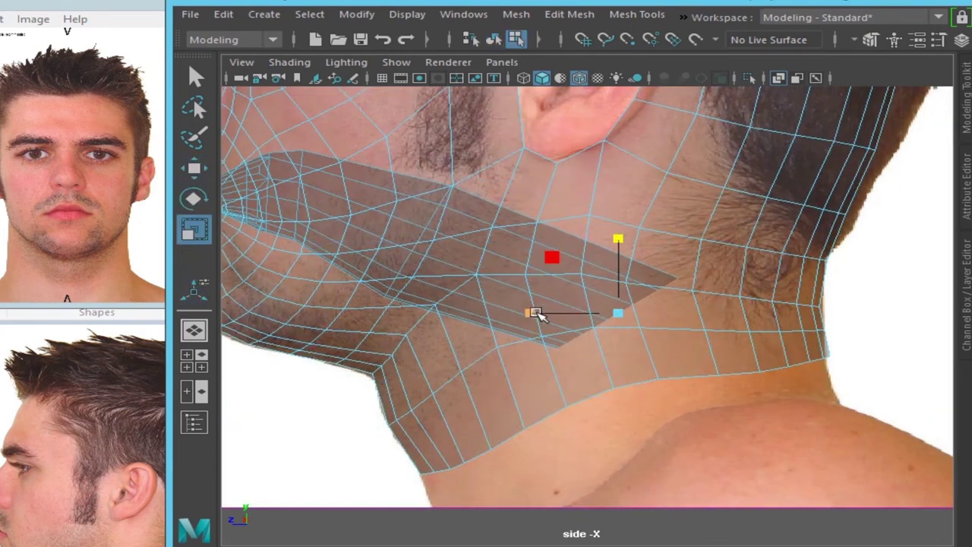
left_click_drag(630, 310, 614, 322)
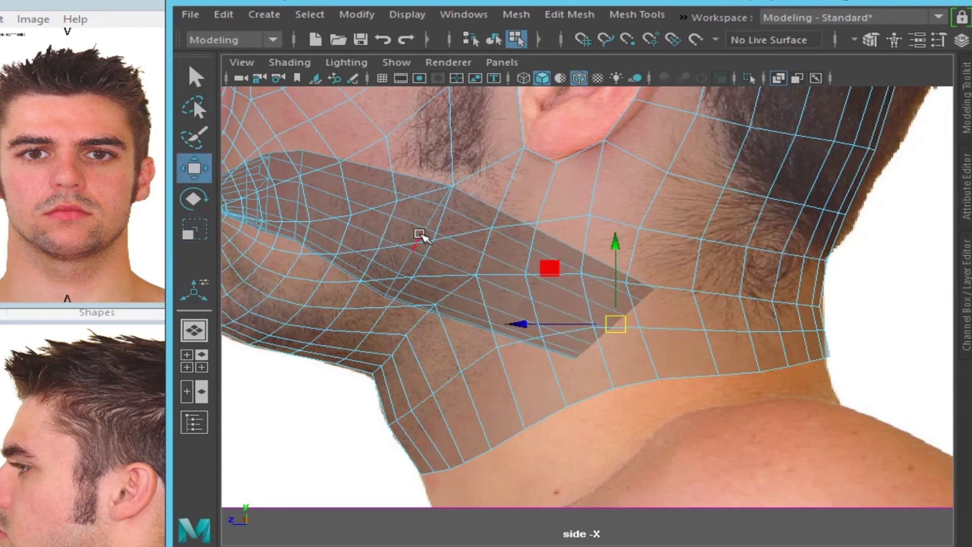
key("w")
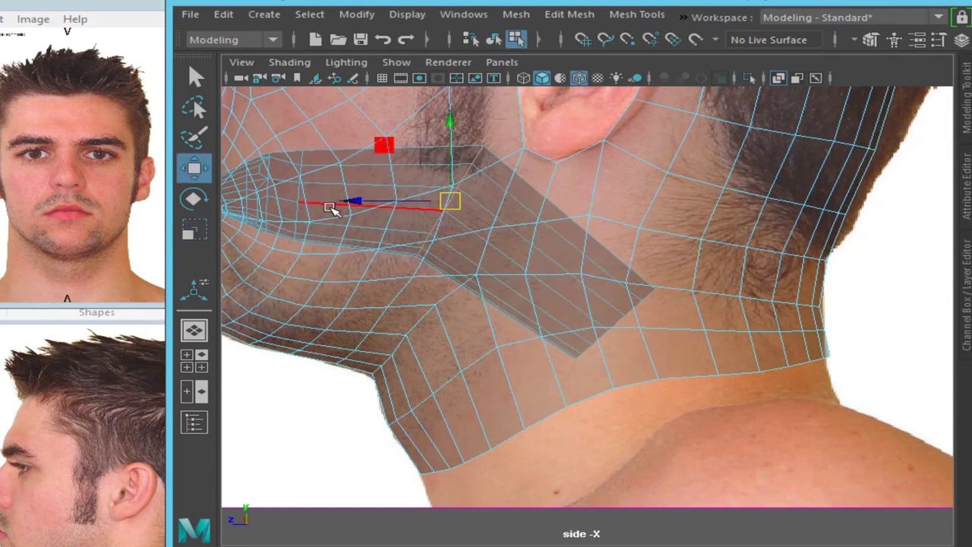
left_click_drag(369, 217, 458, 212, "alt")
key("space")
key("space")
mouse_move(714, 199)
left_mouse_down("alt")
mouse_move(499, 265)
mouse_move(568, 274)
mouse_move(605, 305)
left_mouse_up("alt")
key("F8")
scroll(616, 289, "up", 3)
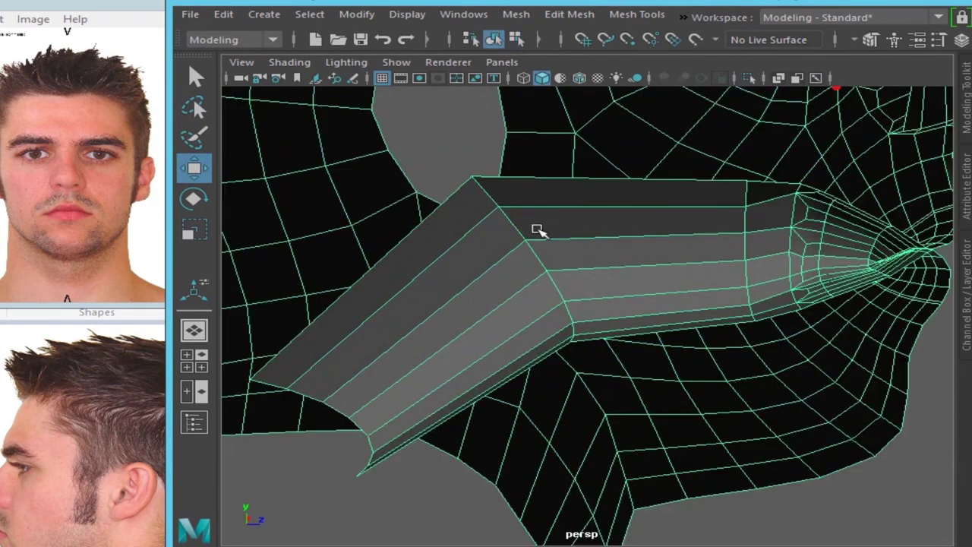
Step: Bevel the mouth tube's edge with 2 segments at Fraction 0.45
right_click_drag(652, 143, 737, 134, "shift")
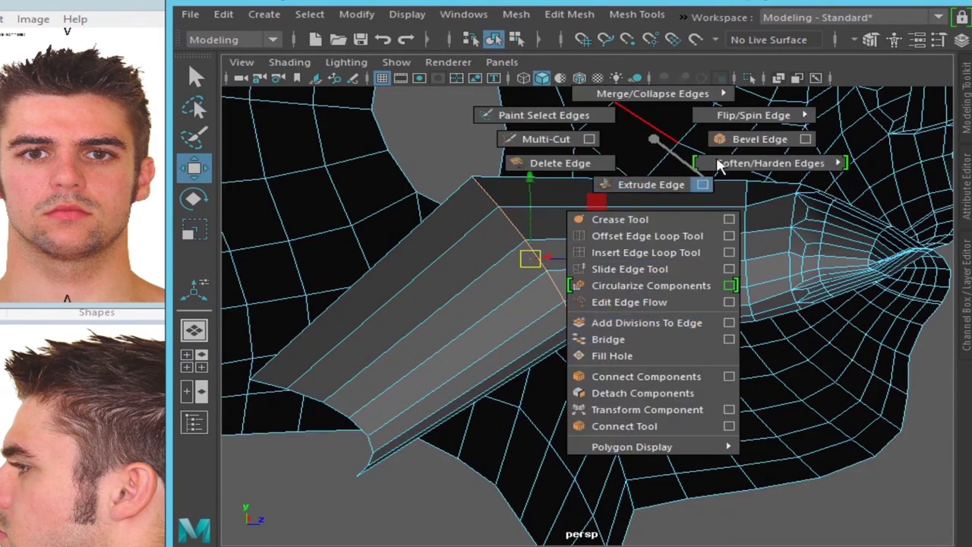
left_click_drag(802, 348, 787, 334)
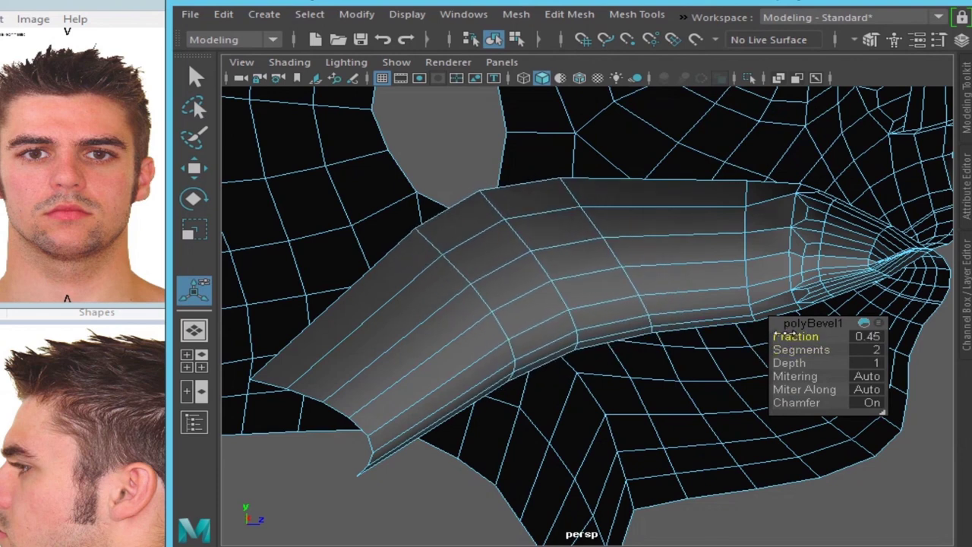
key("q")
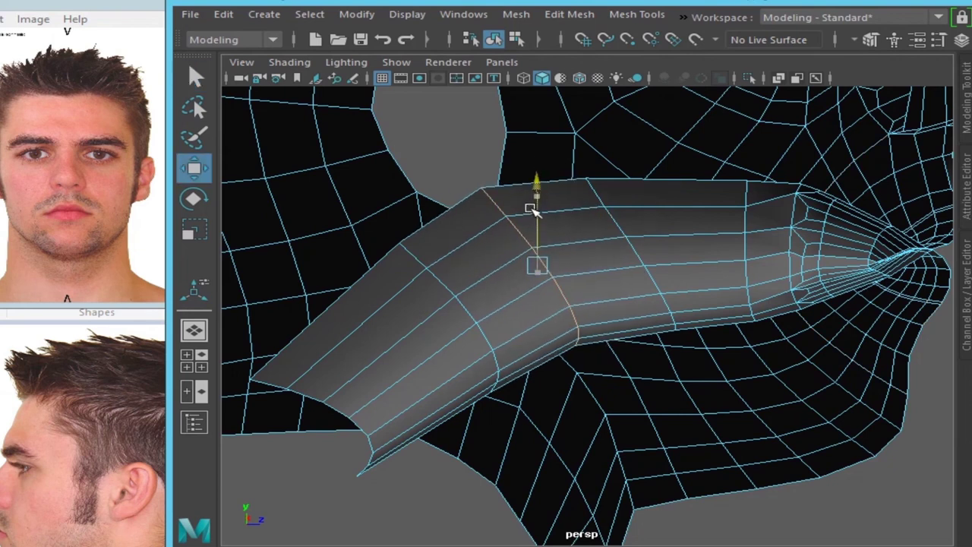
Step: Rotate the cavity's middle edge loops to shape the bend, then return to object mode
key("e")
double_click(640, 262)
left_click(576, 185)
double_click(631, 201)
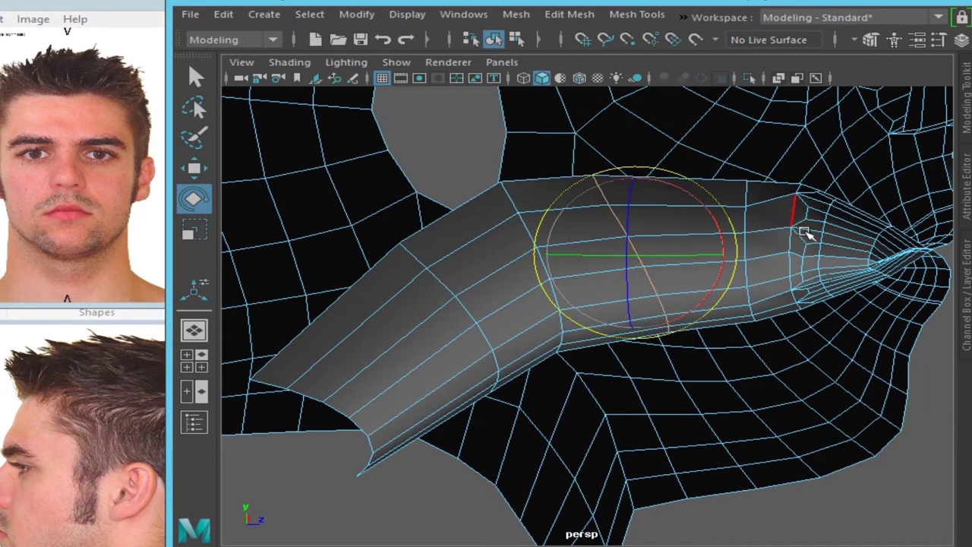
key("w")
key("F8")
scroll(604, 208, "down", 5)
mouse_move(661, 245)
left_mouse_down("alt")
mouse_move(599, 271)
mouse_move(573, 334)
mouse_move(623, 369)
left_mouse_up("alt")
scroll(573, 335, "up", 3)
scroll(573, 334, "down", 2)
scroll(623, 369, "up", 4)
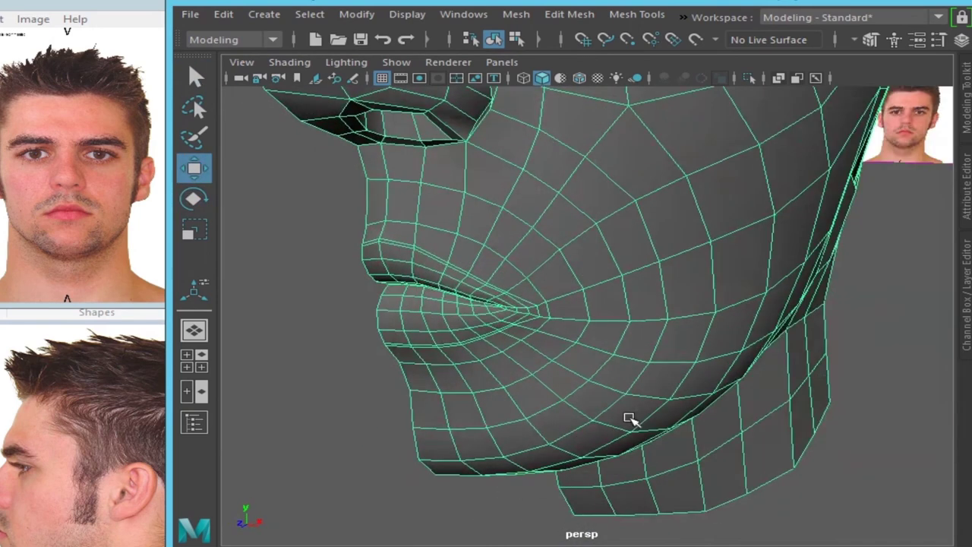
Step: Clear the selection and select the right half of the head
scroll(629, 419, "down", 4)
scroll(628, 425, "up", 2)
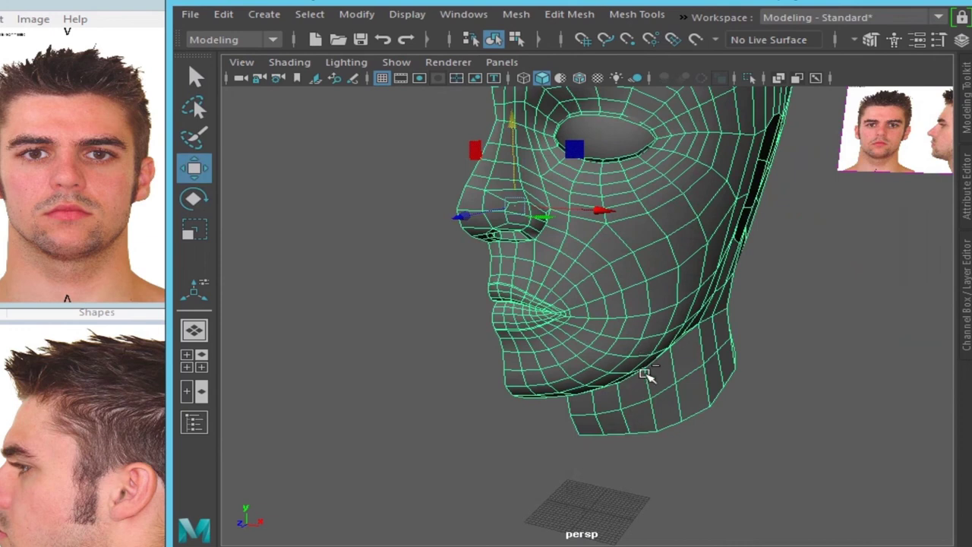
left_click_drag(644, 374, 641, 369, "alt")
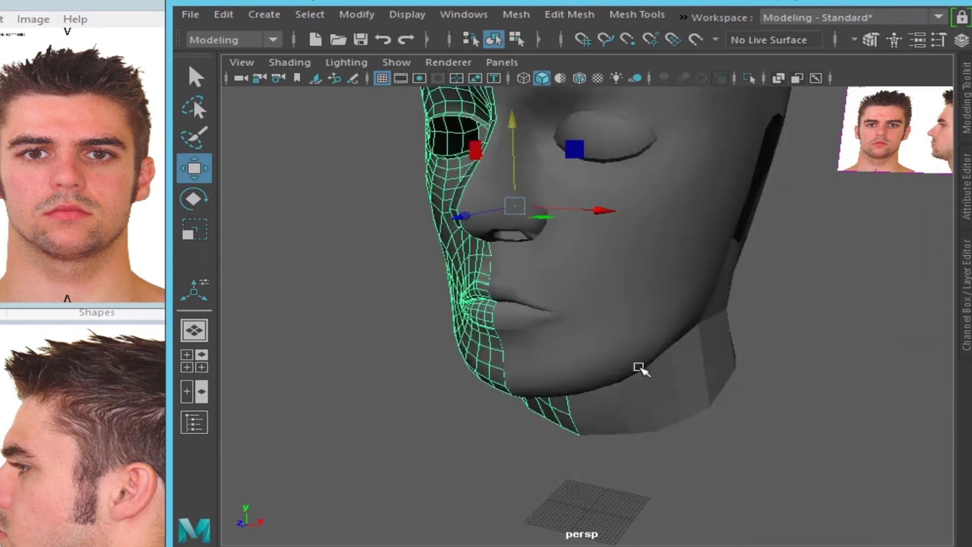
scroll(717, 341, "down", 3)
scroll(597, 293, "up", 2)
left_click(732, 330)
scroll(732, 330, "up", 3)
mouse_move(732, 330)
left_mouse_down("alt")
mouse_move(669, 362)
mouse_move(676, 243)
mouse_move(630, 278)
mouse_move(617, 268)
left_mouse_up("alt")
scroll(639, 281, "up", 3)
left_click(652, 251)
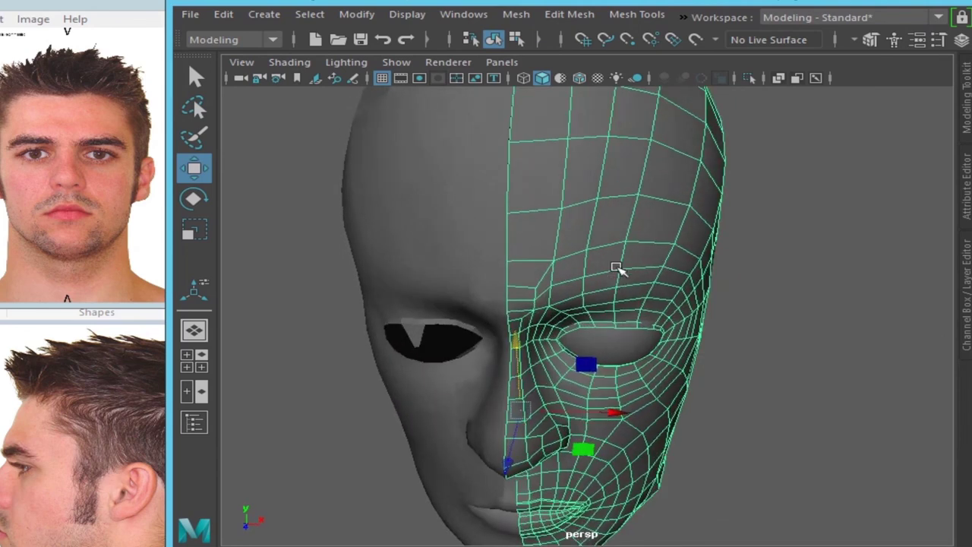
Step: In the side view, pull the forehead vertices onto the reference photo's profile
key("space")
key("space")
middle_click_drag(597, 423, 512, 311, "alt")
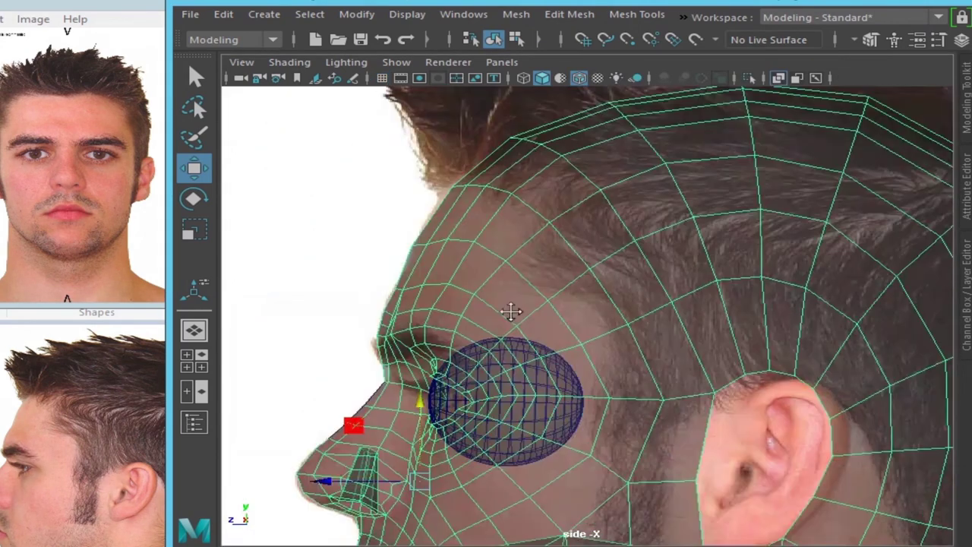
scroll(624, 288, "up", 2)
scroll(645, 302, "up", 3)
scroll(614, 334, "up", 2)
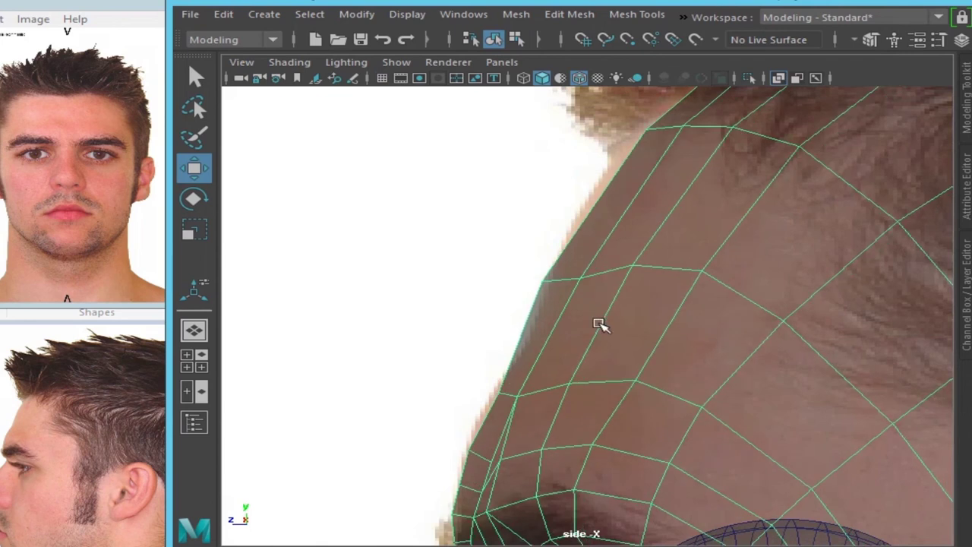
scroll(600, 326, "up", 1)
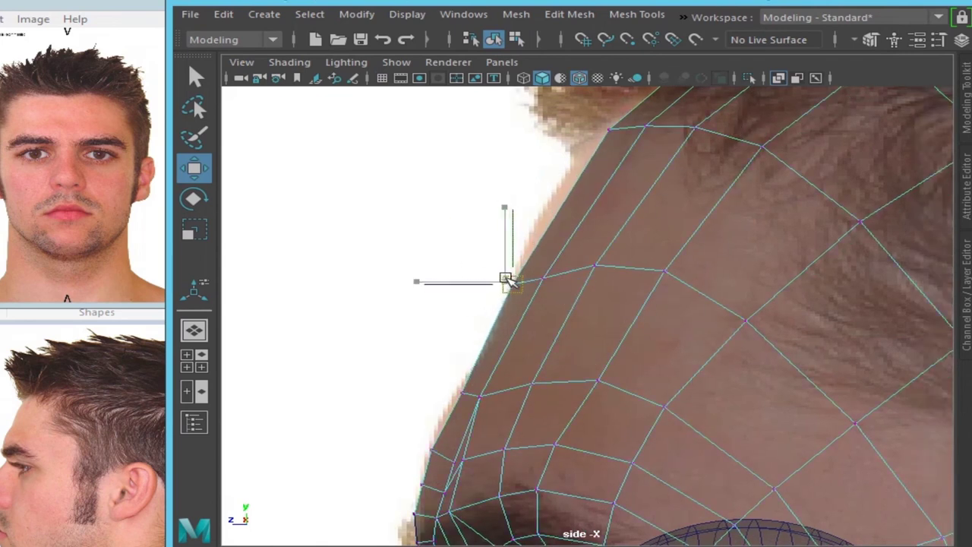
middle_click_drag(484, 402, 566, 253, "alt")
scroll(566, 252, "down", 3)
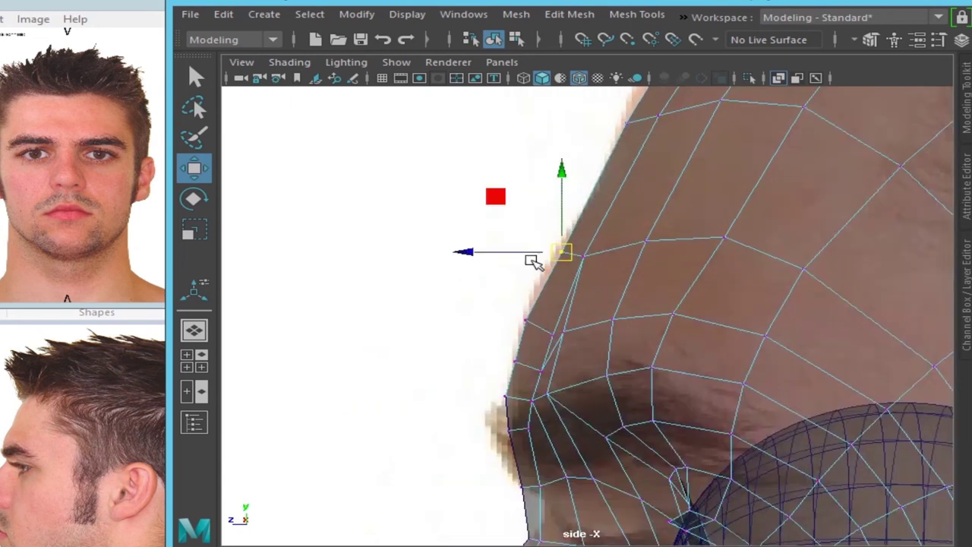
scroll(571, 223, "up", 4)
left_click_drag(547, 213, 549, 225)
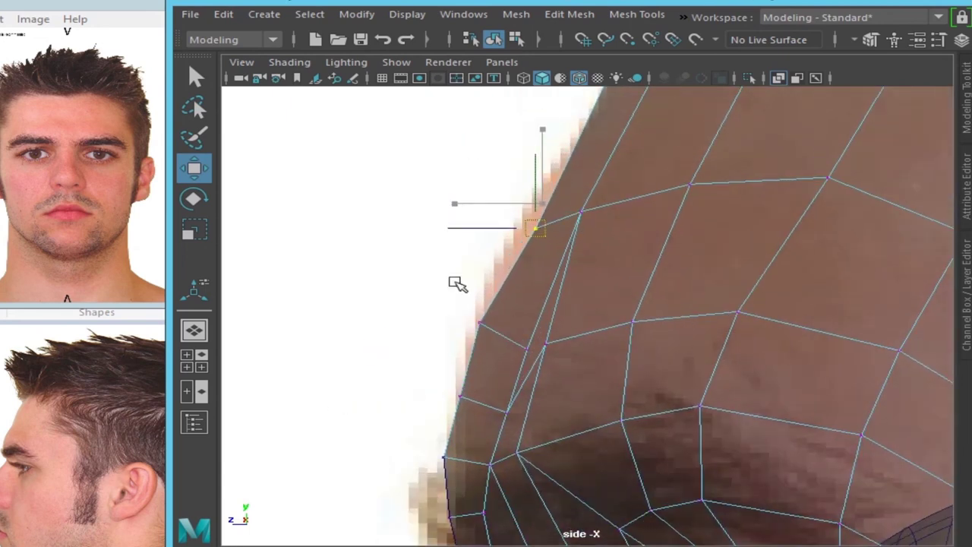
left_click(478, 326)
left_click(460, 397)
scroll(621, 363, "down", 5)
scroll(668, 282, "down", 5)
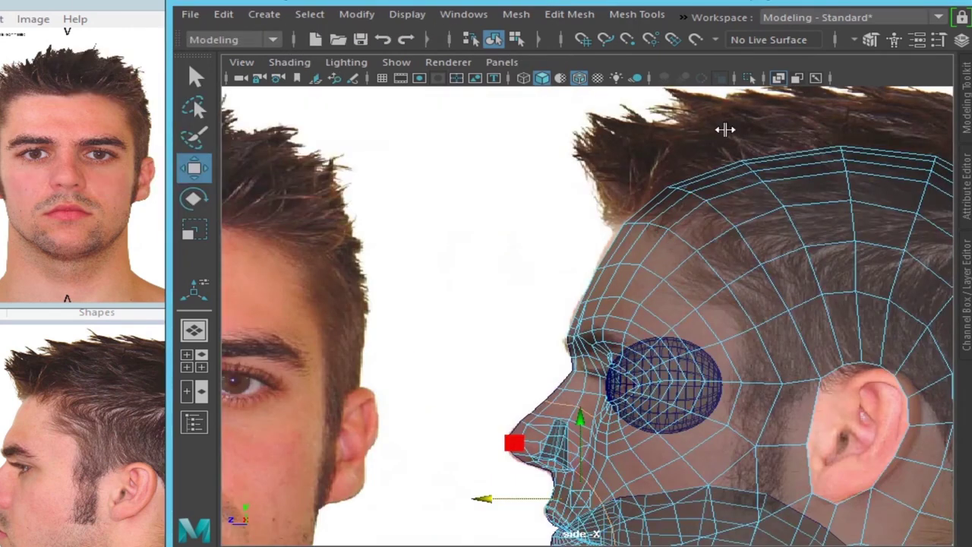
Step: Select two faces under the nose in the perspective view
key("space")
key("space")
mouse_move(578, 304)
left_mouse_down("alt")
mouse_move(579, 241)
mouse_move(572, 295)
left_mouse_up("alt")
scroll(586, 299, "up", 3)
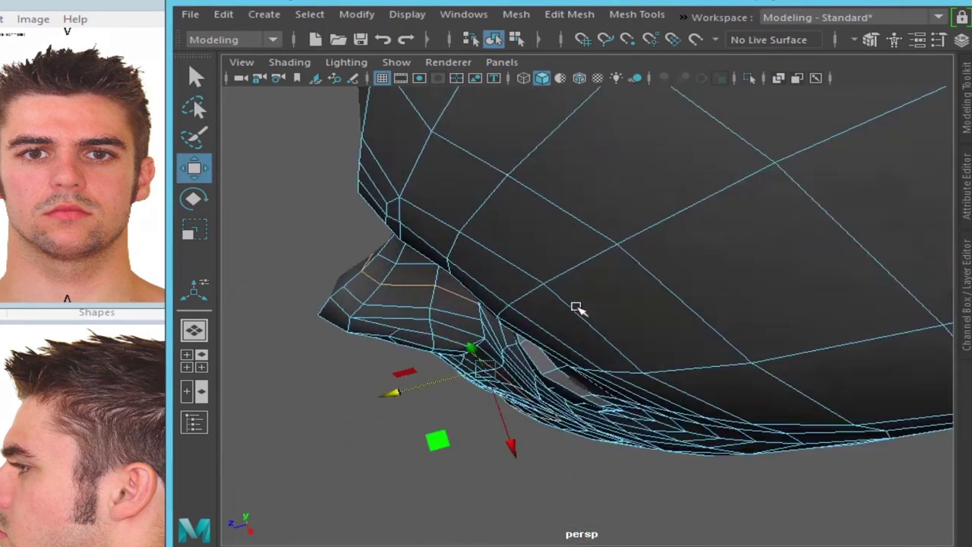
middle_click_drag(586, 299, 613, 221, "alt")
right_click_drag(612, 220, 612, 171)
left_click(614, 217)
mouse_move(614, 217)
left_mouse_down("alt")
mouse_move(506, 310)
mouse_move(515, 303)
left_mouse_up("alt")
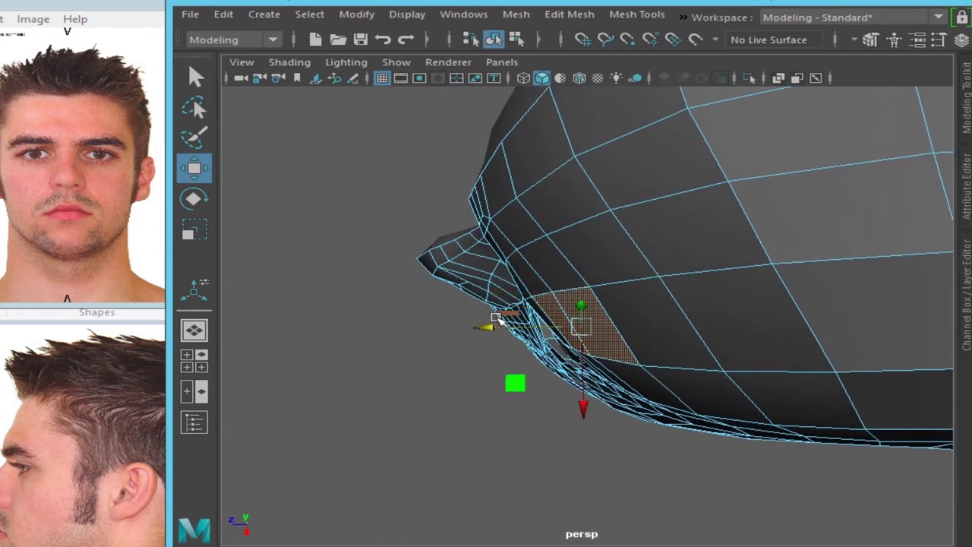
left_click(545, 256, "shift")
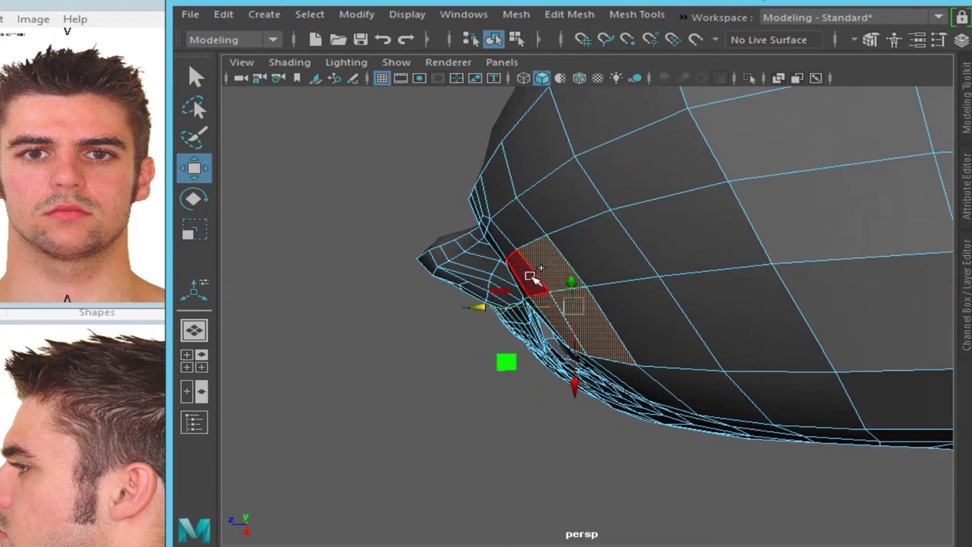
Step: Bring up the Assign New Material shader list for the pCylinder6 head mesh
mouse_move(425, 282)
left_mouse_down("alt")
mouse_move(638, 232)
mouse_move(722, 281)
mouse_move(652, 287)
mouse_move(730, 263)
left_mouse_up("alt")
key("F8")
mouse_move(586, 313)
left_mouse_down("alt")
mouse_move(729, 170)
mouse_move(571, 310)
mouse_move(580, 250)
left_mouse_up("alt")
right_click_drag(580, 250, 600, 538)
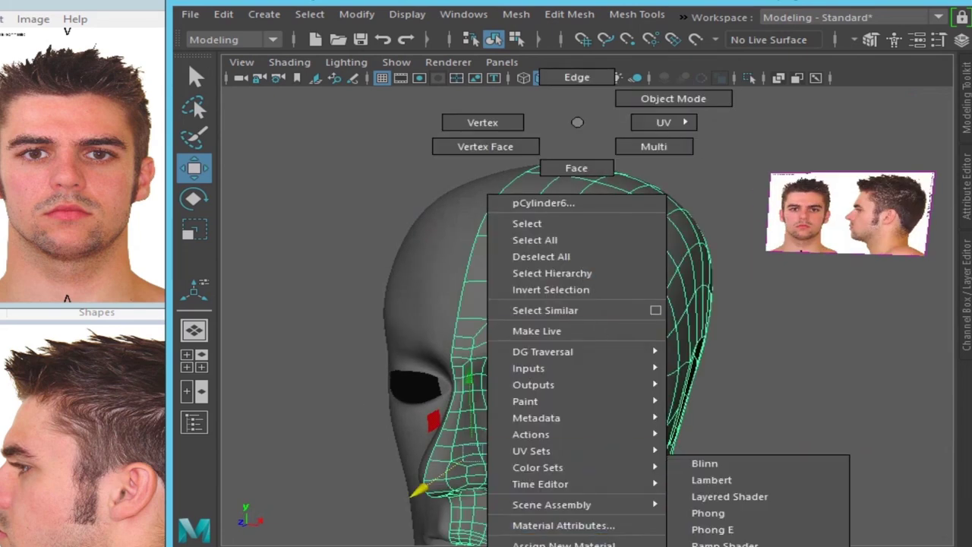
Step: Assign a new Blinn material to the head, dismissing the material menu on the other half
left_click(706, 460)
left_click(449, 262)
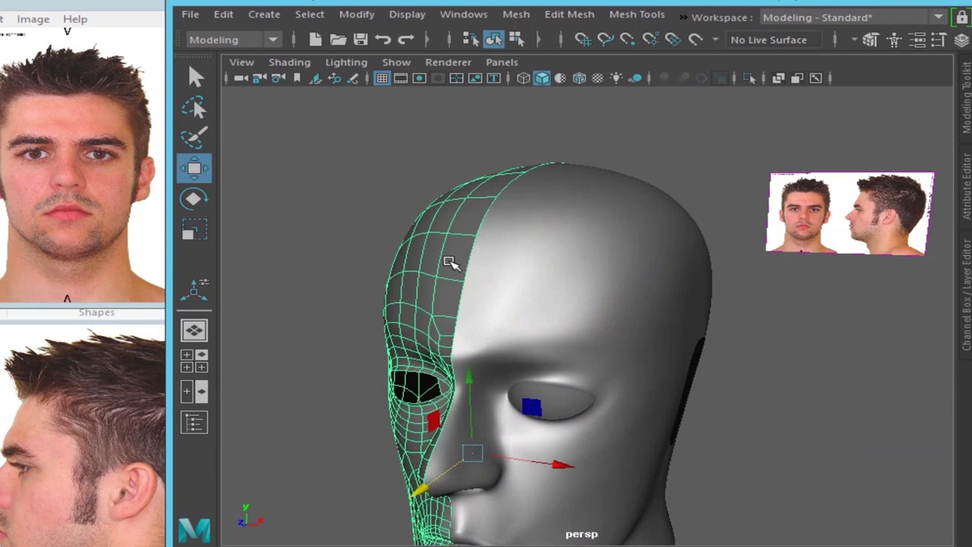
right_click_drag(449, 262, 436, 541)
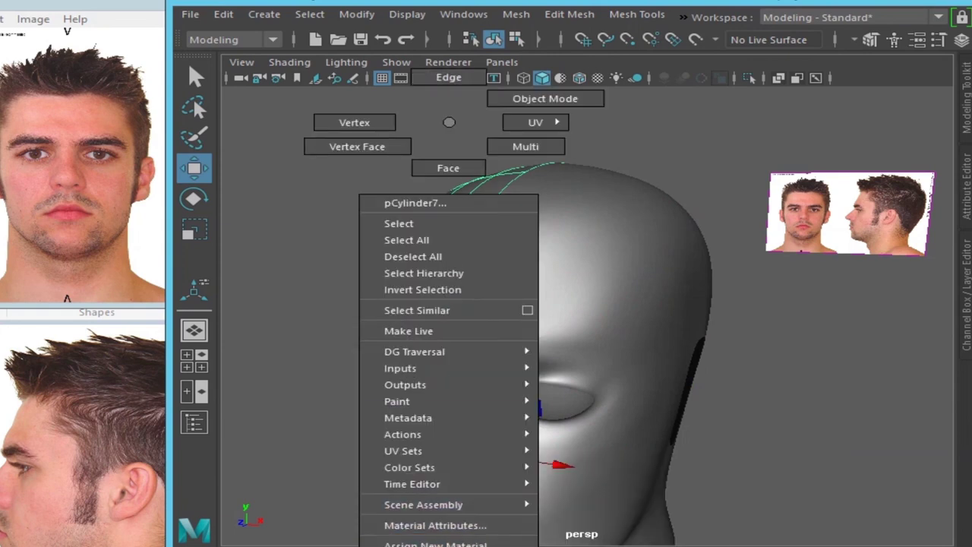
key("Escape")
Step: Orbit around the right eye and reselect the right half of the head
left_click_drag(494, 319, 568, 369, "alt")
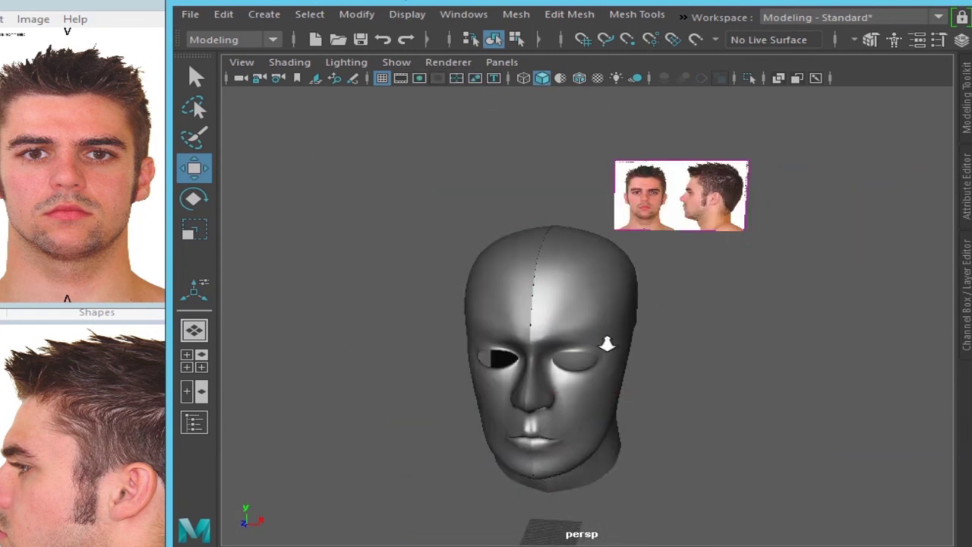
right_click_drag(608, 344, 729, 375, "alt")
mouse_move(729, 375)
left_mouse_down("alt")
mouse_move(690, 421)
mouse_move(697, 330)
mouse_move(459, 269)
mouse_move(567, 373)
mouse_move(569, 400)
mouse_move(535, 251)
mouse_move(547, 238)
left_mouse_up("alt")
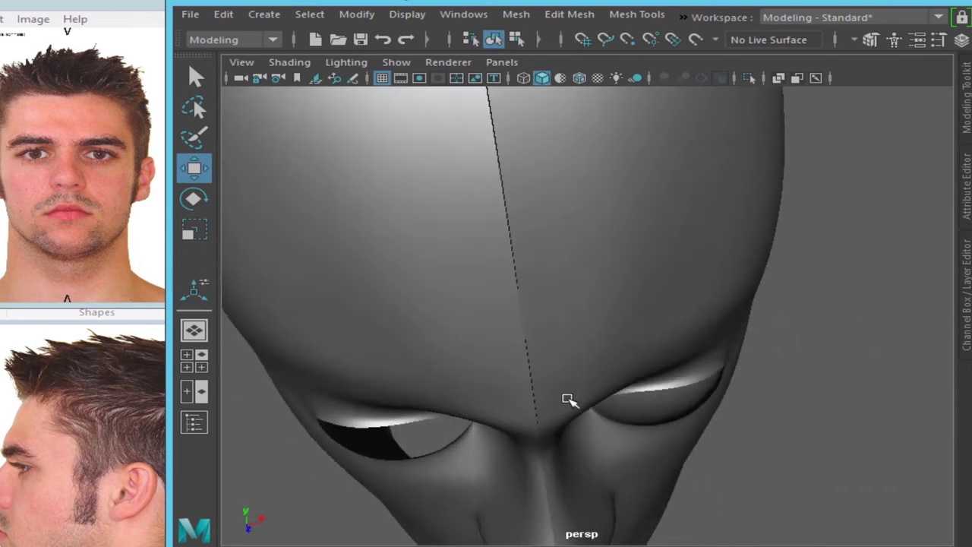
left_click(569, 400)
scroll(524, 236, "down", 3)
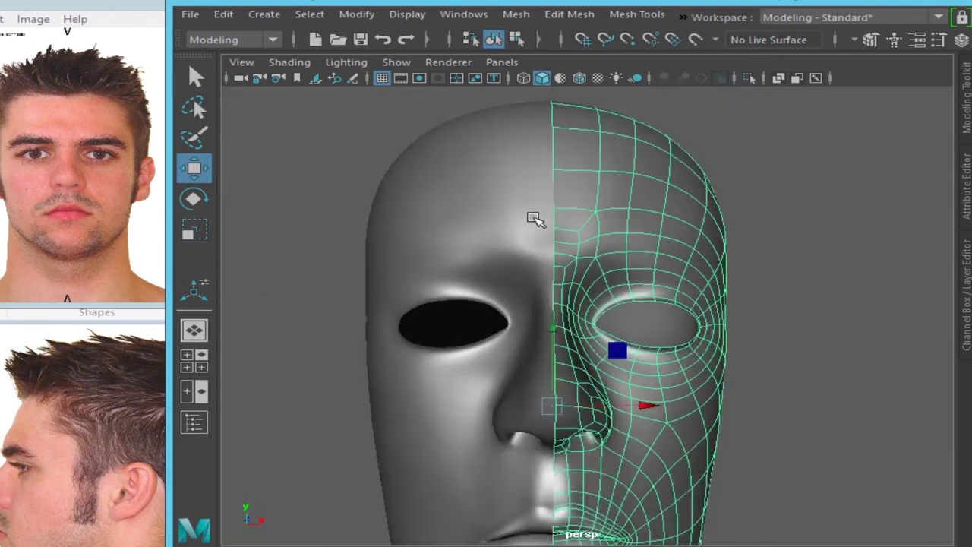
scroll(532, 220, "down", 3)
mouse_move(526, 226)
left_mouse_down("alt")
mouse_move(795, 301)
mouse_move(514, 297)
mouse_move(556, 256)
mouse_move(585, 254)
mouse_move(491, 245)
left_mouse_up("alt")
left_click(795, 301)
left_click(400, 316)
Step: In side view, pick forehead vertices and move the brow vertex onto the photo's profile
key("space")
key("space")
scroll(569, 373, "up", 3)
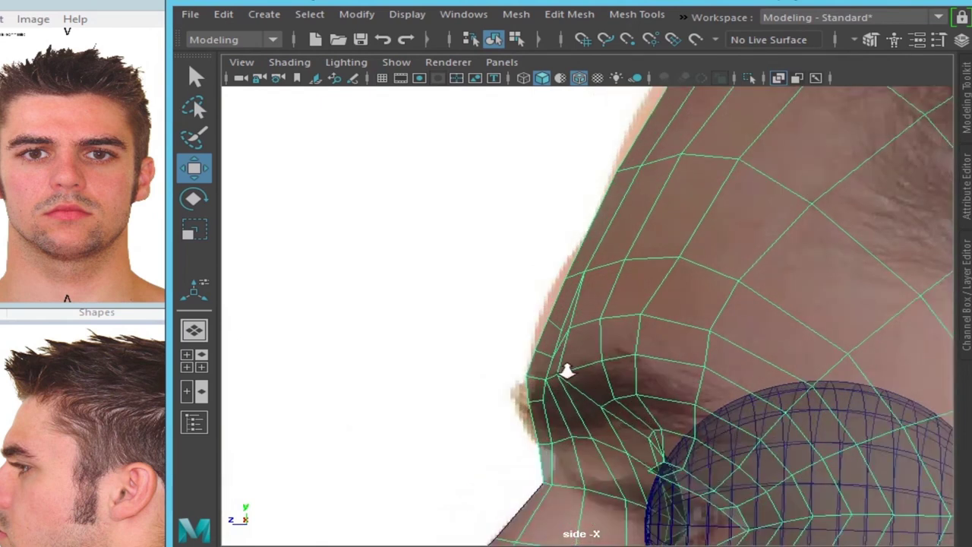
scroll(560, 386, "up", 2)
scroll(527, 398, "up", 1)
middle_click_drag(528, 397, 558, 294, "alt")
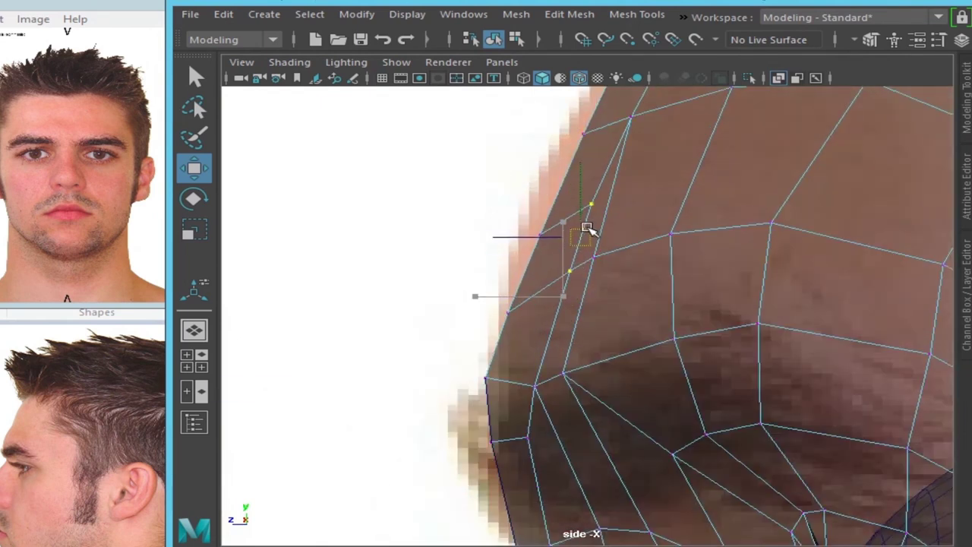
left_click_drag(530, 316, 541, 319)
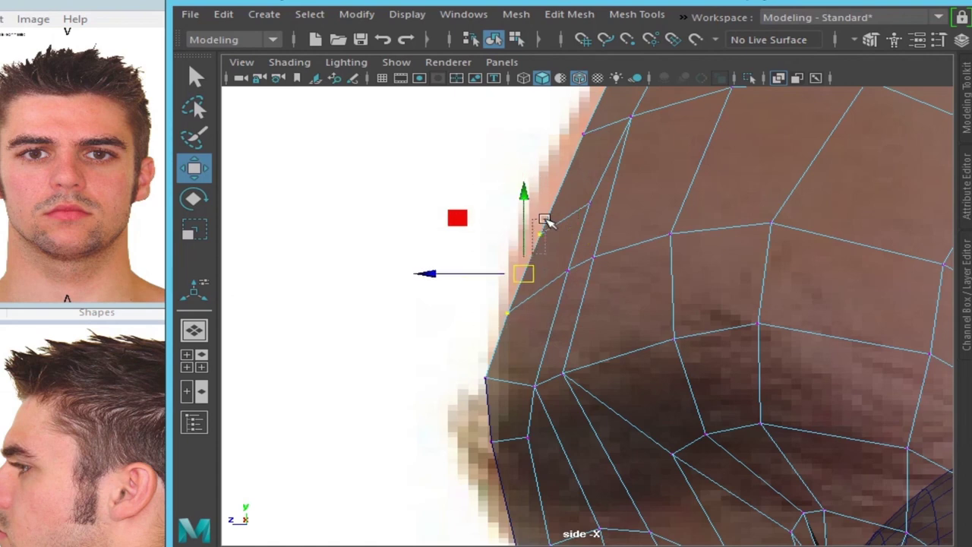
left_click_drag(544, 222, 549, 205)
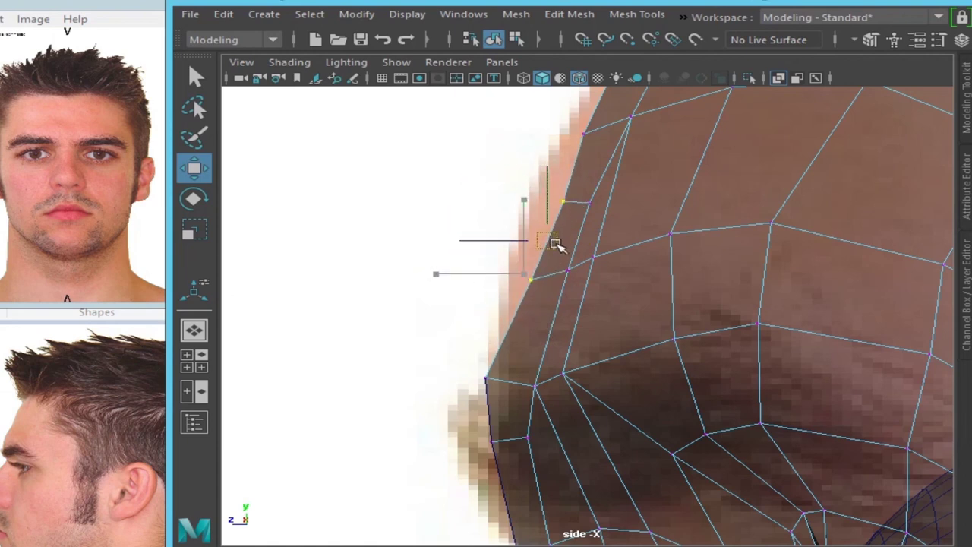
left_click_drag(435, 429, 434, 429)
left_click_drag(486, 376, 510, 391)
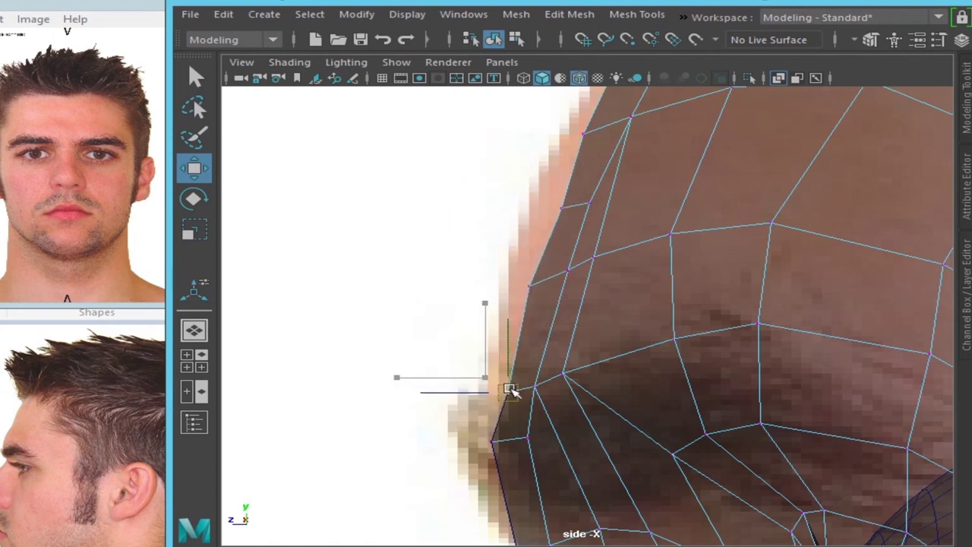
left_click(496, 443)
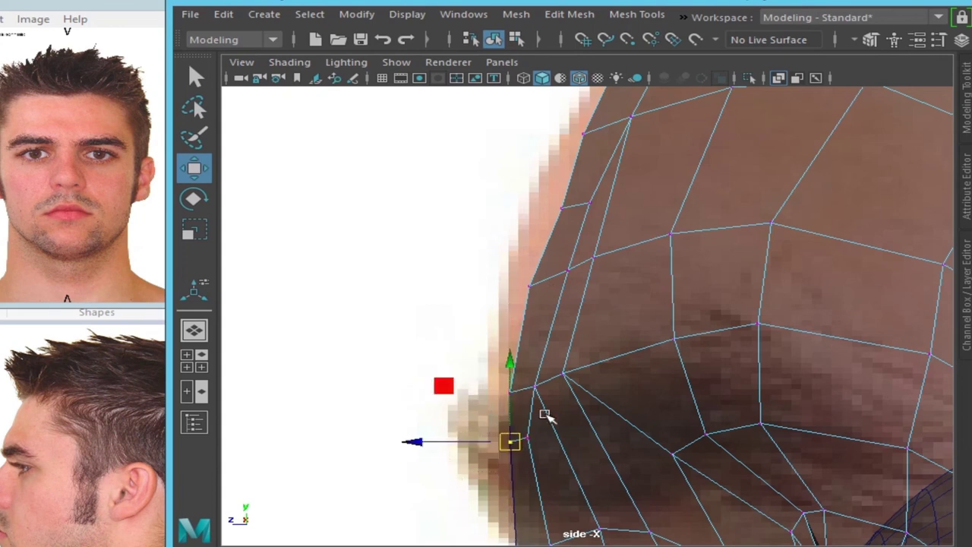
Step: In perspective view, select forehead edges beside the centre seam, then clear the selection
key("space")
key("space")
mouse_move(694, 148)
left_mouse_down("alt")
mouse_move(749, 256)
mouse_move(757, 297)
mouse_move(680, 346)
left_mouse_up("alt")
scroll(554, 286, "up", 3)
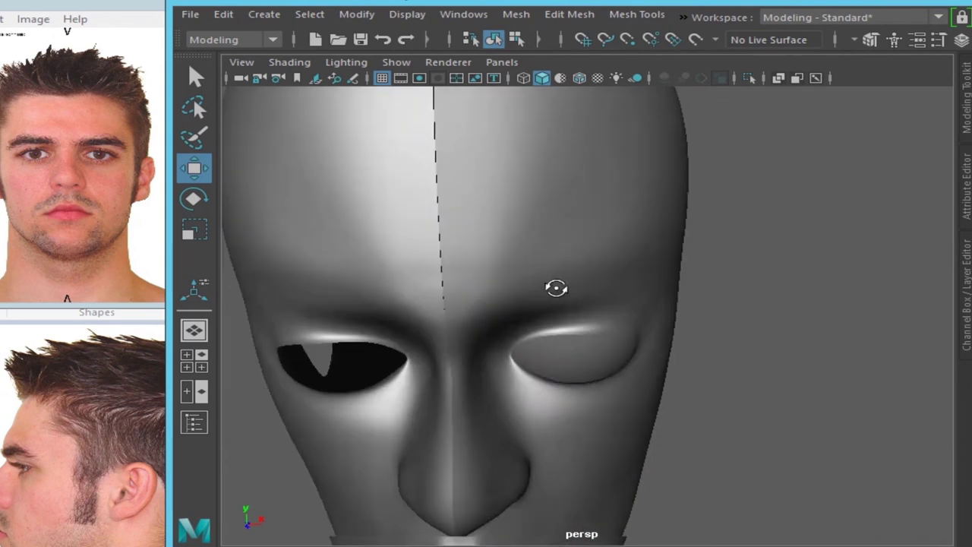
left_click(575, 251)
left_click_drag(586, 282, 607, 286, "alt")
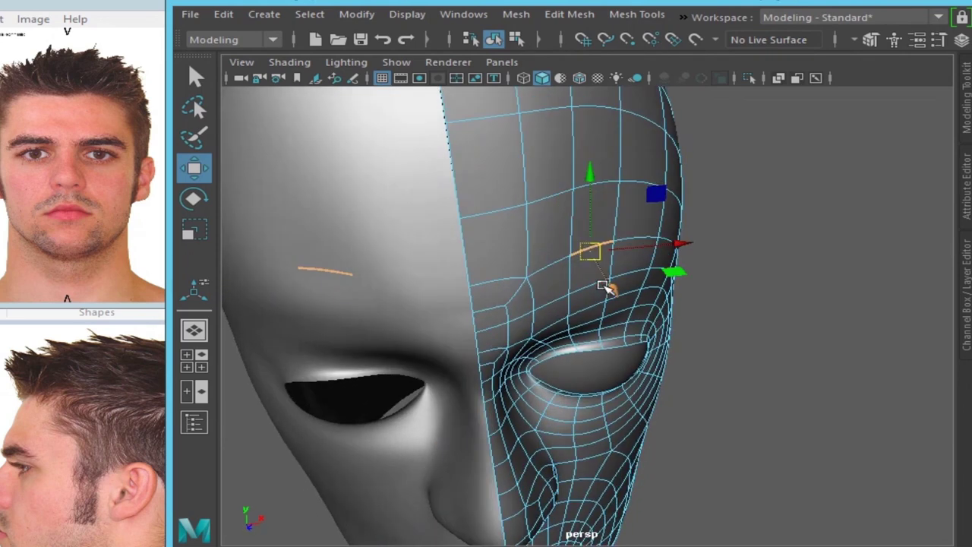
left_click(638, 245)
left_click(521, 315)
scroll(495, 321, "up", 3)
left_click_drag(469, 325, 525, 253, "alt")
left_click(525, 254)
scroll(573, 307, "down", 5)
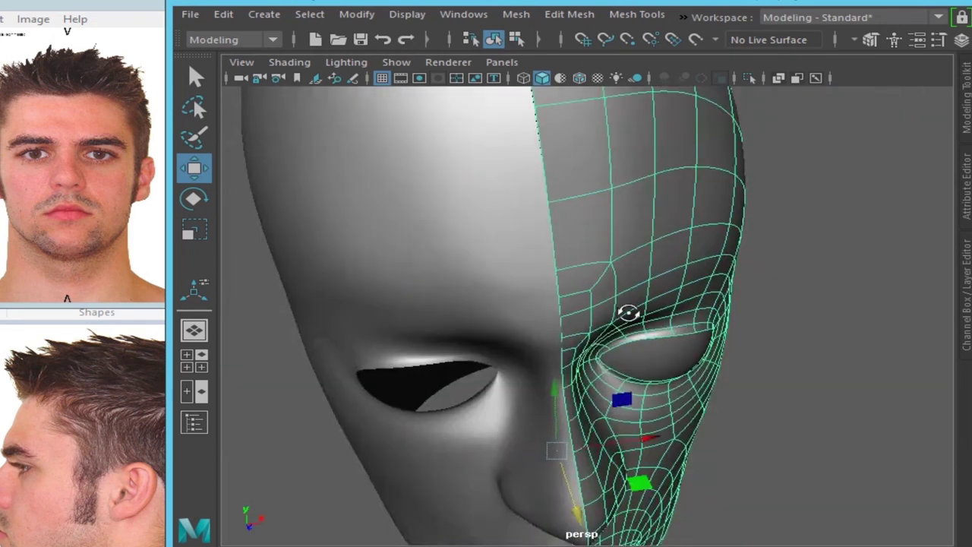
scroll(619, 379, "down", 3)
left_click(777, 377)
Step: Orbit around the head's side profile and eye to review the reshaped brow
mouse_move(630, 347)
left_mouse_down("alt")
mouse_move(549, 354)
mouse_move(625, 398)
left_mouse_up("alt")
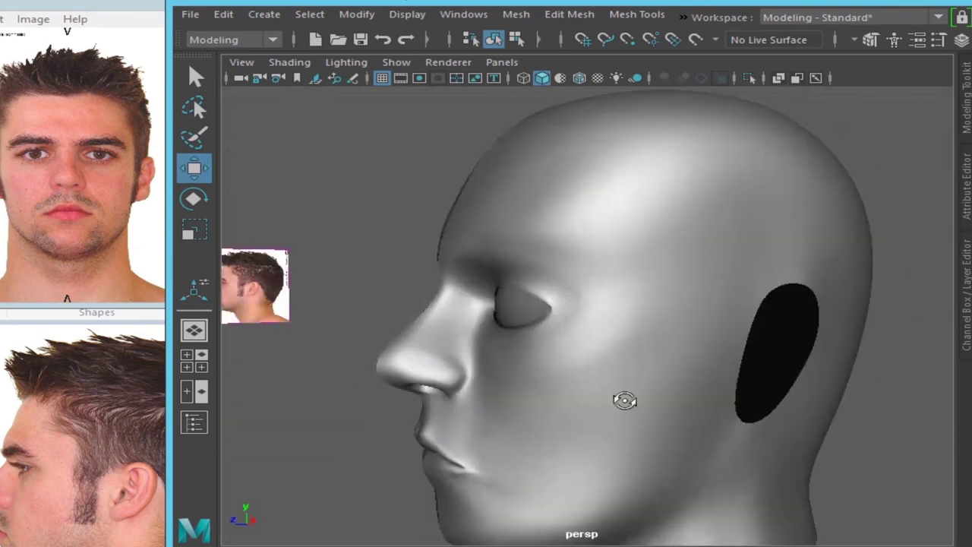
scroll(658, 408, "up", 3)
left_click(647, 434)
scroll(696, 405, "up", 3)
scroll(684, 380, "down", 2)
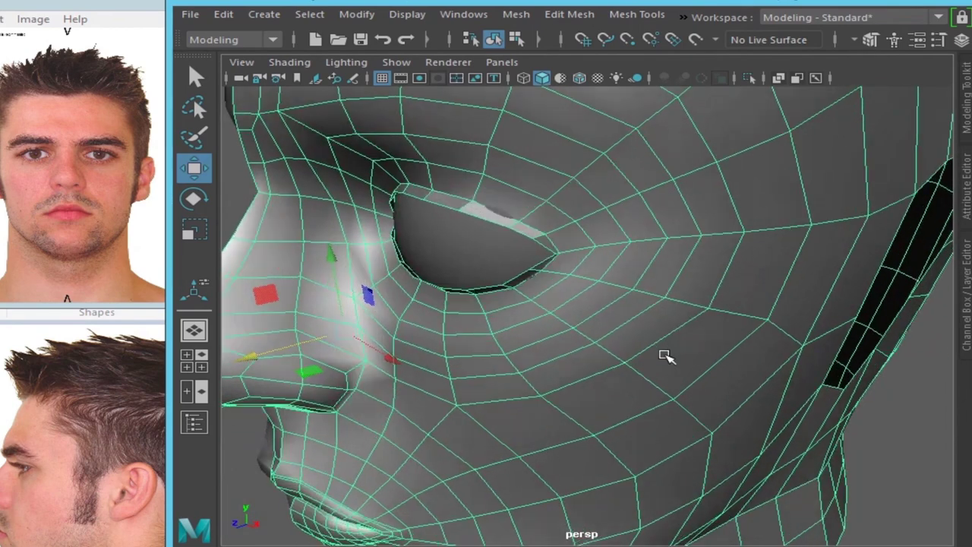
left_click_drag(666, 354, 718, 326, "alt")
scroll(760, 292, "up", 4)
scroll(771, 273, "down", 2)
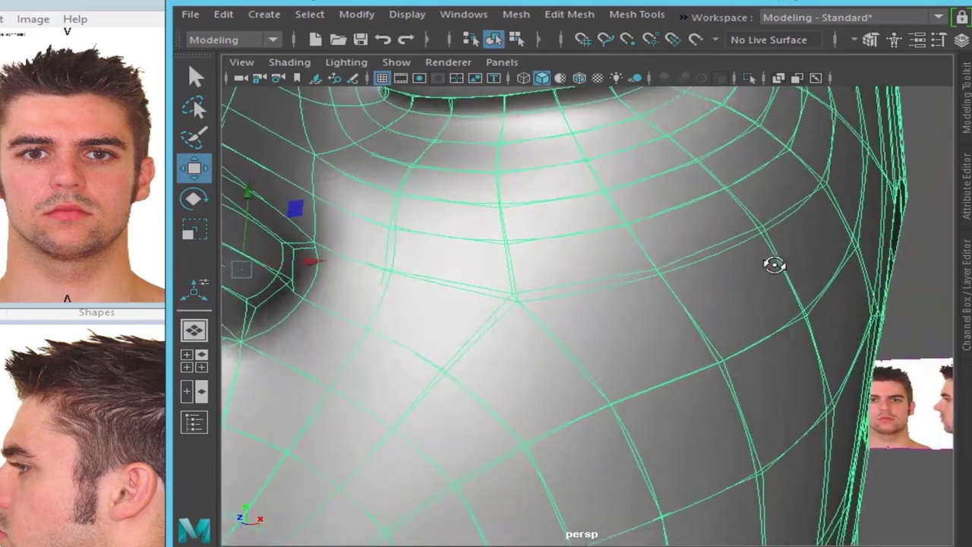
scroll(760, 276, "down", 4)
left_click(800, 323)
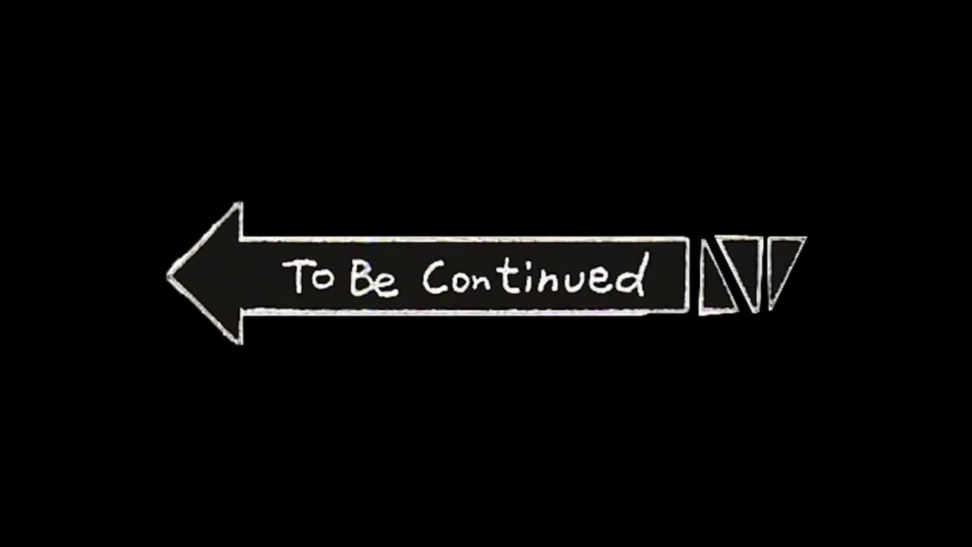